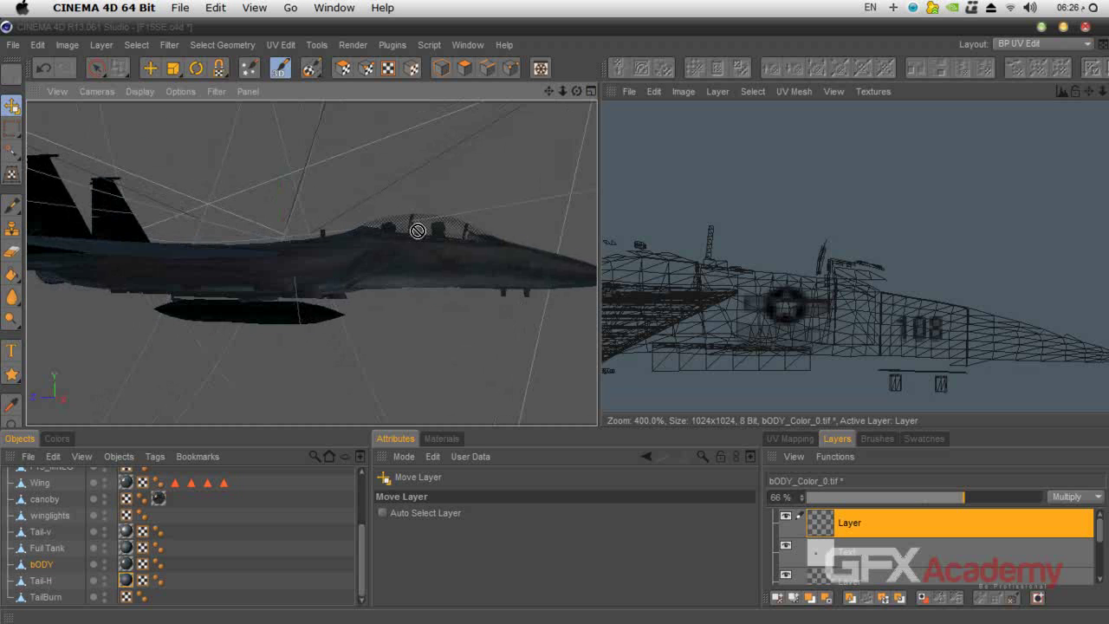
Open the image US-Navy-Logo.png from the BEL-WS > BEL-Project > tex folder on drive F in the texture view
left_click_drag(549, 91, 606, 77)
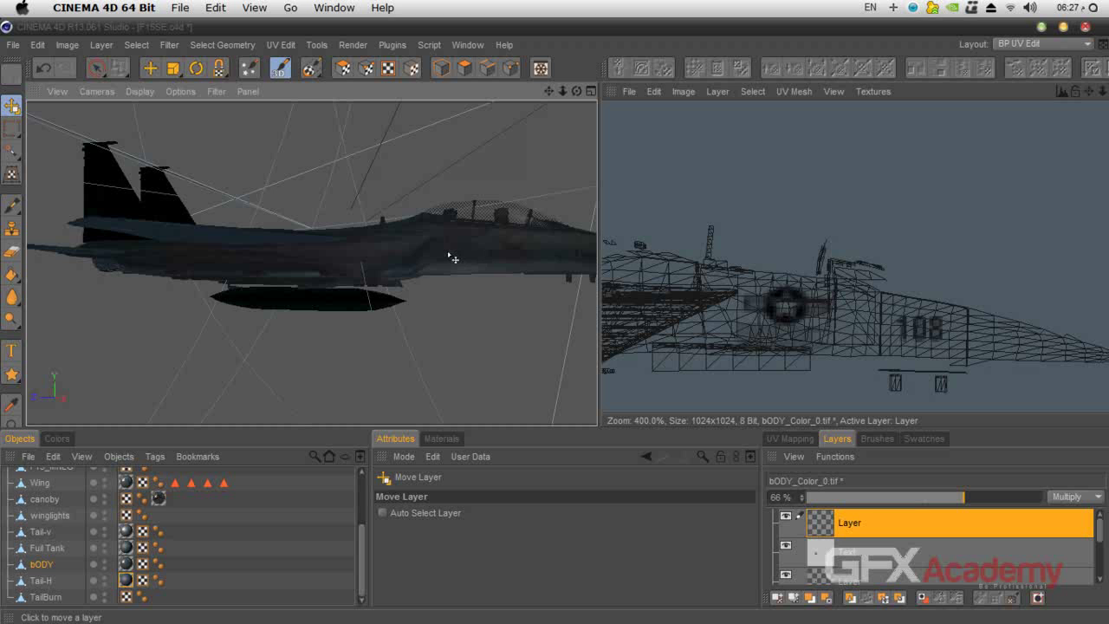
left_click(637, 93)
left_click(648, 130)
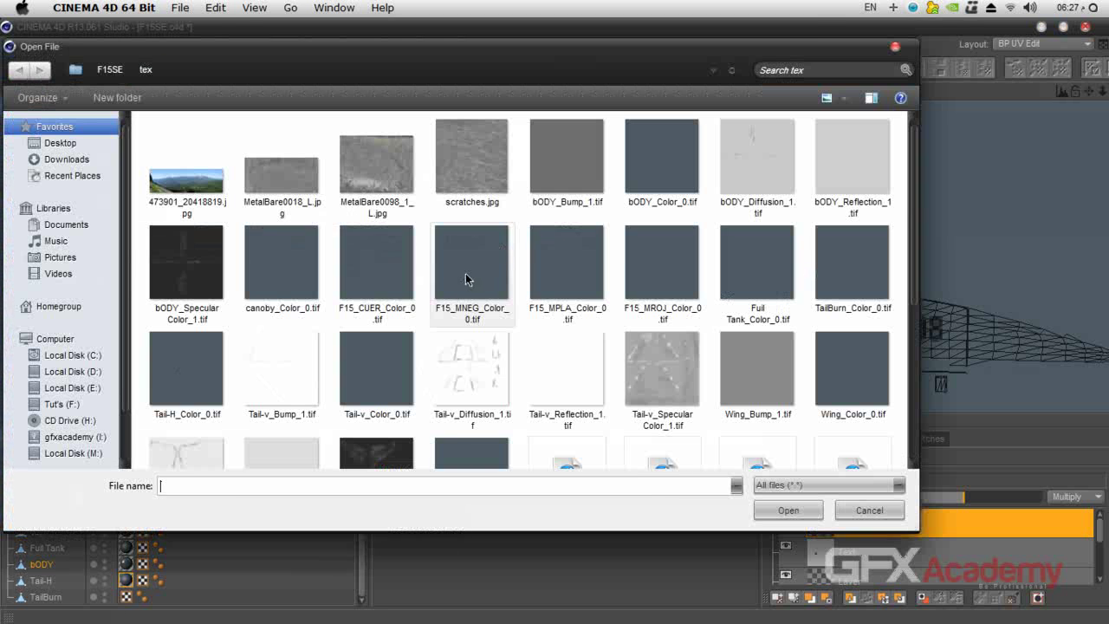
left_click_drag(903, 251, 899, 208)
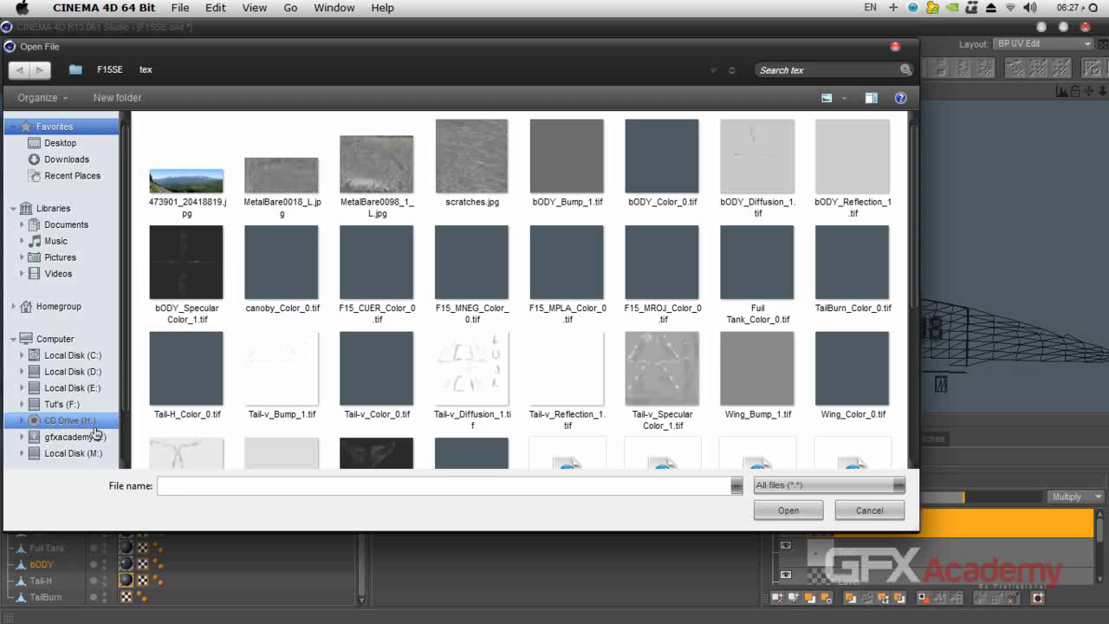
left_click(62, 404)
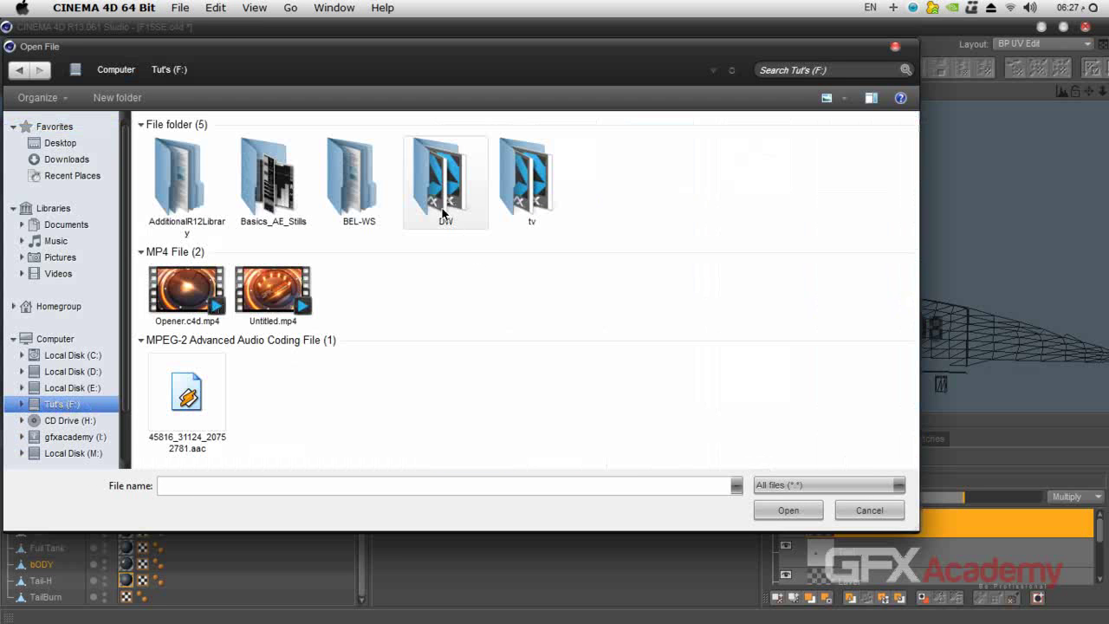
double_click(351, 178)
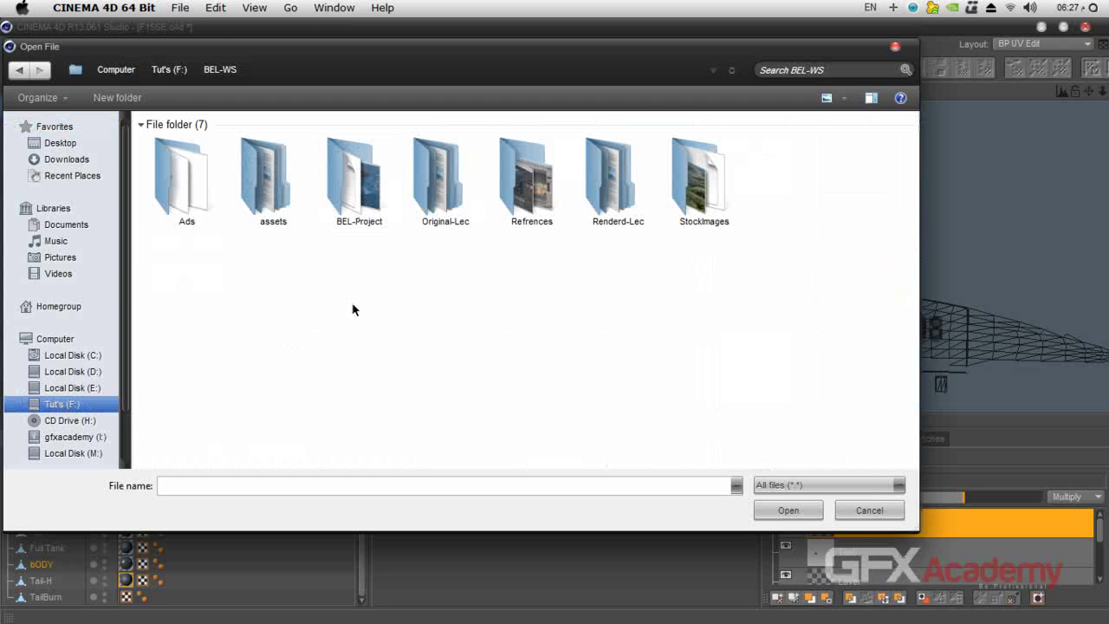
double_click(351, 216)
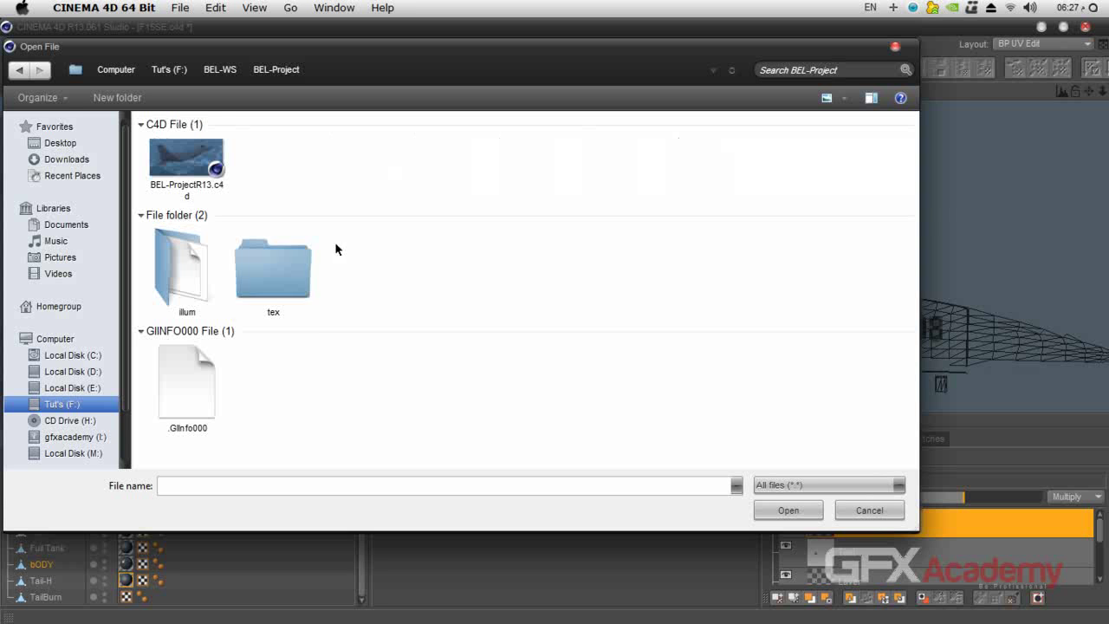
double_click(264, 277)
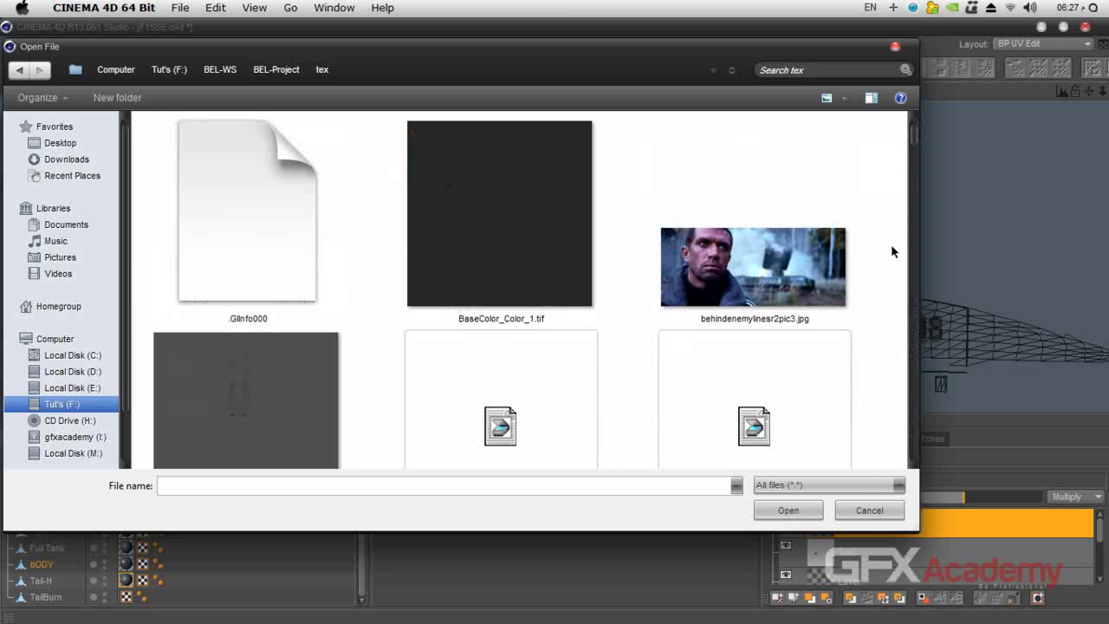
left_click_drag(917, 145, 915, 458)
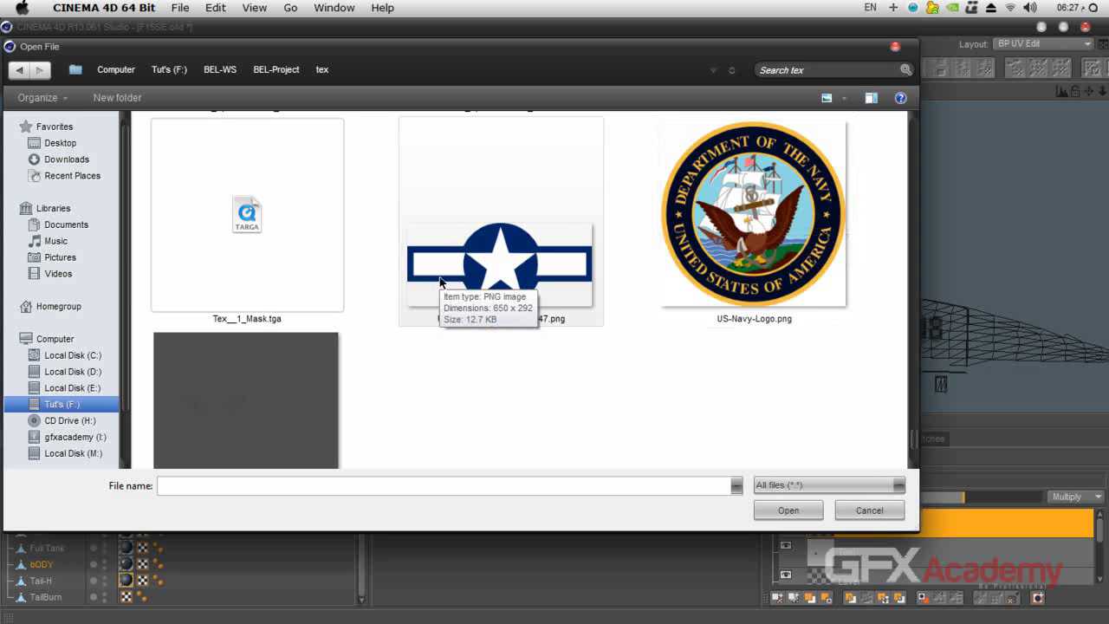
left_click(754, 276)
left_click(788, 511)
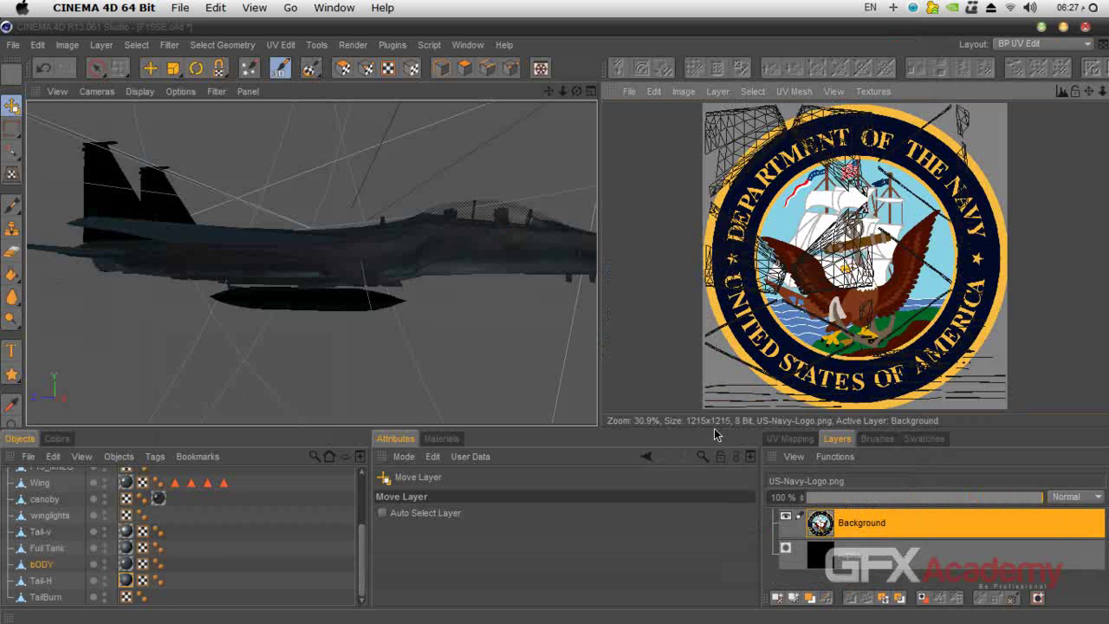
Select the entire Navy logo image and copy it
left_click(653, 91)
left_click(715, 91)
mouse_move(753, 92)
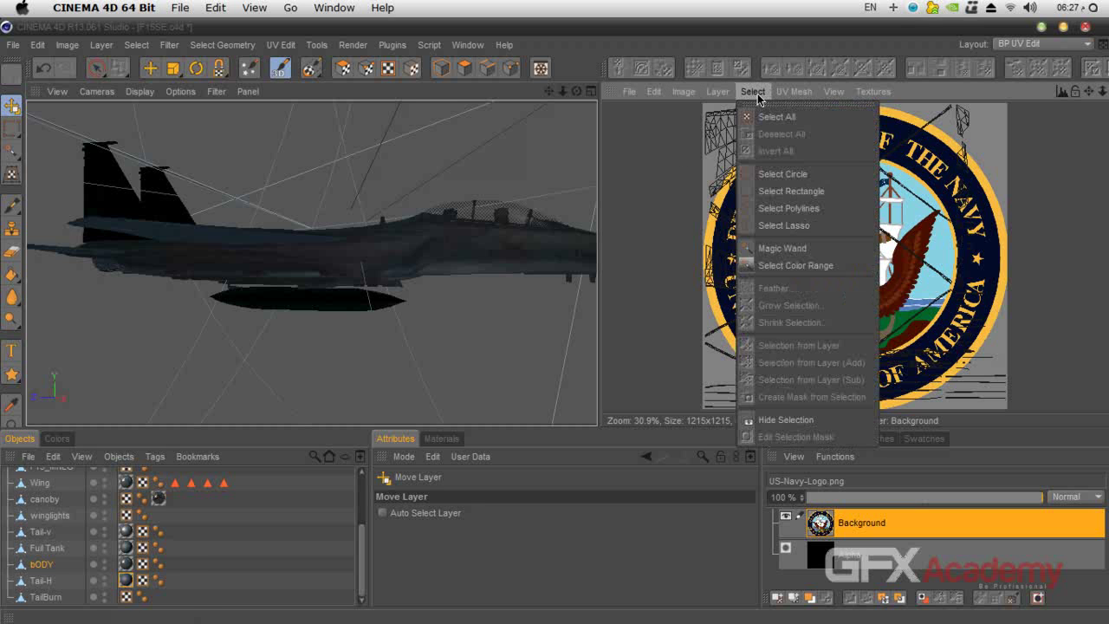
left_click(763, 116)
left_click(655, 93)
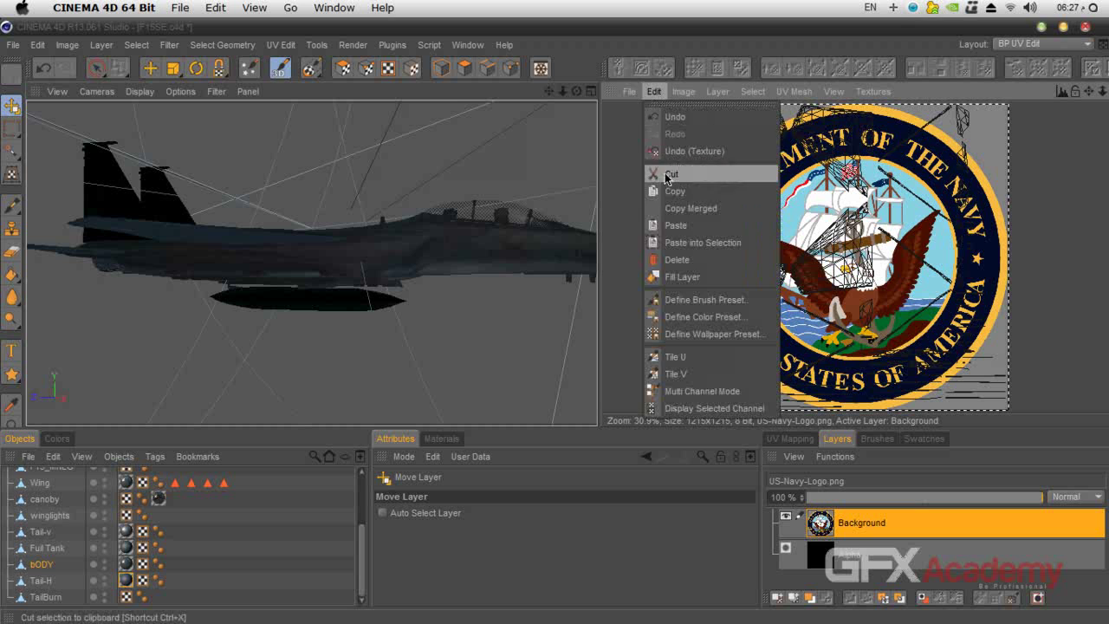
left_click(665, 188)
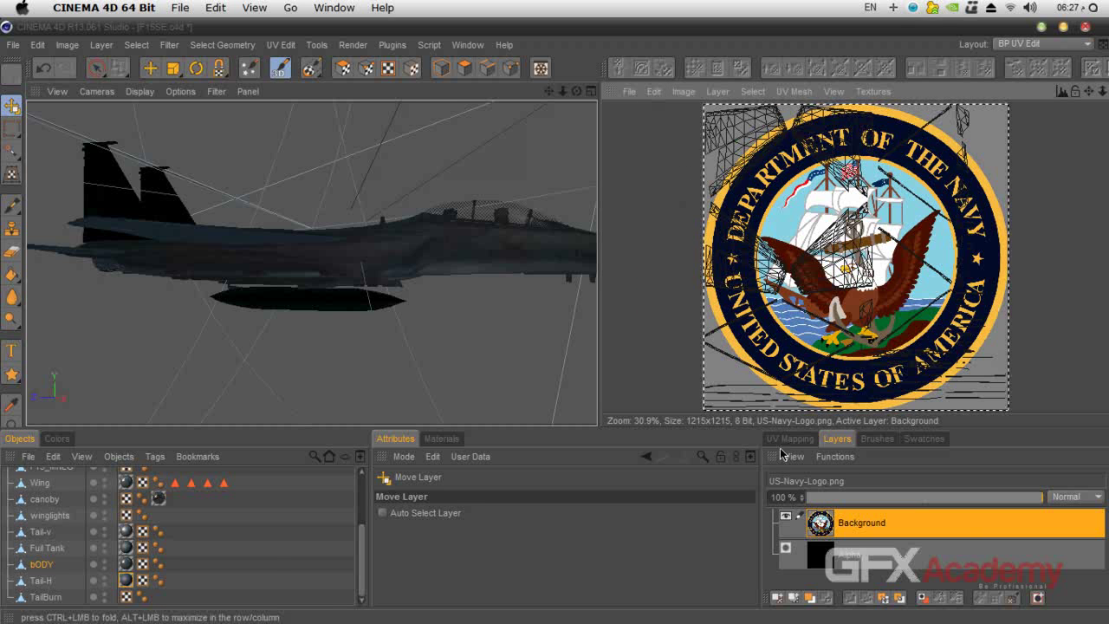
Switch back to the bODY_Color_0.tif texture and paste the logo as a new layer
left_click(877, 89)
left_click(908, 161)
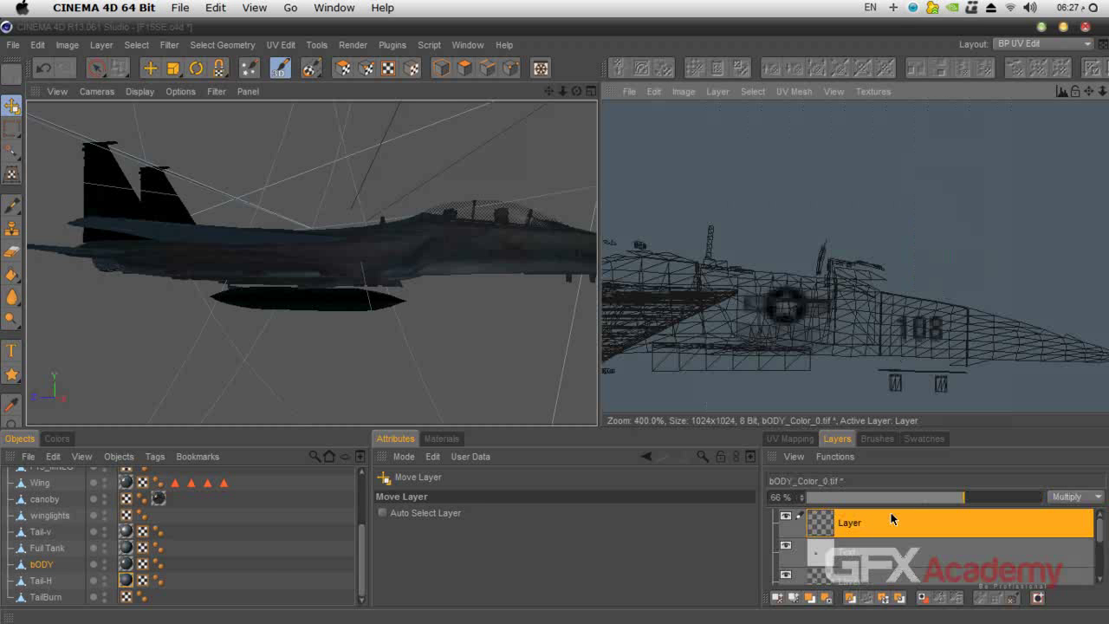
left_click(650, 91)
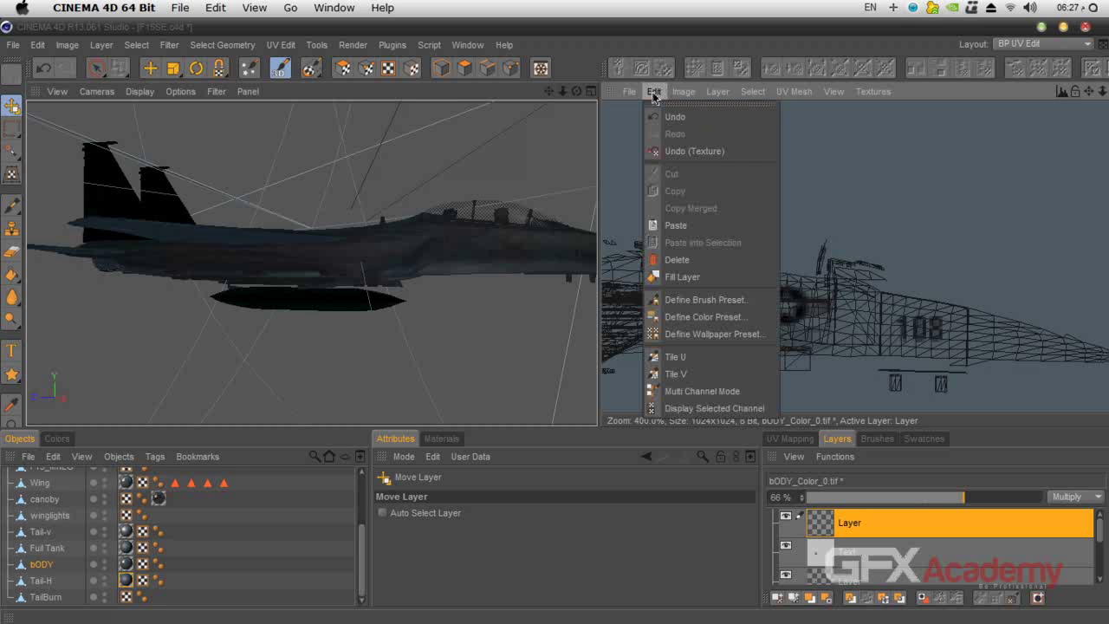
left_click(691, 225)
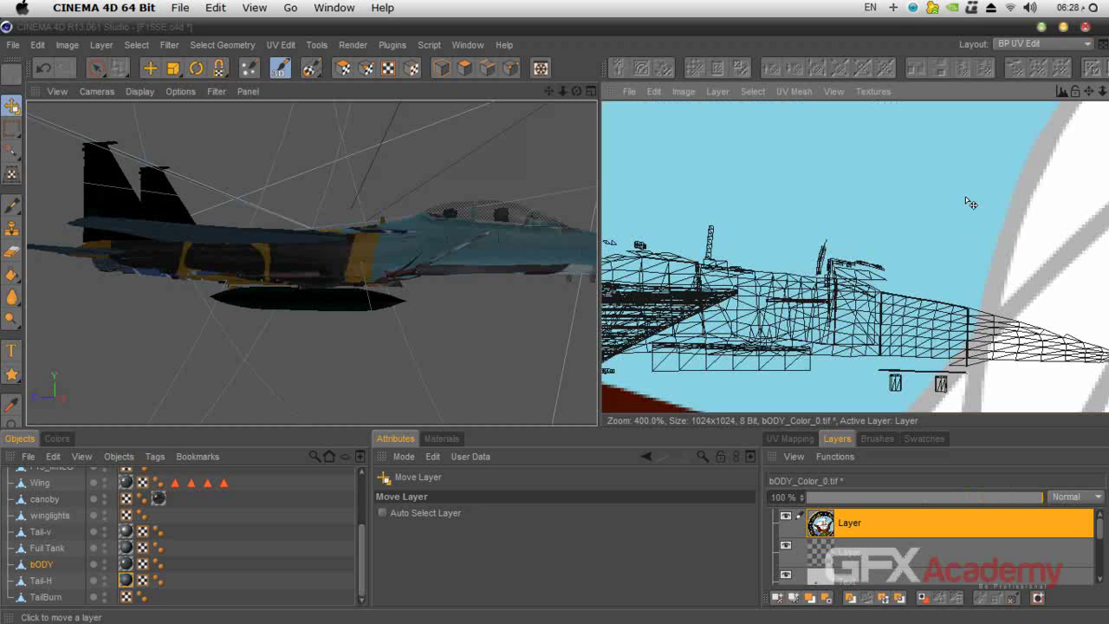
Shrink the pasted logo with Transform Bitmap to a small square and move it over the side-view fuselage UVs
left_click(12, 174)
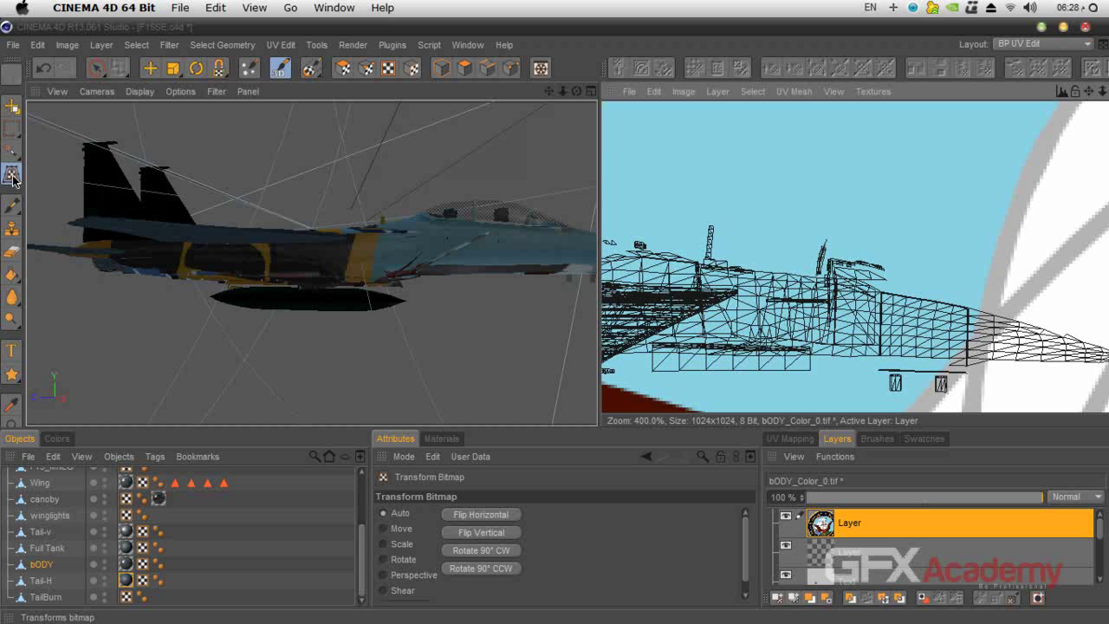
scroll(872, 264, "down", 10)
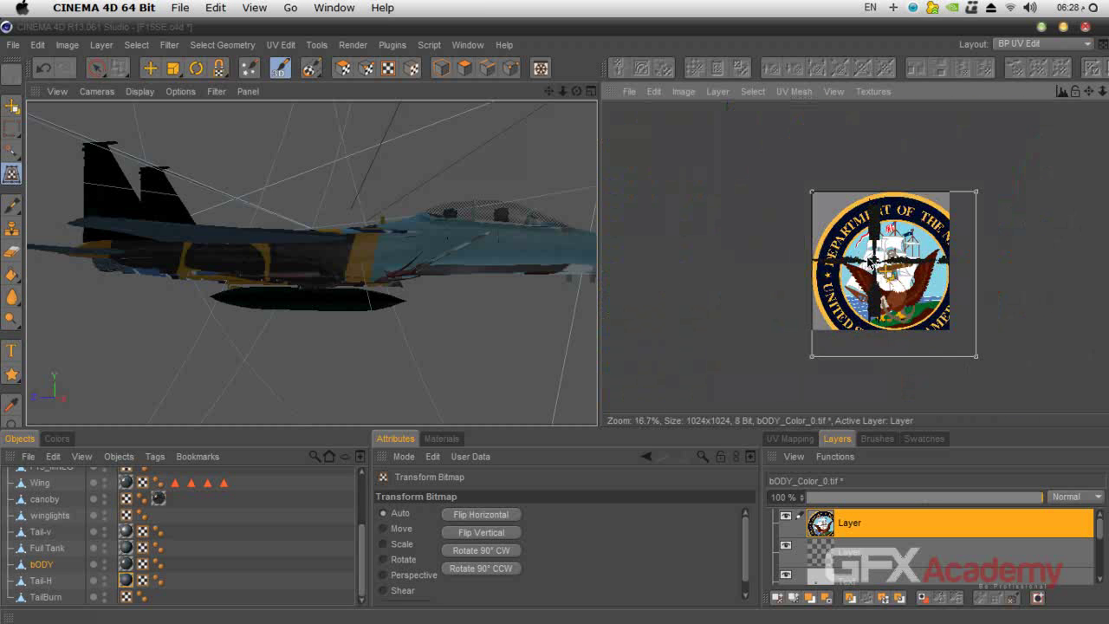
left_click_drag(970, 200, 832, 348)
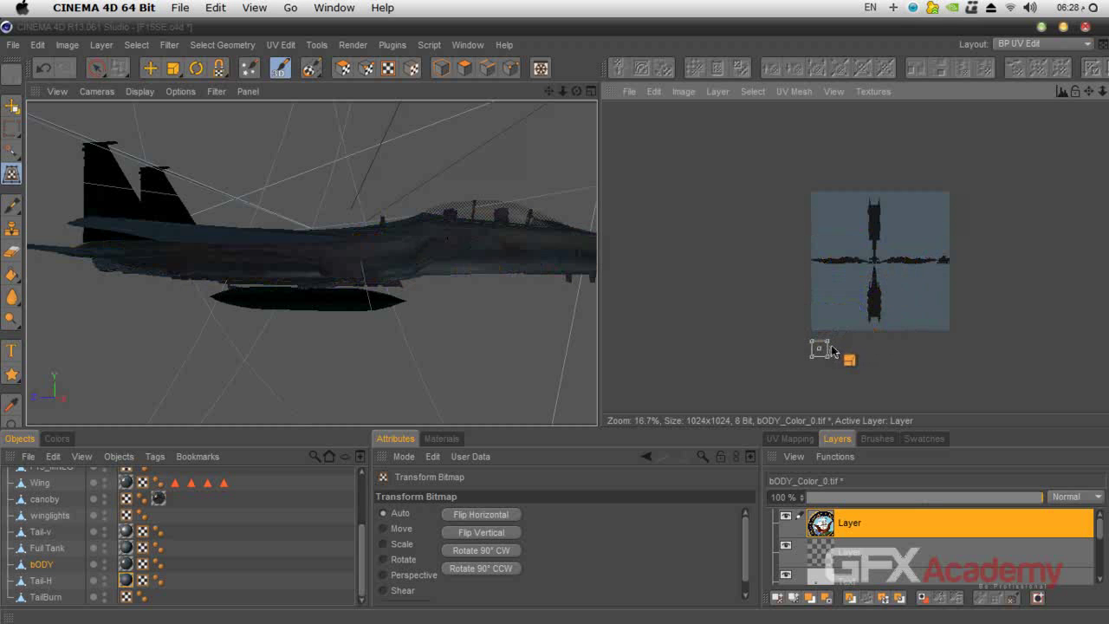
scroll(819, 349, "up", 1)
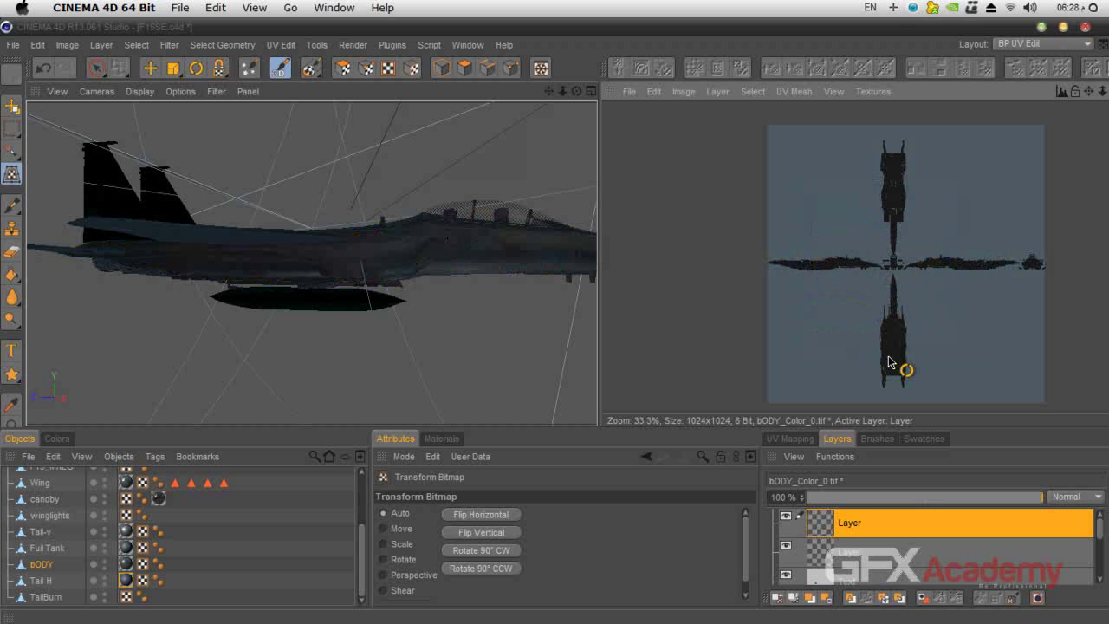
middle_click_drag(776, 383, 757, 310, "alt")
left_click_drag(766, 379, 836, 206)
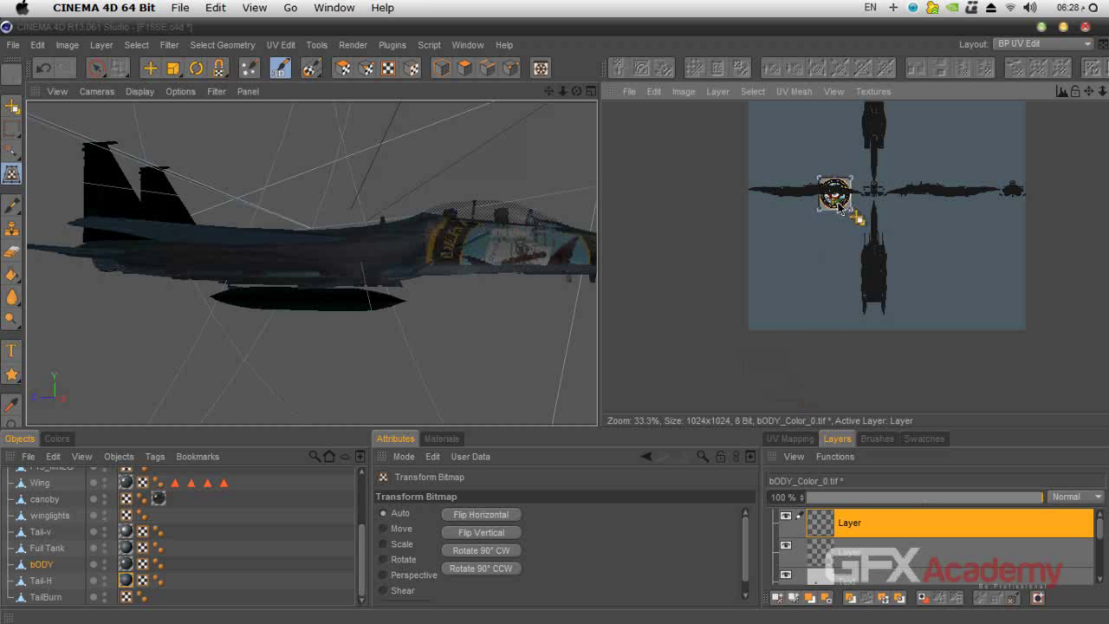
Scale the logo down further to fit the fuselage height and place it behind the star insignia, over the wing-root UVs
scroll(838, 205, "up", 2)
middle_click_drag(889, 165, 932, 274, "alt")
scroll(888, 180, "up", 4)
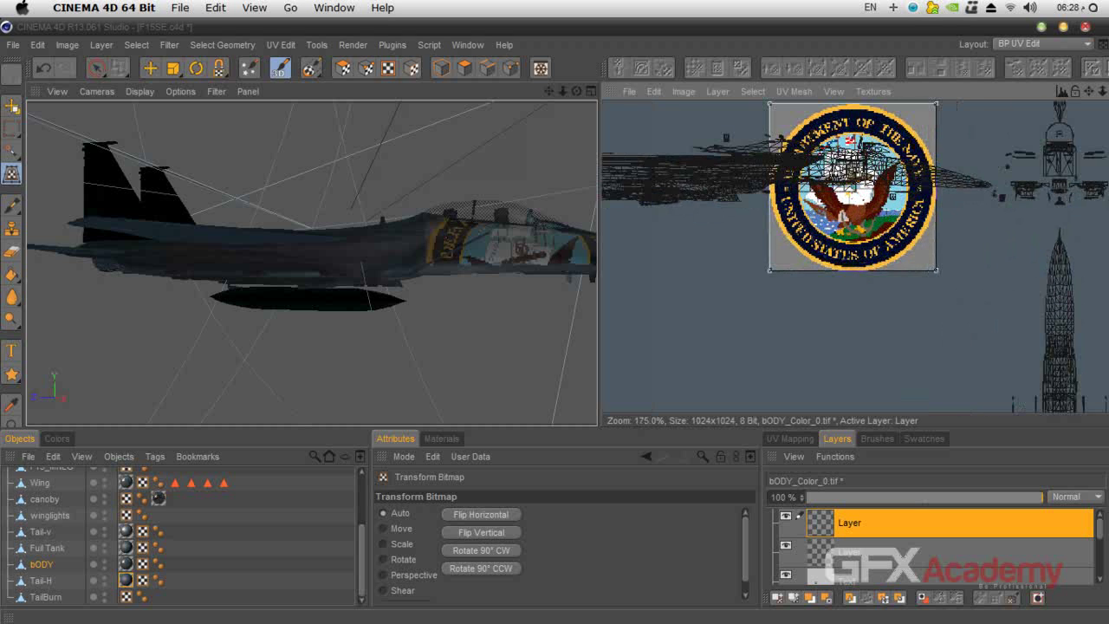
middle_click_drag(888, 179, 894, 211, "alt")
scroll(893, 242, "up", 3)
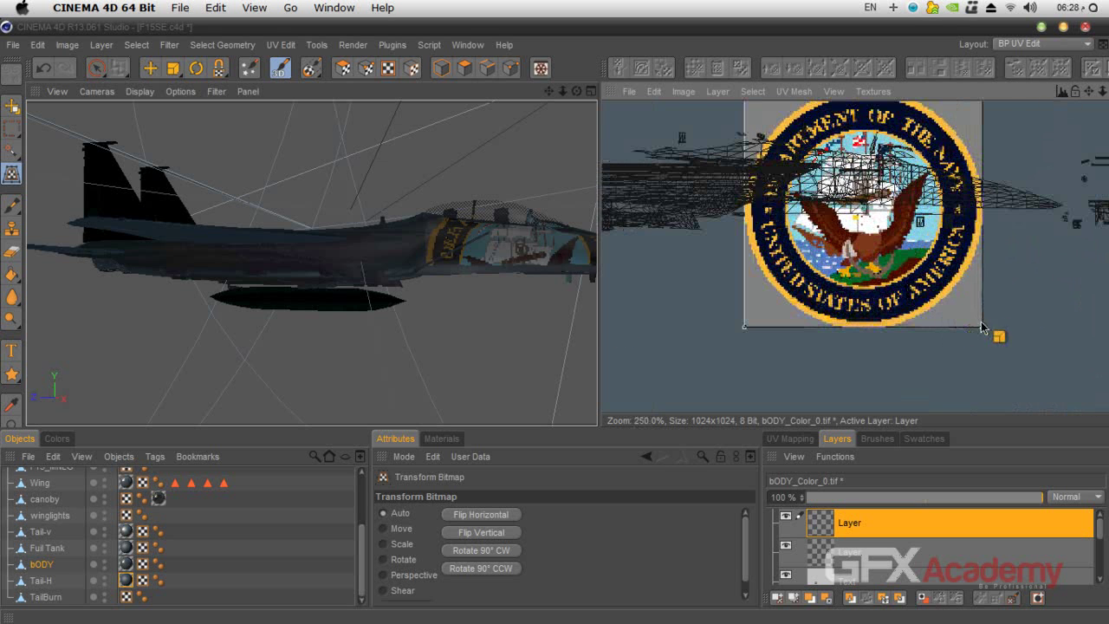
left_click_drag(983, 331, 691, 203)
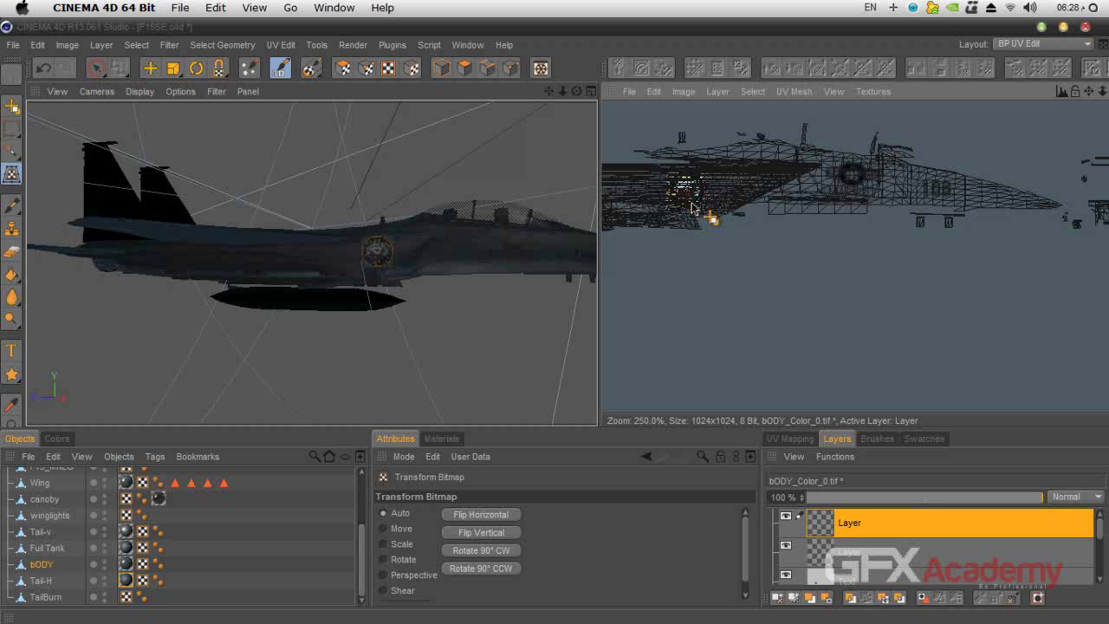
Set the logo layer's blend mode to Overlay and switch to the Move Layer tool
left_click(1070, 496)
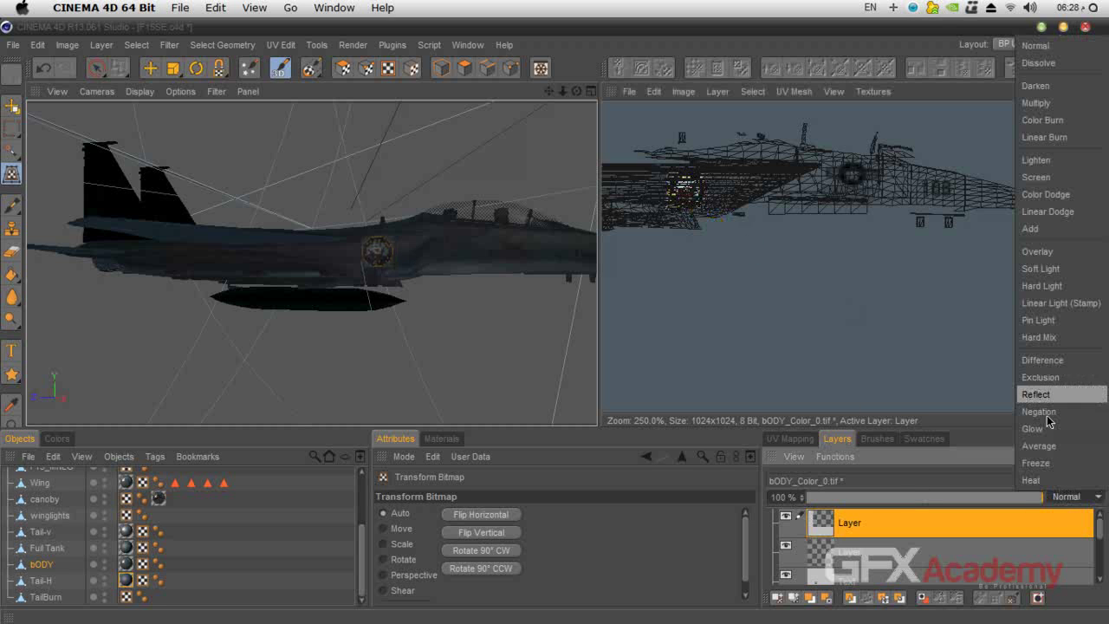
left_click(1046, 251)
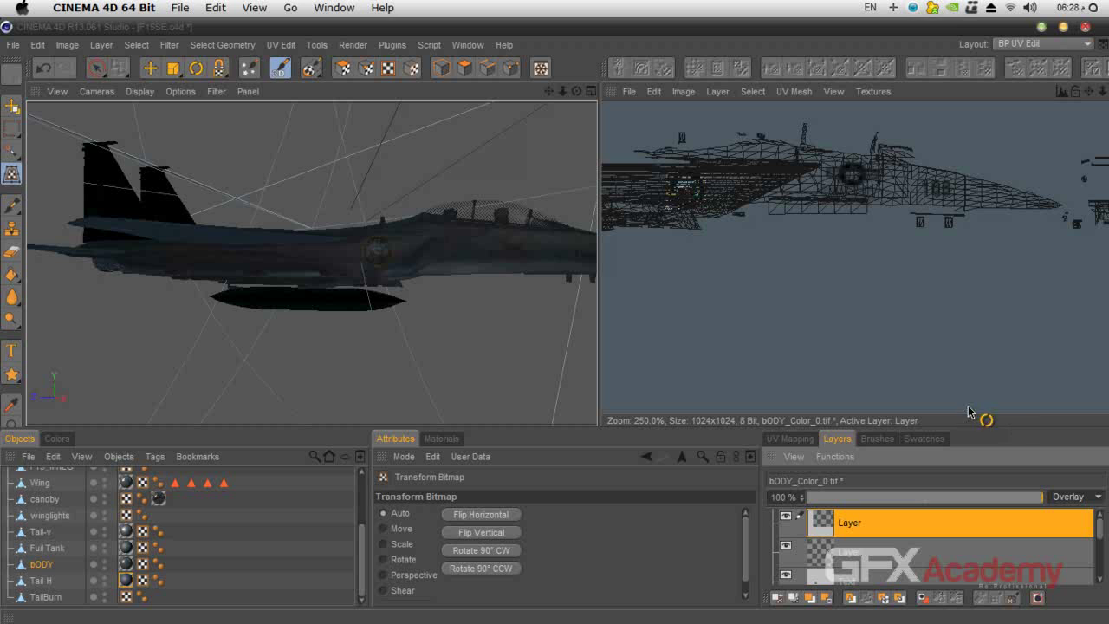
left_click(12, 106)
left_click(499, 383)
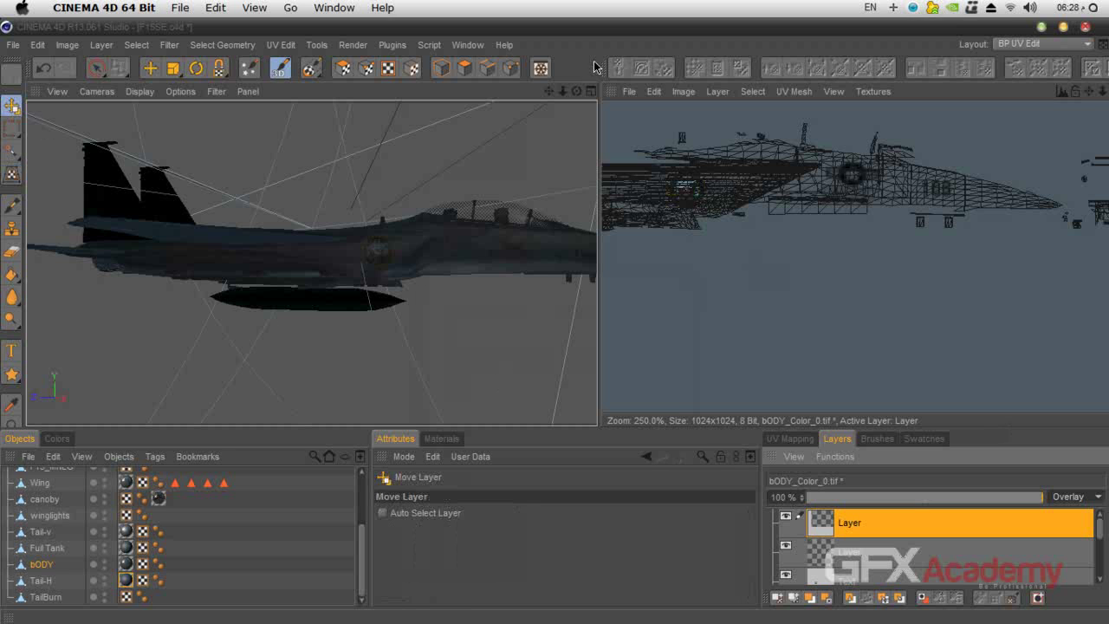
Frame the whole jet from its front side, render it to the Picture Viewer to check the logo, and close the render
left_click_drag(577, 93, 611, 81)
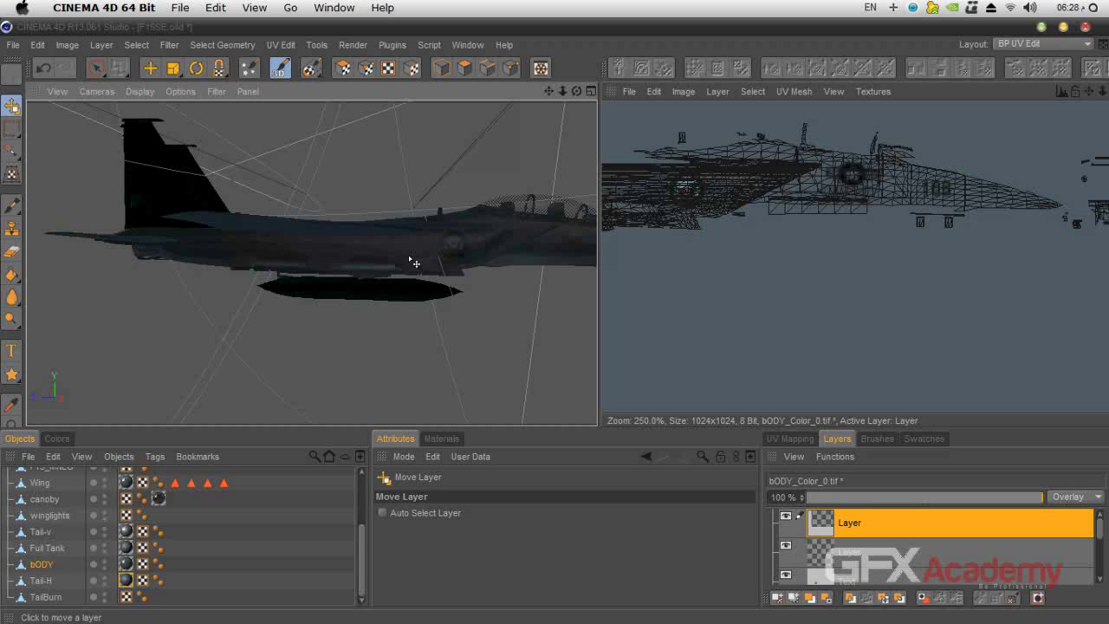
left_click_drag(549, 92, 479, 86)
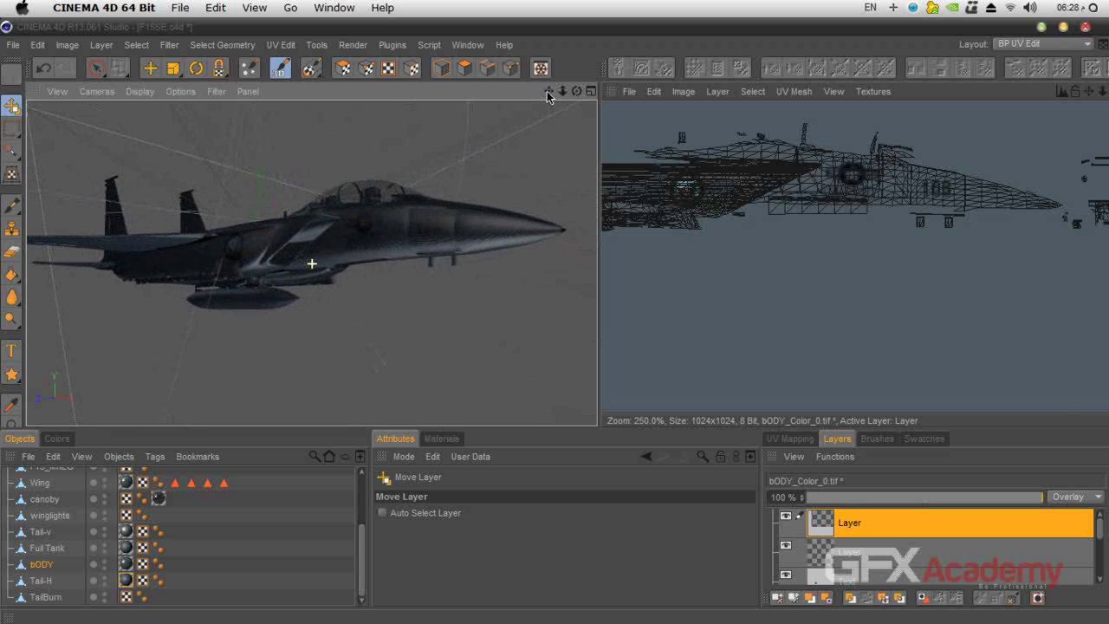
key("shift+r")
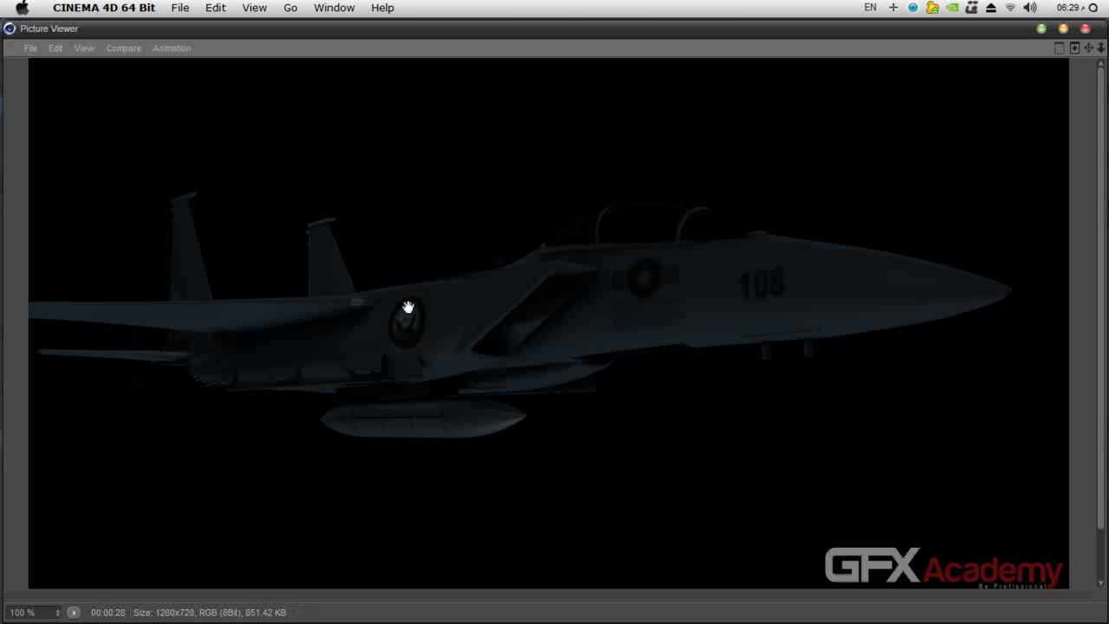
left_click(1085, 28)
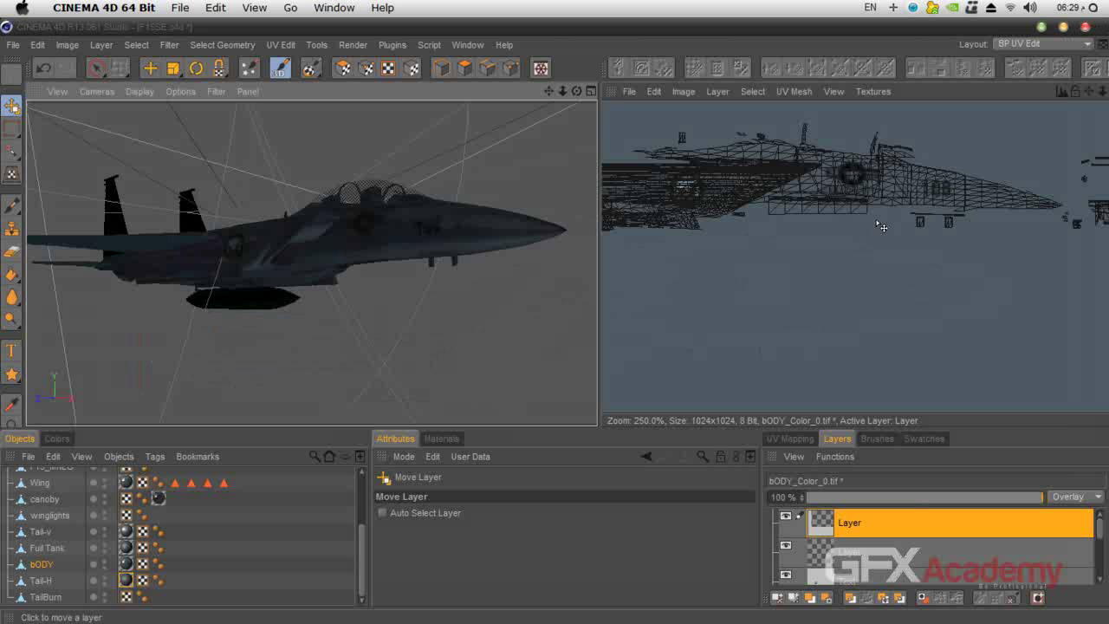
Shift the logo slightly downward on the fuselage UVs with Transform Bitmap and check its placement on the 3D model
left_click_drag(1100, 96, 863, 266)
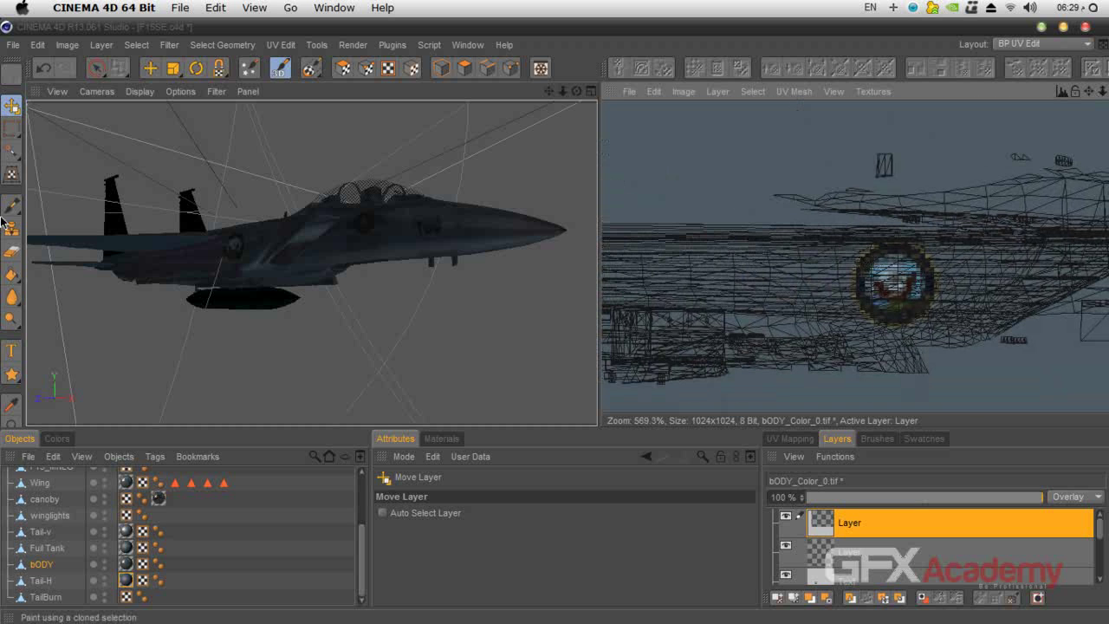
left_click(12, 173)
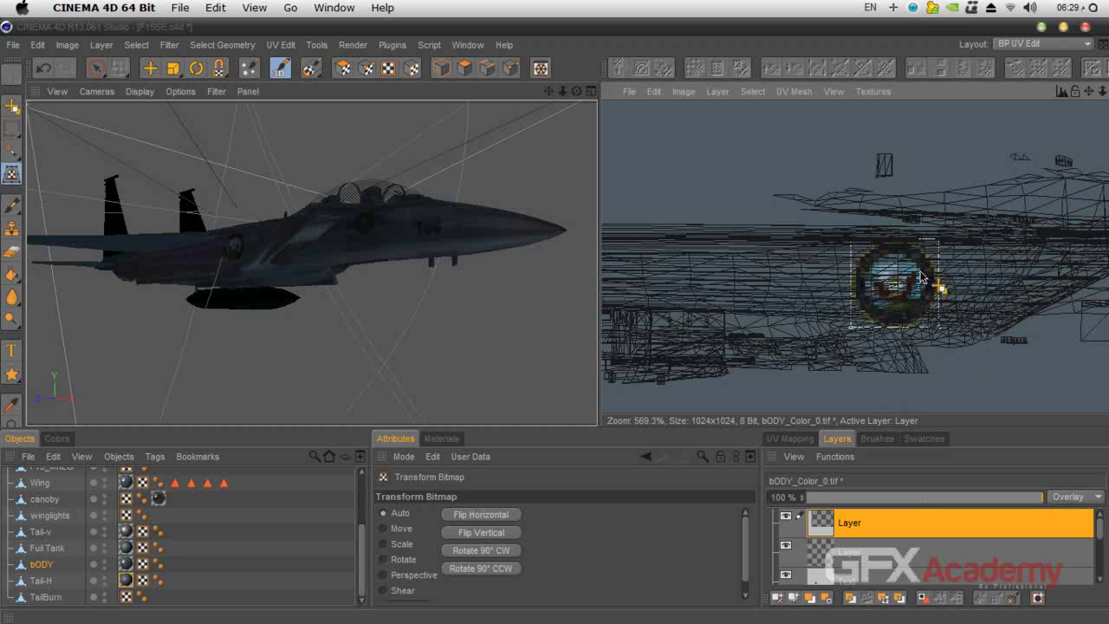
left_click_drag(921, 277, 923, 296)
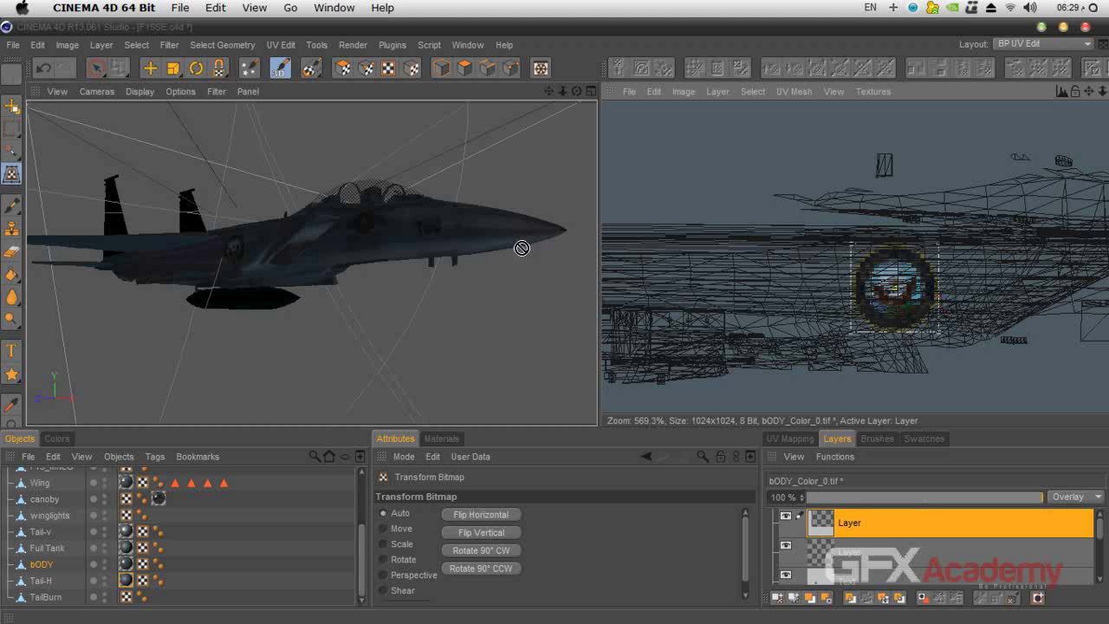
mouse_move(576, 91)
left_mouse_down()
mouse_move(633, 99)
mouse_move(600, 85)
mouse_move(629, 78)
mouse_move(581, 91)
left_mouse_up()
left_click_drag(359, 242, 359, 243)
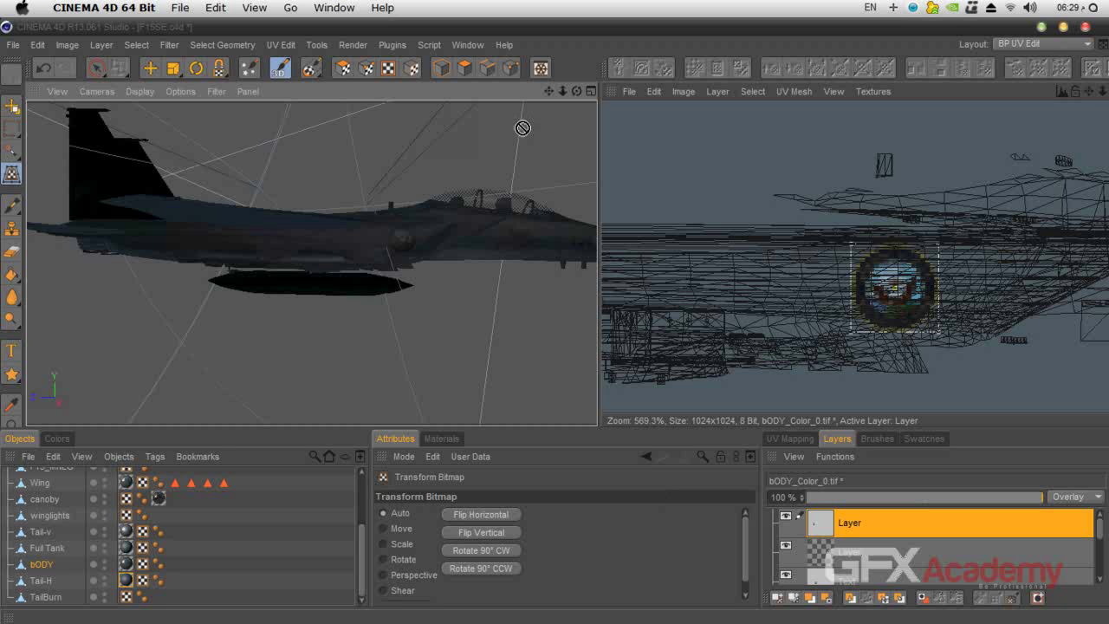
left_click_drag(549, 92, 312, 263)
scroll(314, 300, "up", 4)
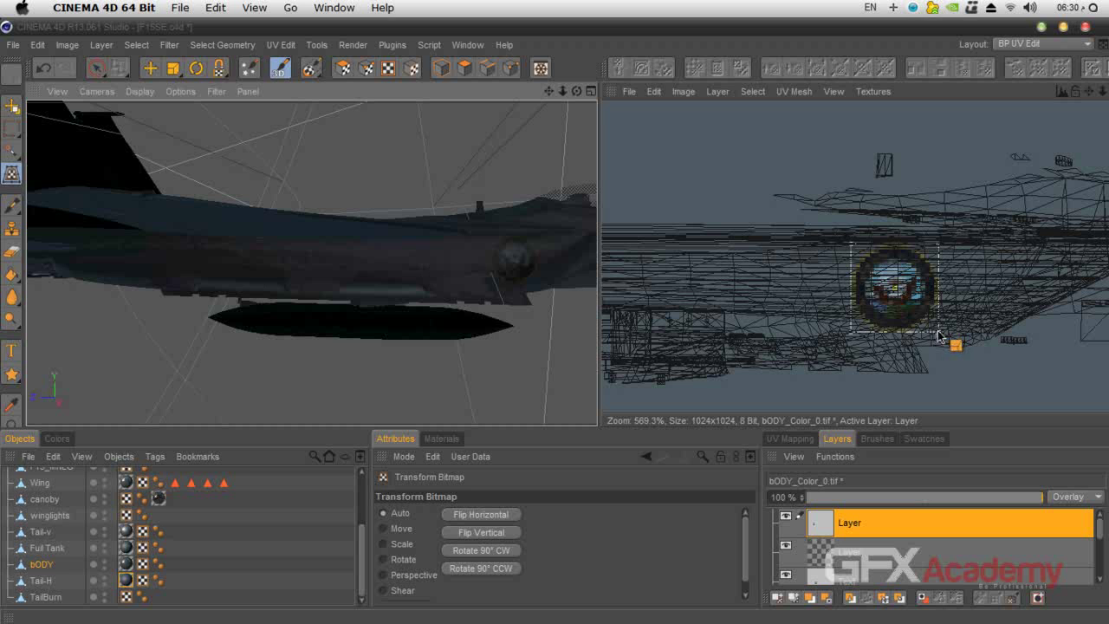
Scale the US Navy logo down further with Transform Bitmap, shift it rearward on the fuselage UVs, and apply the transformation
left_click_drag(940, 336, 956, 287)
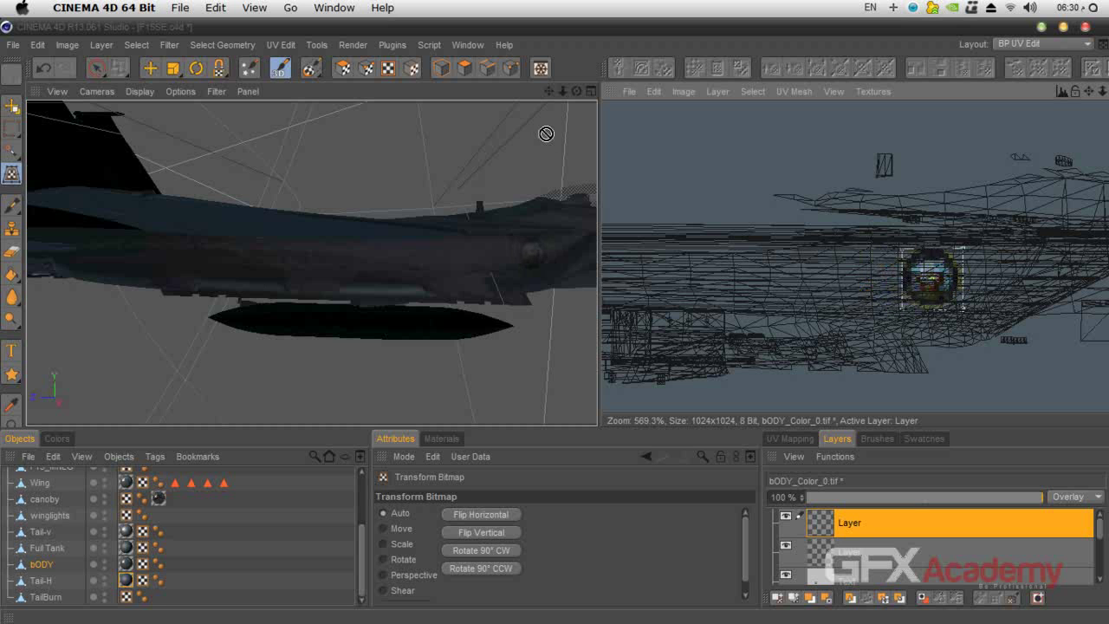
left_click_drag(576, 91, 433, 261)
left_click_drag(923, 296, 836, 300)
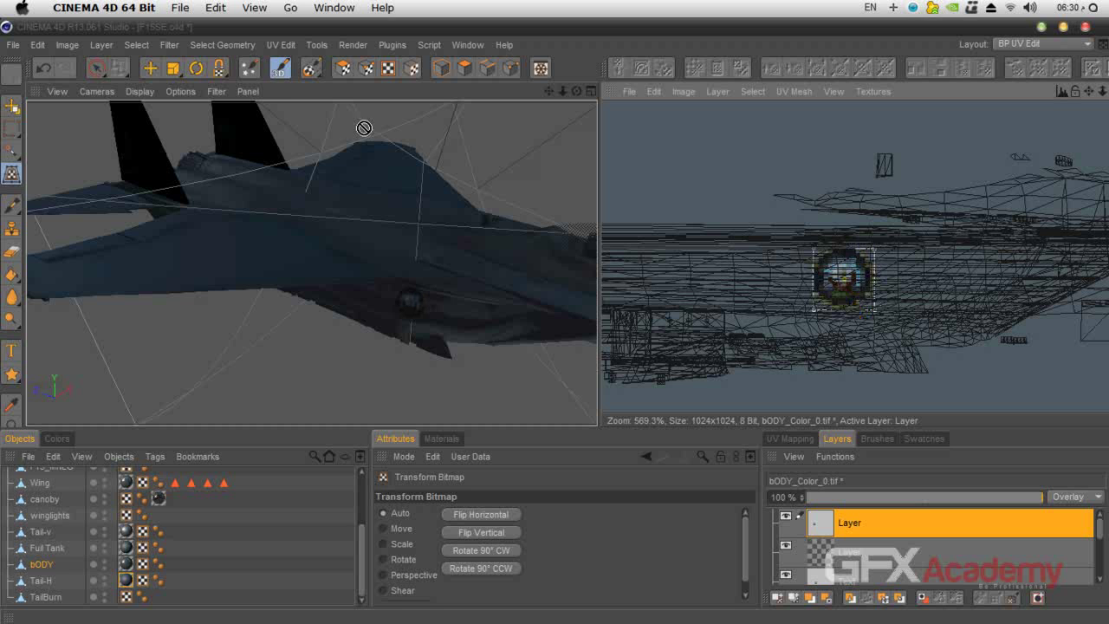
left_click(11, 105)
left_click(514, 385)
left_click_drag(576, 91, 433, 261)
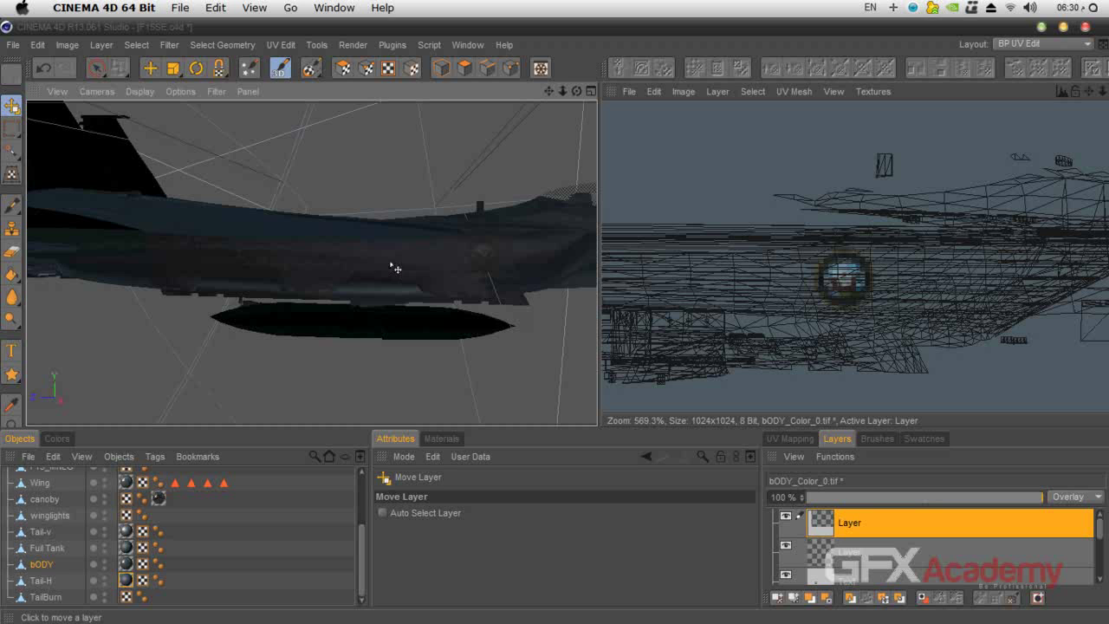
mouse_move(548, 91)
left_mouse_down()
mouse_move(610, 96)
mouse_move(309, 263)
mouse_move(476, 297)
left_mouse_up()
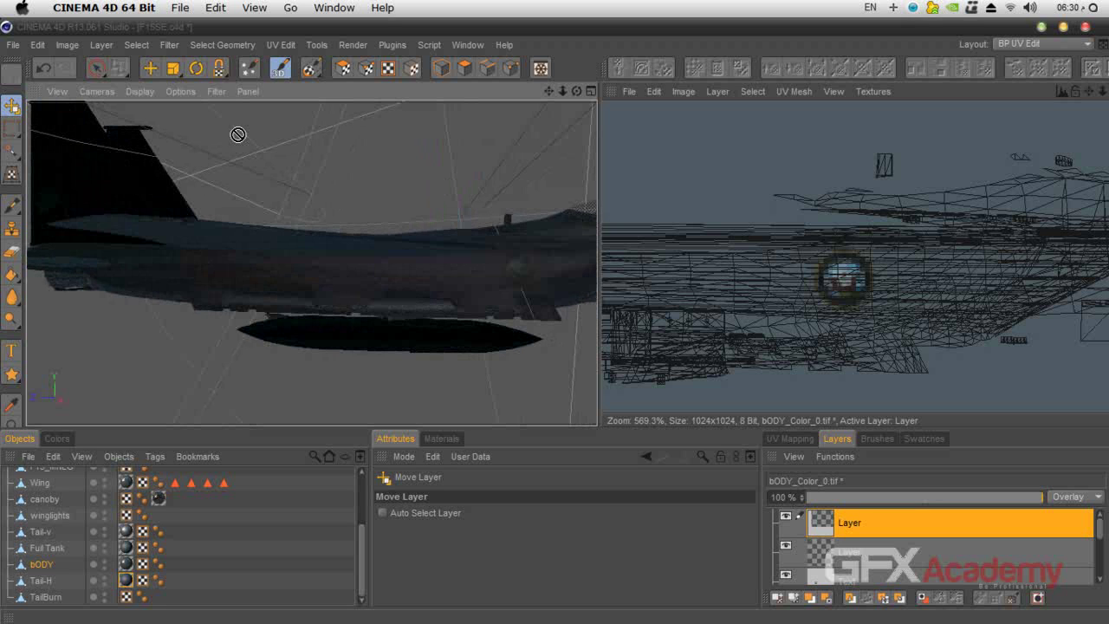
Open Lion.psd from the tex folder inside the Desktop's F15SE folder as a texture
left_click(658, 135)
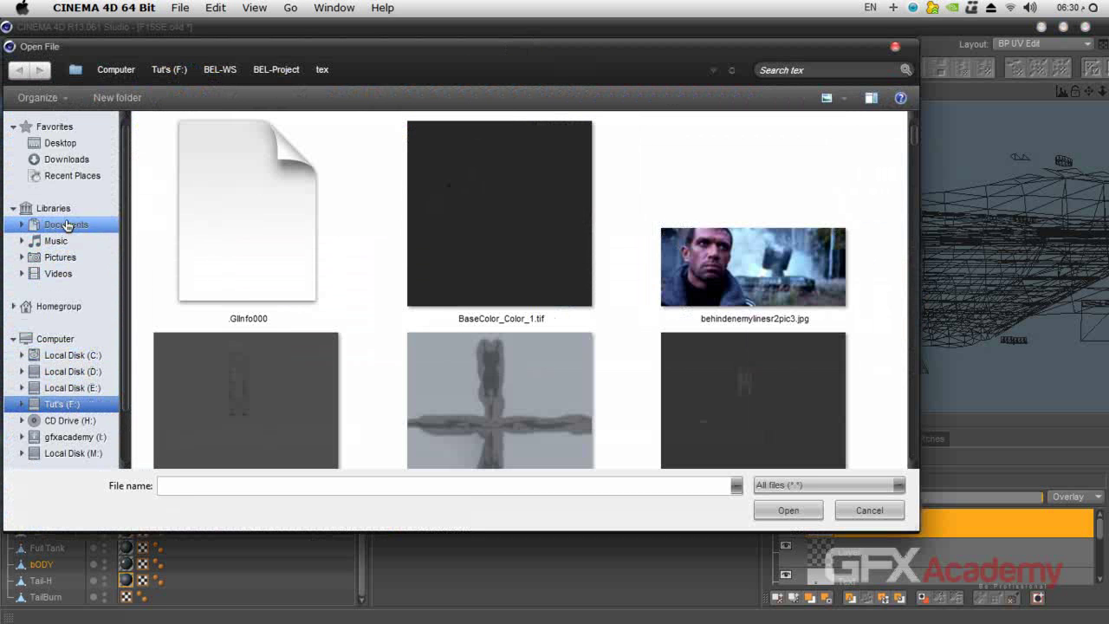
left_click(61, 144)
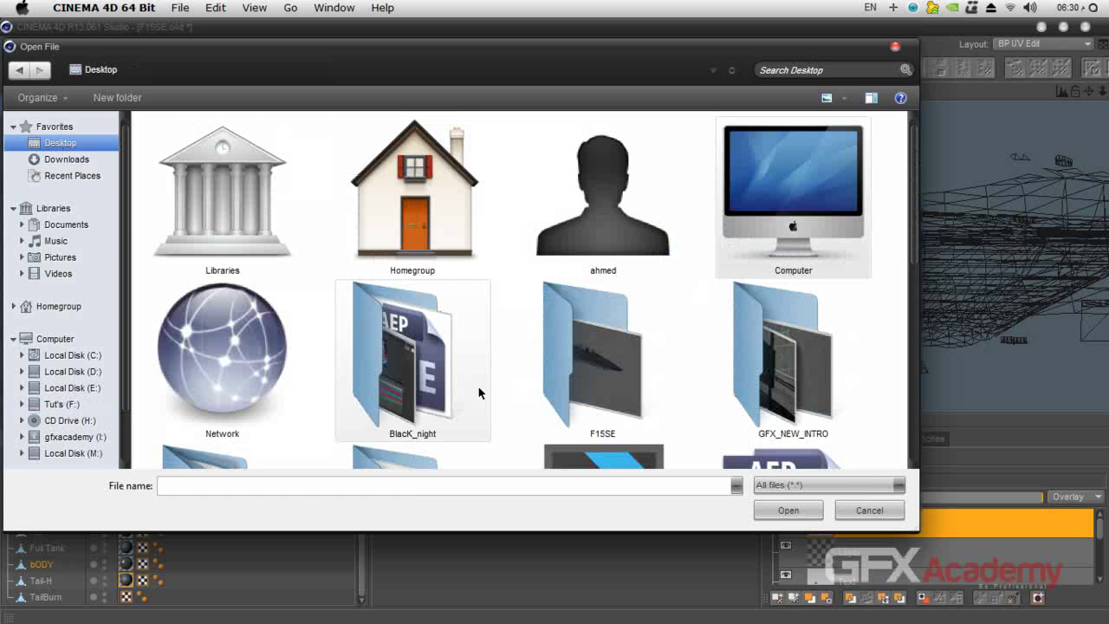
double_click(587, 386)
double_click(204, 269)
scroll(736, 296, "down", 5)
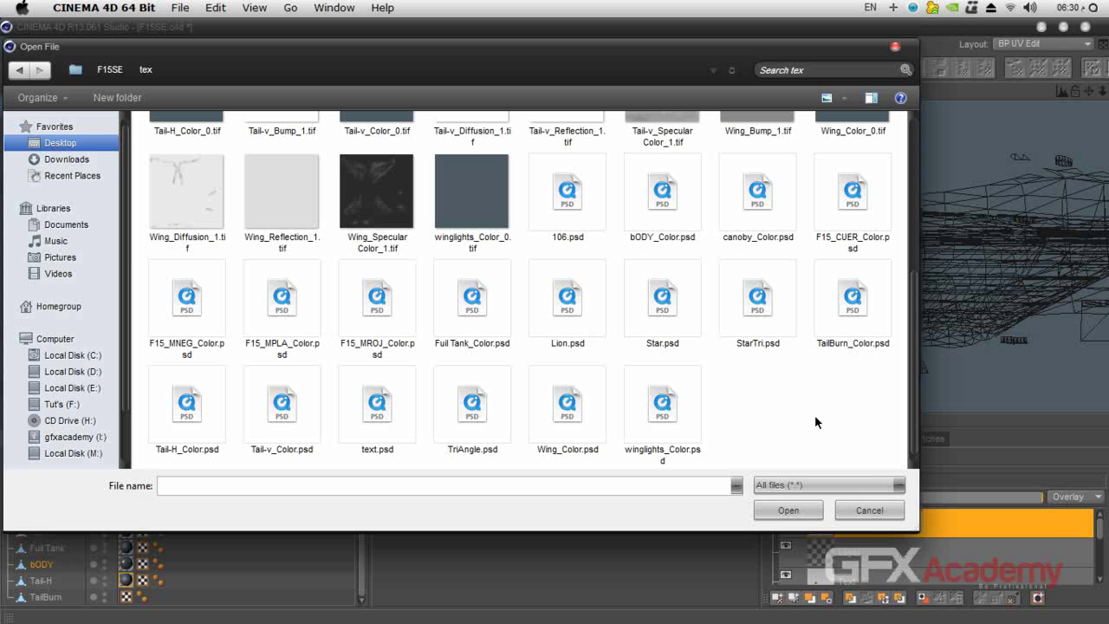
left_click(569, 329)
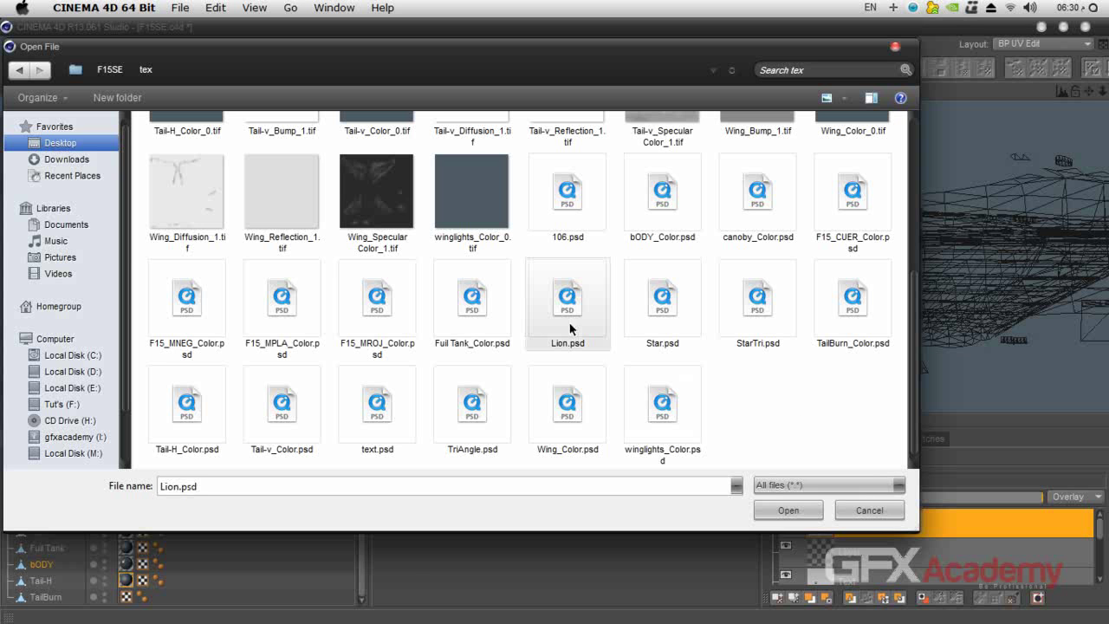
left_click(784, 509)
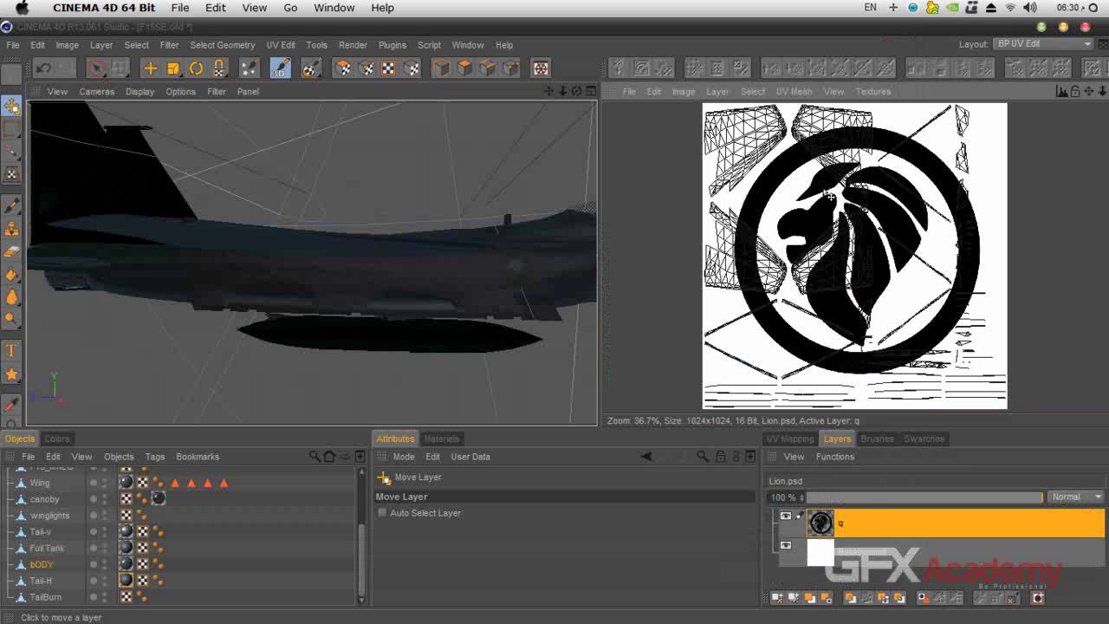
Hide the white Background layer of Lion.psd, select the whole lion emblem layer, and copy it
left_click(786, 545)
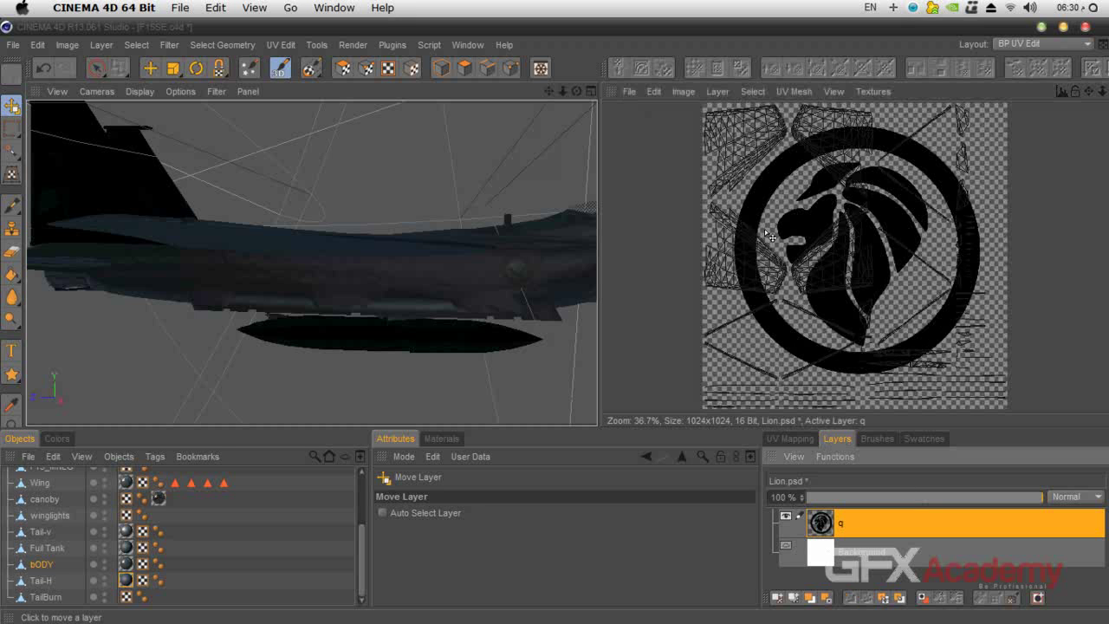
left_click(752, 91)
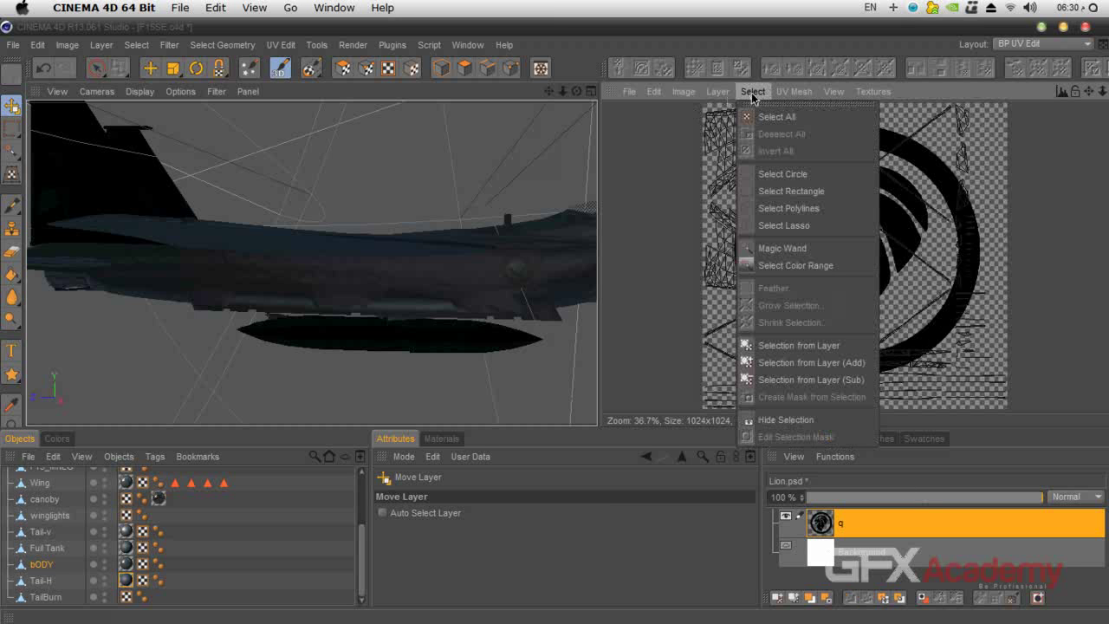
left_click(783, 118)
left_click(654, 91)
left_click(674, 190)
Switch to the bODY_Color_0.tif texture and paste the lion emblem as a new layer
left_click(877, 92)
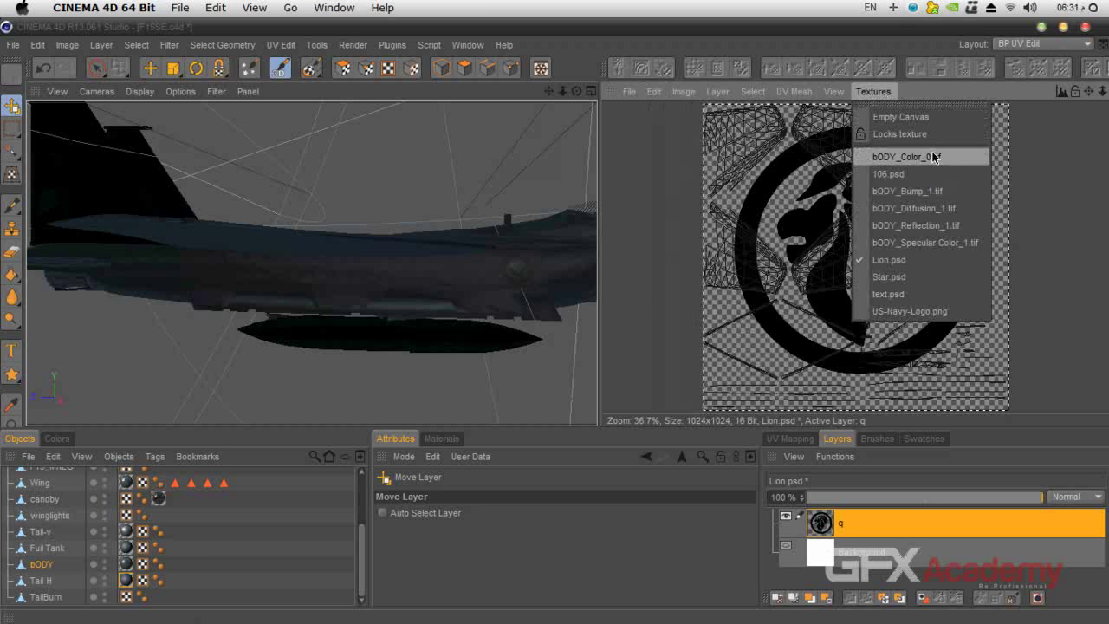
left_click(901, 157)
left_click(653, 91)
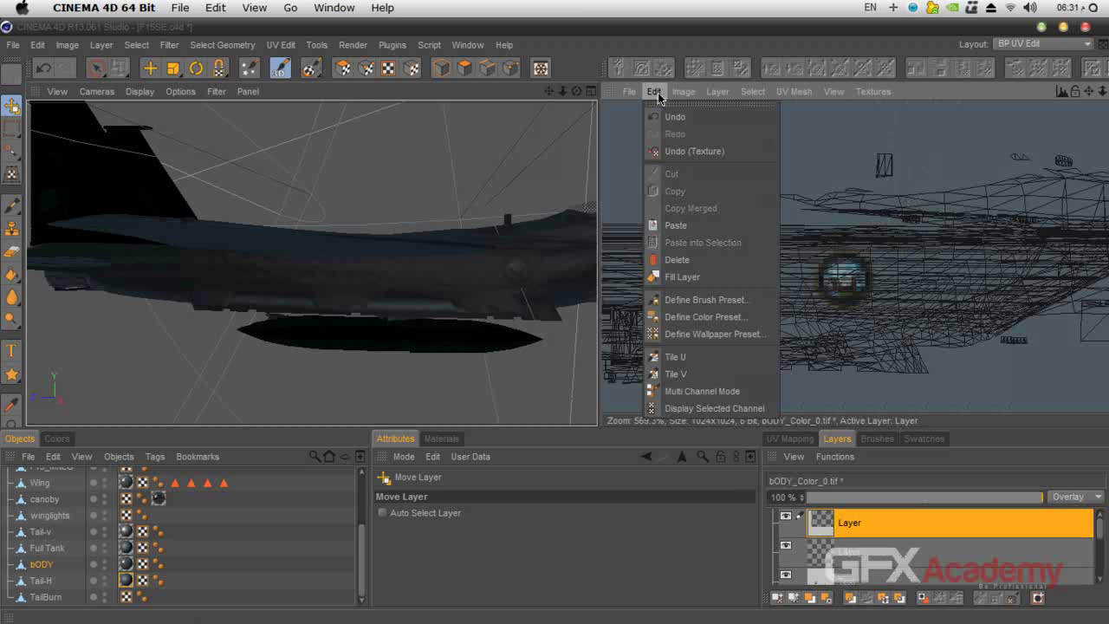
left_click(687, 224)
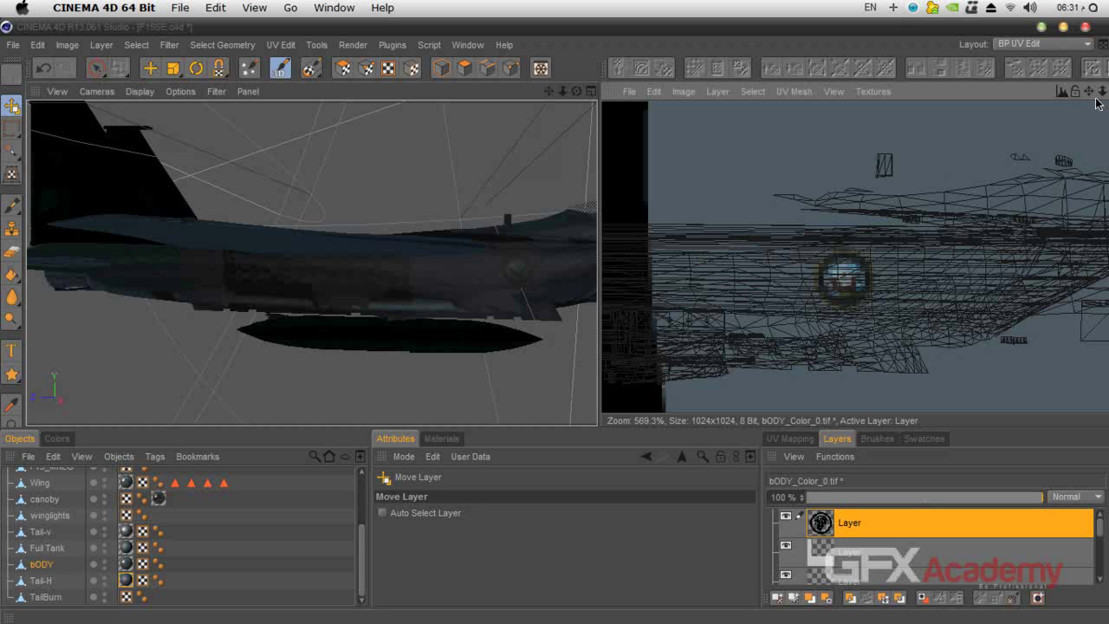
Scale the pasted lion emblem down to a small decal below the side fuselage UVs with Transform Bitmap, and apply the transformation
scroll(894, 218, "down", 10)
scroll(893, 218, "down", 3)
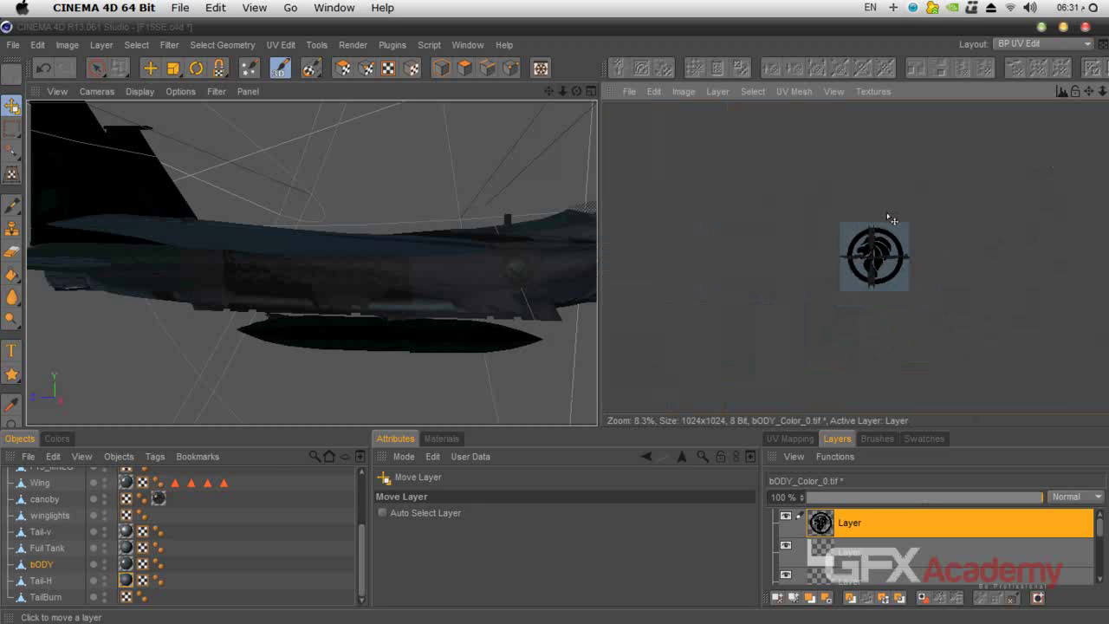
scroll(894, 217, "up", 5)
middle_click_drag(1019, 217, 604, 324, "alt")
left_click(13, 174)
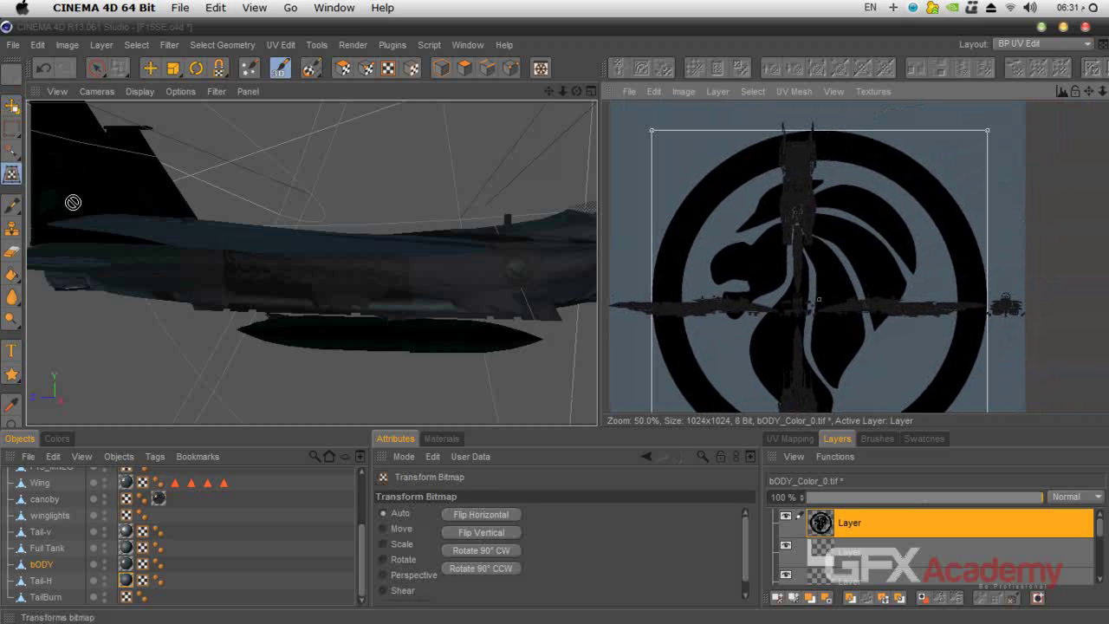
left_click_drag(988, 135, 654, 342)
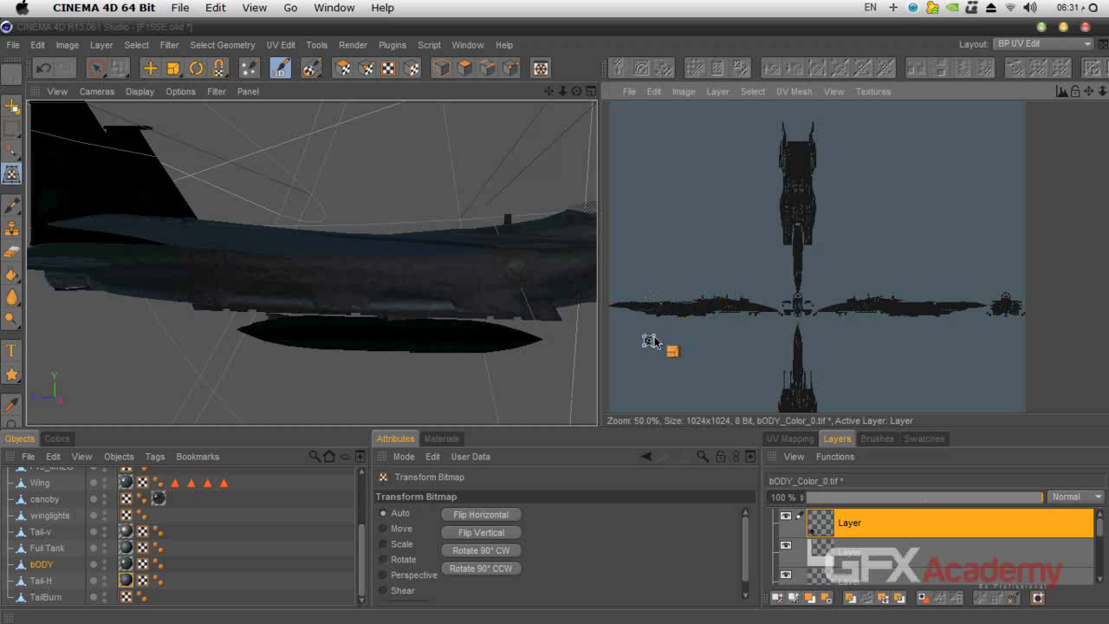
scroll(645, 348, "up", 2)
key("space")
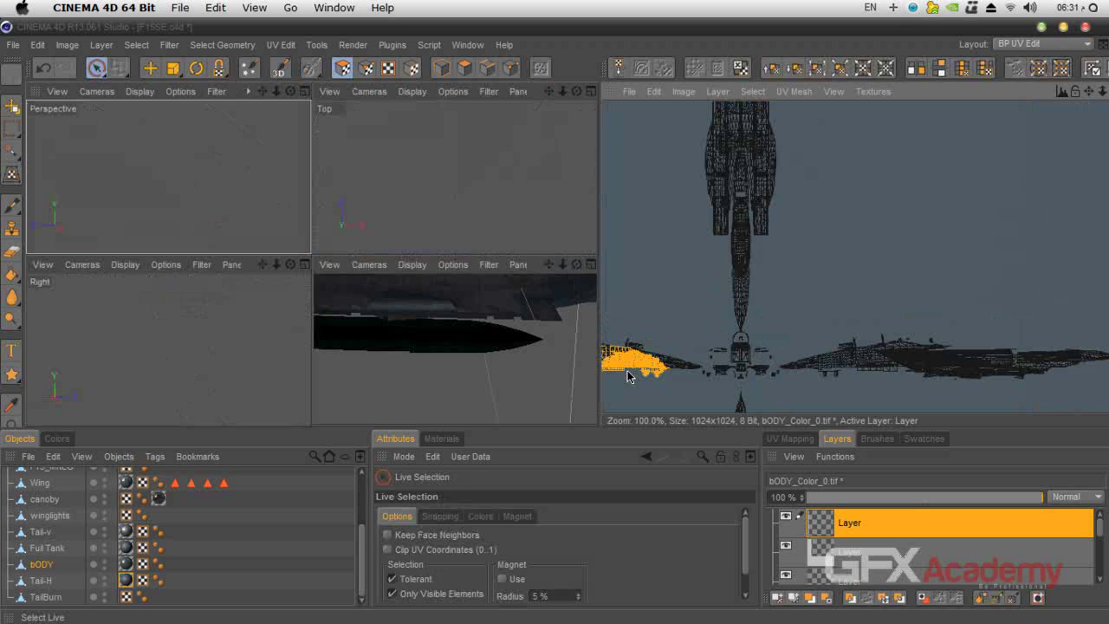
middle_click_drag(697, 368, 986, 238, "alt")
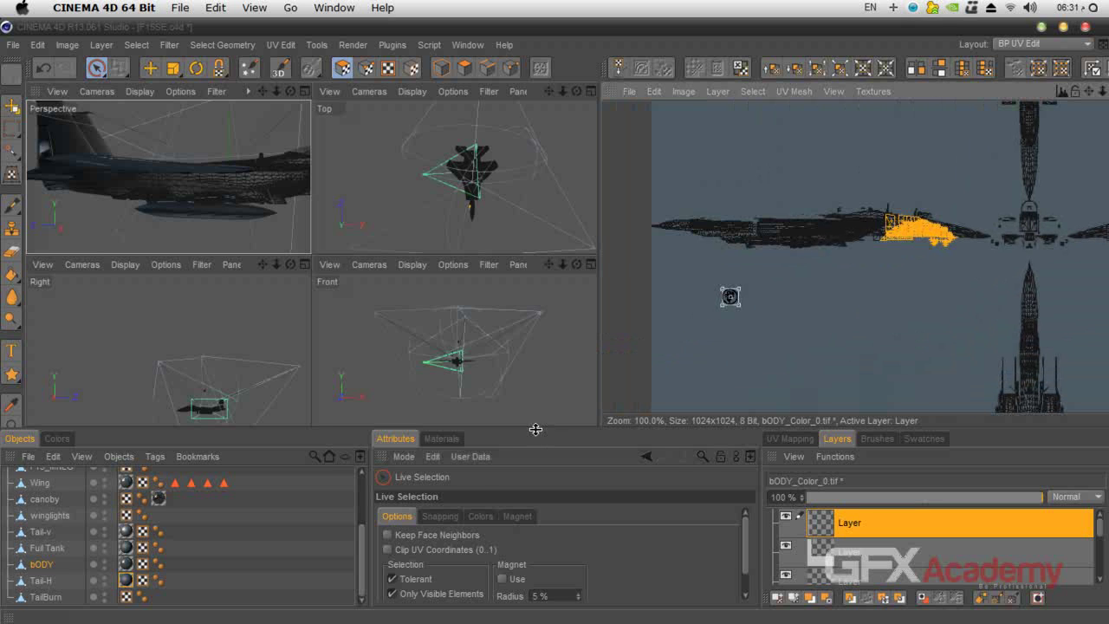
left_click(12, 175)
left_click(501, 385)
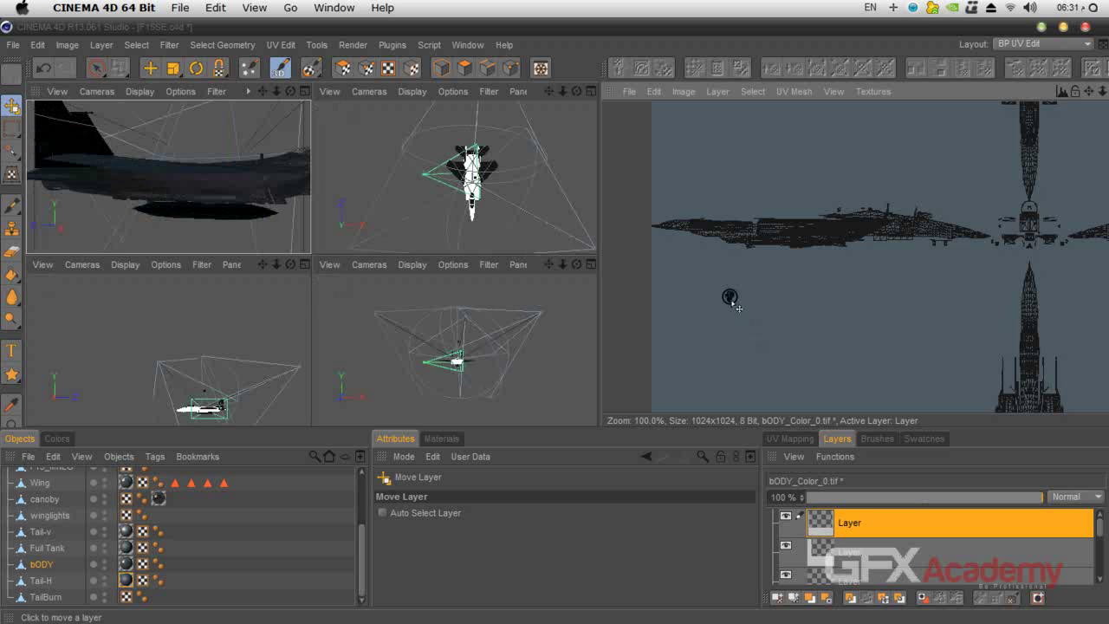
Move the lion emblem onto the side fuselage UVs with Transform Bitmap and maximize the perspective view to check it
left_click(12, 174)
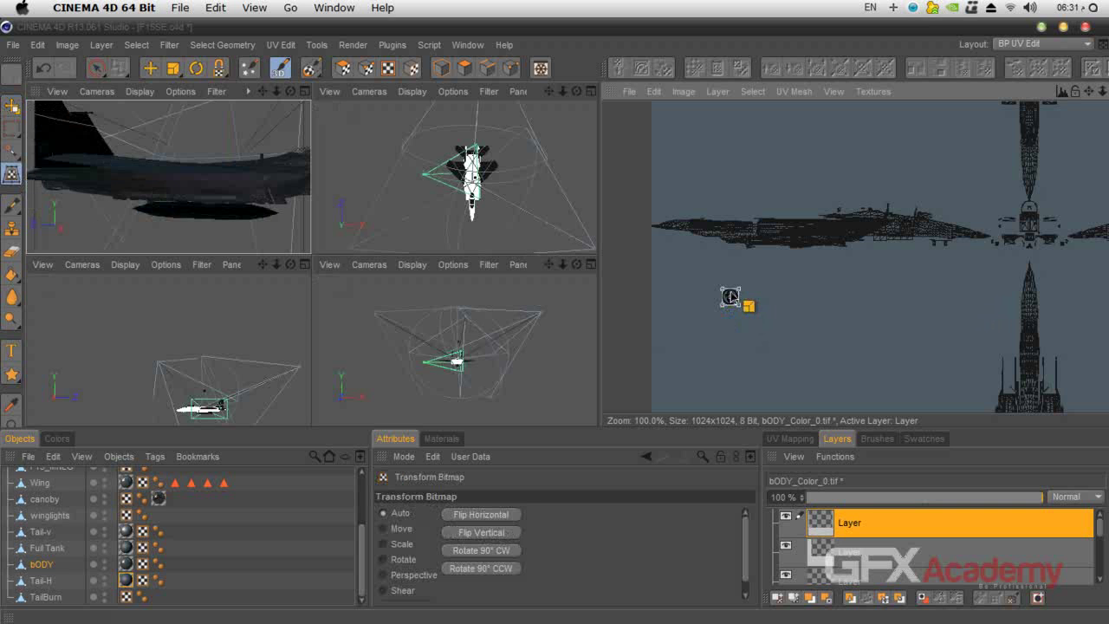
left_click_drag(731, 299, 827, 245)
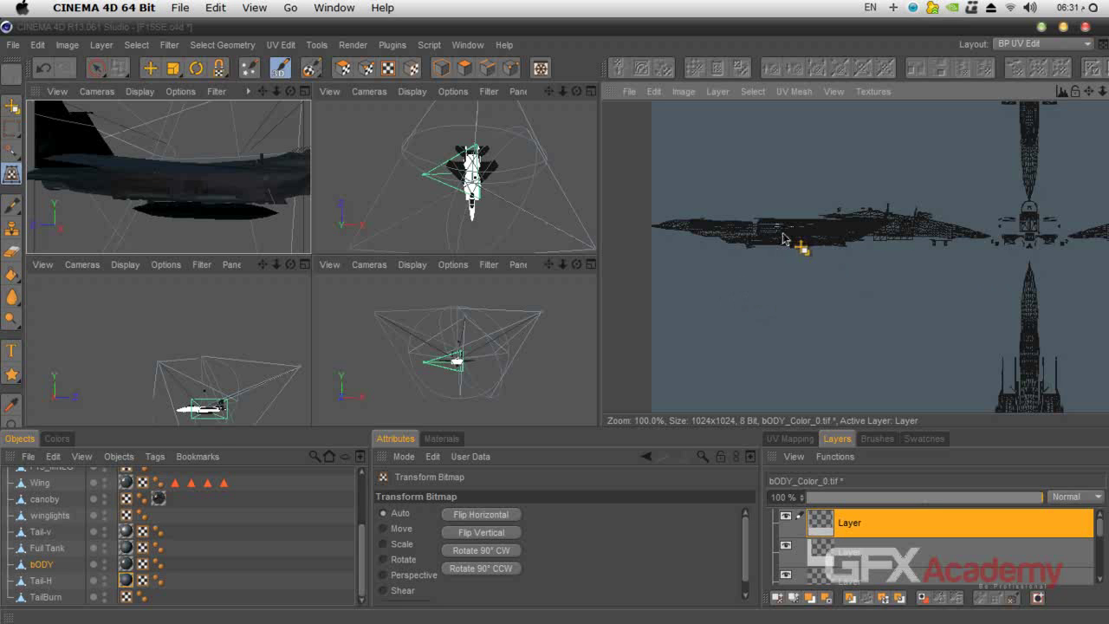
left_click(302, 92)
scroll(384, 289, "up", 2)
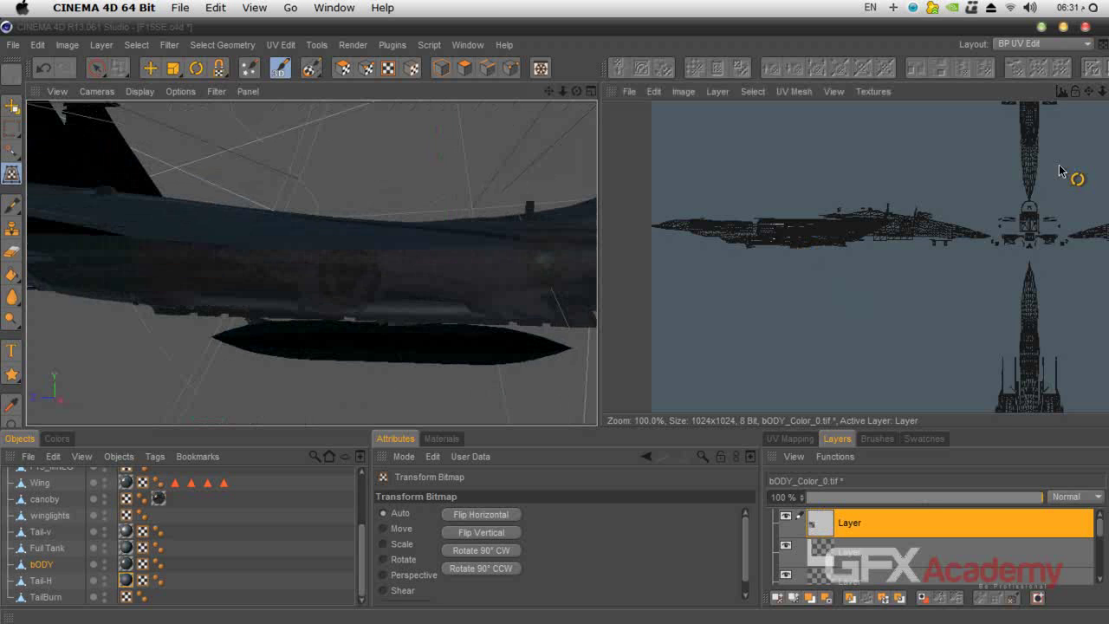
Shrink the lion emblem to fit the fuselage between the US Navy logo and the tail, apply it, and check the model
scroll(834, 263, "up", 5)
left_click_drag(1089, 91, 1108, 147)
left_click_drag(786, 206, 756, 225)
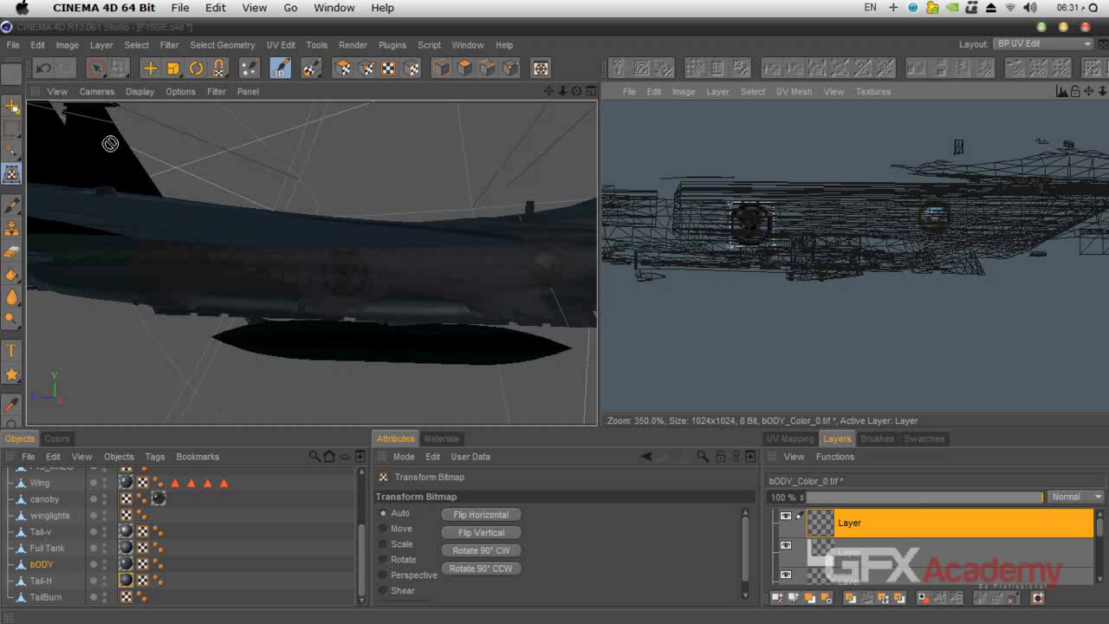
left_click(12, 106)
left_click(493, 387)
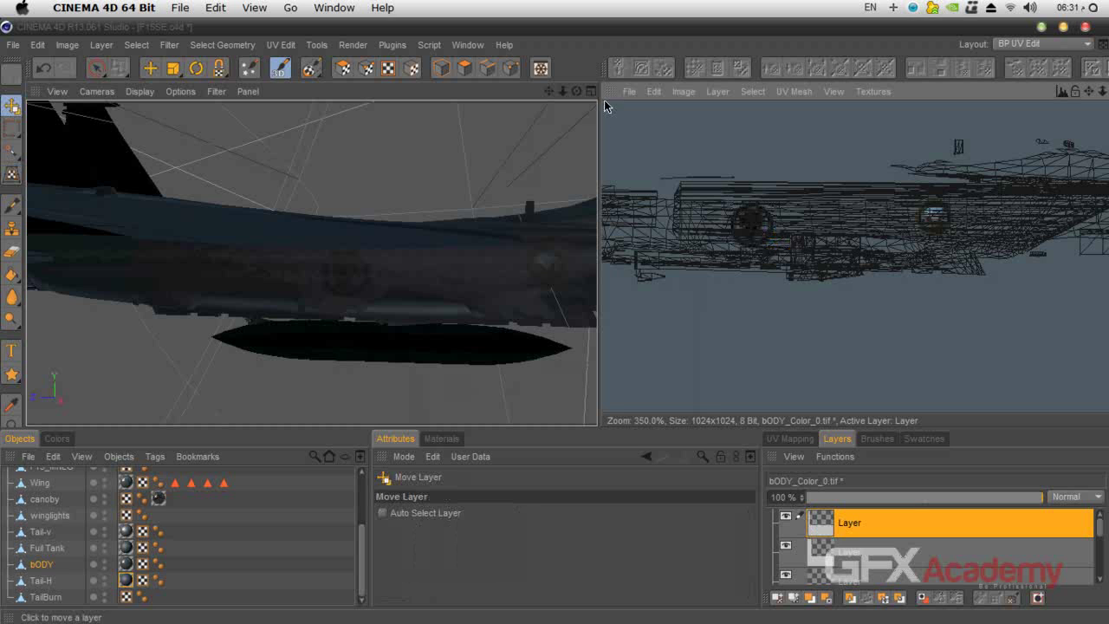
left_click_drag(577, 91, 625, 104)
left_click_drag(474, 271, 498, 272, "alt")
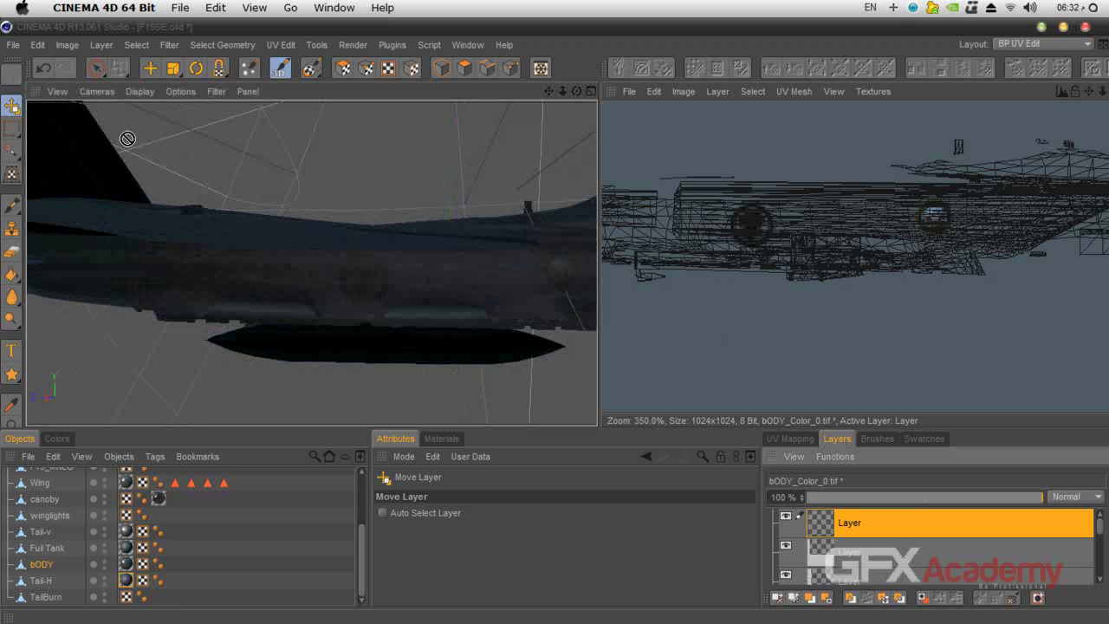
Set the Draw Text tool's text to "U.S NAVY" in the Swis721 Cn BT Bold font
left_click(11, 351)
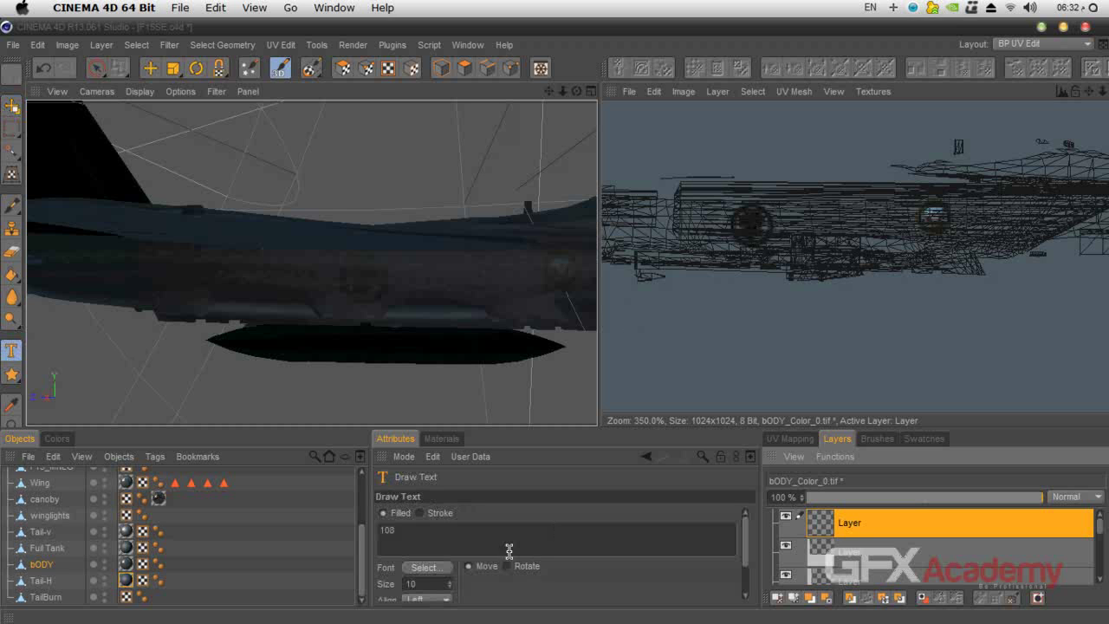
left_click(386, 530)
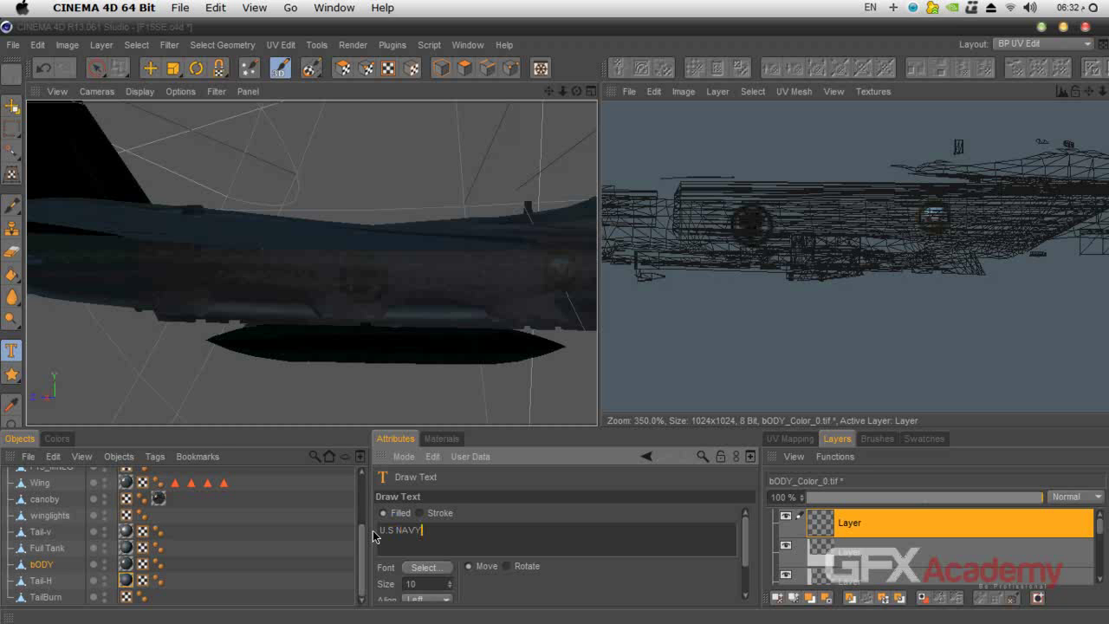
left_click(423, 568)
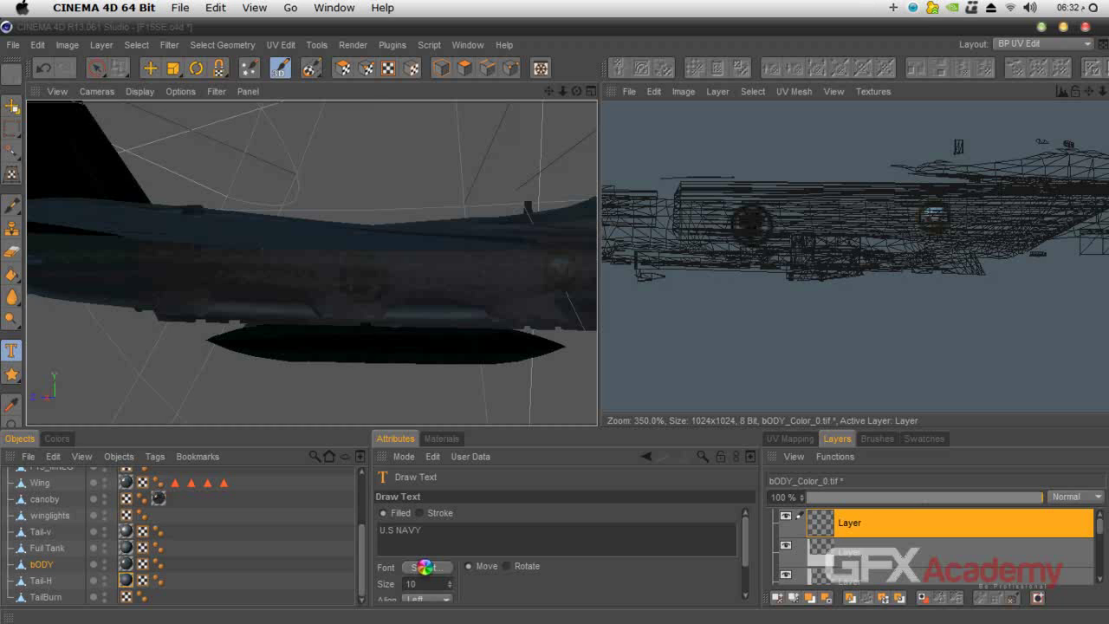
left_click(122, 206)
scroll(167, 190, "up", 3)
scroll(168, 191, "up", 3)
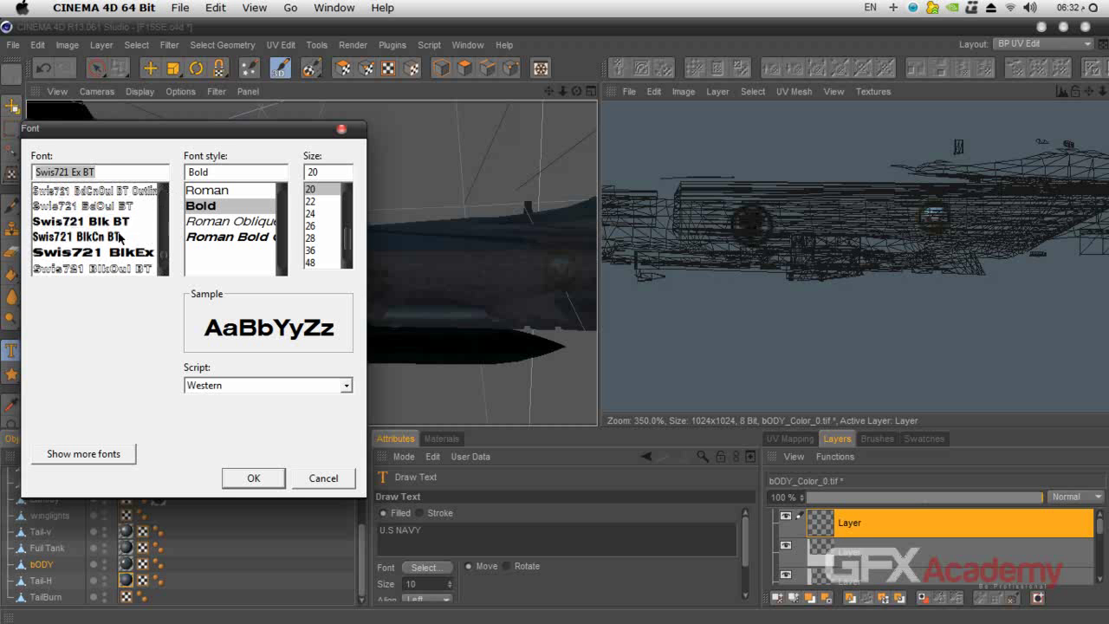
left_click(120, 237)
scroll(165, 274, "down", 2)
scroll(165, 274, "down", 1)
left_click(84, 252)
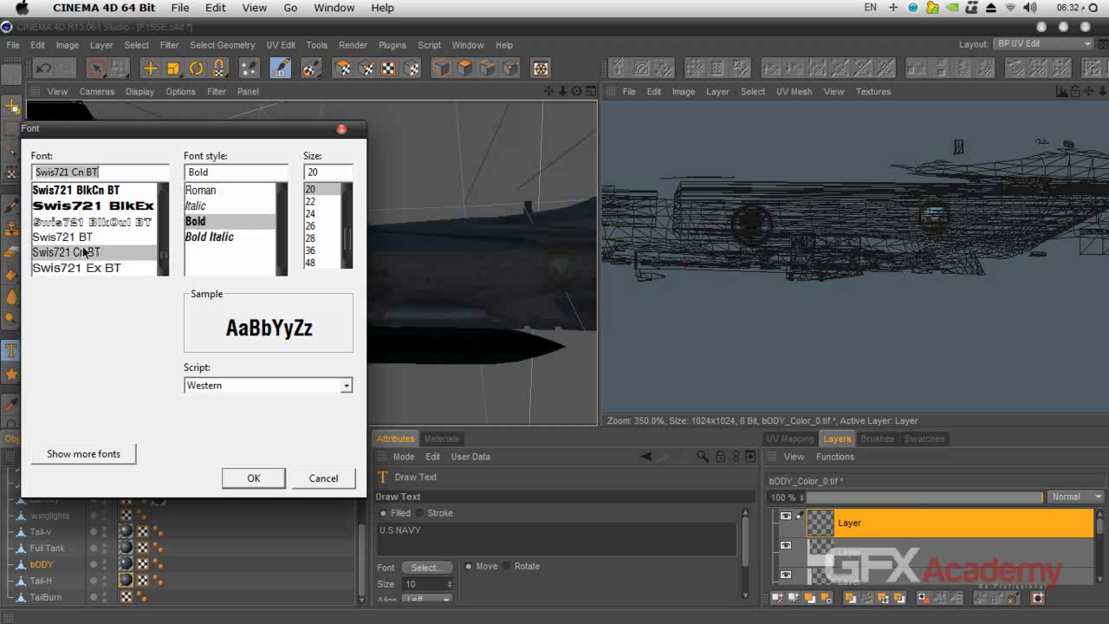
left_click(253, 481)
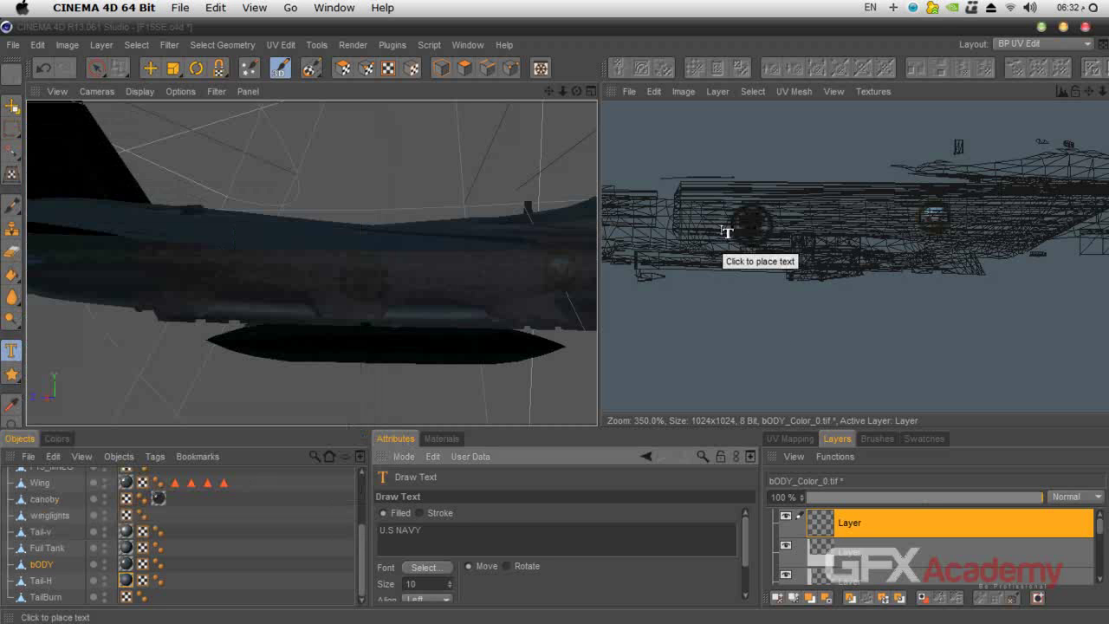
Place the U.S NAVY text on the fuselage UVs and move it beside the lion emblem, toward the tail, with Transform Bitmap
left_click(726, 233)
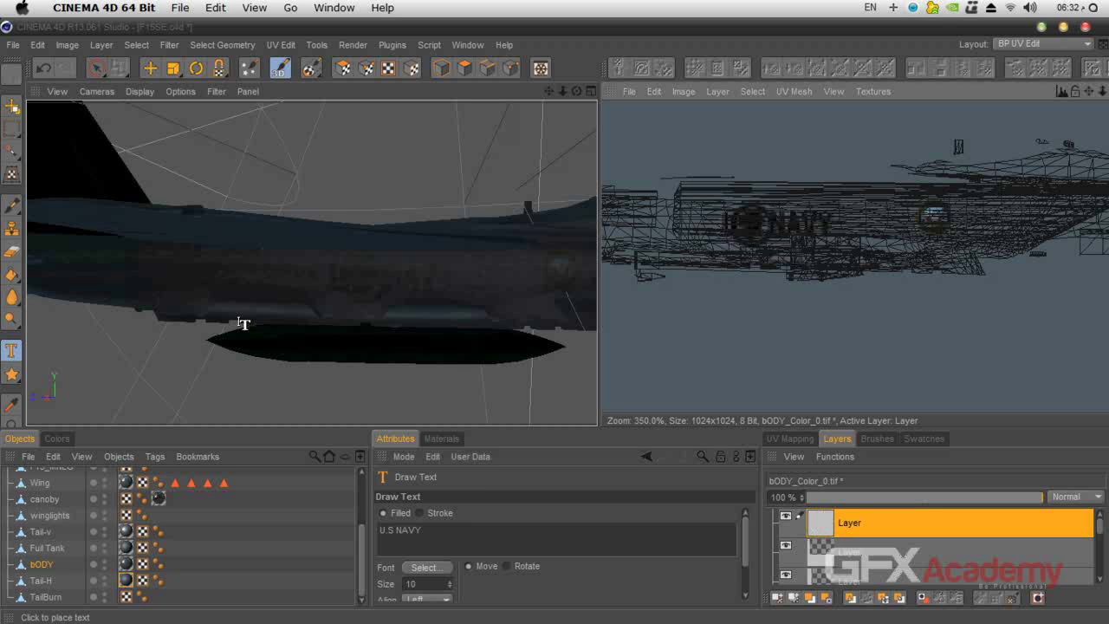
left_click(11, 173)
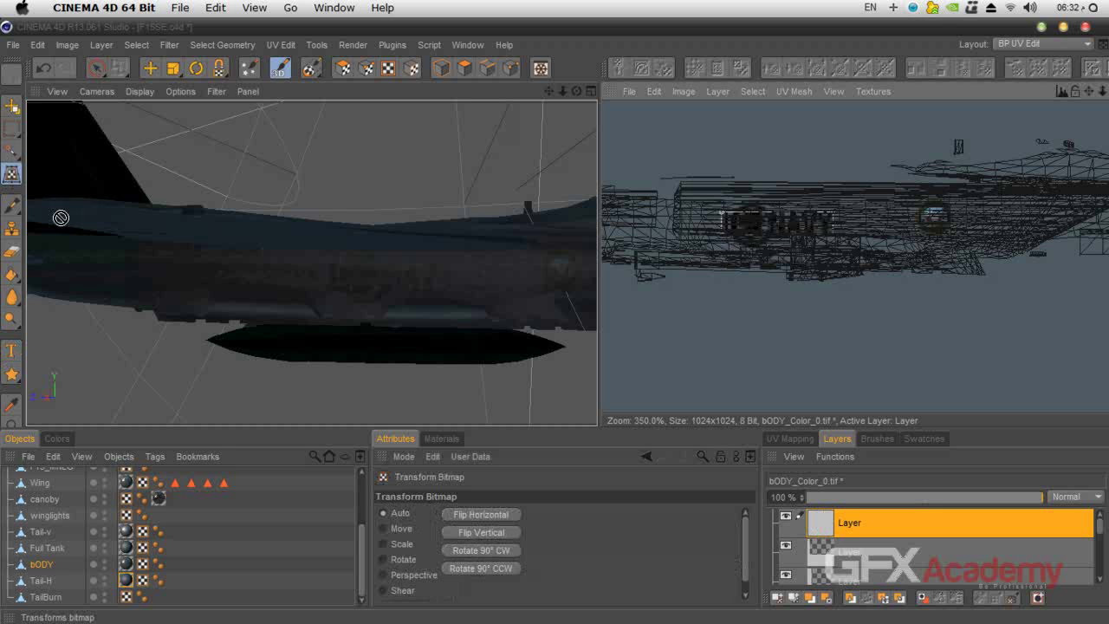
left_click_drag(823, 230, 711, 224)
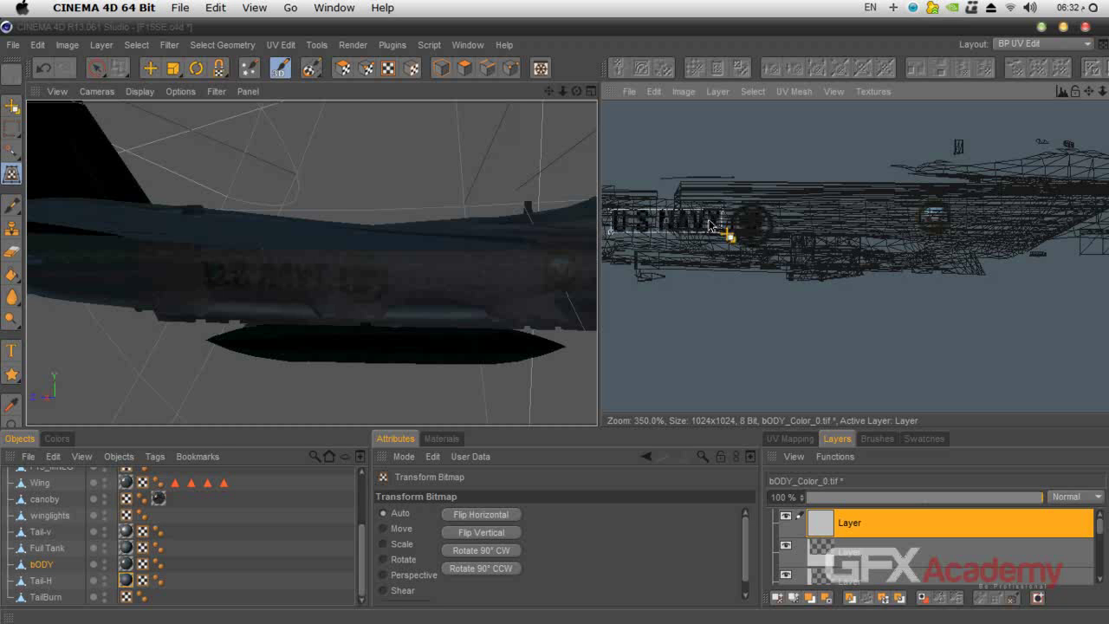
Save the scene, apply the U.S NAVY text's transform, and test-render the rear fuselage in the Picture Viewer
left_click_drag(576, 91, 498, 93)
left_click_drag(474, 271, 580, 93)
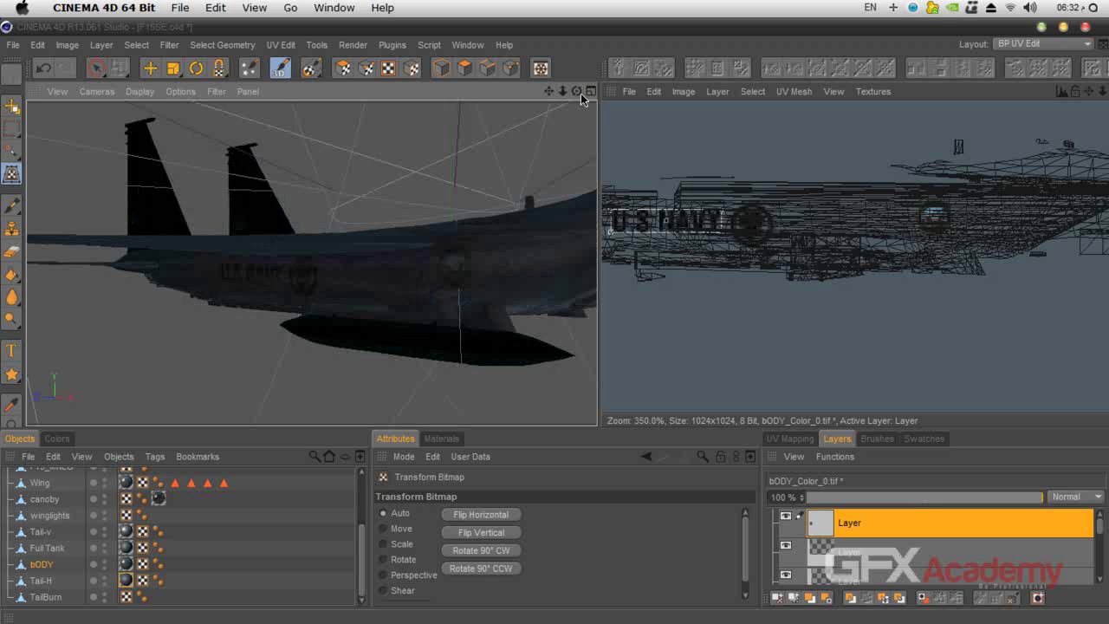
key("super+s")
left_click(515, 386)
key("shift+r")
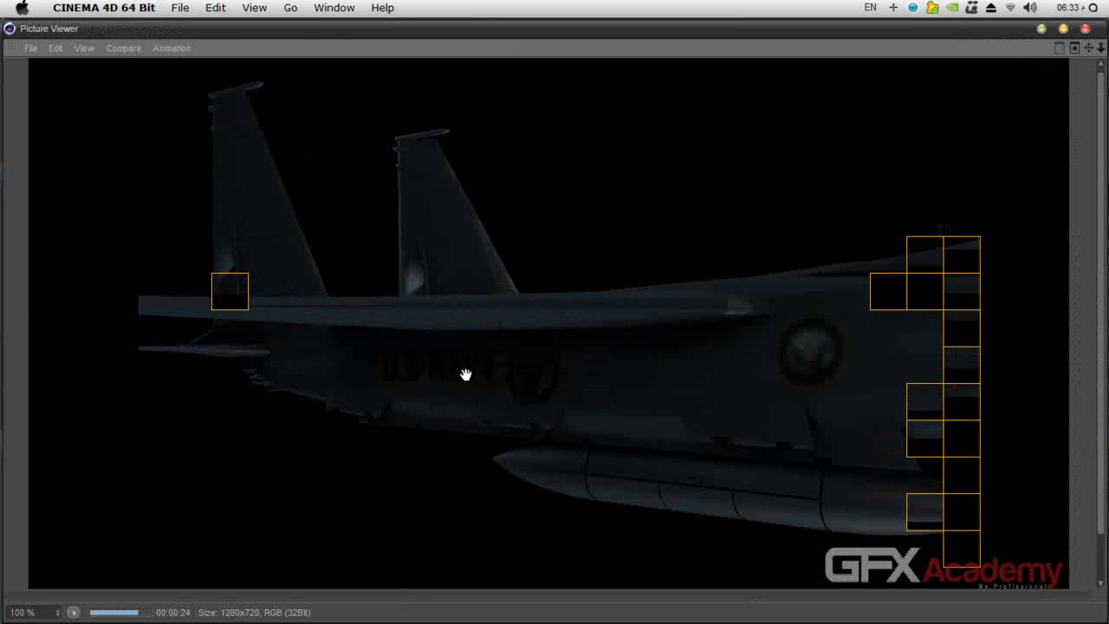
left_click(1086, 30)
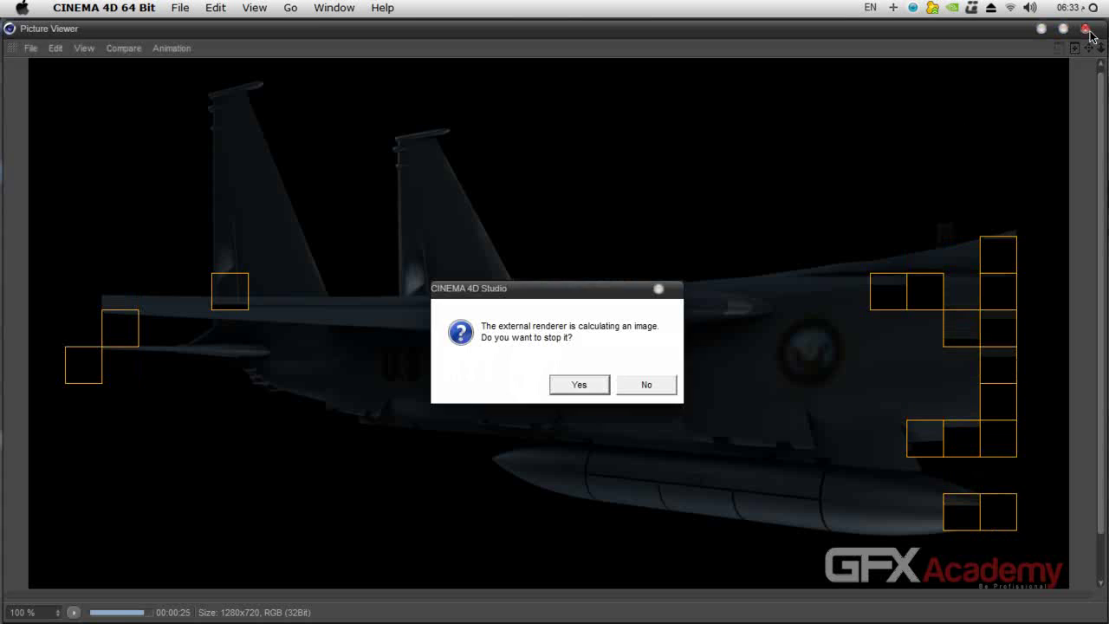
left_click(596, 385)
Set the U.S NAVY text layer to Multiply at 53% opacity and lower the layer directly below it to 52% opacity
left_click(1063, 503)
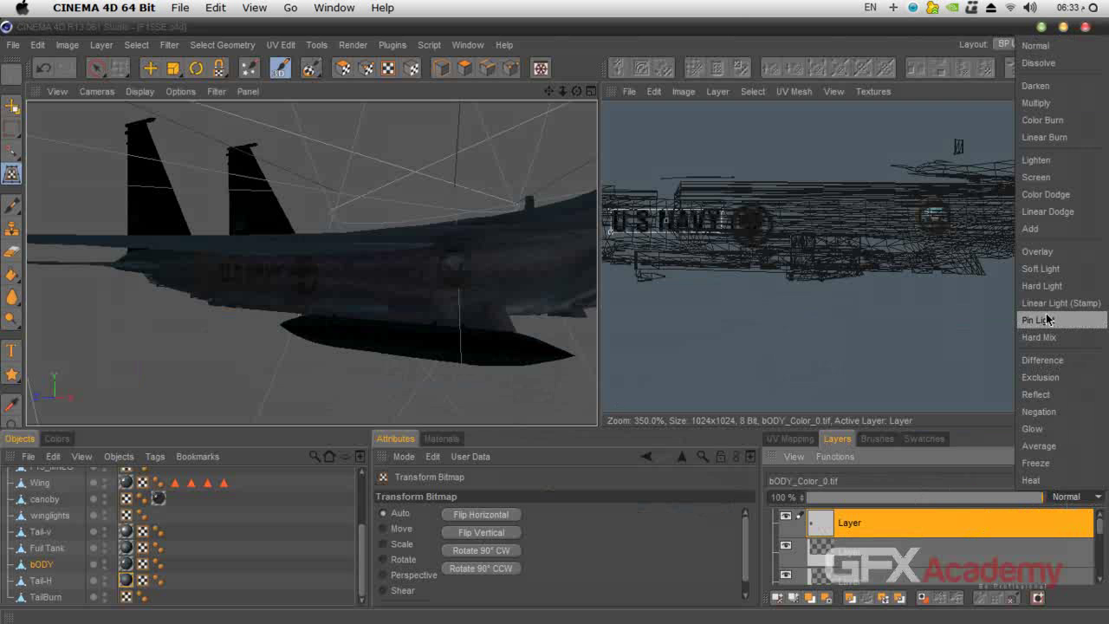
left_click(1050, 100)
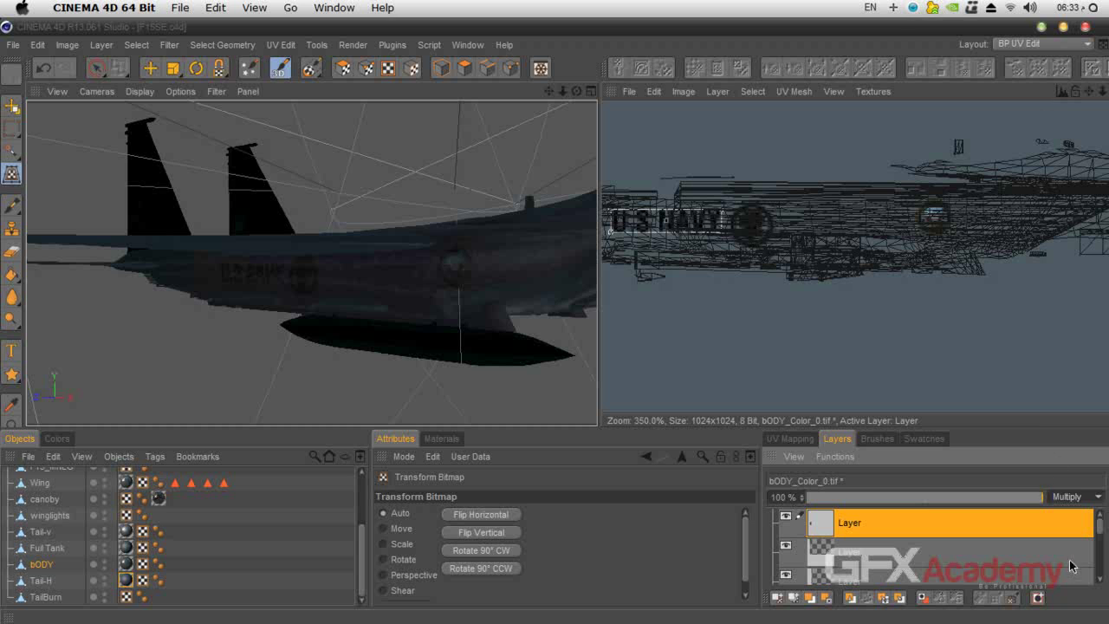
left_click_drag(1040, 506, 933, 499)
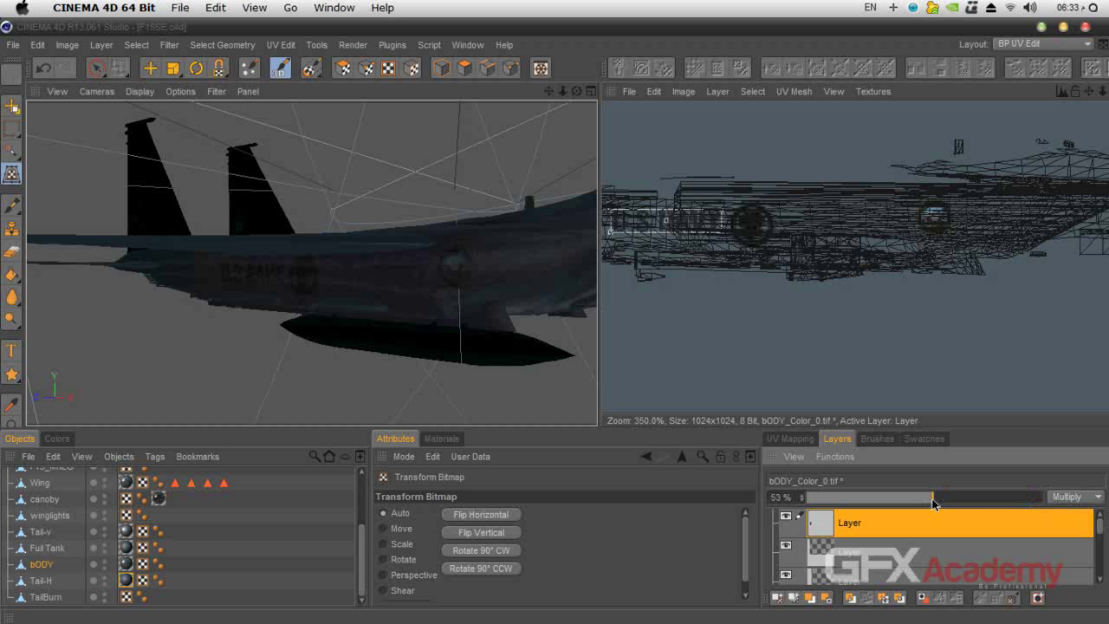
left_click(985, 522)
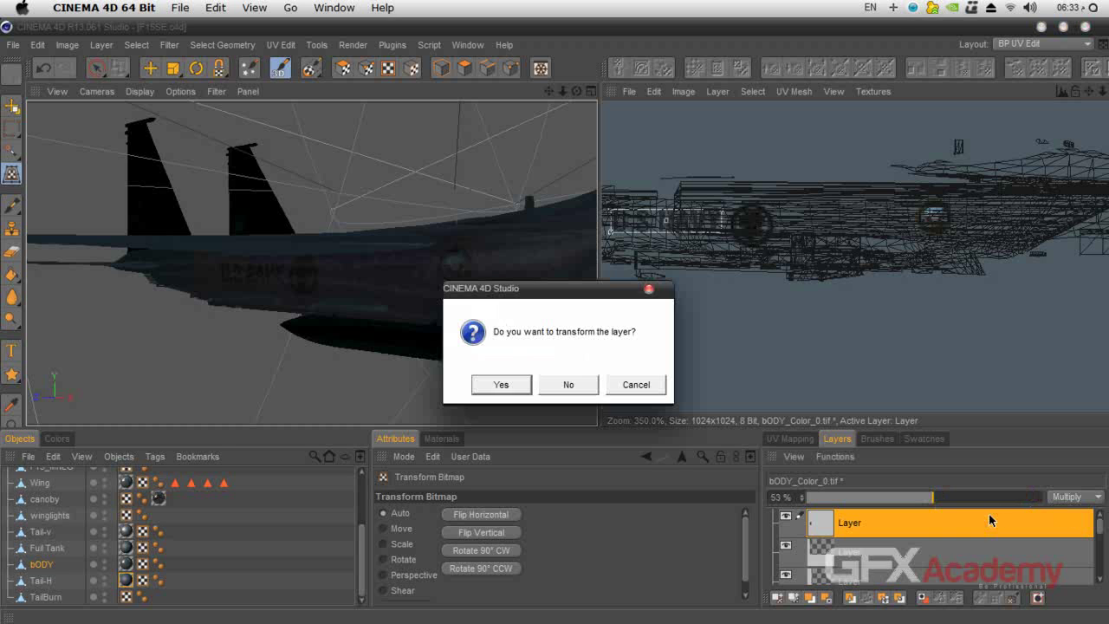
left_click(525, 387)
left_click_drag(1040, 497, 929, 499)
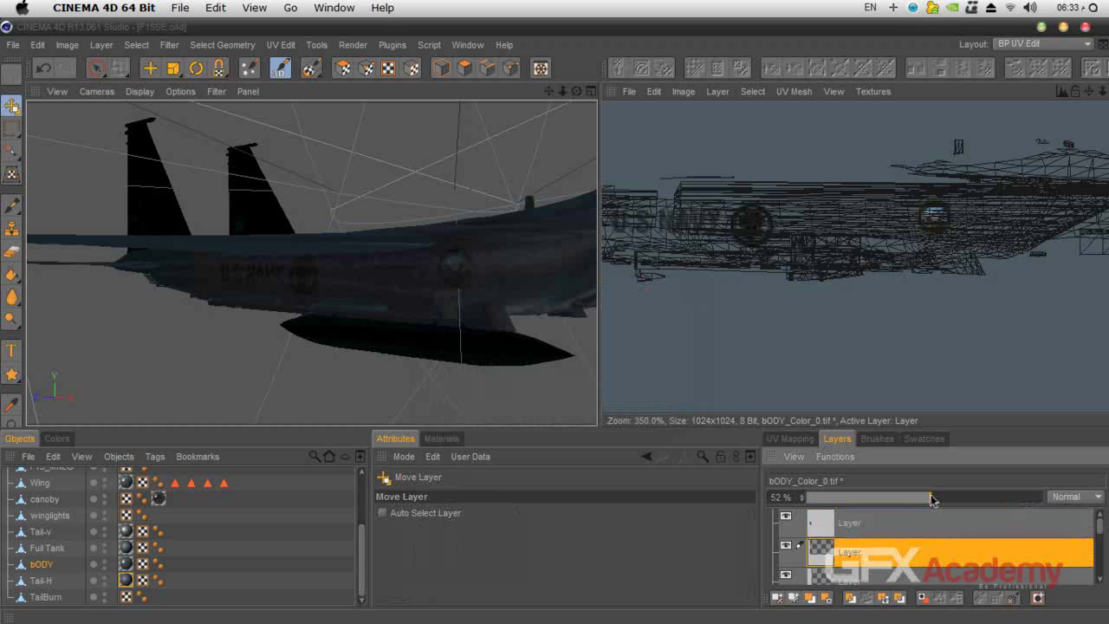
Test-render a close side view of the fuselage to examine the faded lettering and emblems, and stop the render
left_click_drag(577, 92, 627, 94)
mouse_move(546, 102)
left_mouse_down()
mouse_move(529, 109)
mouse_move(579, 94)
left_mouse_up()
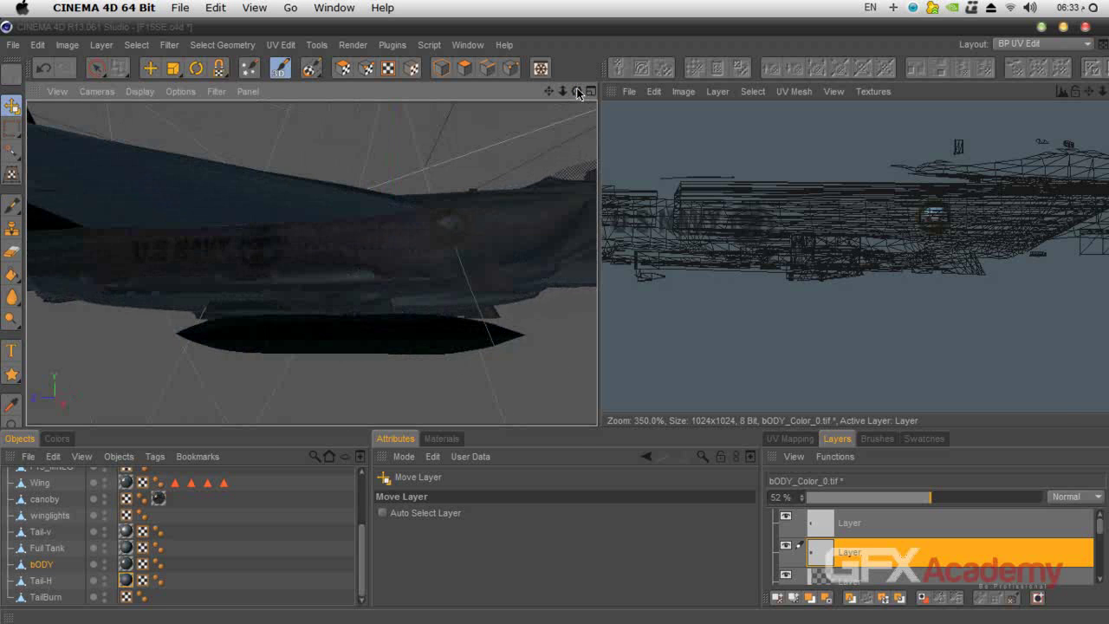
key("shift+r")
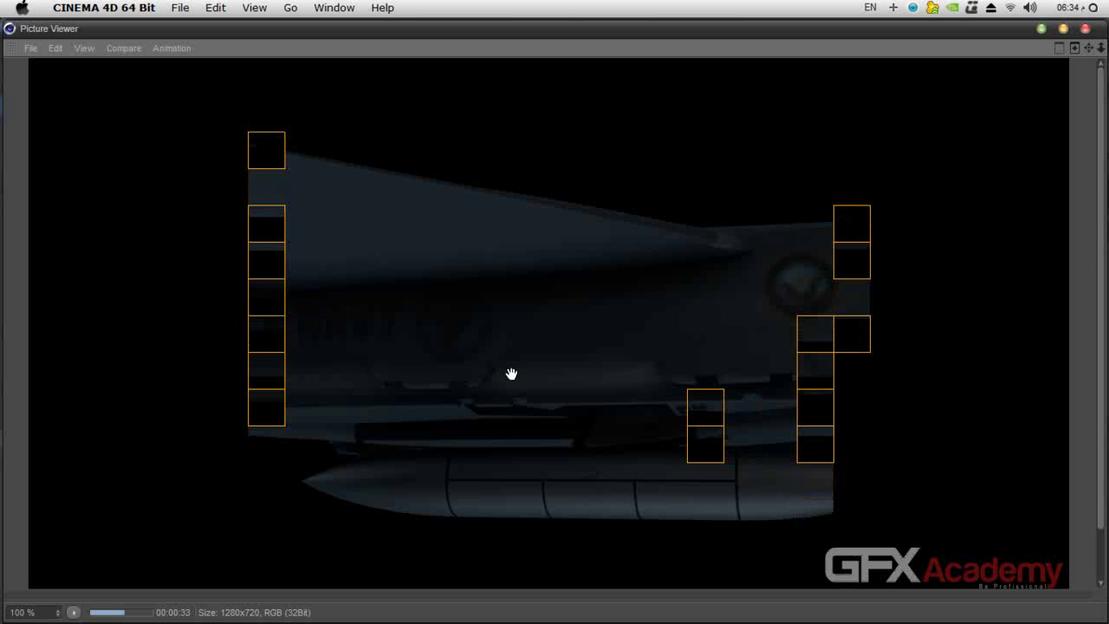
left_click(1085, 29)
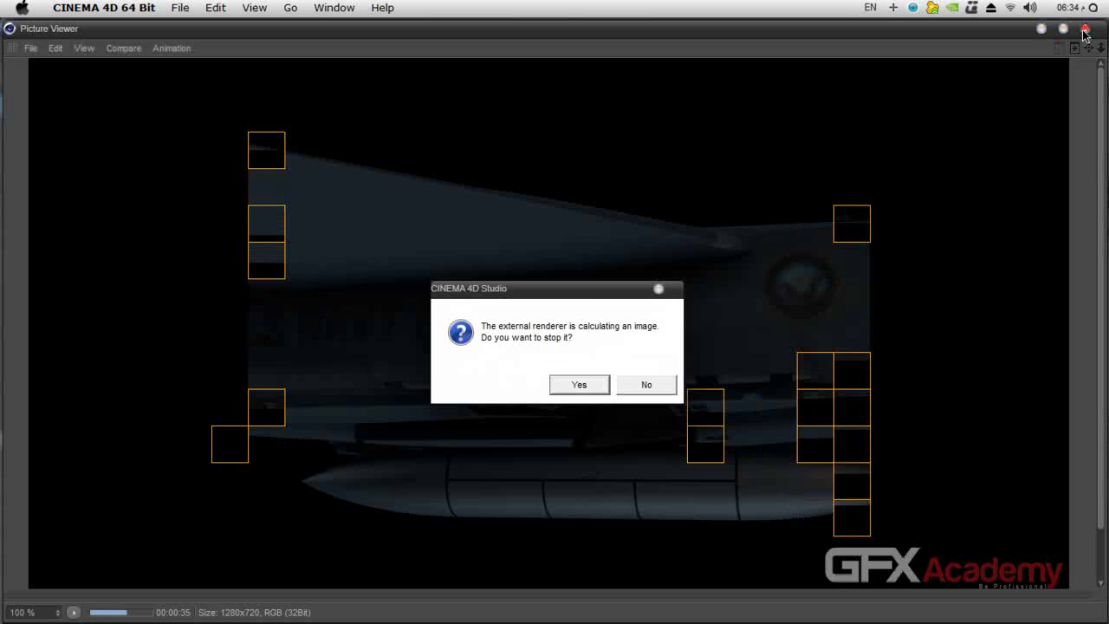
left_click(580, 383)
Render the whole aircraft from the side to check the markings, and close the Picture Viewer
mouse_move(562, 91)
left_mouse_down()
mouse_move(473, 91)
mouse_move(524, 96)
mouse_move(542, 91)
mouse_move(516, 91)
mouse_move(541, 86)
mouse_move(601, 98)
mouse_move(582, 94)
left_mouse_up()
key("shift+r")
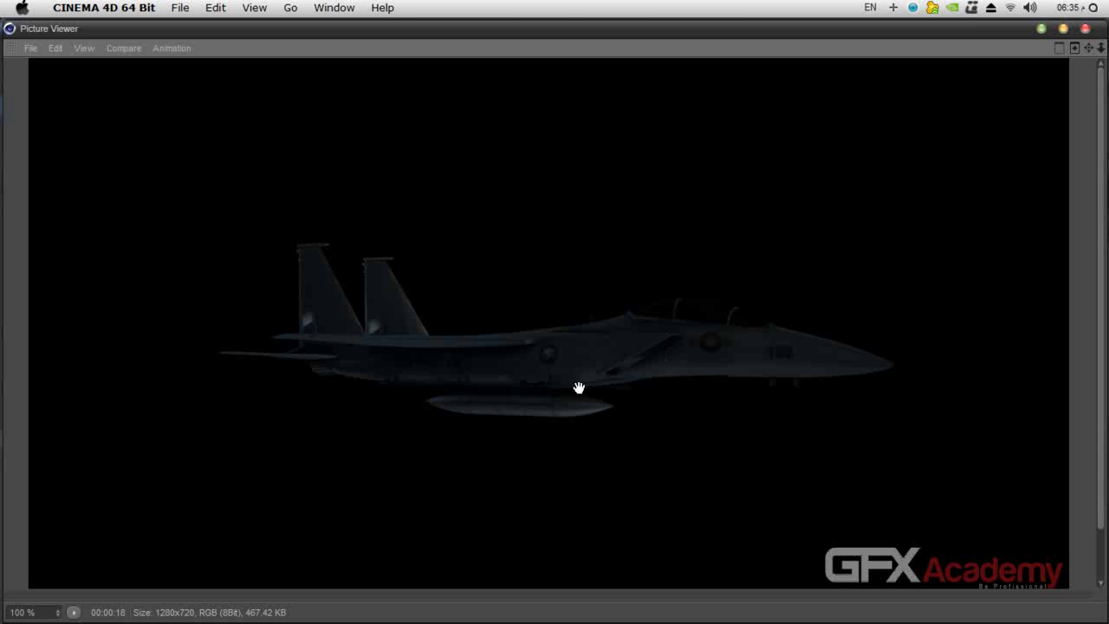
left_click(1084, 30)
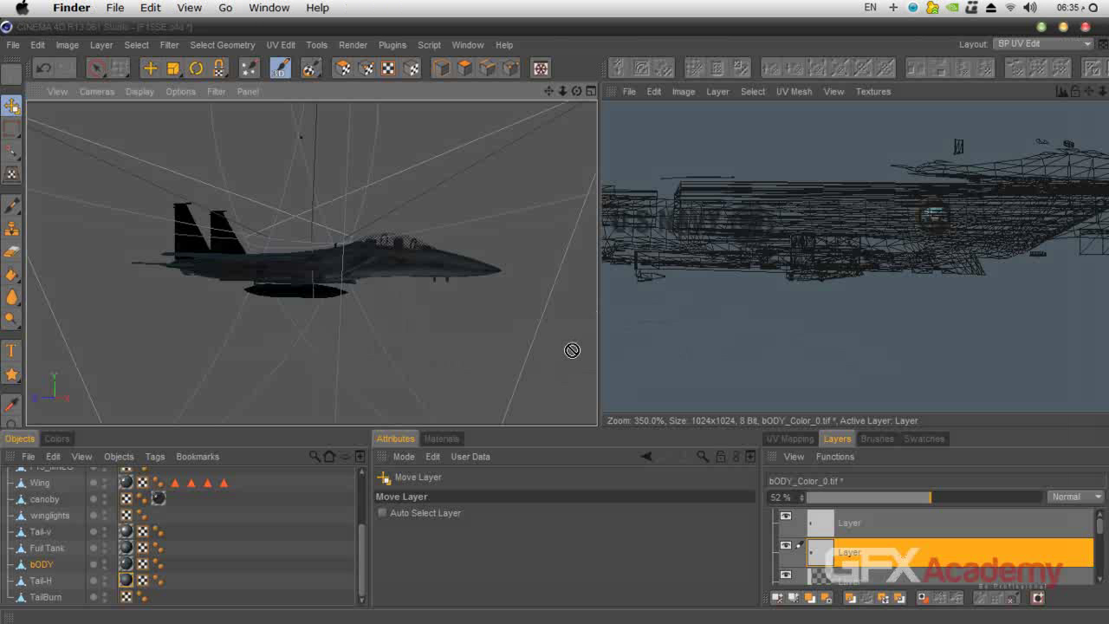
Open the text.psd texture from the tex folder in the texture view
left_click_drag(576, 91, 548, 95)
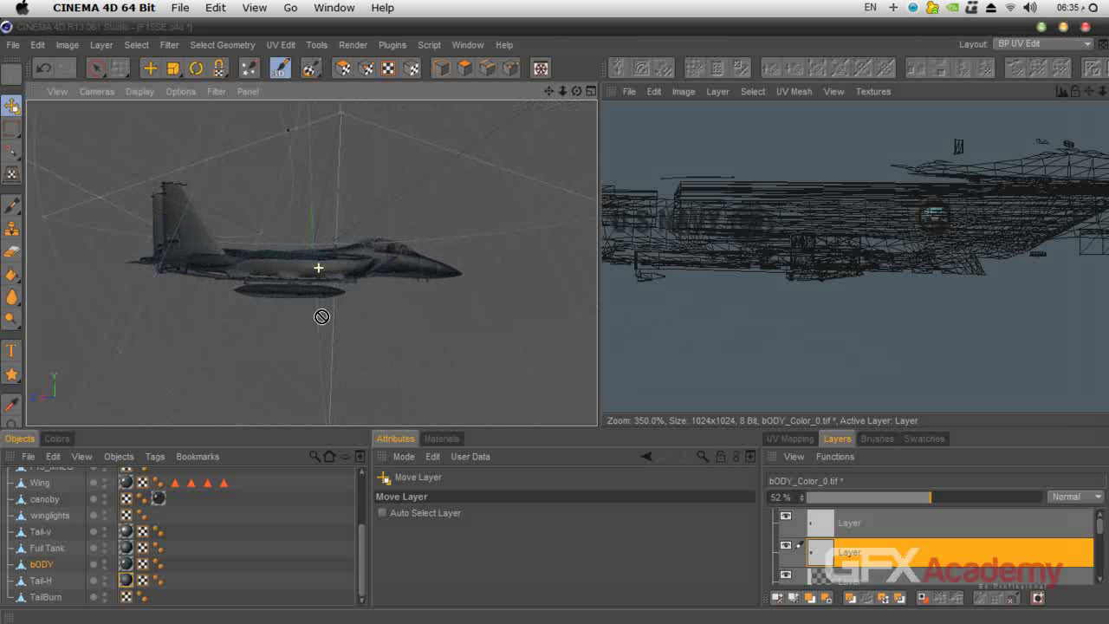
scroll(239, 276, "up", 6)
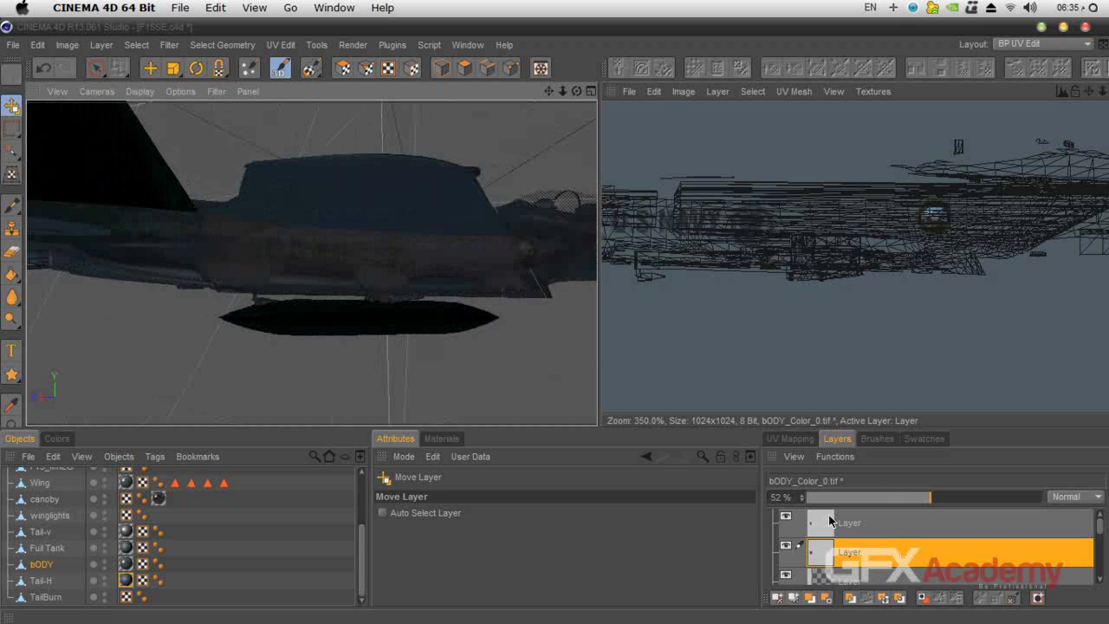
left_click(629, 91)
left_click(669, 130)
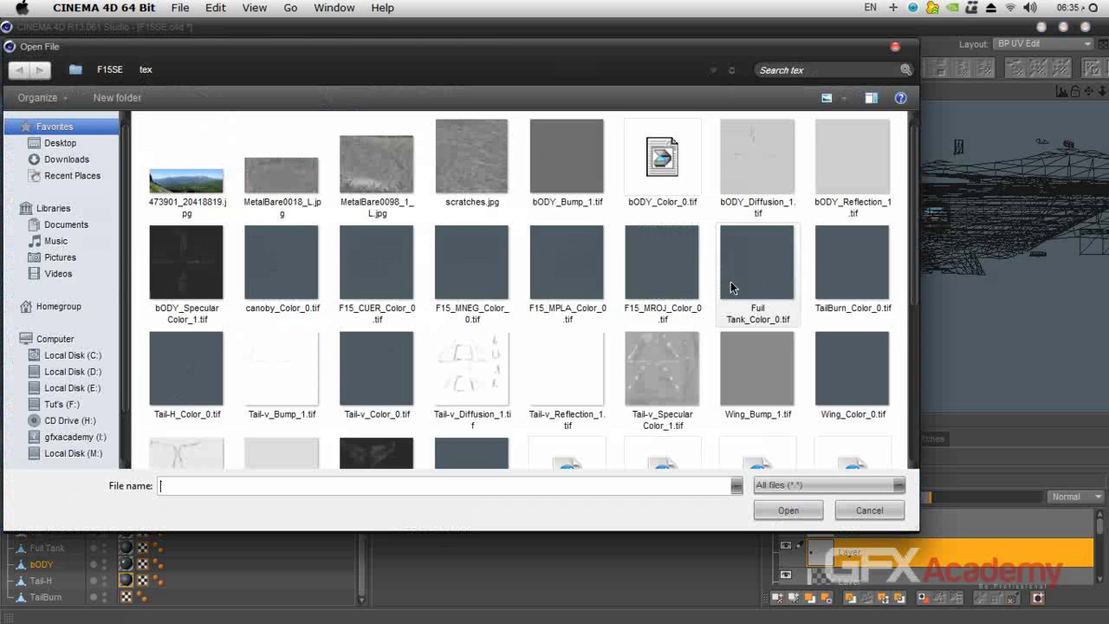
left_click_drag(912, 263, 910, 434)
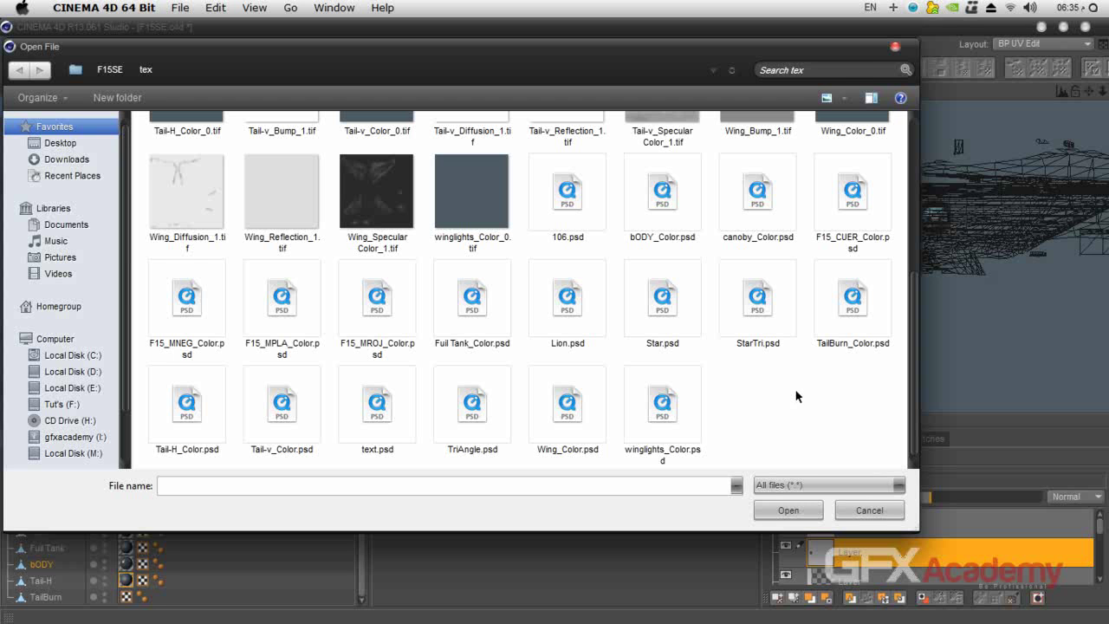
double_click(389, 423)
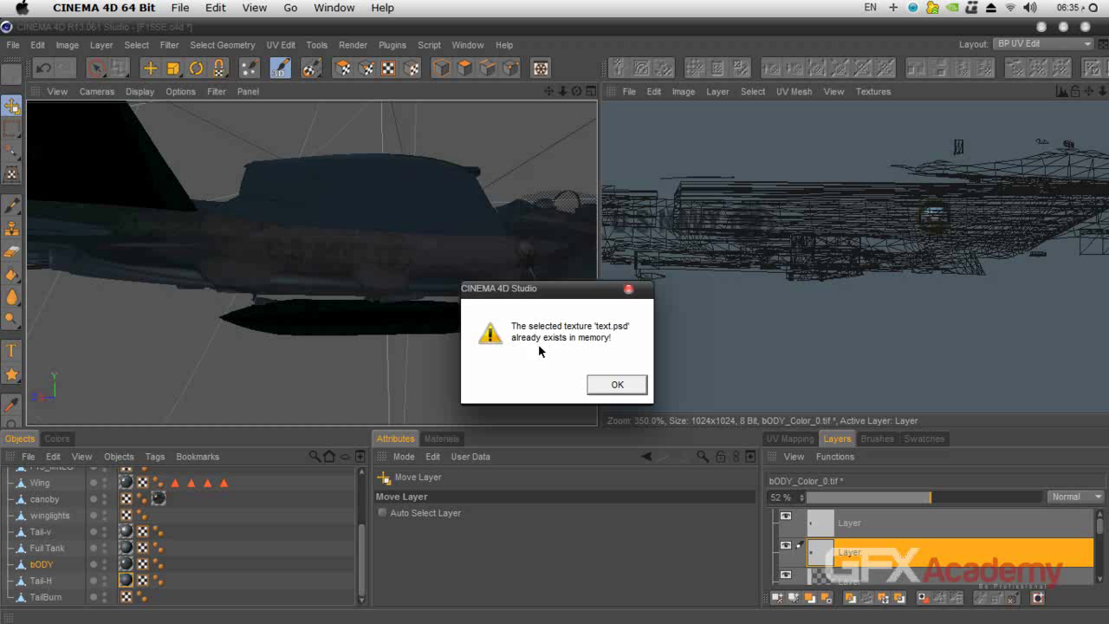
left_click(611, 384)
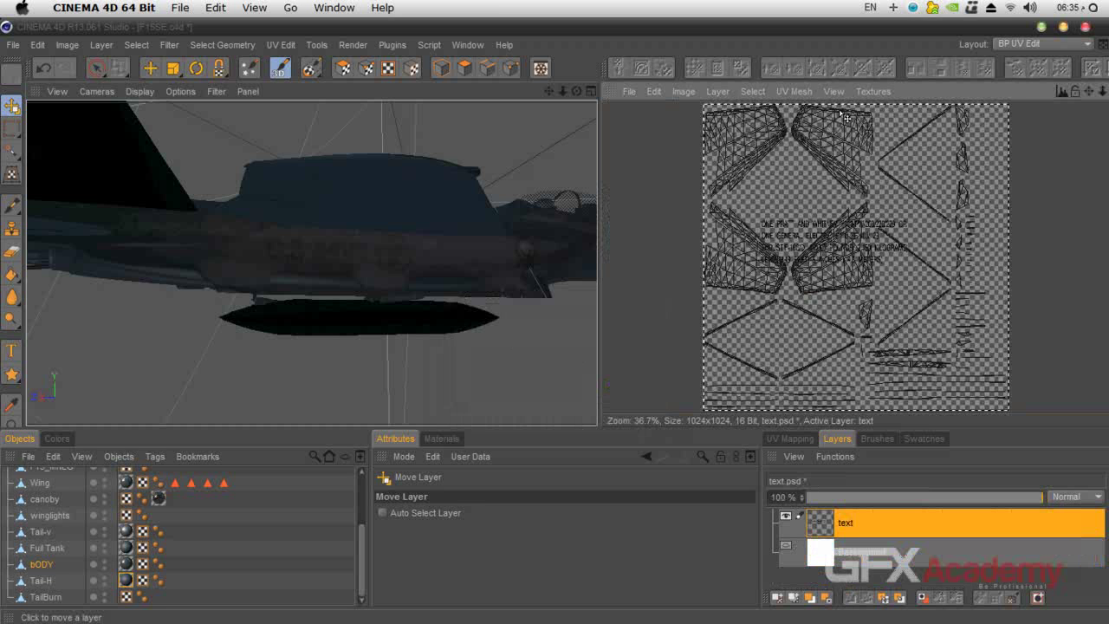
Copy the text layer of text.psd, paste it into bODY_Color_0.tif, and move it over the side fuselage UVs
left_click(653, 91)
left_click(673, 192)
left_click(875, 92)
left_click(907, 157)
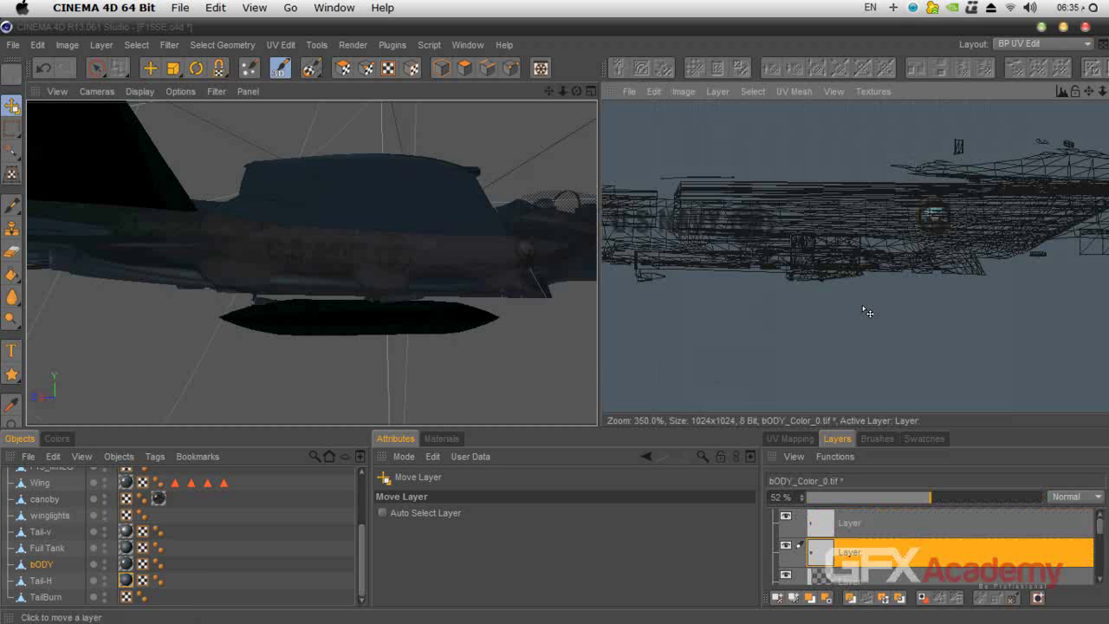
left_click(654, 91)
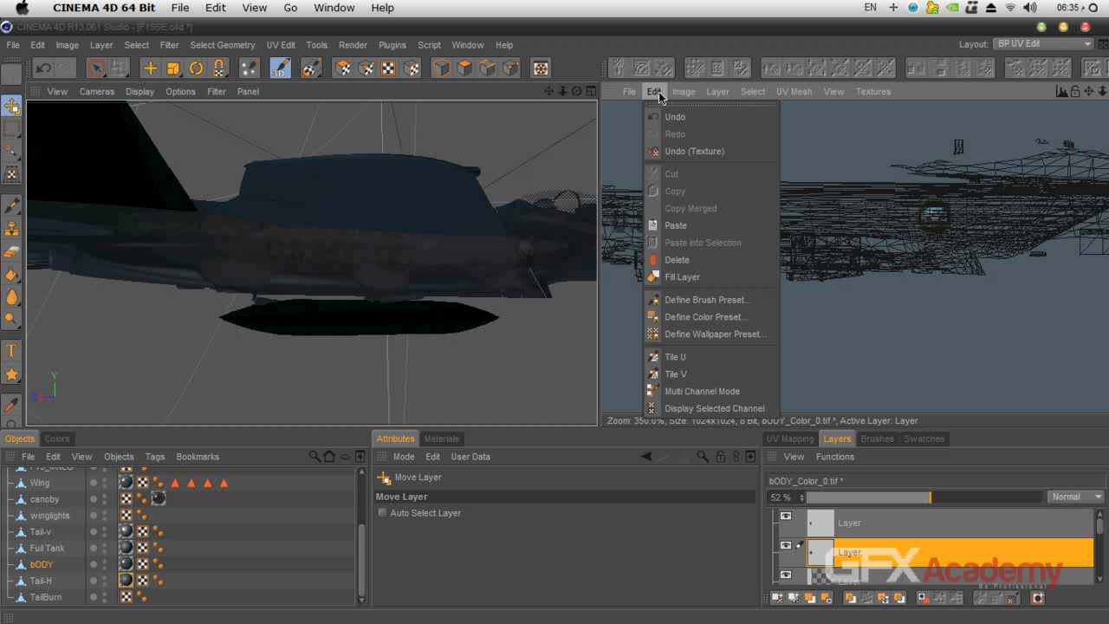
left_click(674, 218)
scroll(855, 268, "down", 5)
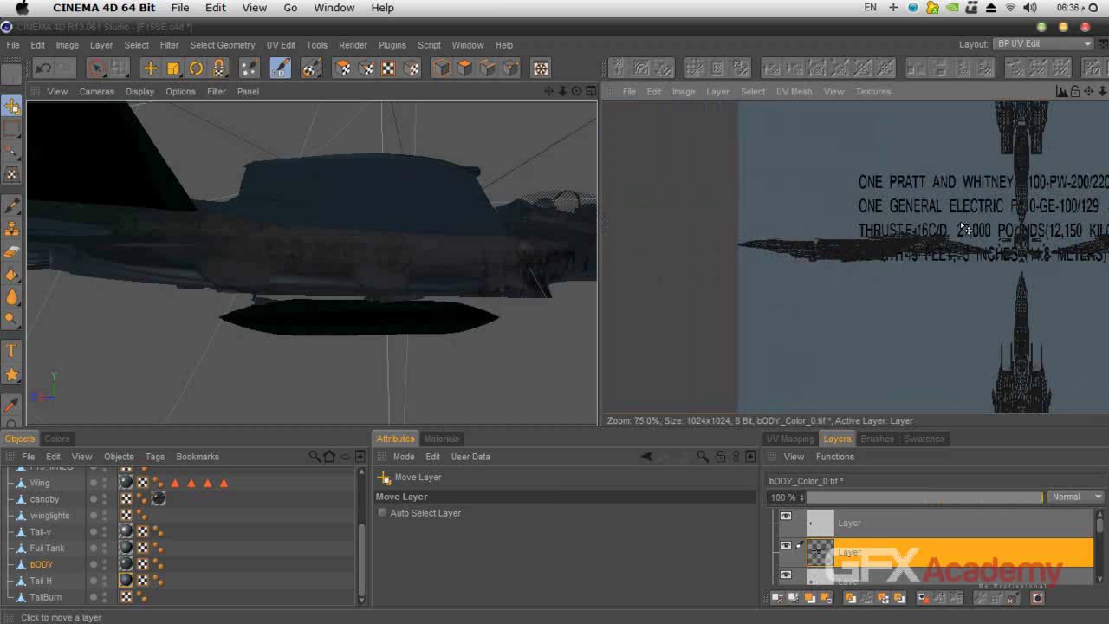
left_click_drag(1010, 208, 867, 241)
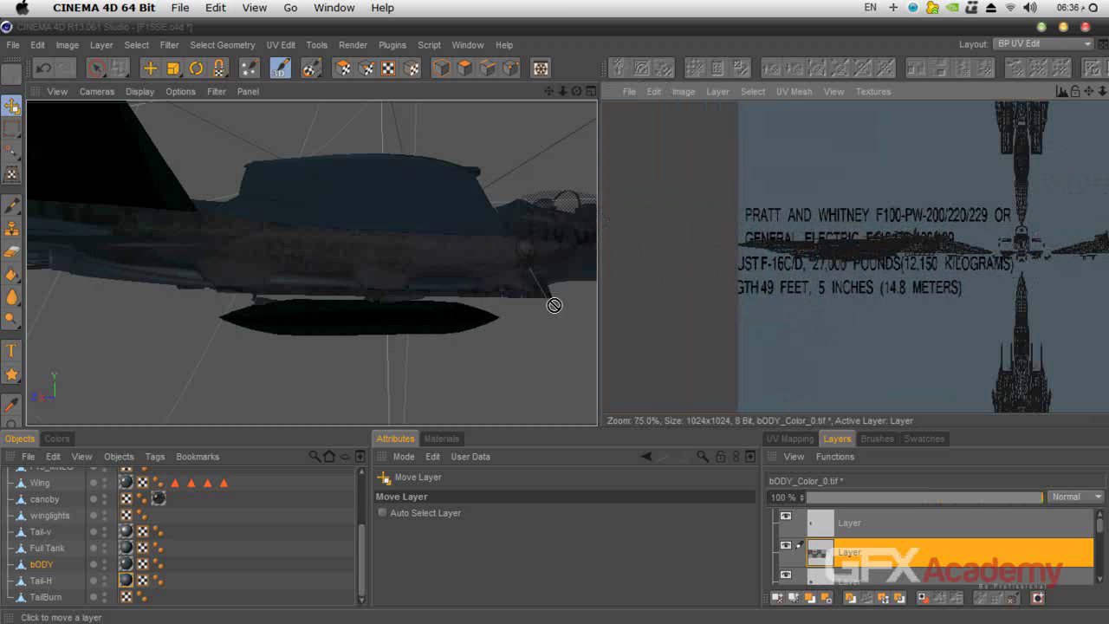
left_click(11, 174)
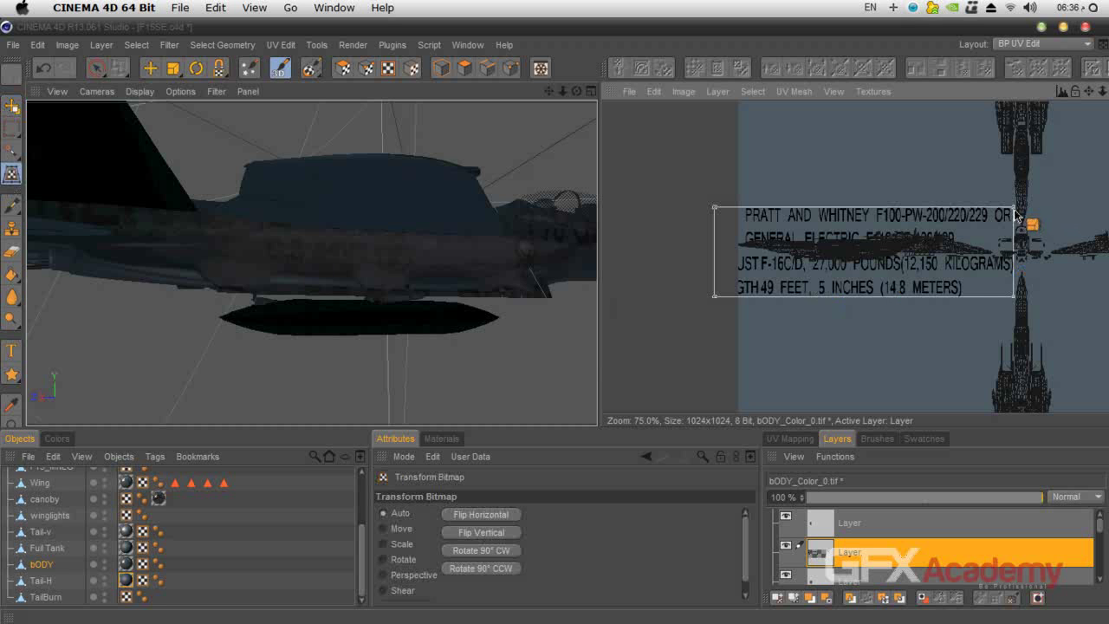
left_click_drag(1015, 208, 804, 280)
key("ctrl+z")
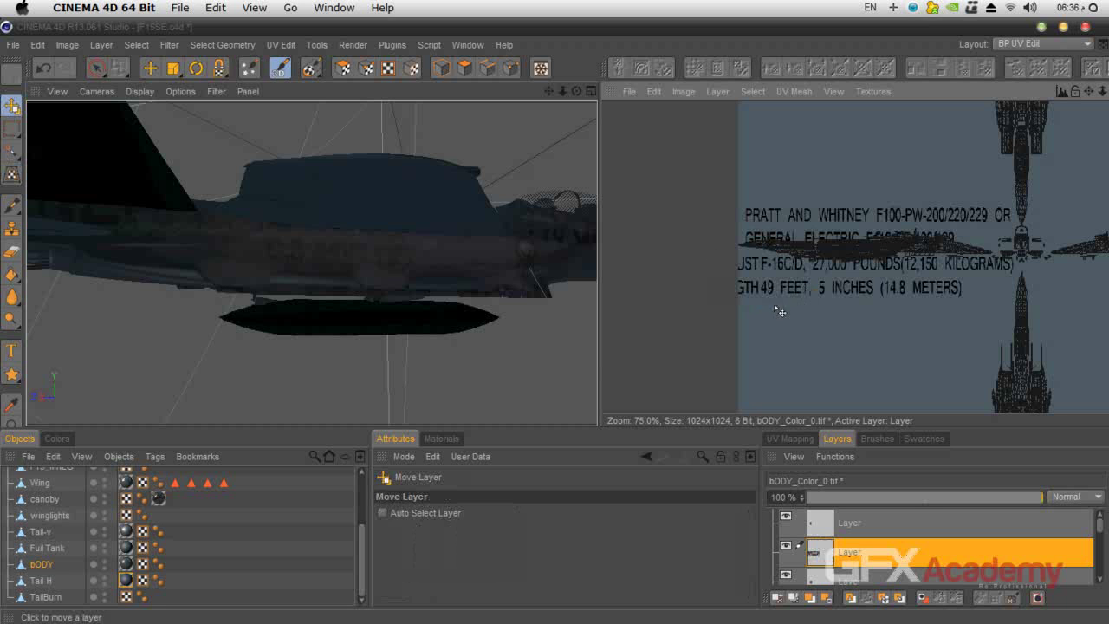
Shrink the pasted specification text with Transform Bitmap and move it onto the rear part of the side fuselage UVs
left_click(11, 173)
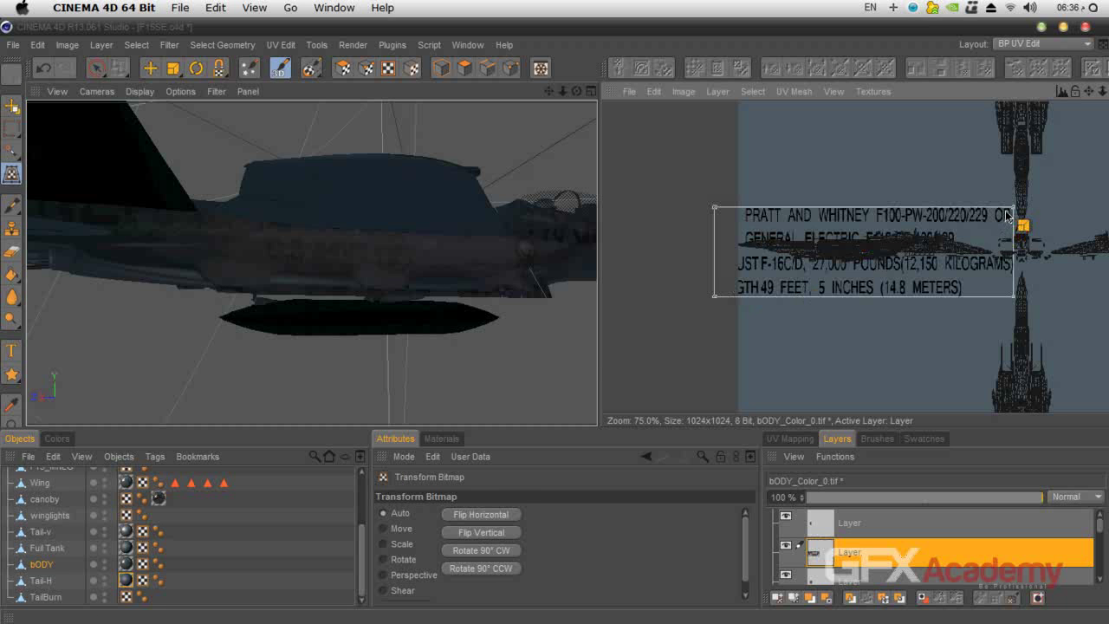
left_click_drag(928, 248, 962, 246)
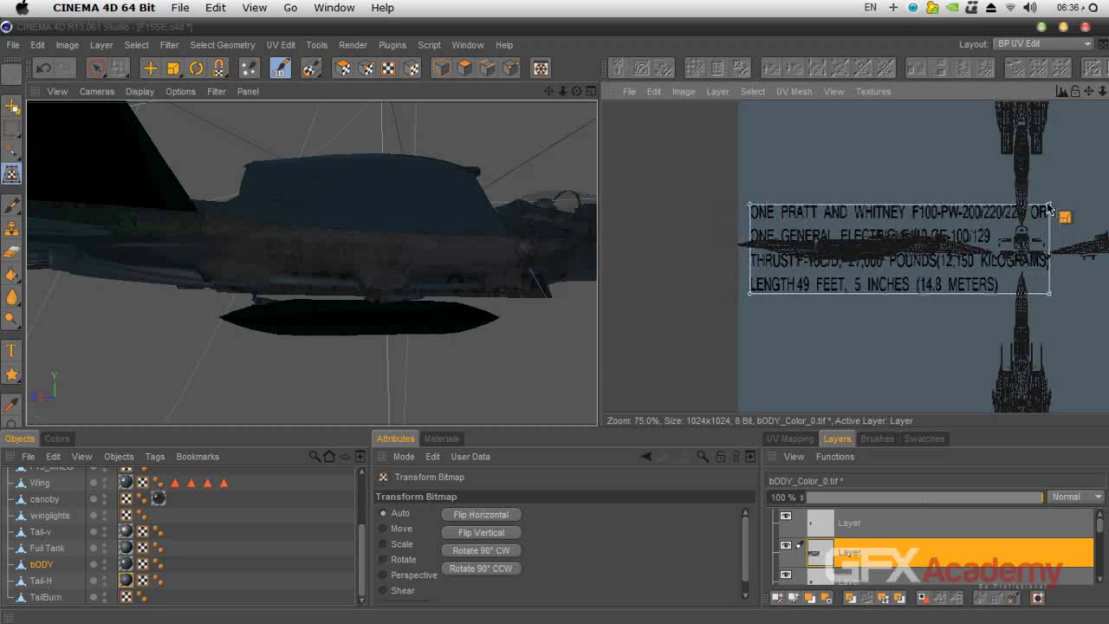
left_click_drag(1050, 208, 764, 294)
scroll(763, 295, "up", 2)
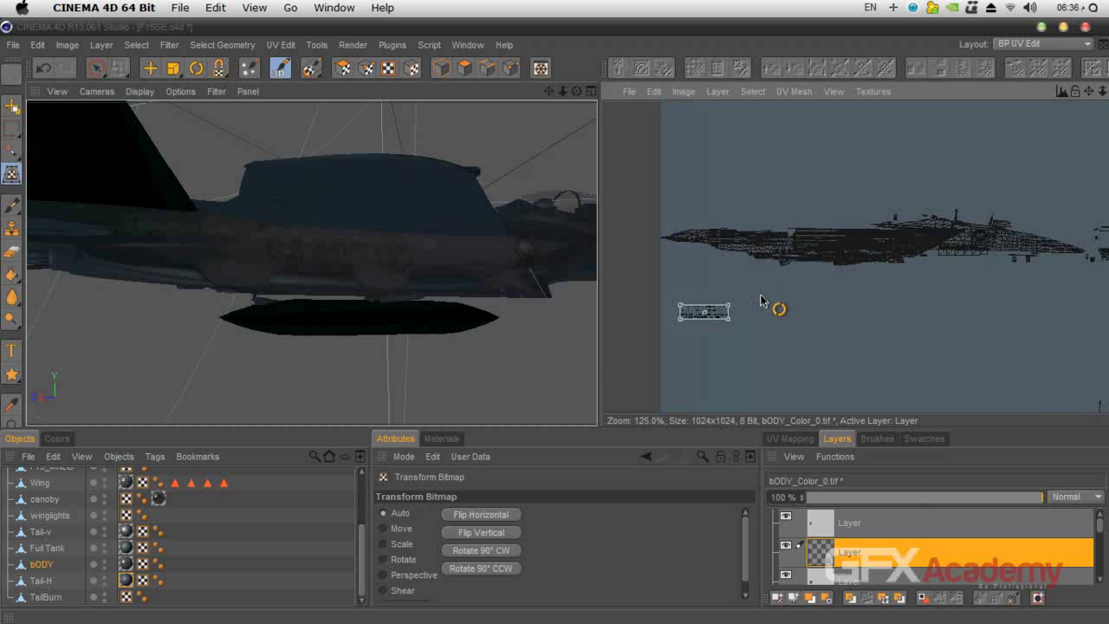
left_click_drag(699, 314, 784, 246)
Scale the specification text down slightly more to fit the fuselage between the tail end and U.S NAVY, and apply the transform
scroll(776, 274, "up", 5)
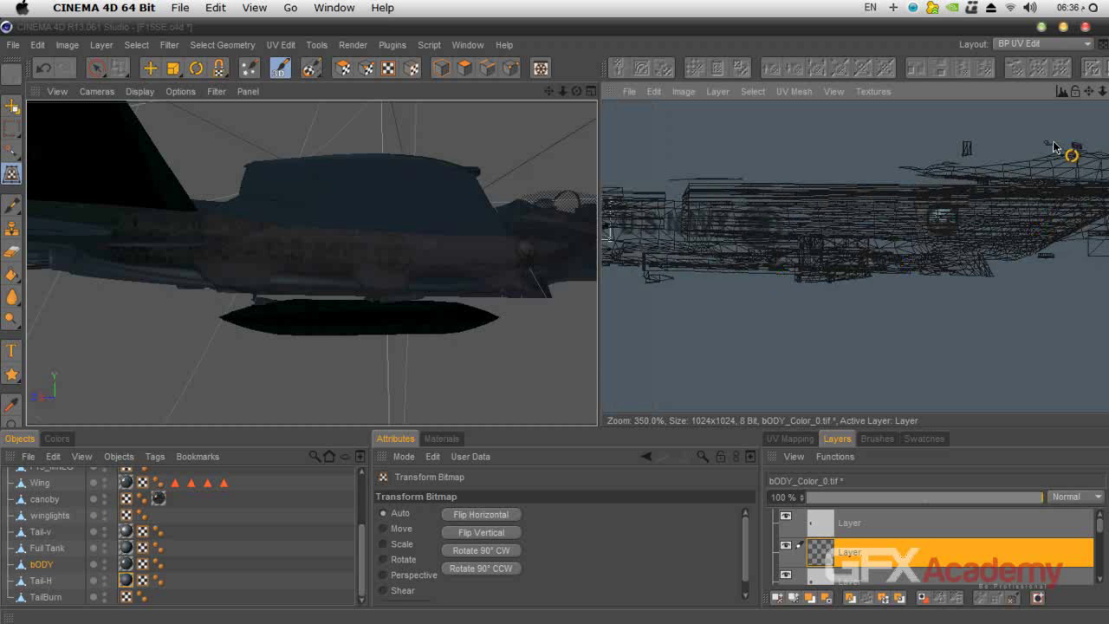
left_click_drag(1089, 91, 1108, 104)
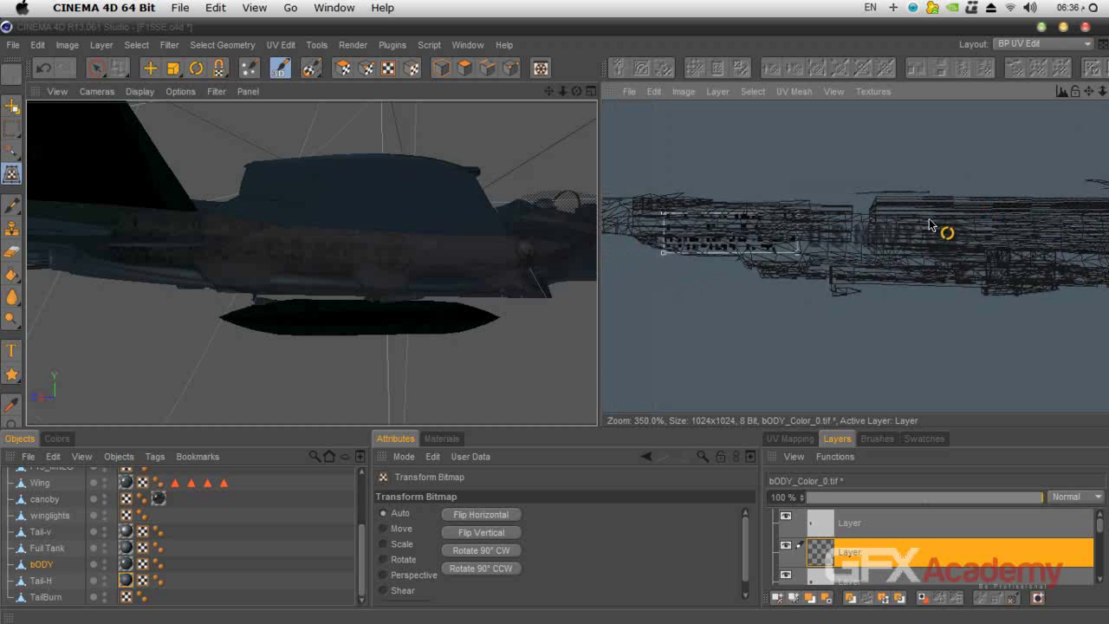
left_click_drag(797, 253, 735, 229)
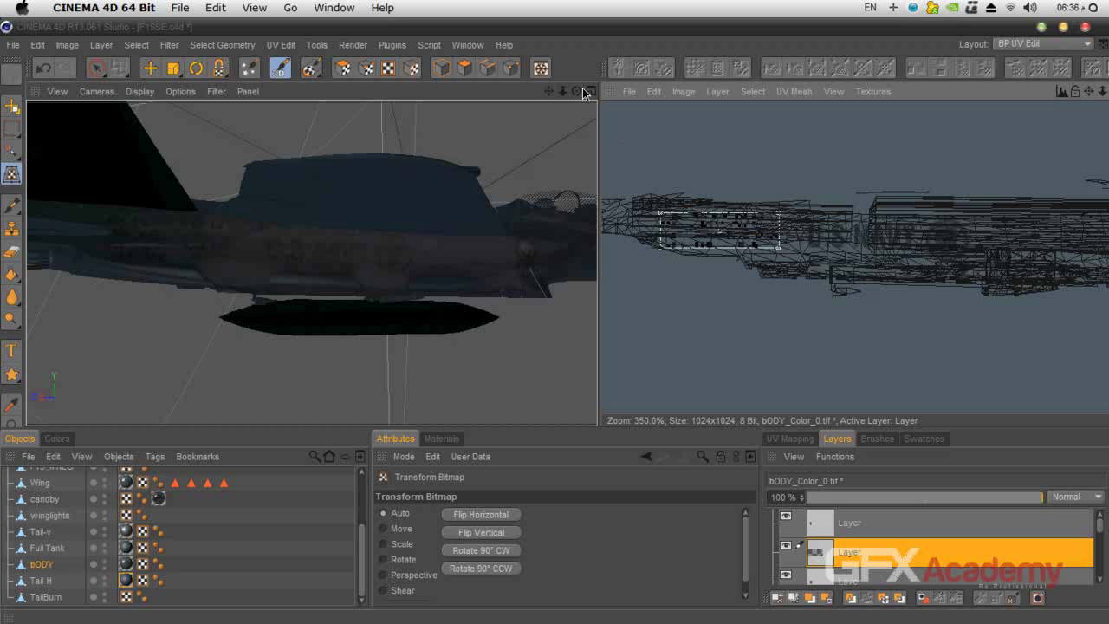
left_click(11, 105)
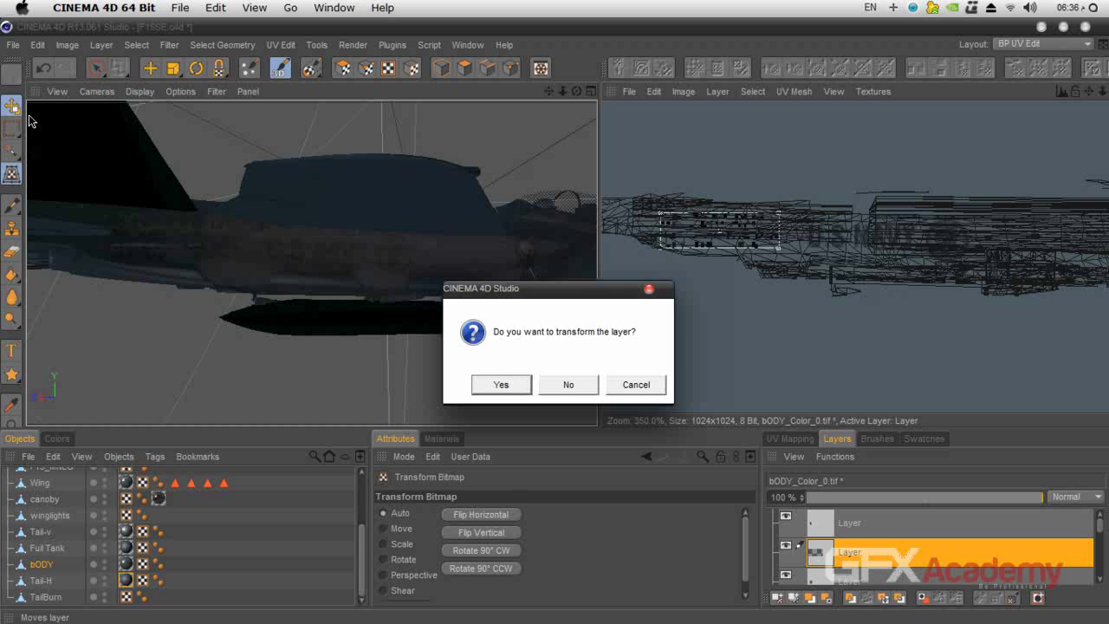
left_click(500, 389)
Set the specification text layer to Multiply at 52% opacity and render the whole aircraft in the Picture Viewer
left_click_drag(577, 92, 437, 257)
left_click(1064, 501)
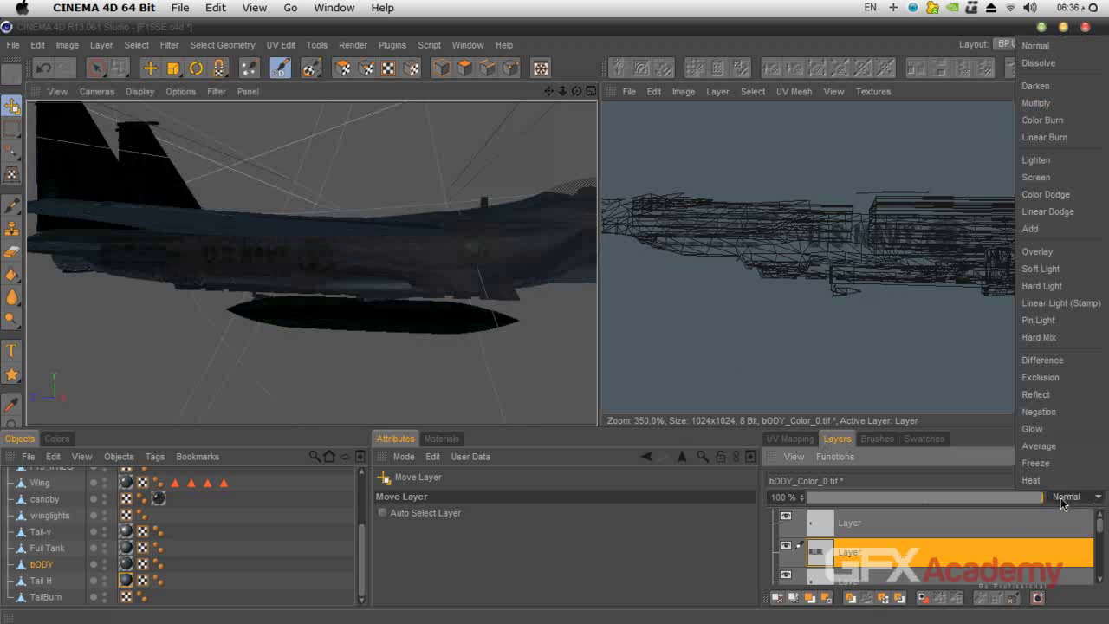
left_click(1038, 103)
left_click_drag(1005, 504, 932, 508)
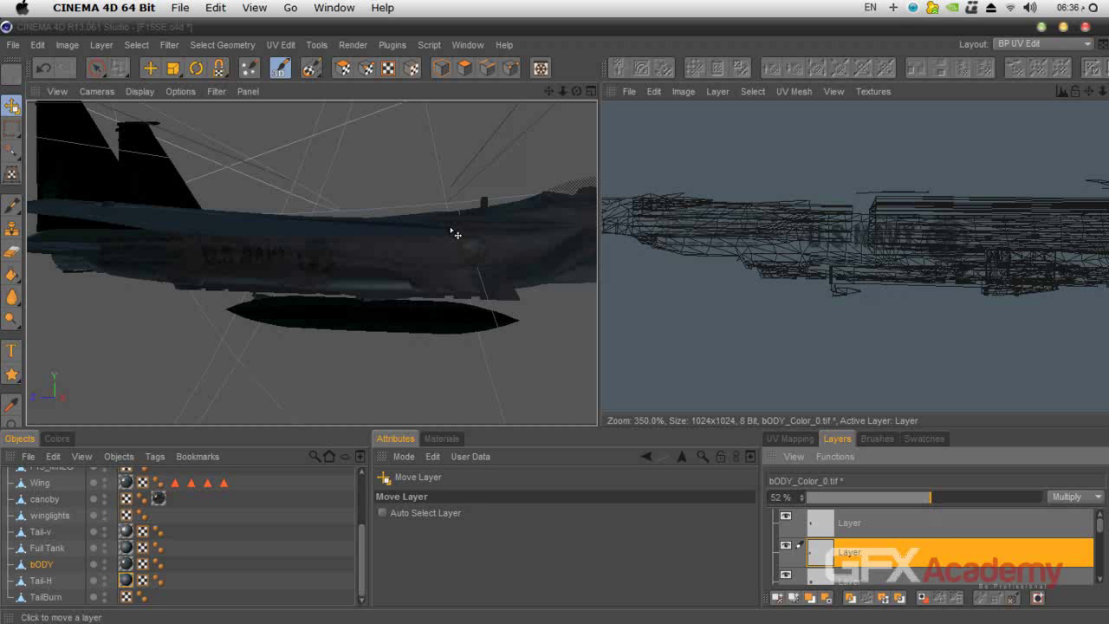
left_click_drag(564, 92, 495, 92)
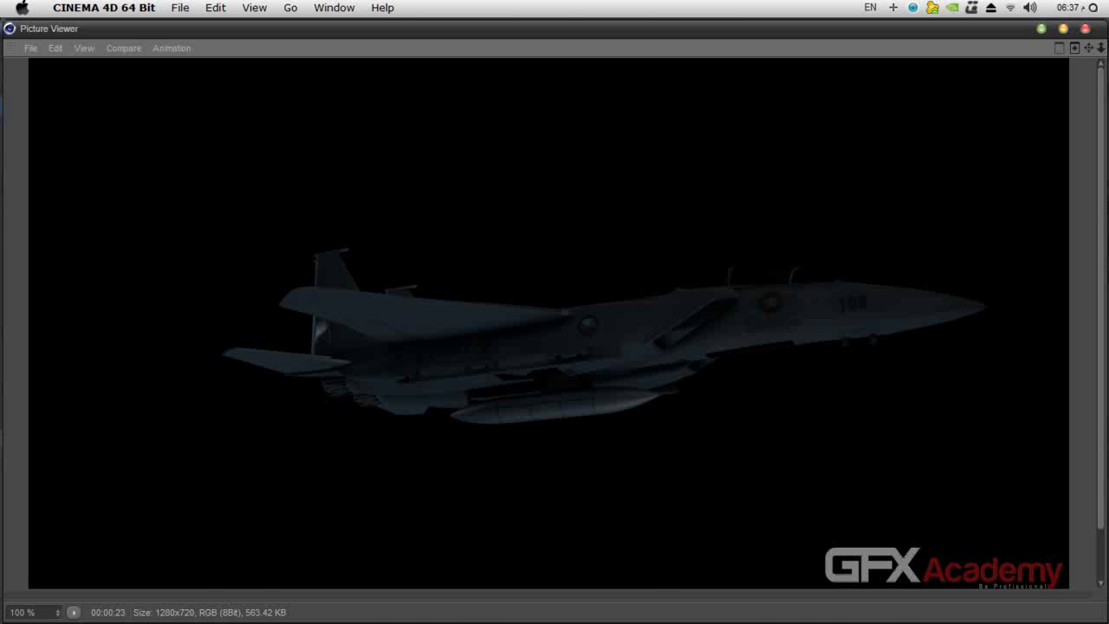
Close the render, orbit to see the aircraft from above, and enable the Wing object's material for painting
left_click(1085, 29)
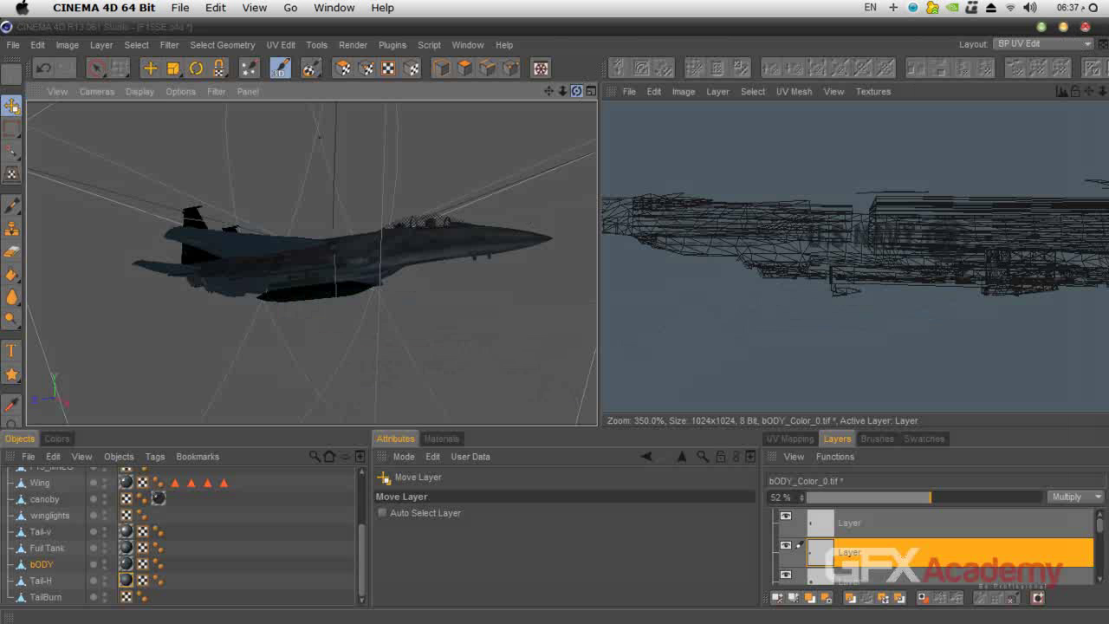
left_click_drag(576, 91, 518, 164)
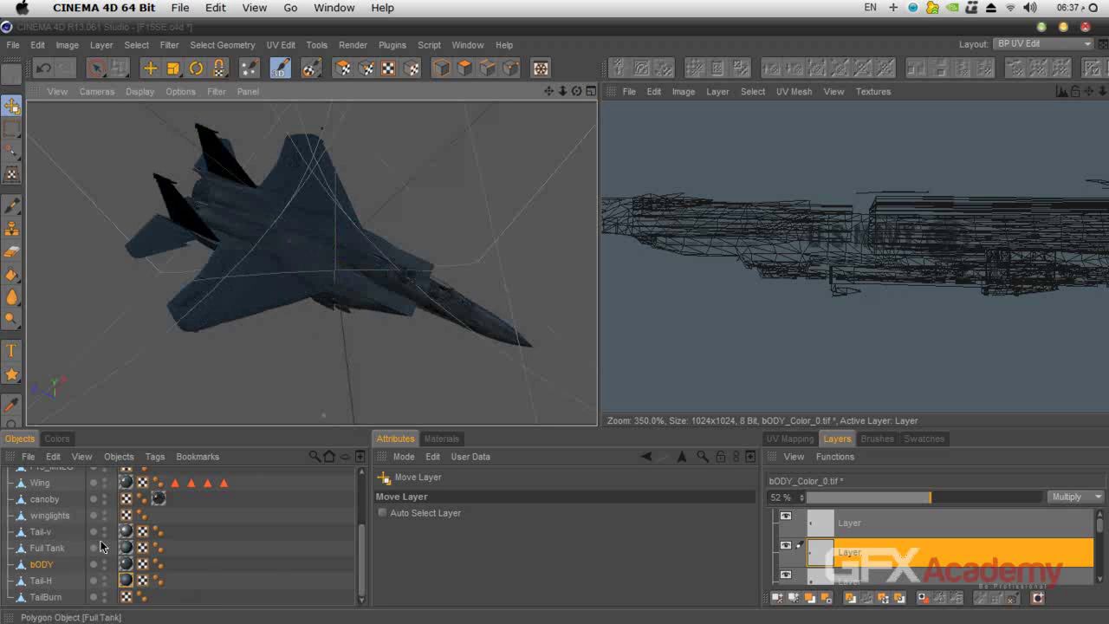
left_click(39, 482)
left_click(126, 483)
left_click(441, 439)
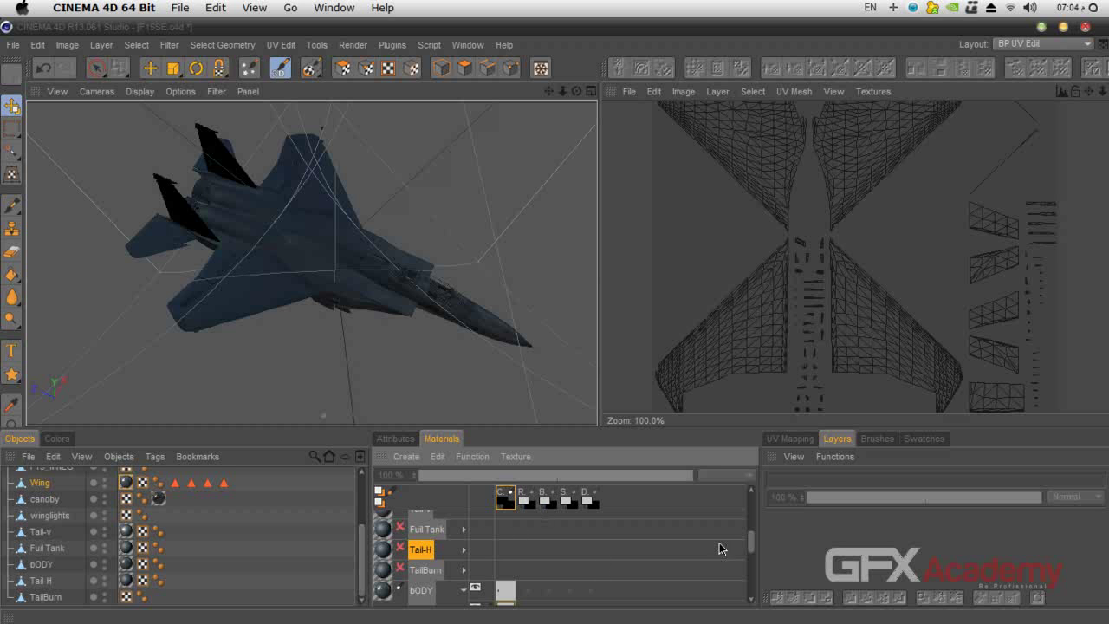
left_click_drag(751, 545, 756, 520)
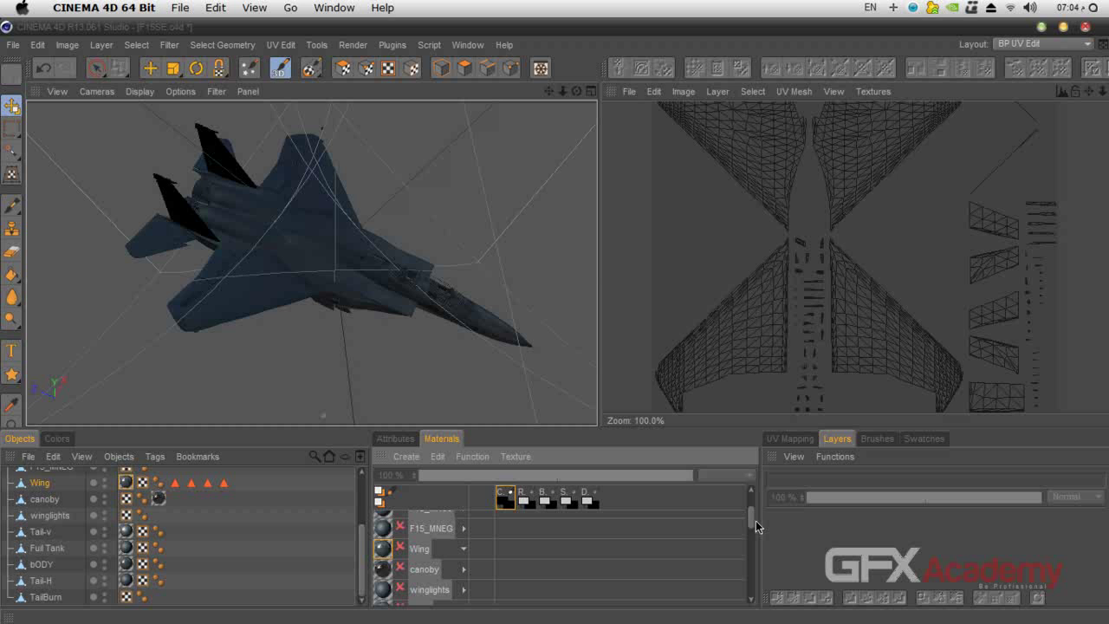
left_click(401, 551)
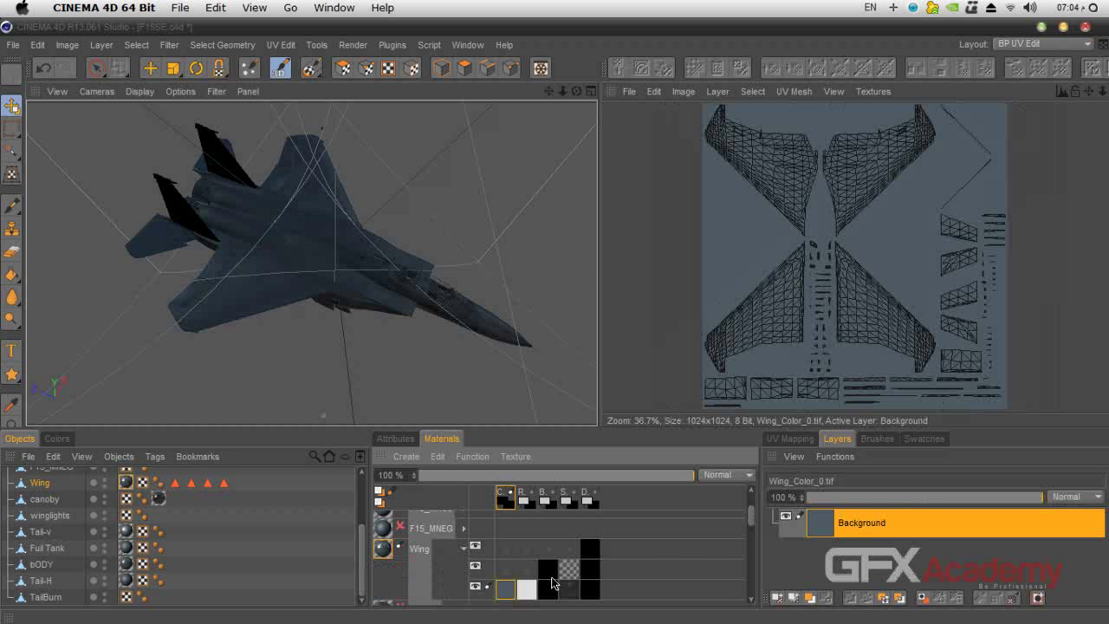
left_click_drag(752, 522, 750, 530)
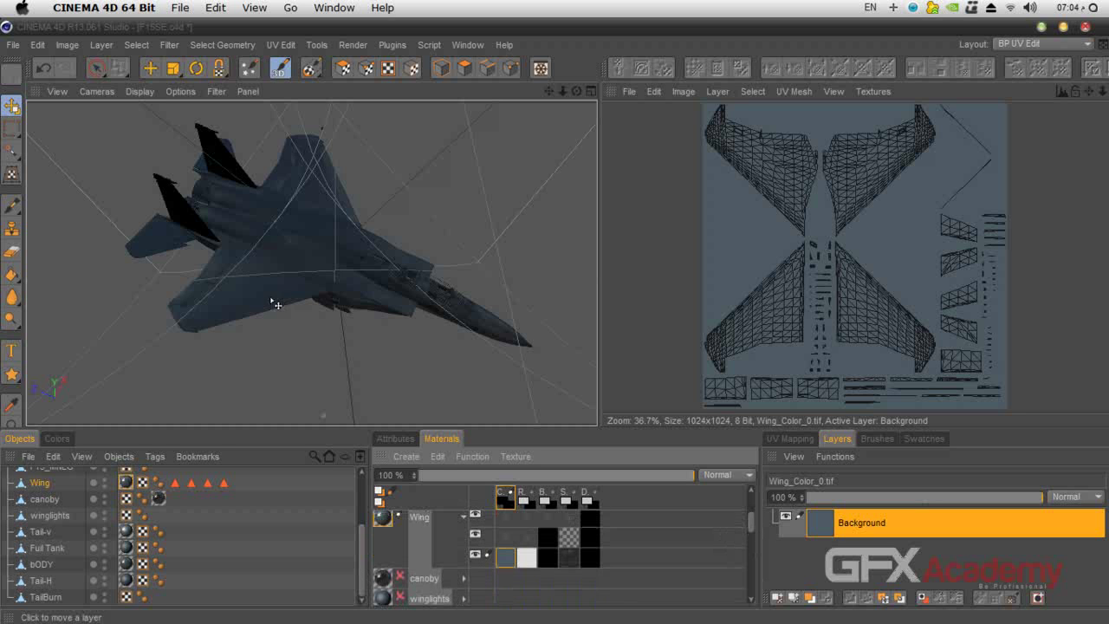
scroll(271, 301, "up", 4)
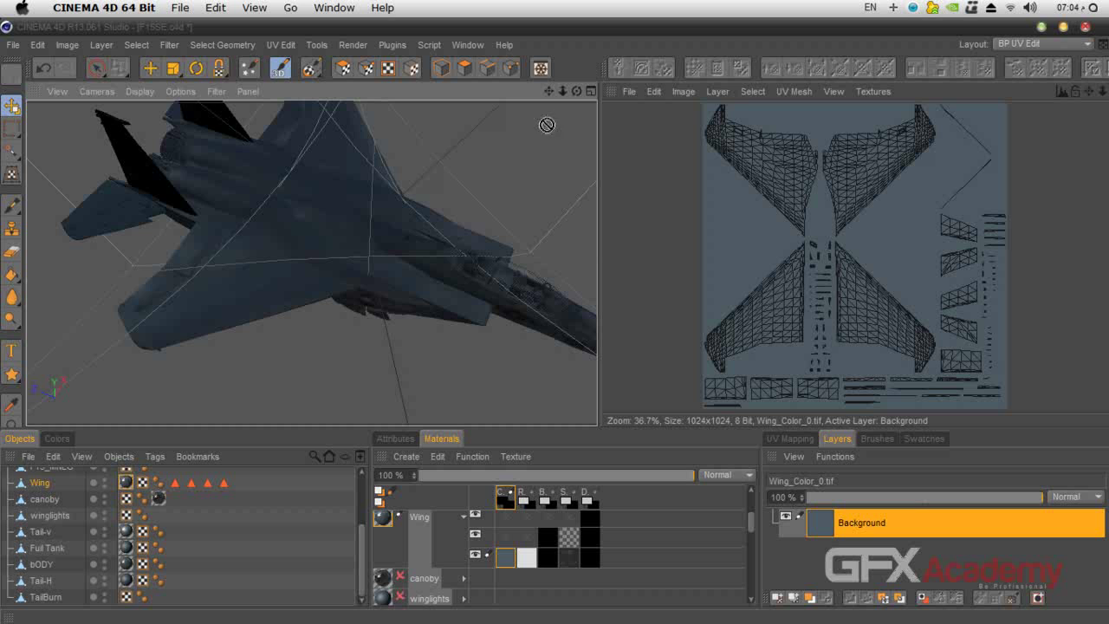
left_click_drag(550, 91, 565, 123)
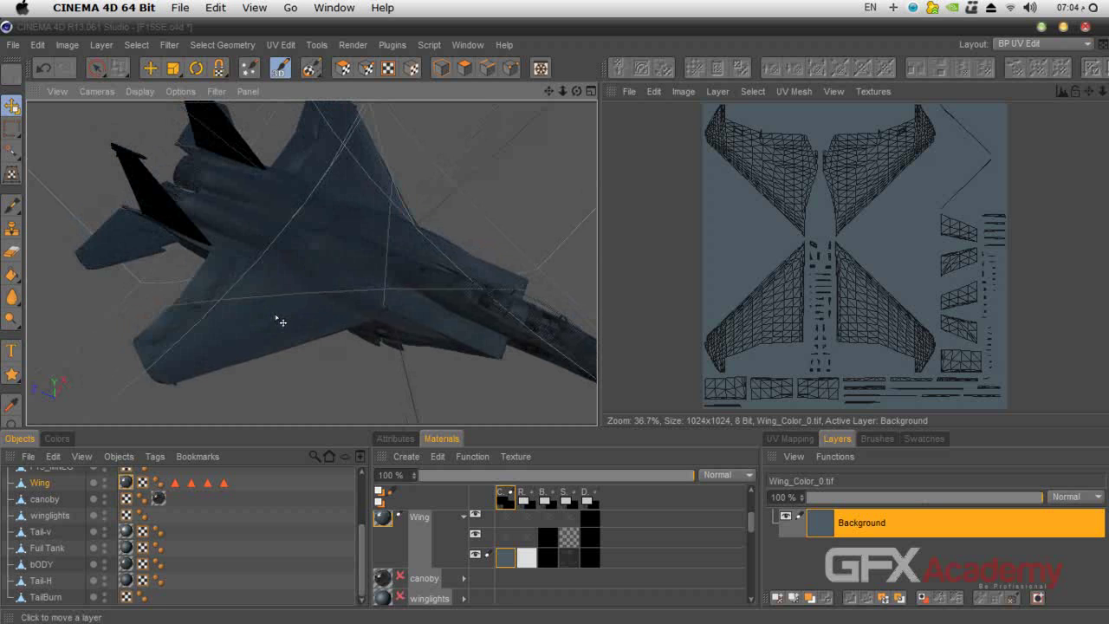
left_click(778, 598)
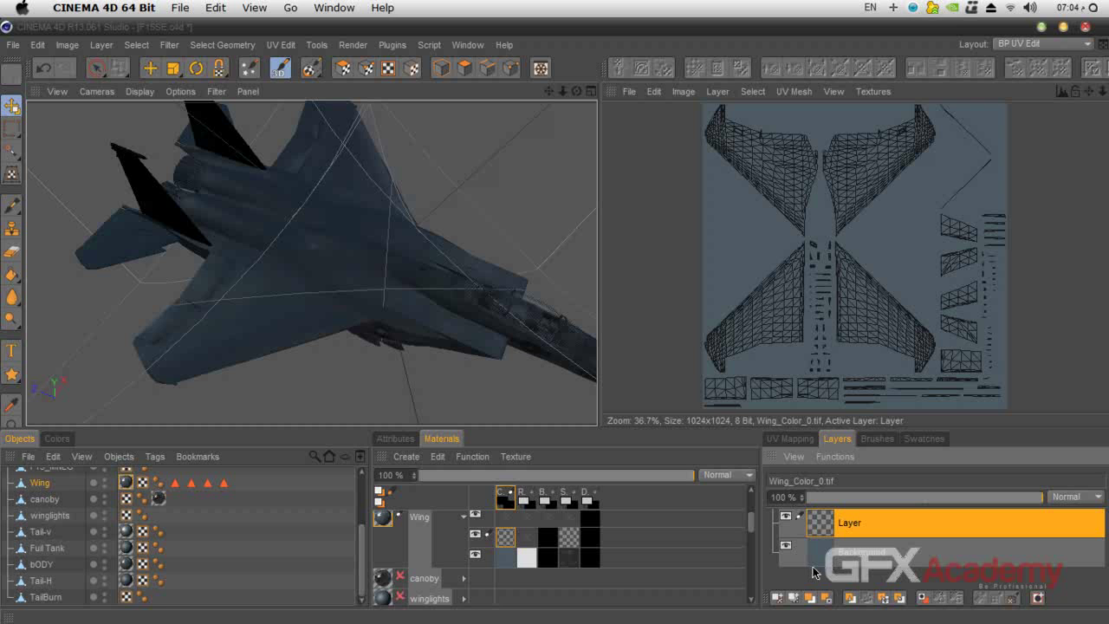
left_click(826, 597)
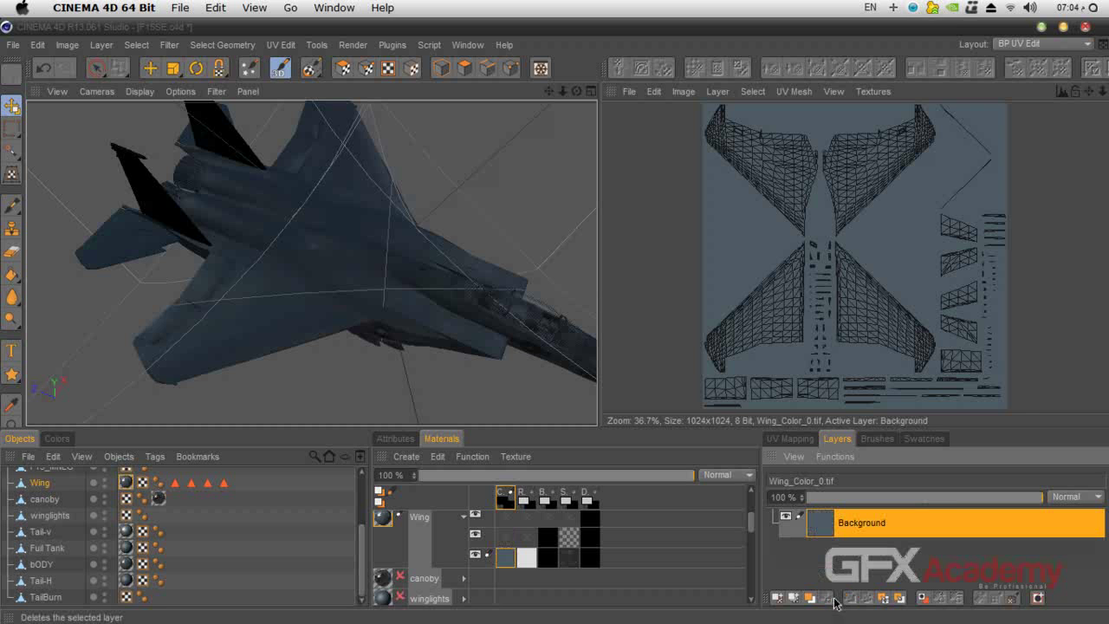
Switch the texture view to Star.psd and copy its star insignia layer
left_click(863, 92)
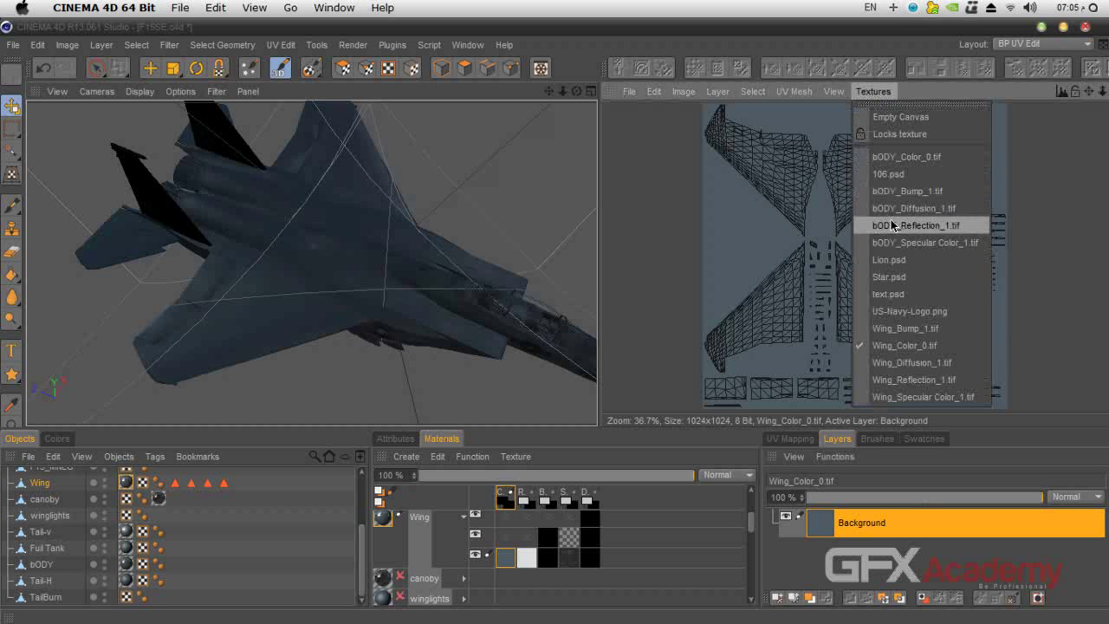
left_click(910, 277)
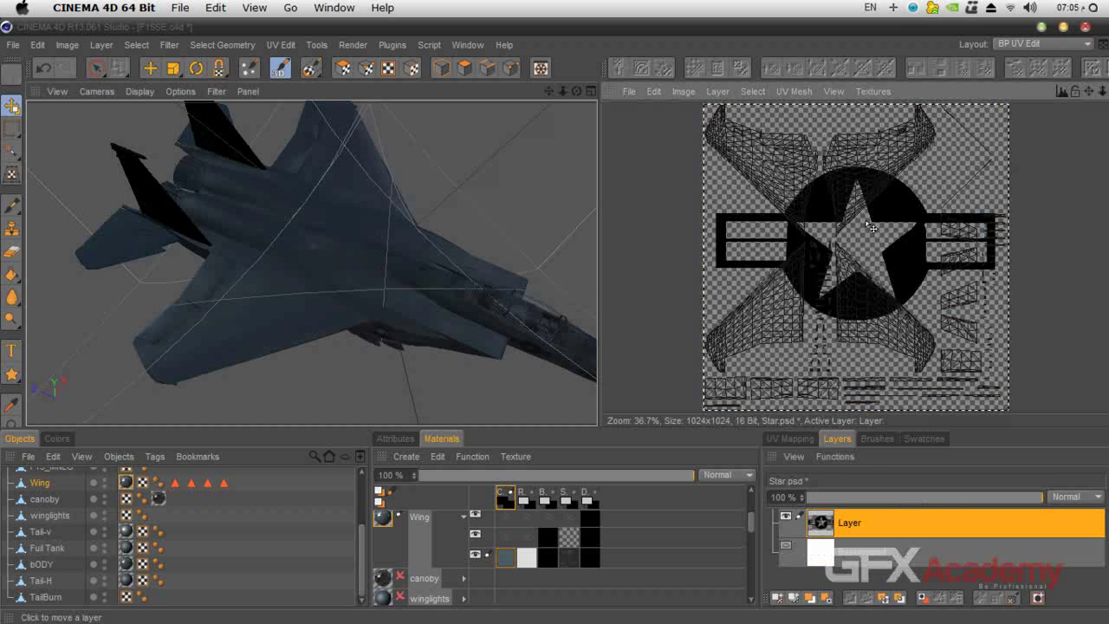
left_click(653, 91)
left_click(682, 192)
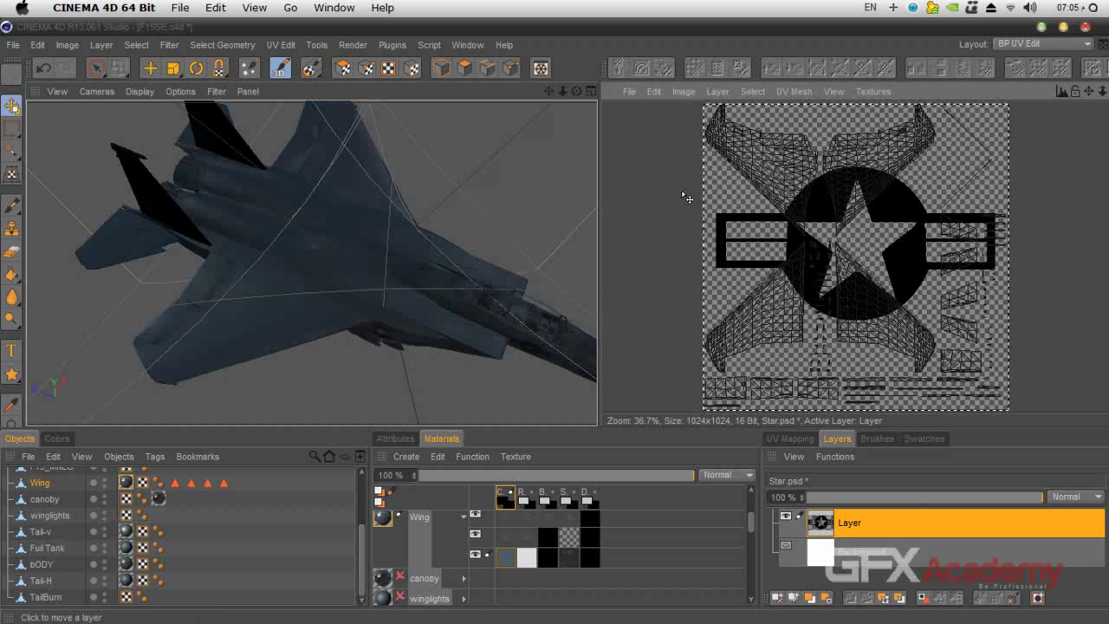
Close all open textures and save the changes to them
left_click(869, 92)
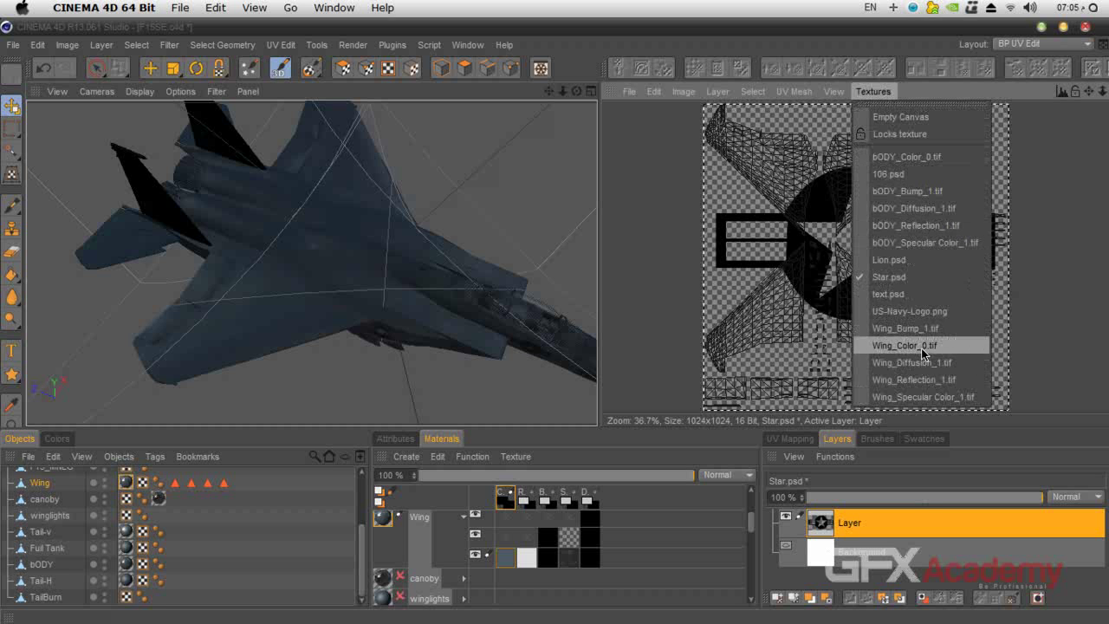
mouse_move(633, 94)
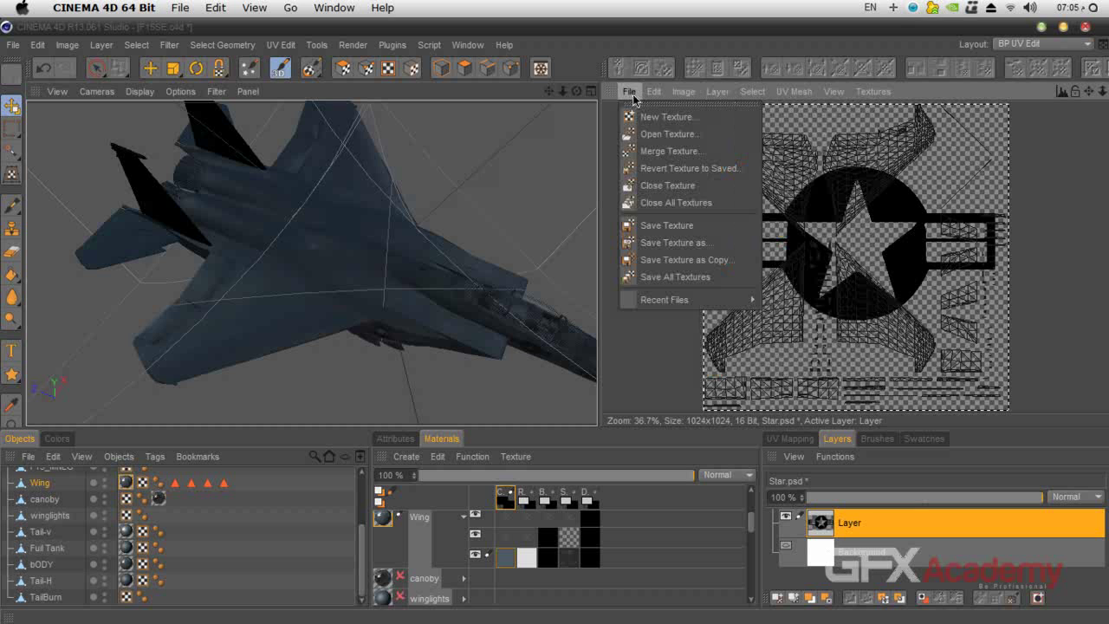
left_click(702, 204)
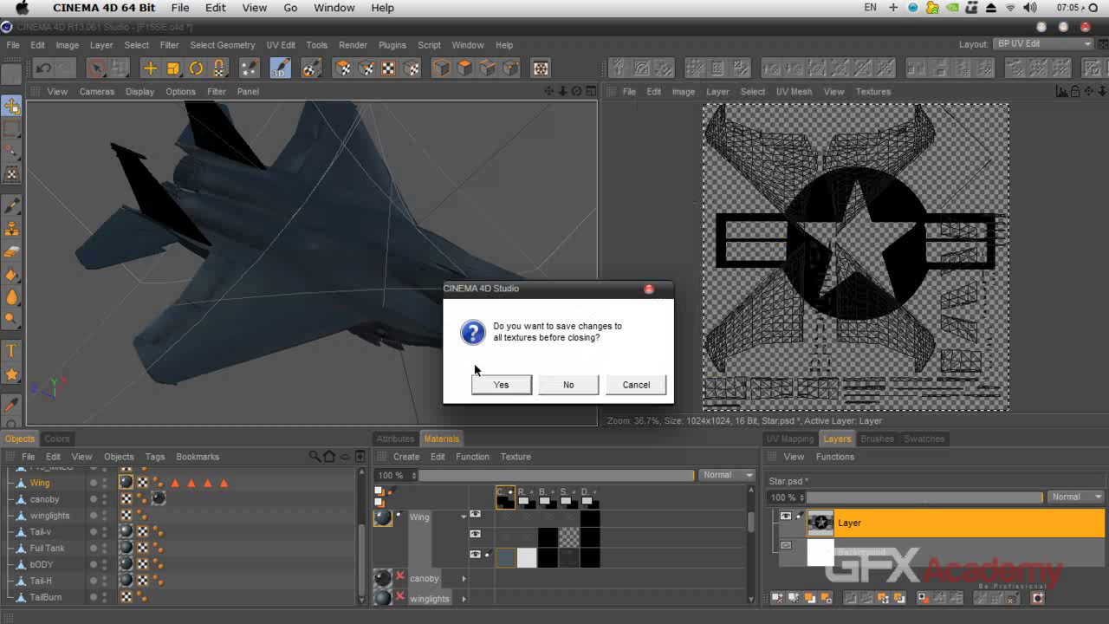
left_click(509, 389)
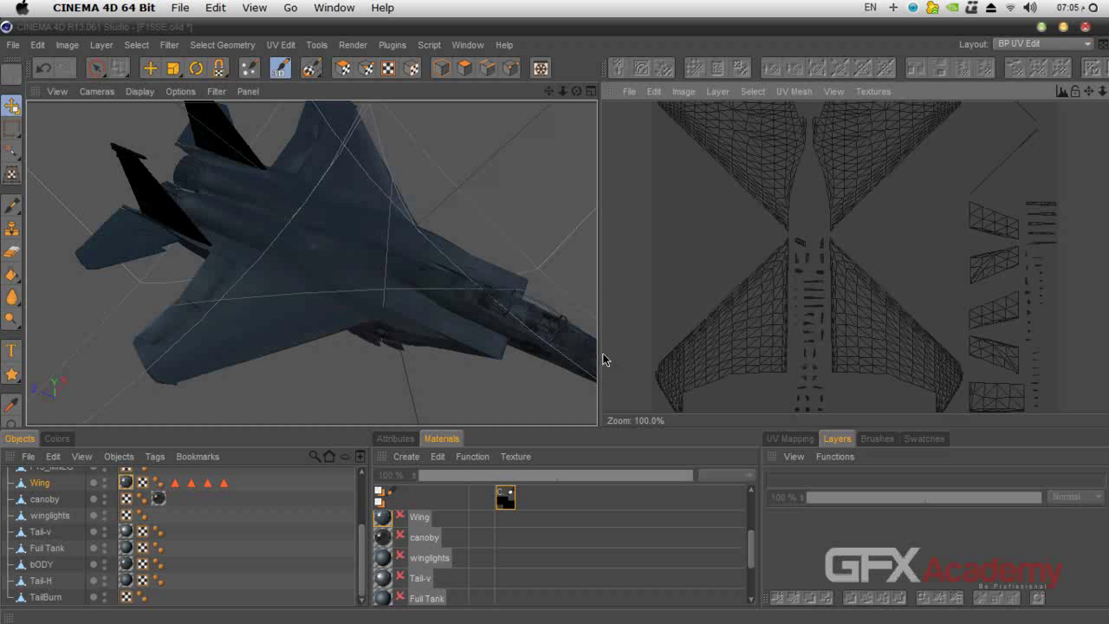
Enable the Wing material for painting again so that only its own textures are loaded
left_click(872, 91)
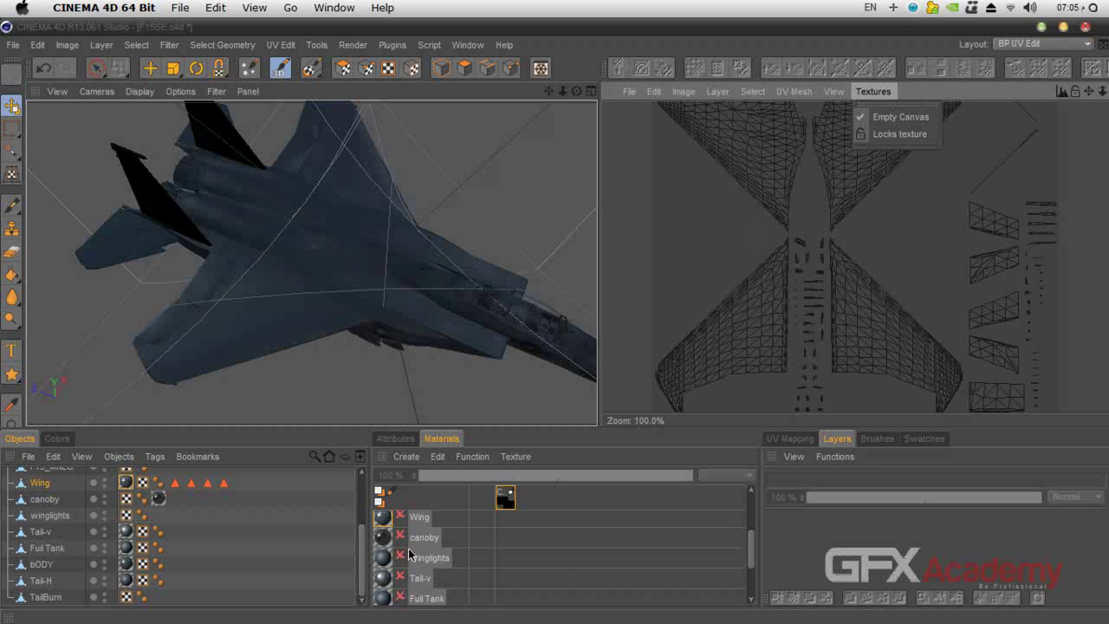
left_click(398, 516)
left_click(400, 518)
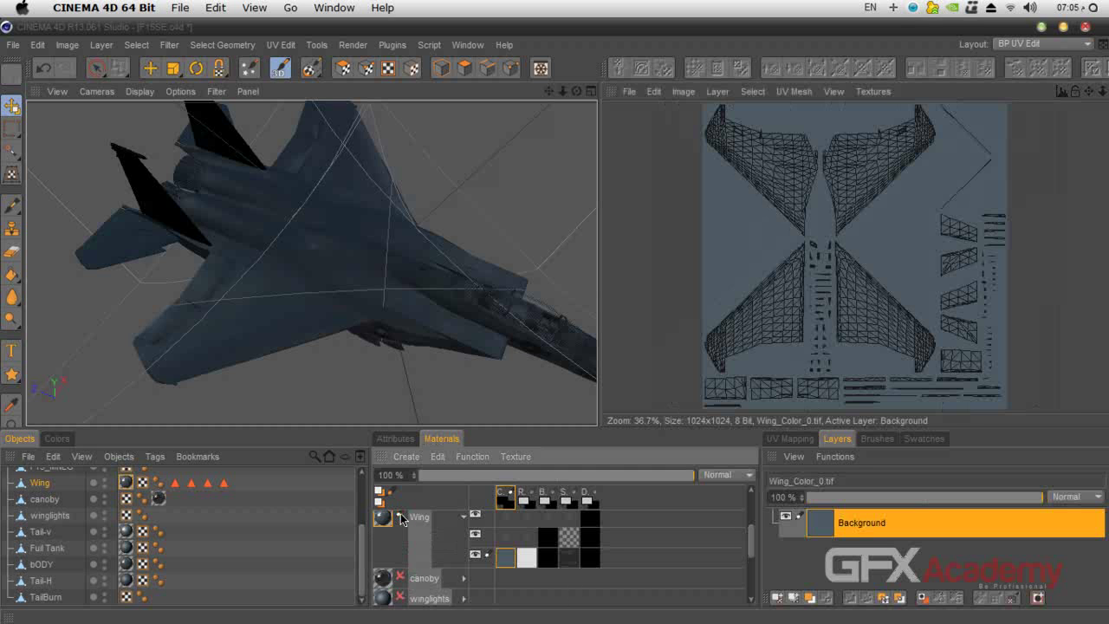
left_click(873, 91)
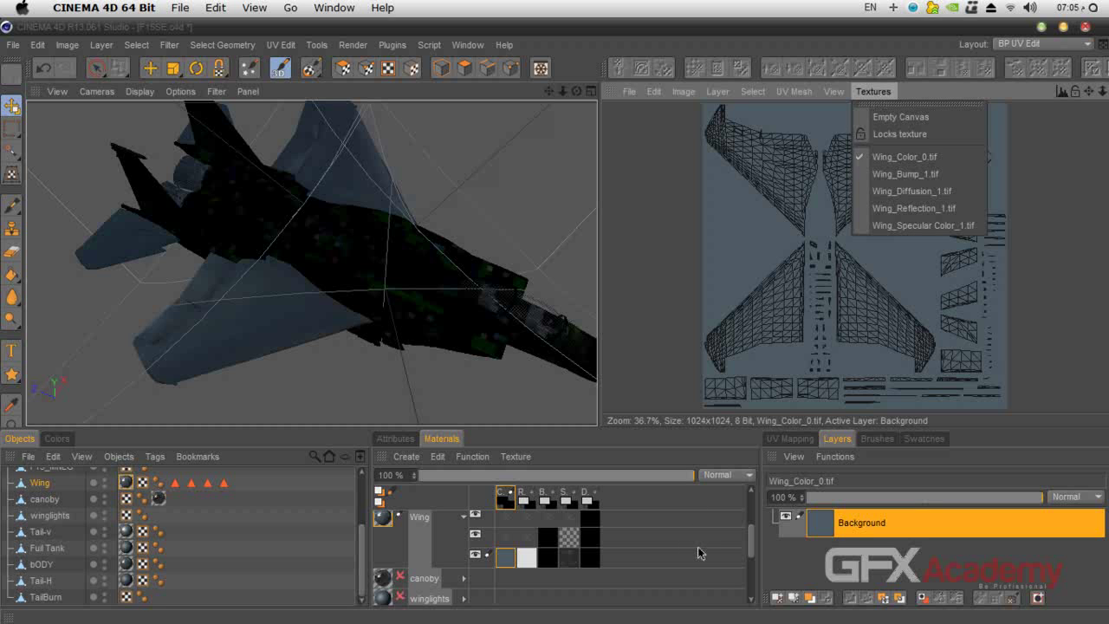
left_click(754, 555)
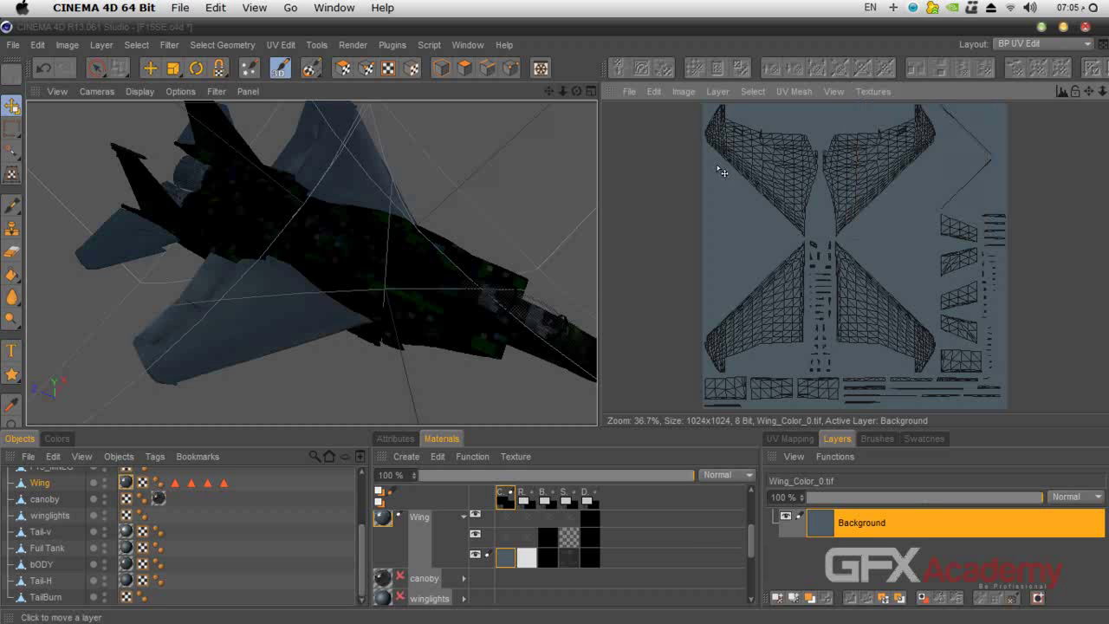
Open Star.psd from the tex folder, select its whole canvas and copy the star insignia
left_click(629, 91)
left_click(674, 136)
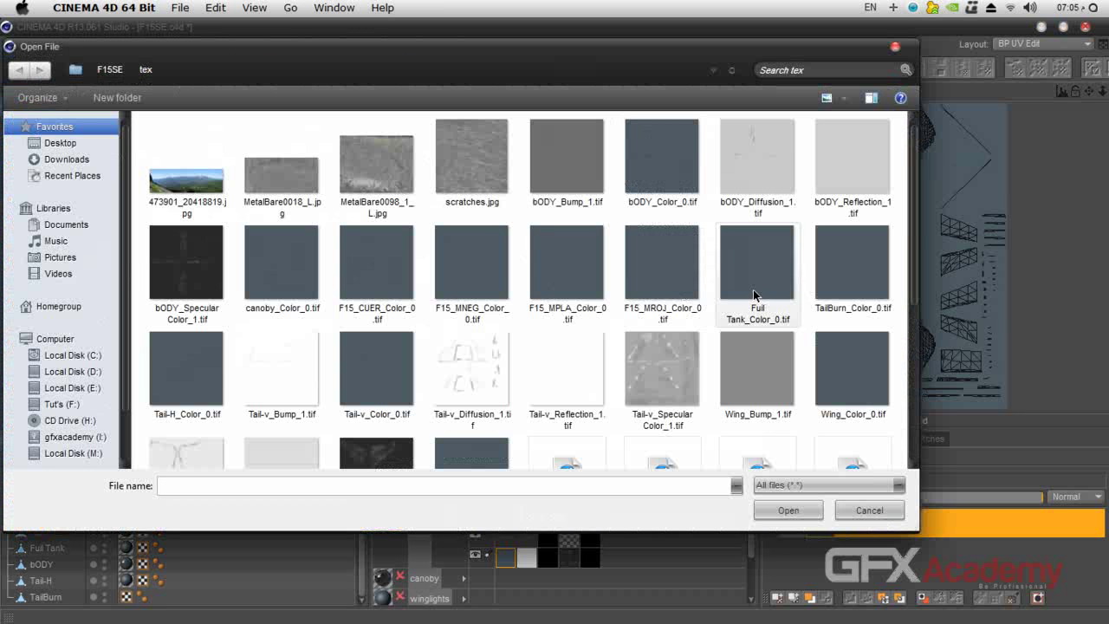
scroll(814, 373, "down", 5)
double_click(673, 315)
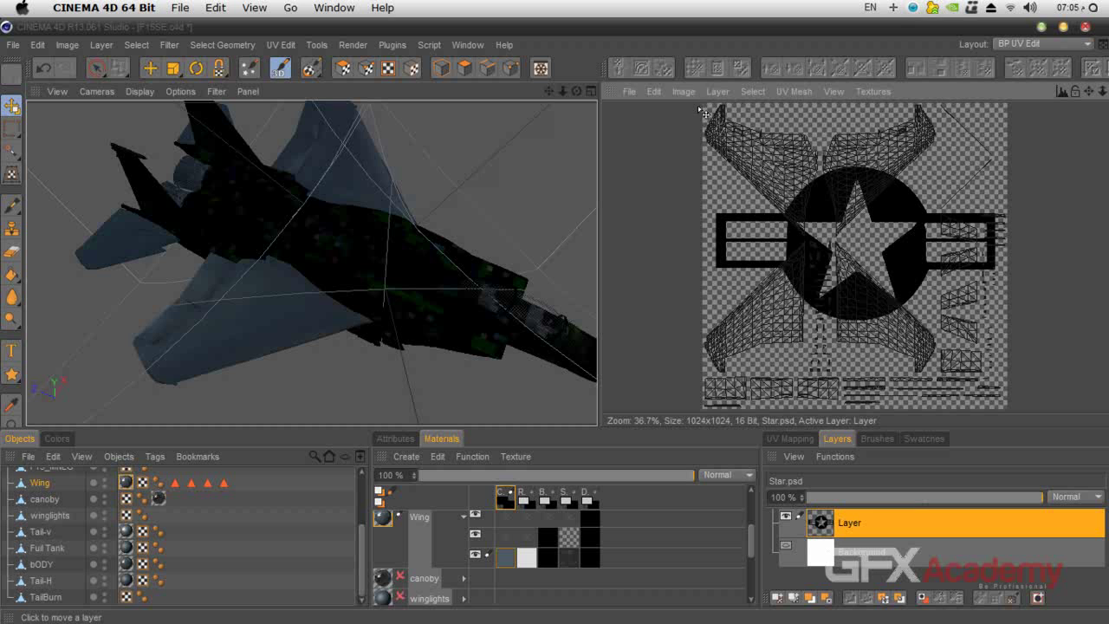
left_click(750, 91)
left_click(768, 117)
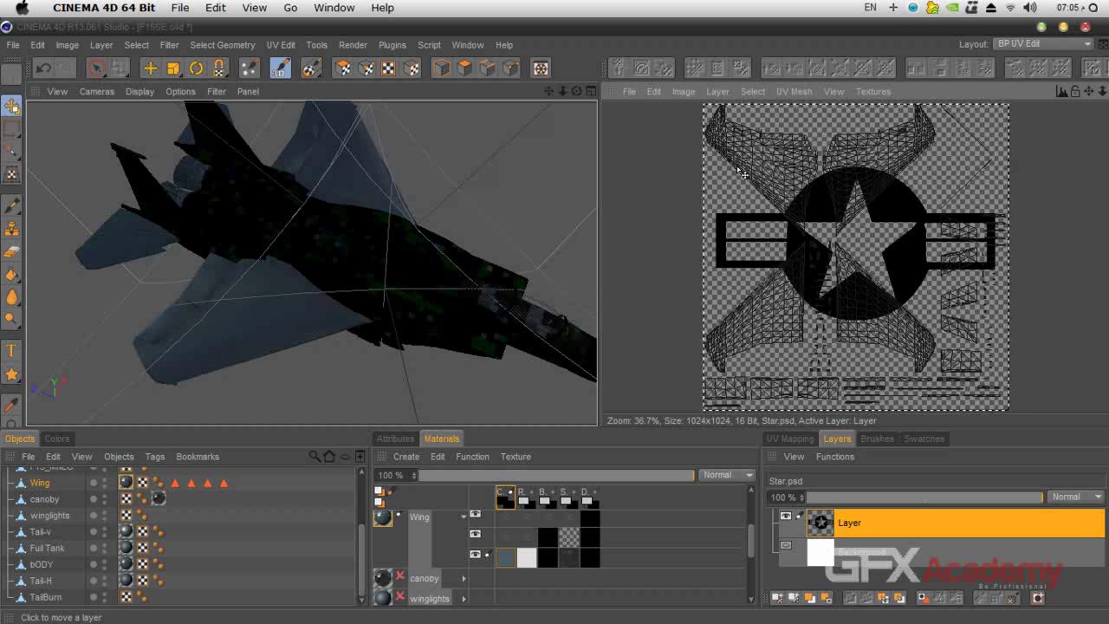
left_click(653, 91)
left_click(681, 193)
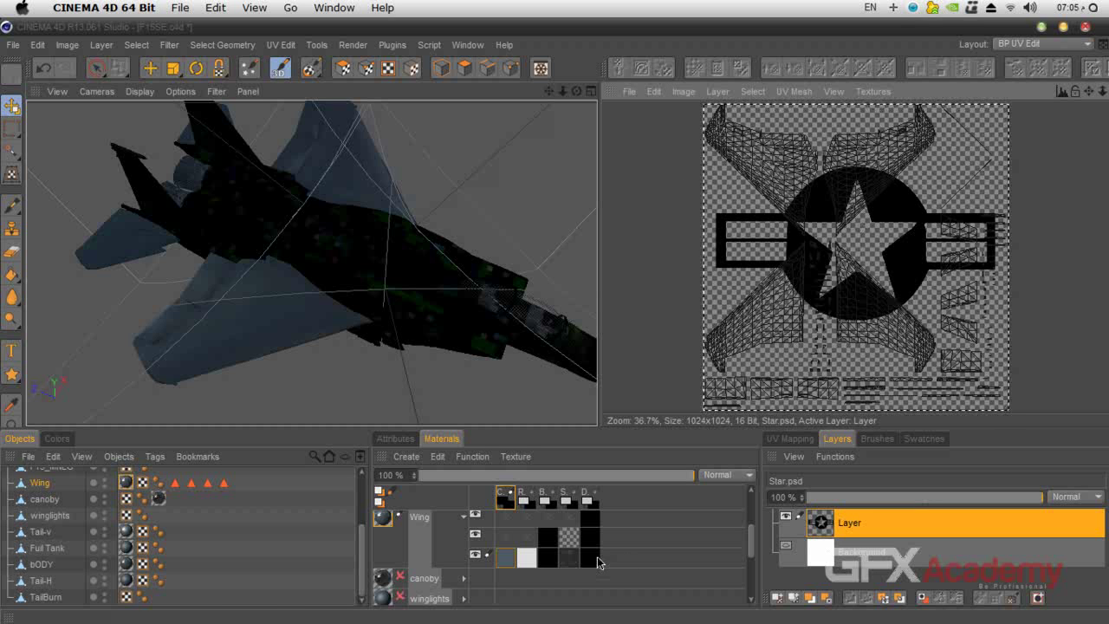
Paste the star insignia into Wing_Color_0.tif and shrink it with Transform Bitmap onto the upper-left wing UVs
left_click(872, 91)
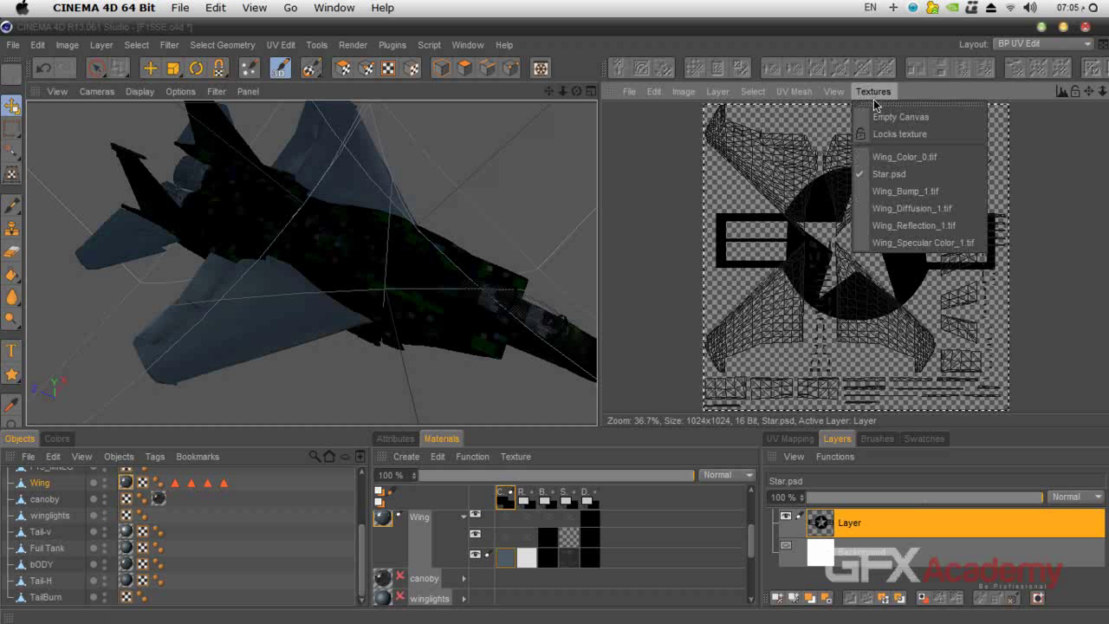
left_click(901, 156)
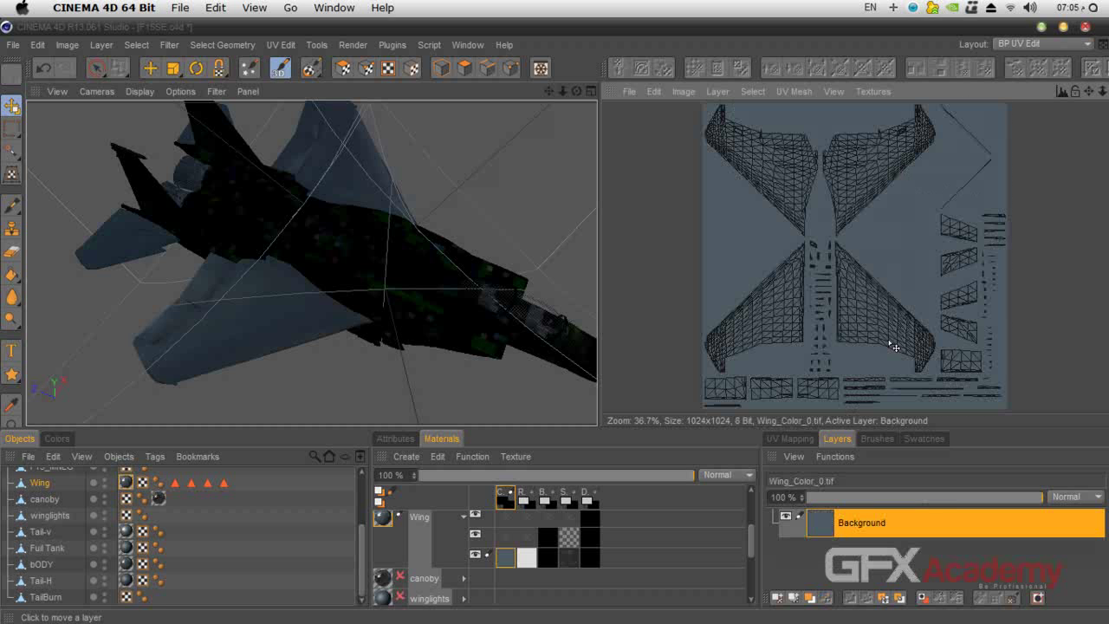
left_click(654, 91)
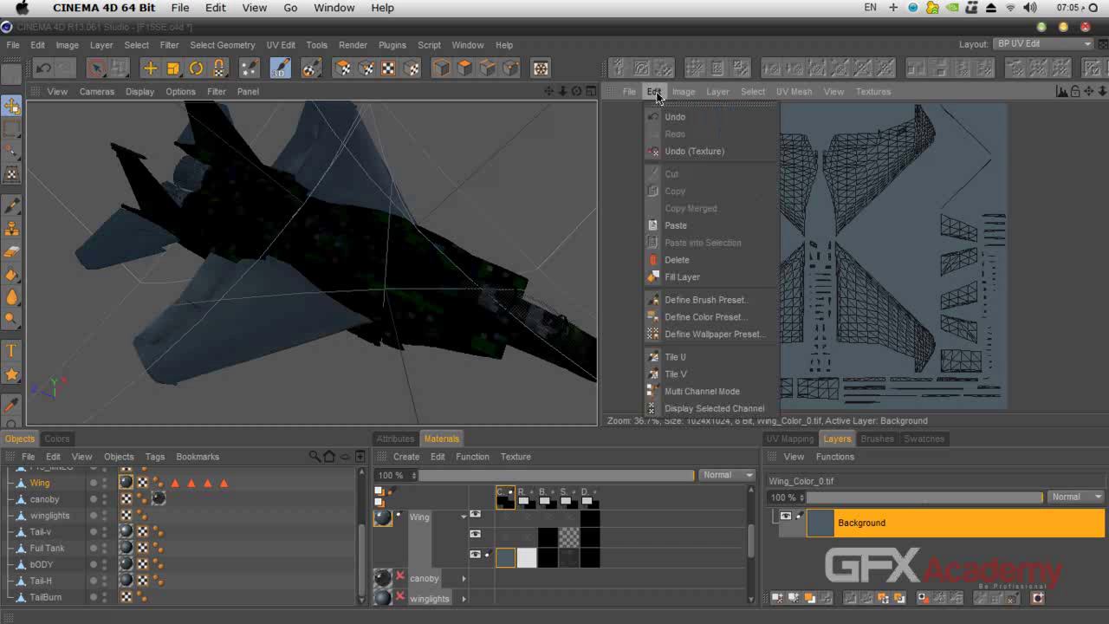
left_click(688, 223)
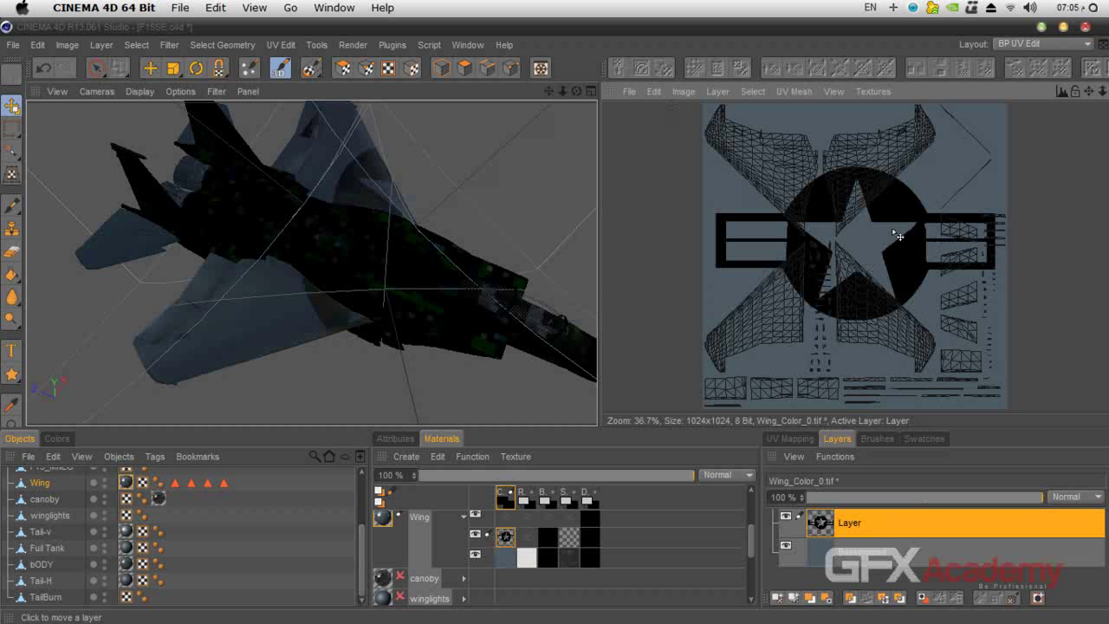
left_click(13, 175)
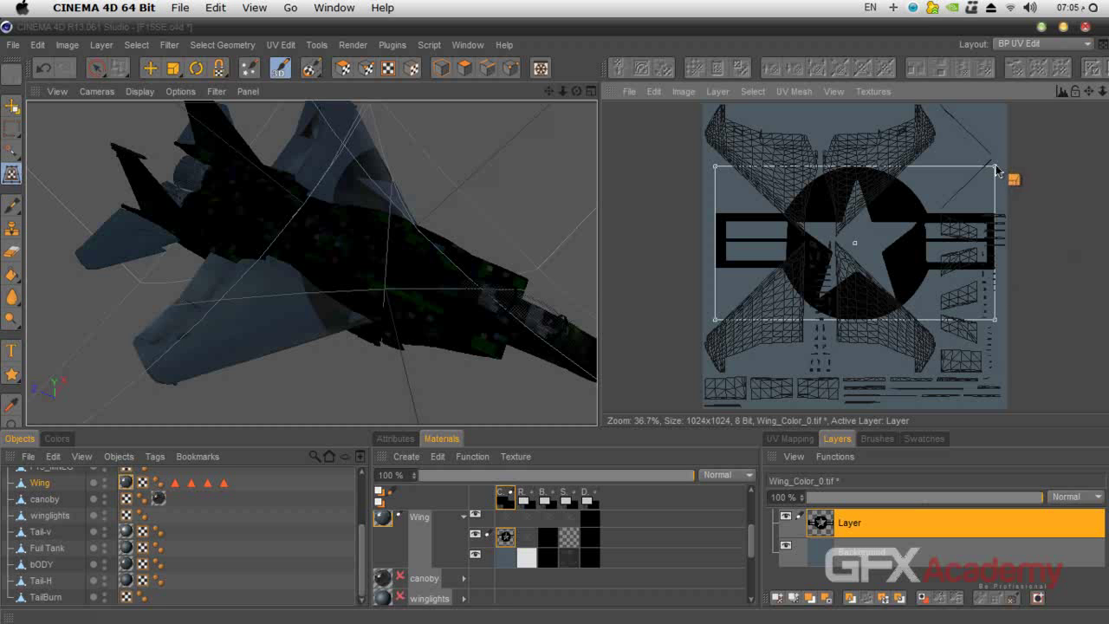
left_click_drag(996, 171, 773, 163)
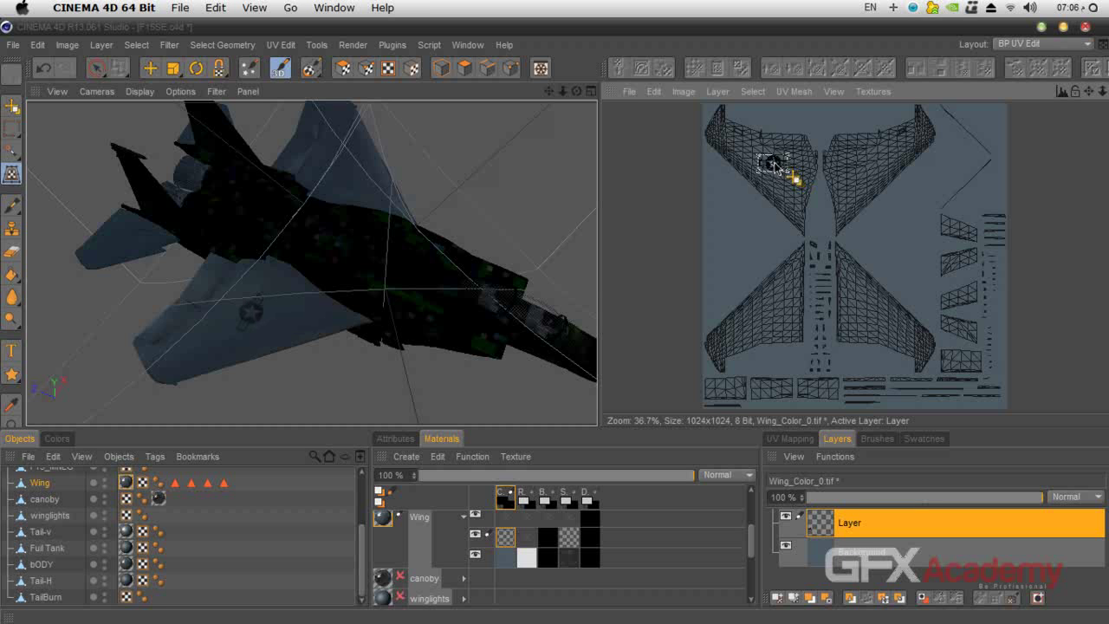
Rotate the star insignia slightly clockwise to align it with the wing and apply the transform
scroll(772, 178, "up", 2)
left_click_drag(1087, 92, 1108, 317)
scroll(835, 246, "up", 1)
scroll(837, 251, "up", 1)
mouse_move(878, 190)
left_mouse_down()
mouse_move(888, 187)
mouse_move(903, 211)
mouse_move(897, 191)
left_mouse_up()
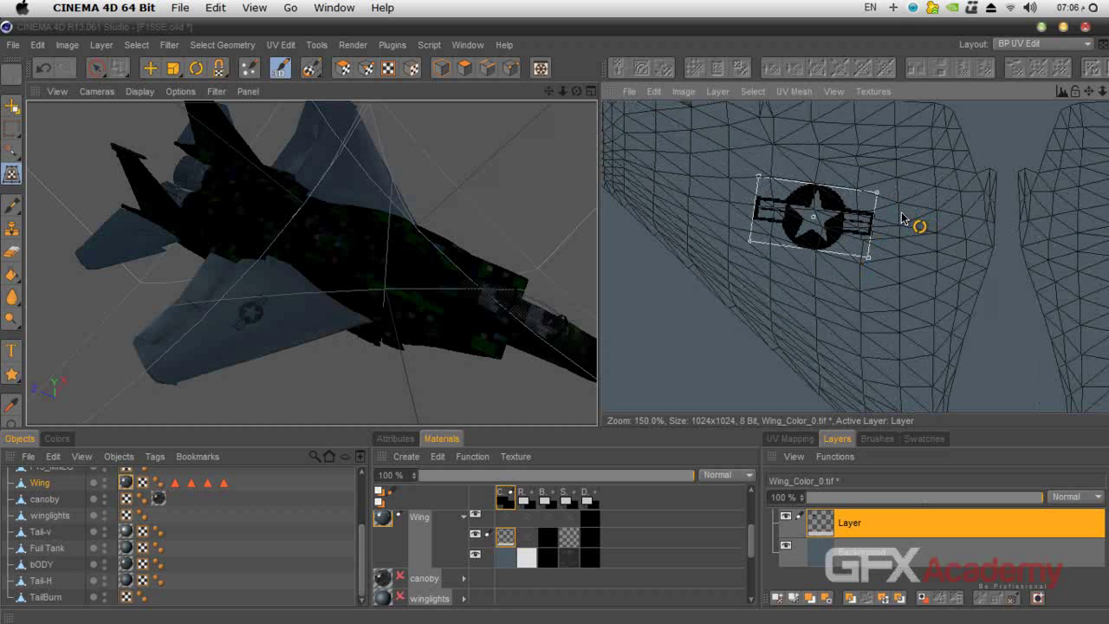
key("e")
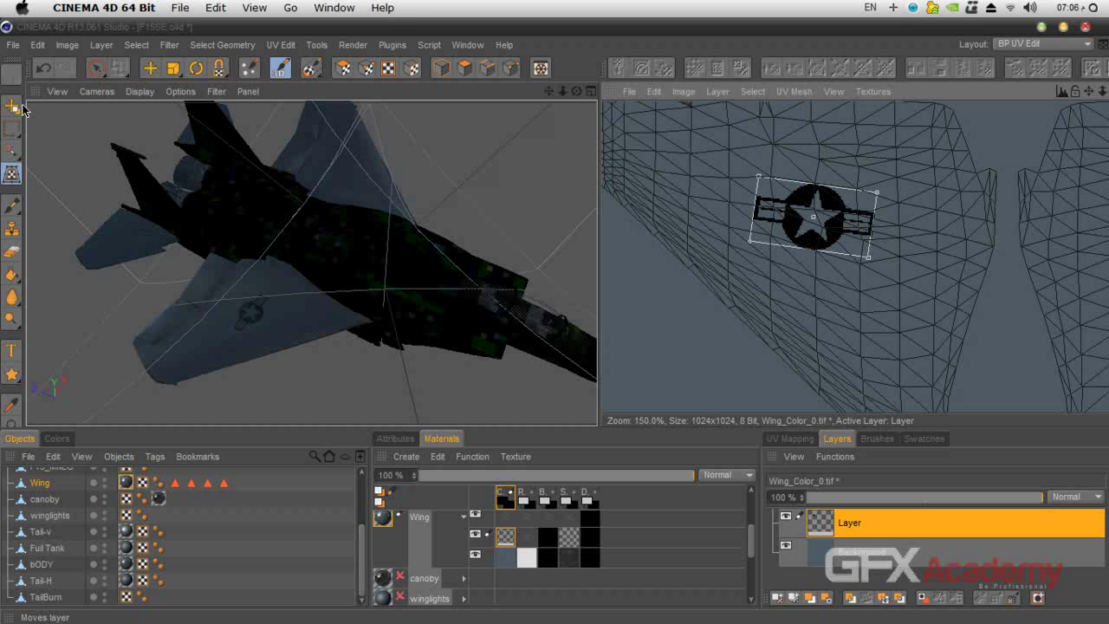
left_click(501, 384)
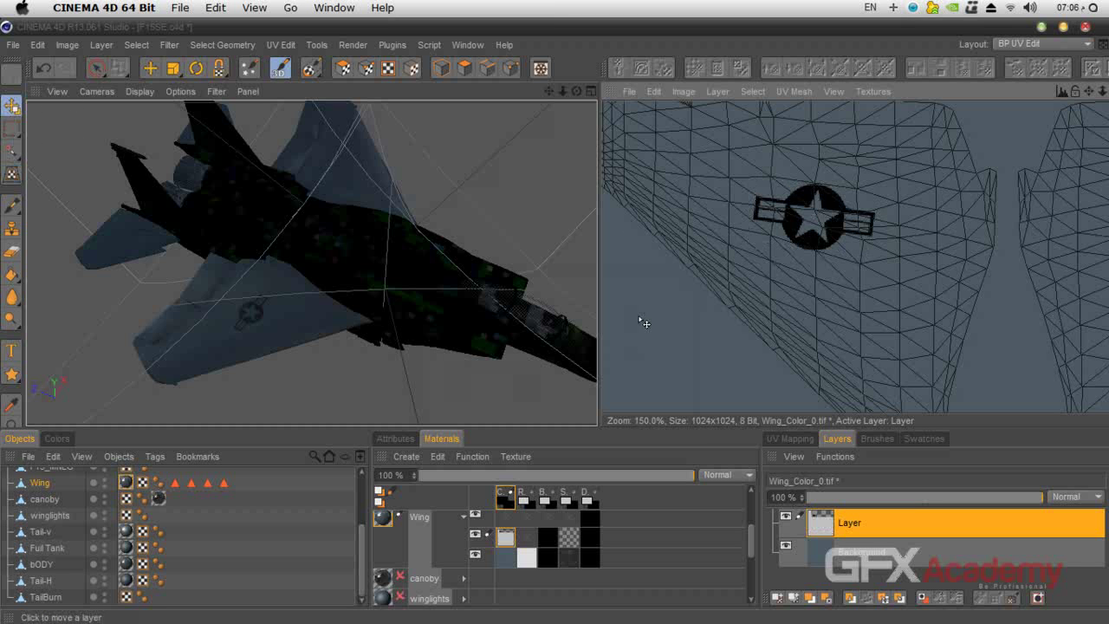
scroll(881, 145, "down", 3)
scroll(926, 226, "up", 2)
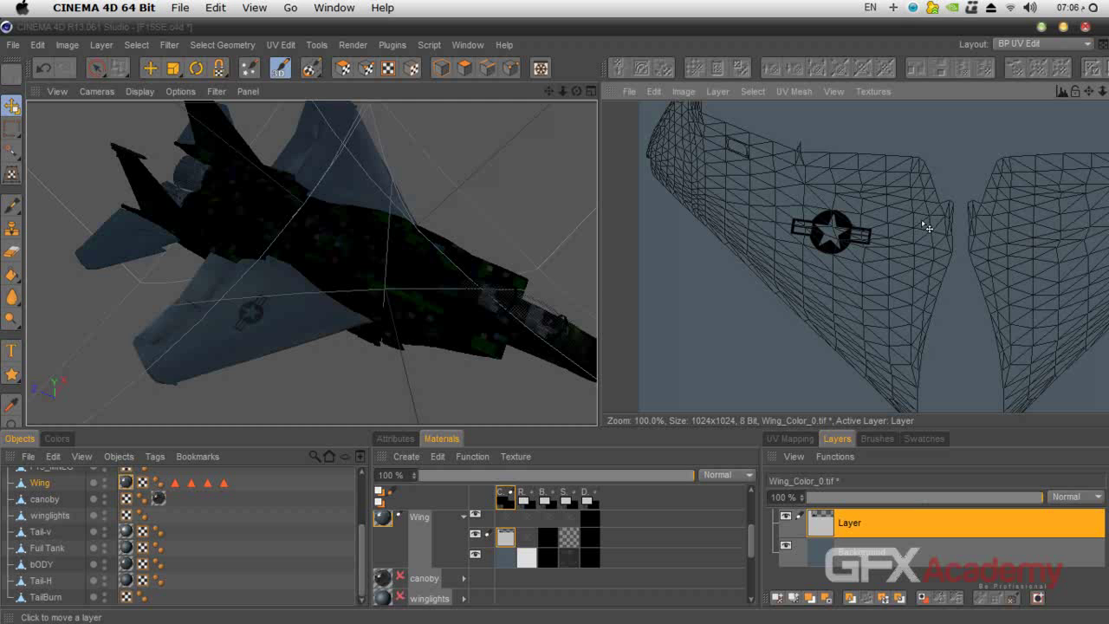
Rename the star insignia layer of the wing color texture as WStar
left_click_drag(577, 89, 533, 111)
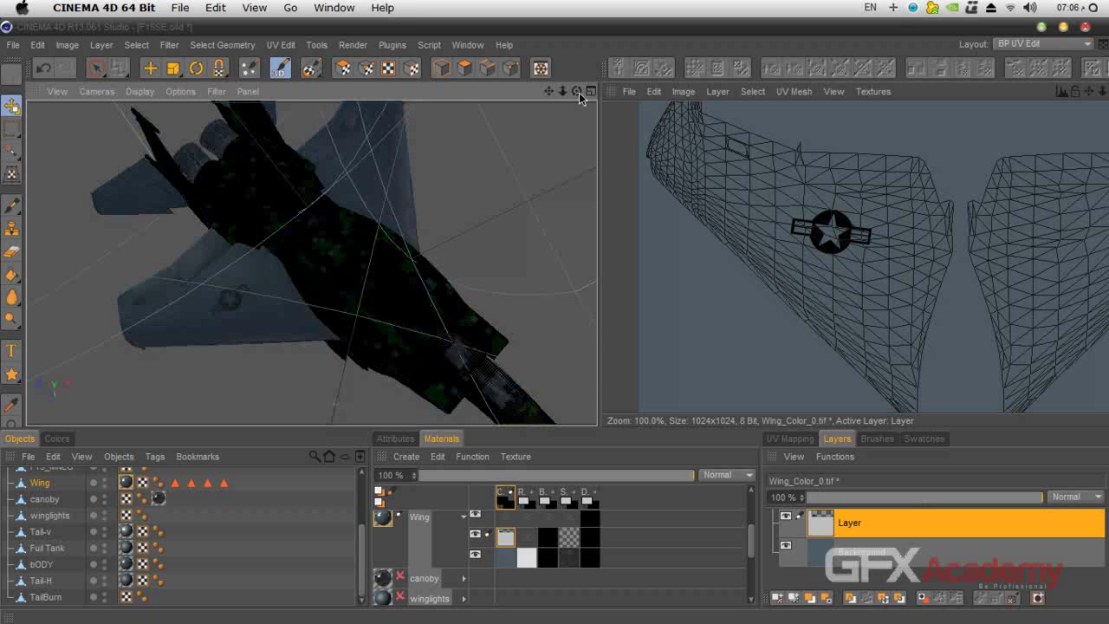
left_click_drag(1088, 91, 1053, 97)
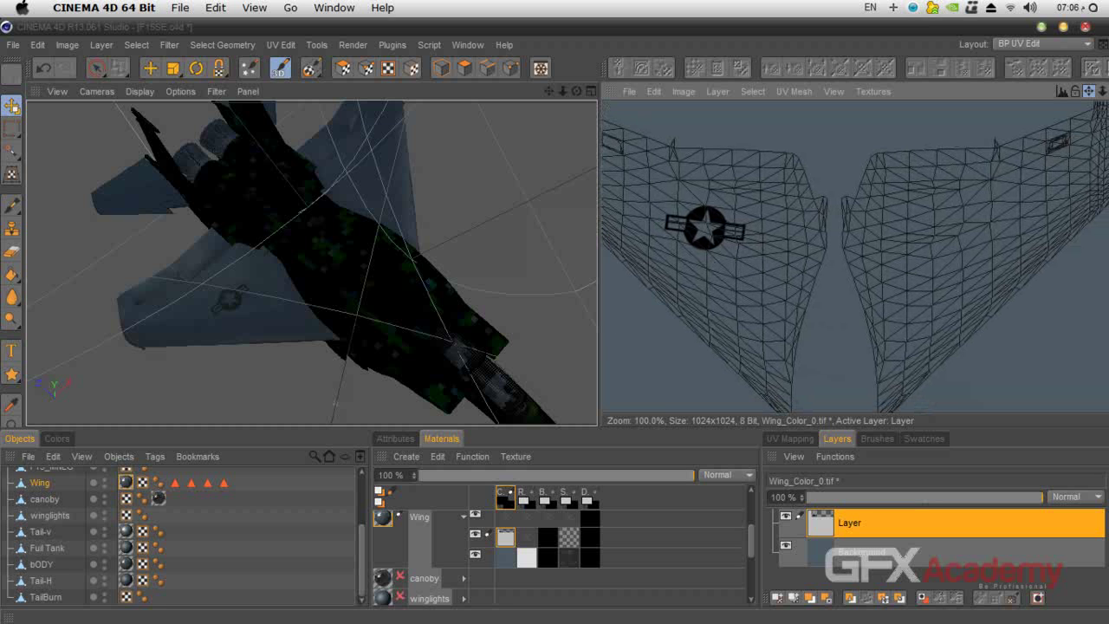
double_click(850, 522)
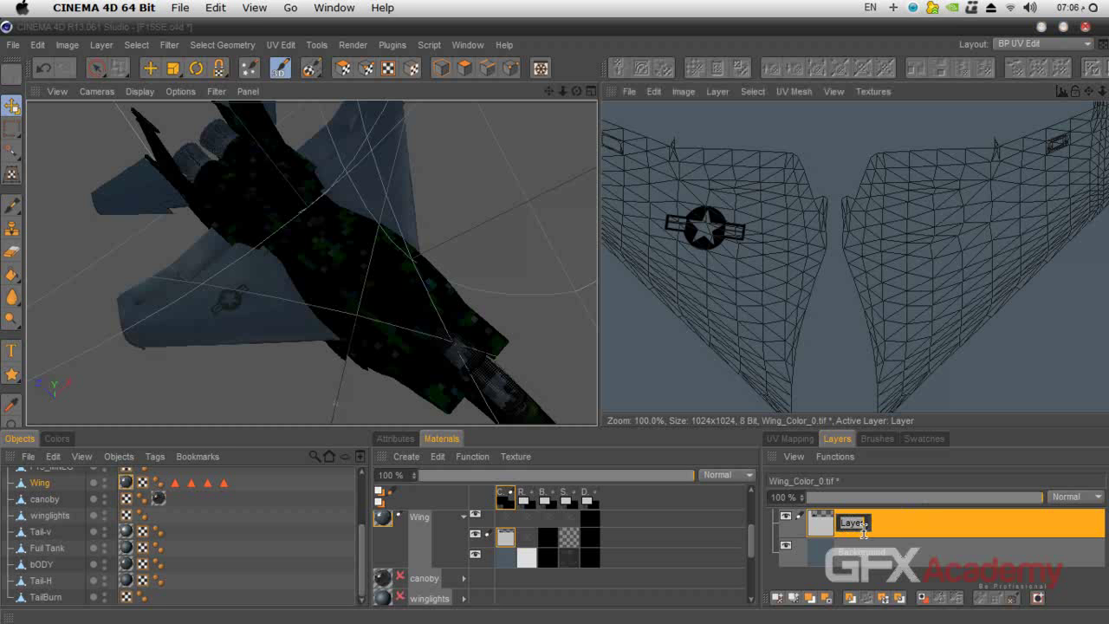
type("WS")
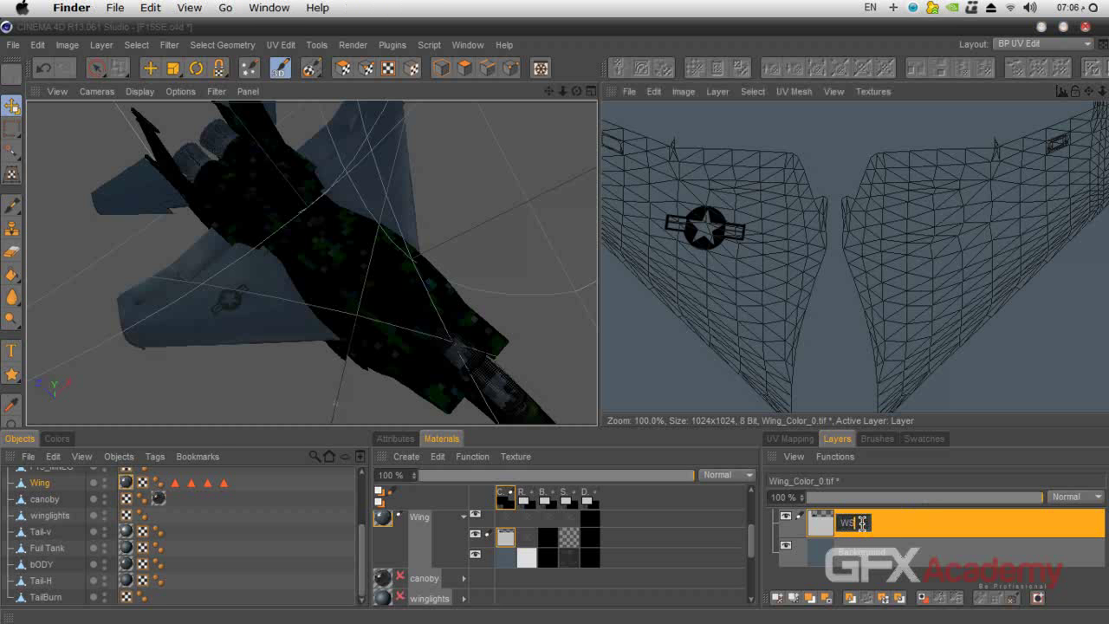
type("tar")
key("Return")
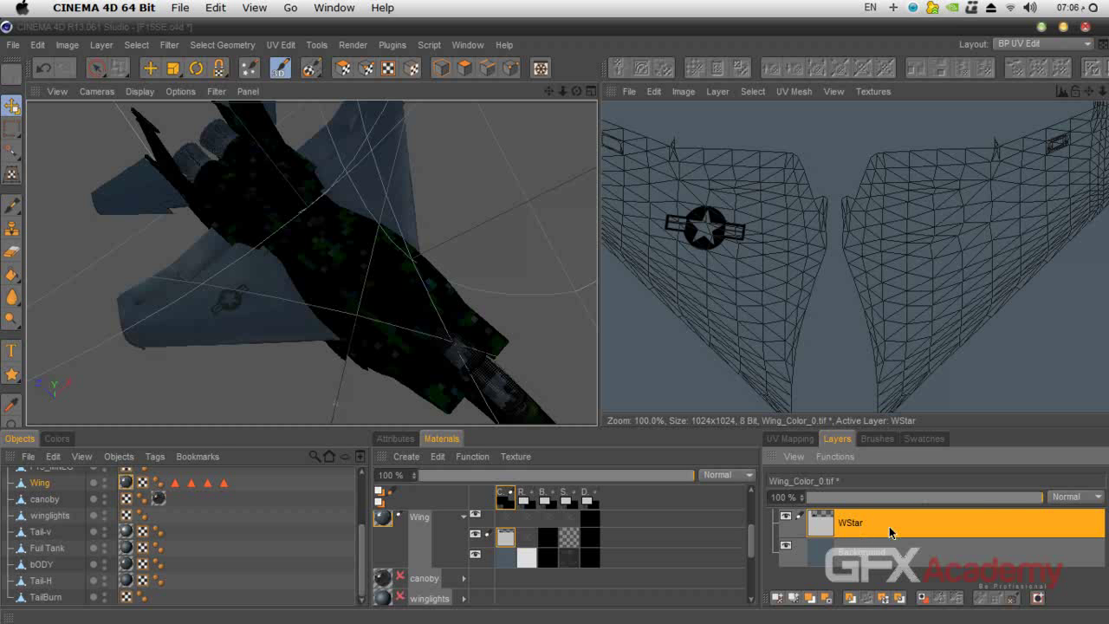
Set the WStar layer's blend mode to Multiply and its opacity to 57%
left_click(1073, 499)
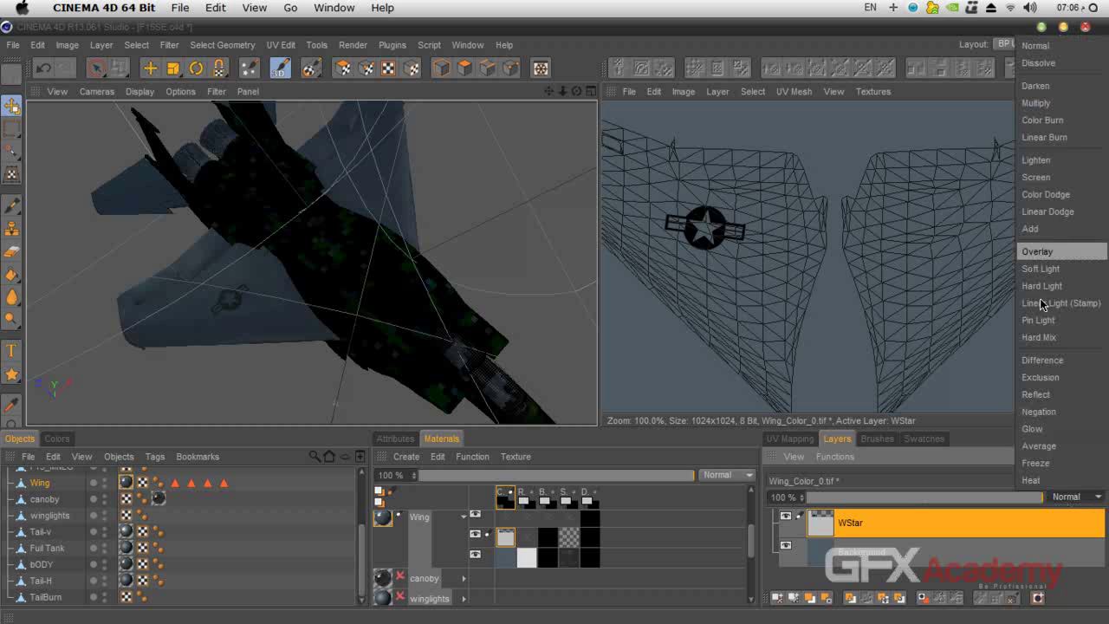
left_click(1043, 101)
left_click_drag(1038, 498, 945, 507)
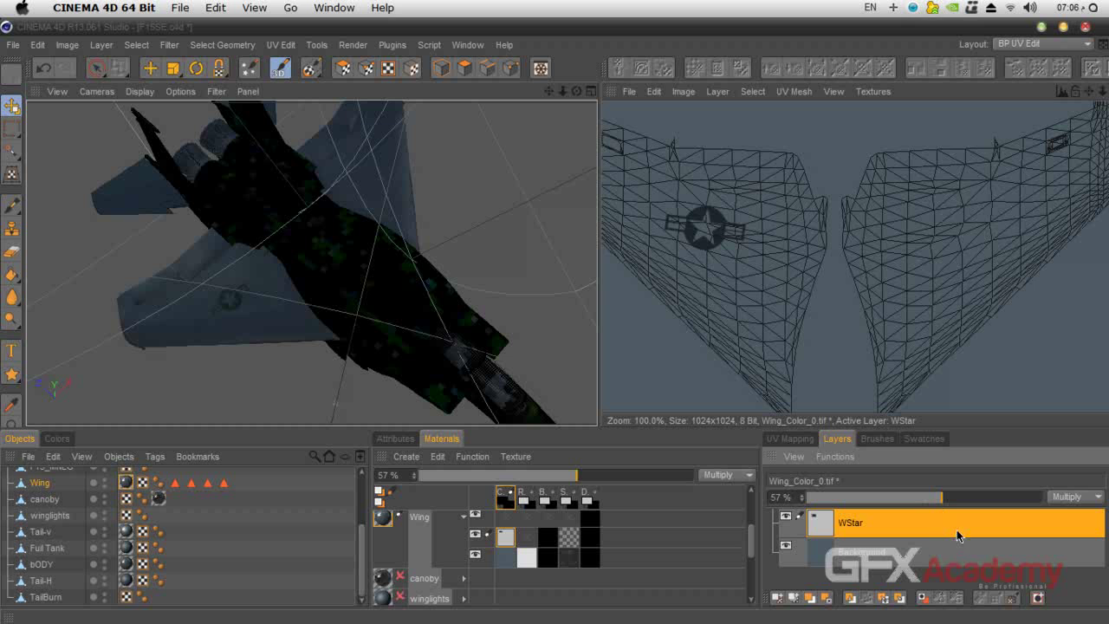
scroll(855, 250, "down", 2)
scroll(762, 277, "up", 2)
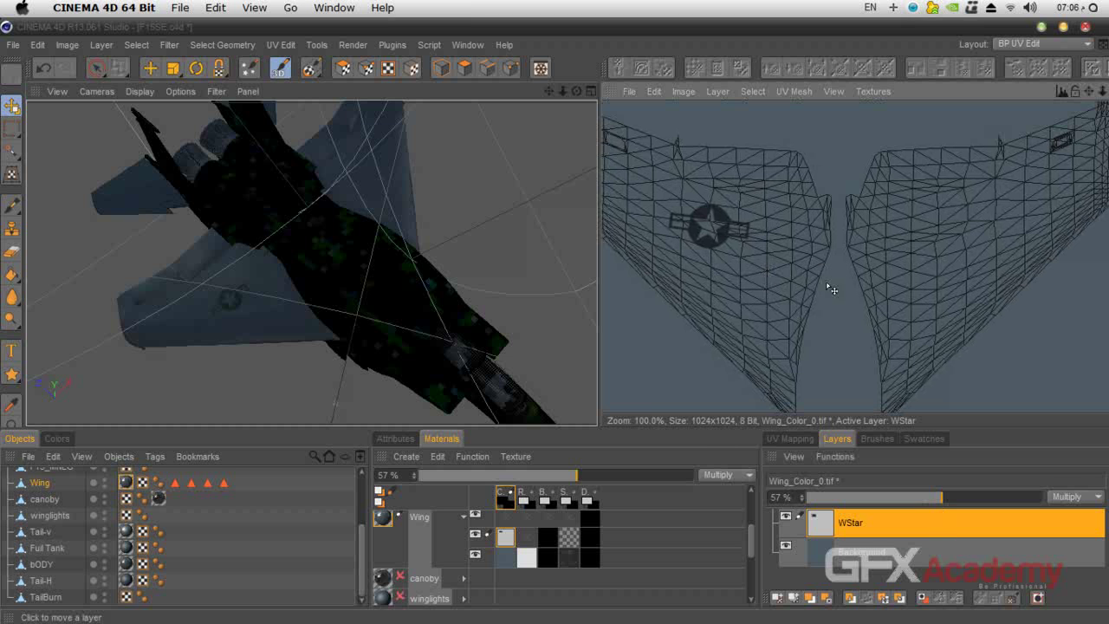
scroll(832, 320, "down", 1)
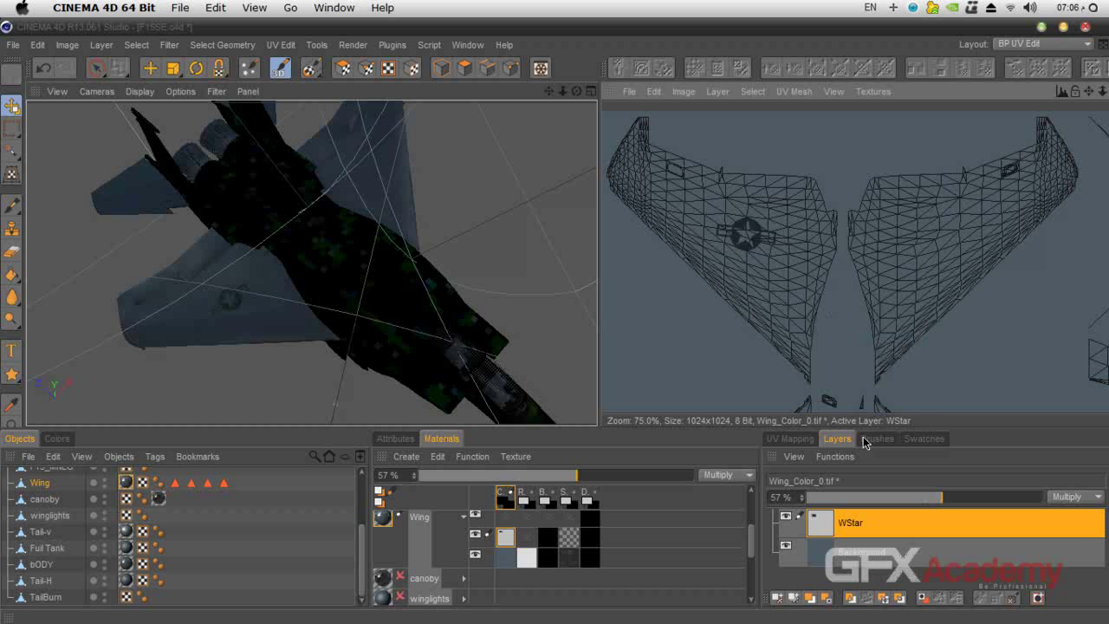
Duplicate the WStar layer, then move and rotate the copy onto the opposite wing's UVs with Transform Bitmap and apply the transform
right_click(819, 530)
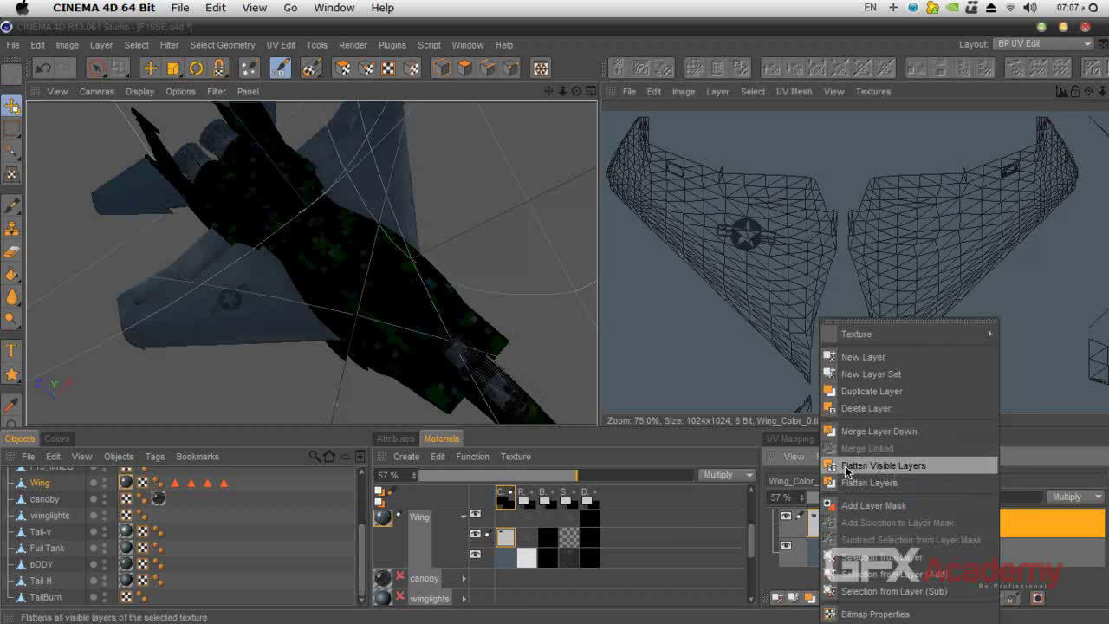
left_click(871, 390)
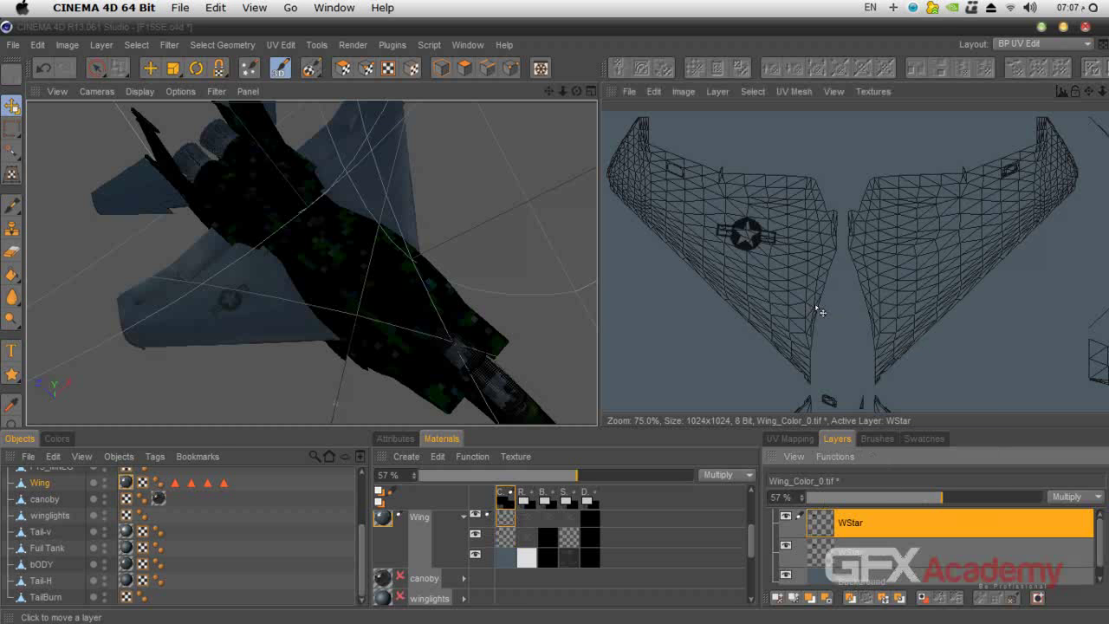
left_click(12, 177)
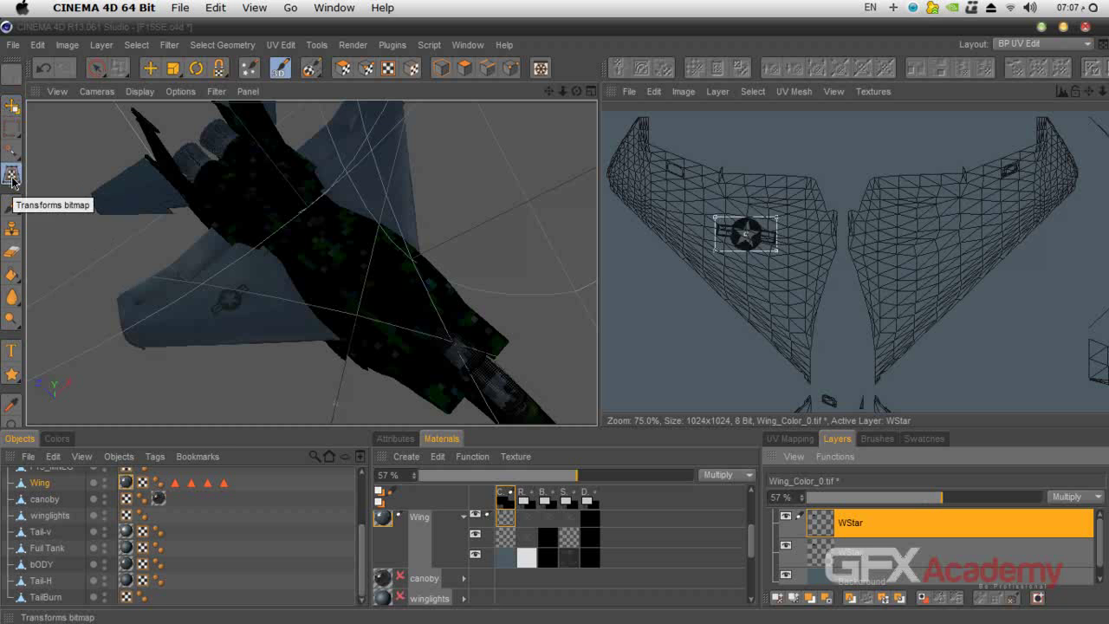
left_click(653, 92)
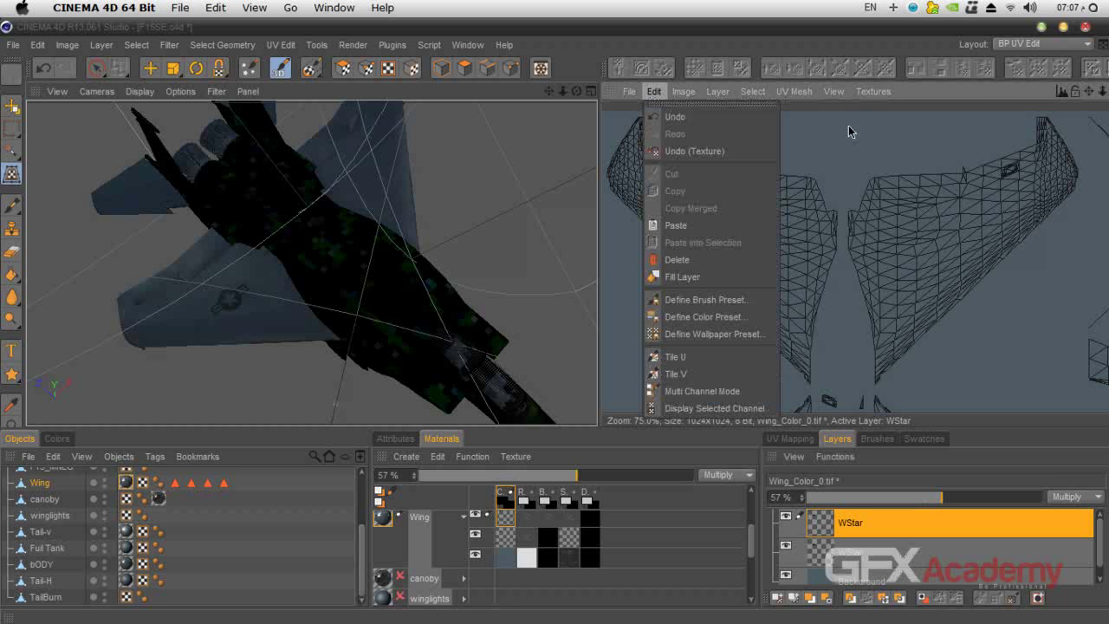
left_click(872, 91)
left_click(793, 91)
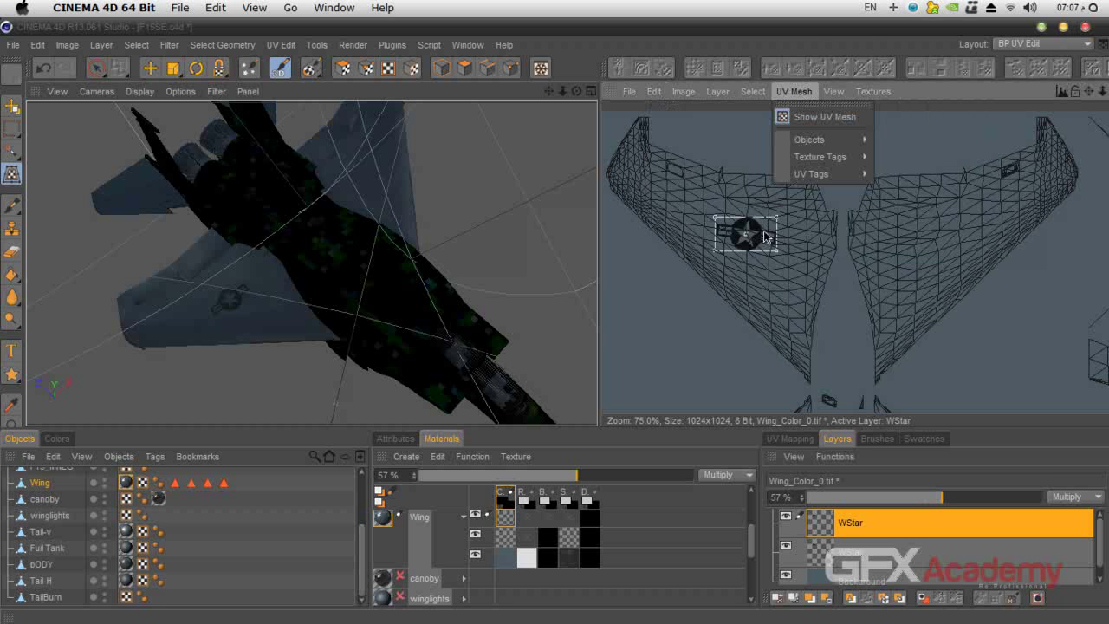
left_click(764, 236)
left_click_drag(766, 237, 988, 208)
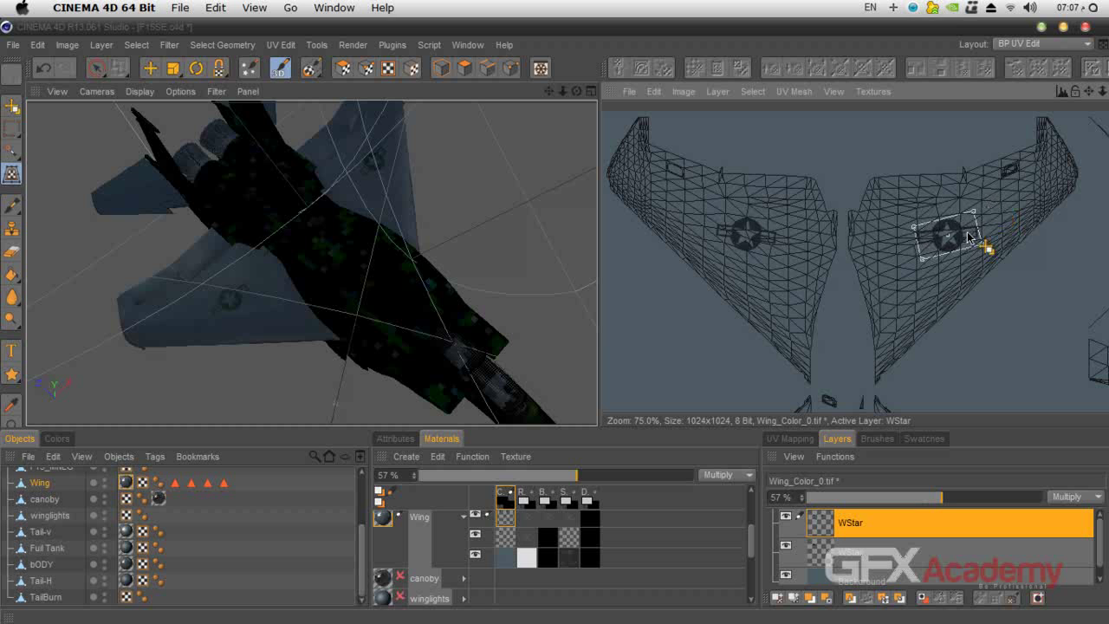
left_click_drag(577, 92, 485, 117)
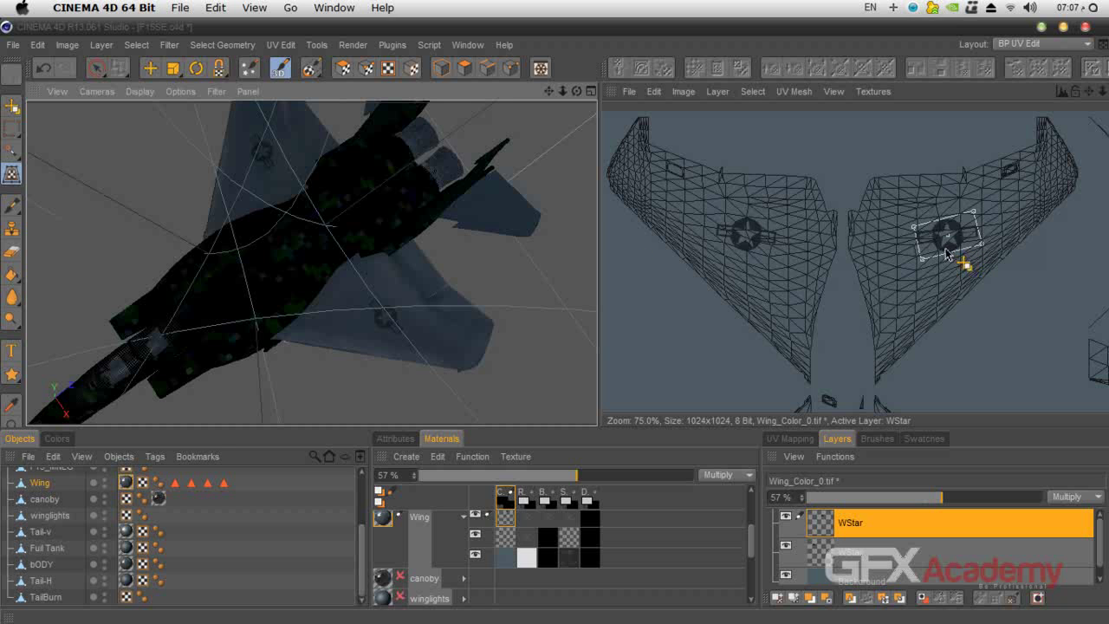
left_click(13, 106)
left_click(513, 386)
Render the jet from a front angle showing both wings and examine the star insignias in the rendered image
left_click_drag(577, 91, 311, 235)
left_click_drag(548, 91, 541, 90)
left_click_drag(562, 129, 577, 141)
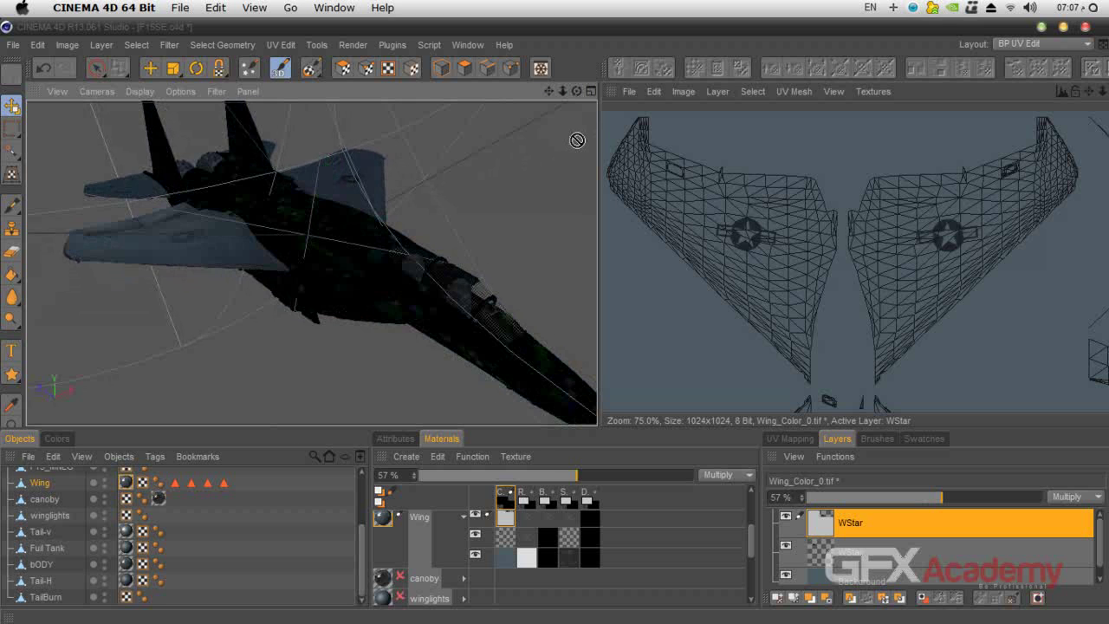
key("shift+r")
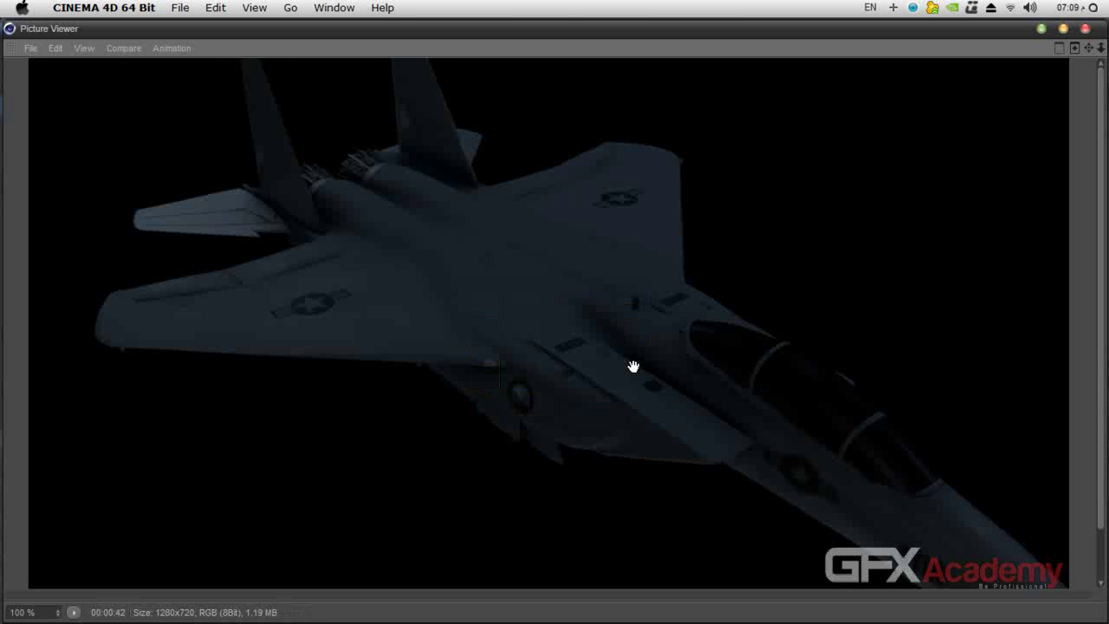
left_click_drag(633, 367, 596, 335)
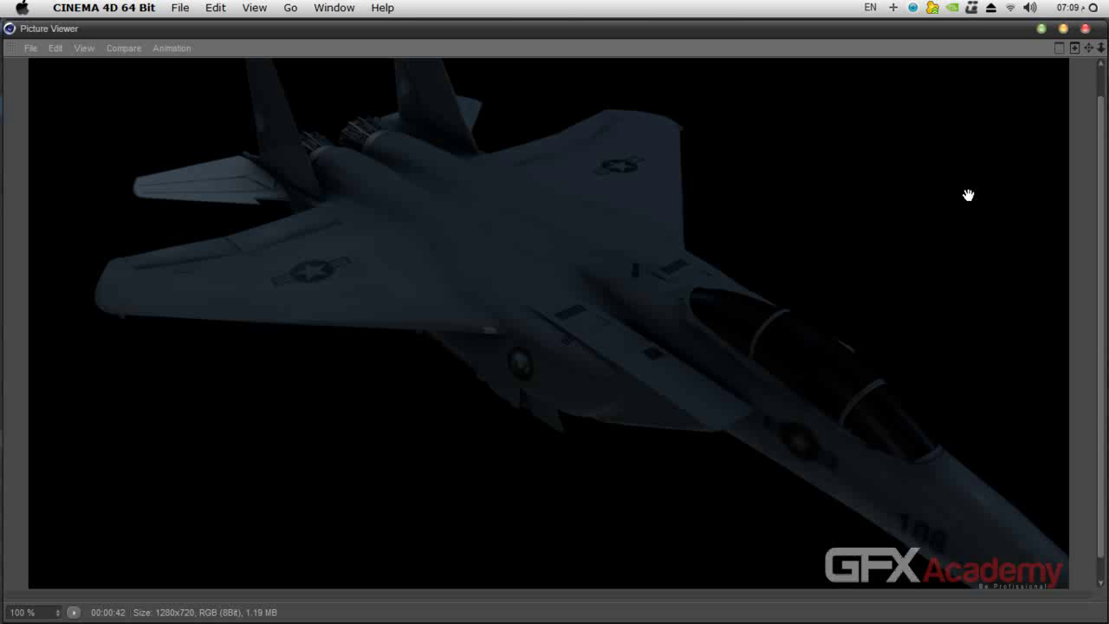
left_click(1085, 29)
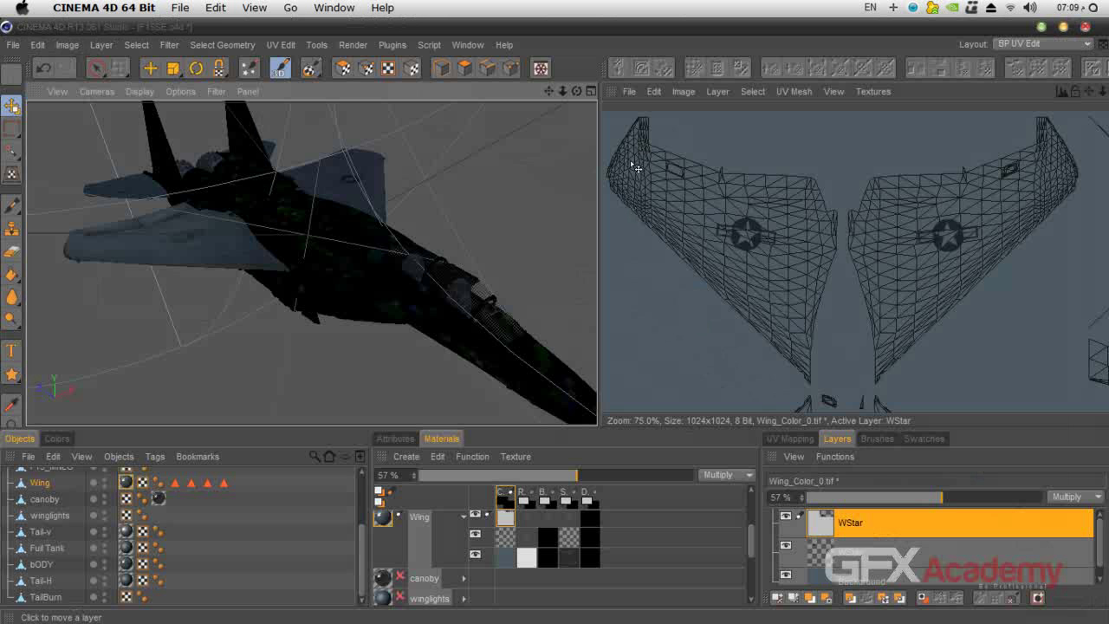
Add a new layer above the star layers in the wing color texture and name it 108
left_click_drag(576, 91, 312, 264)
middle_click_drag(312, 263, 332, 278, "alt")
scroll(274, 265, "up", 4)
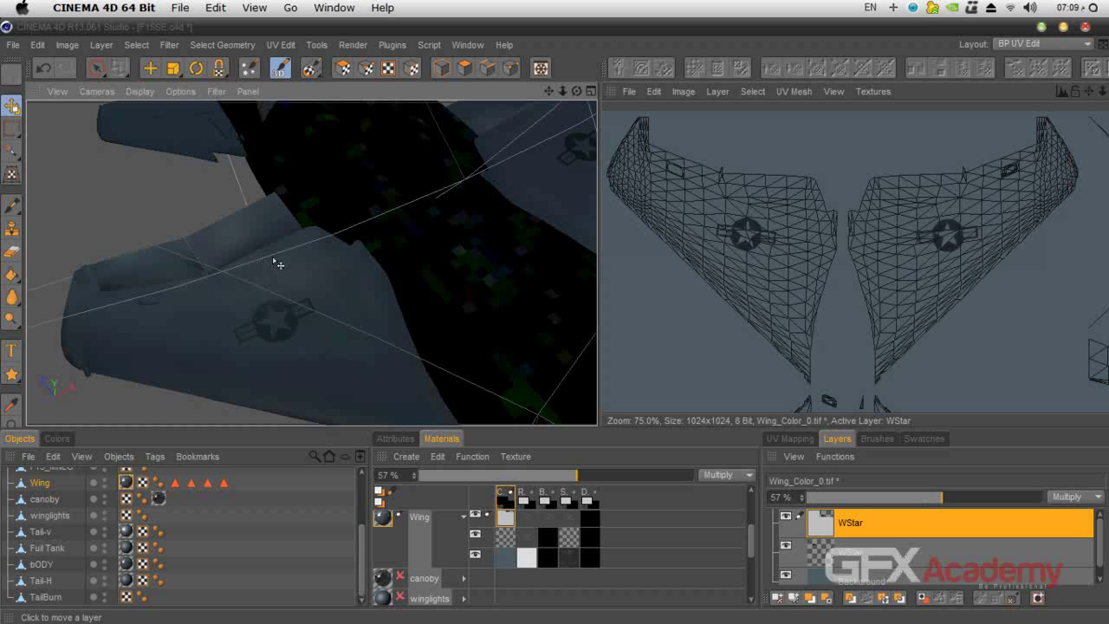
scroll(278, 264, "down", 5)
left_click_drag(268, 255, 387, 284, "alt")
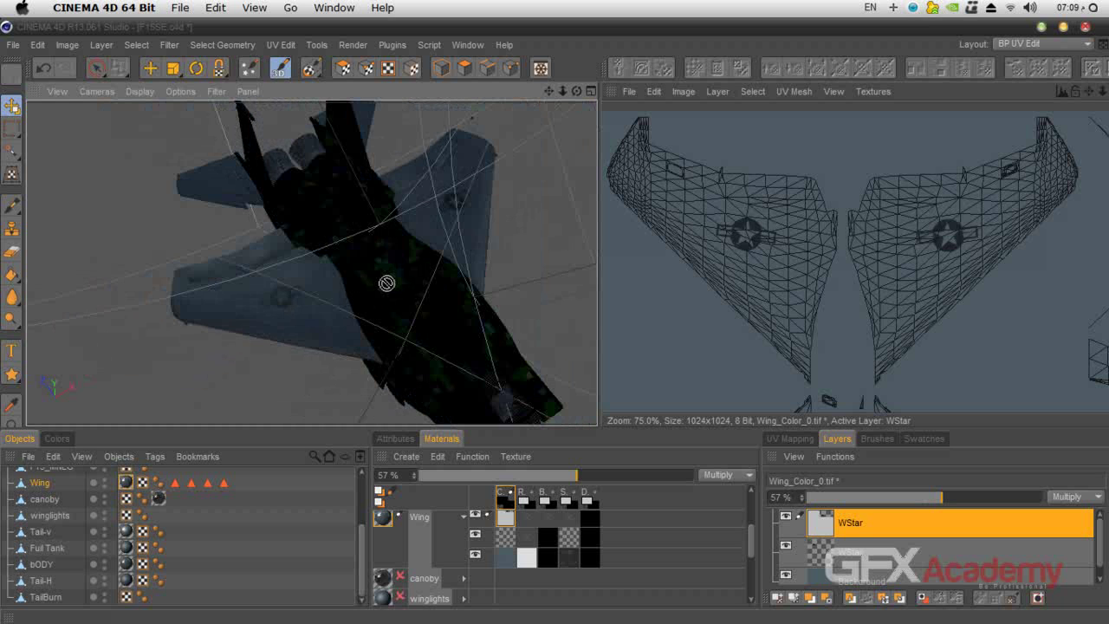
left_click(777, 597)
double_click(852, 524)
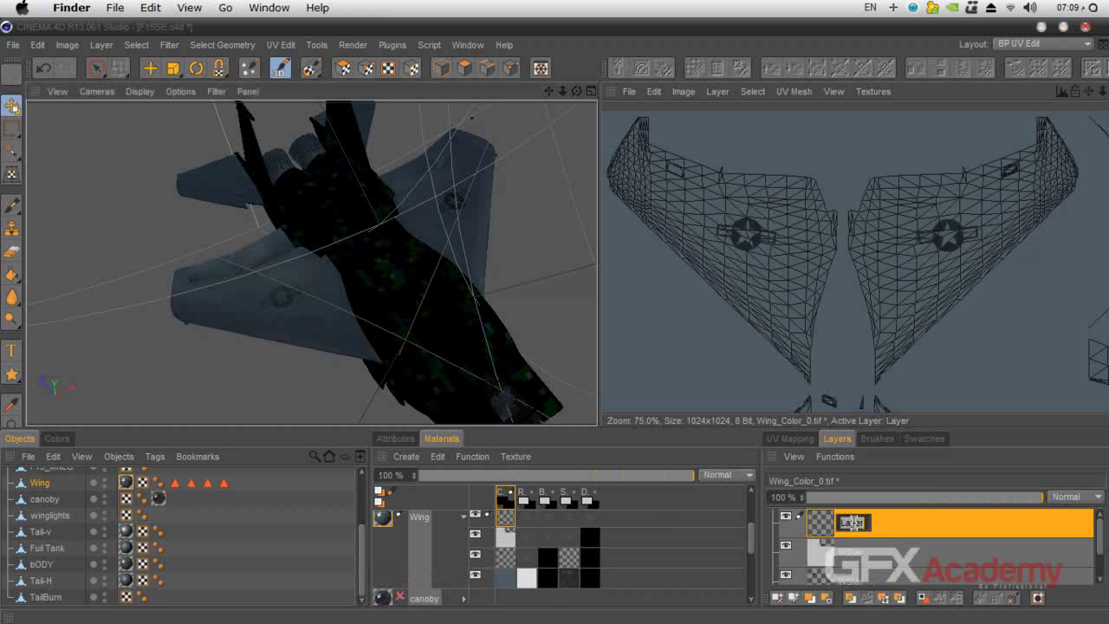
key("BackSpace")
type("108")
key("Return")
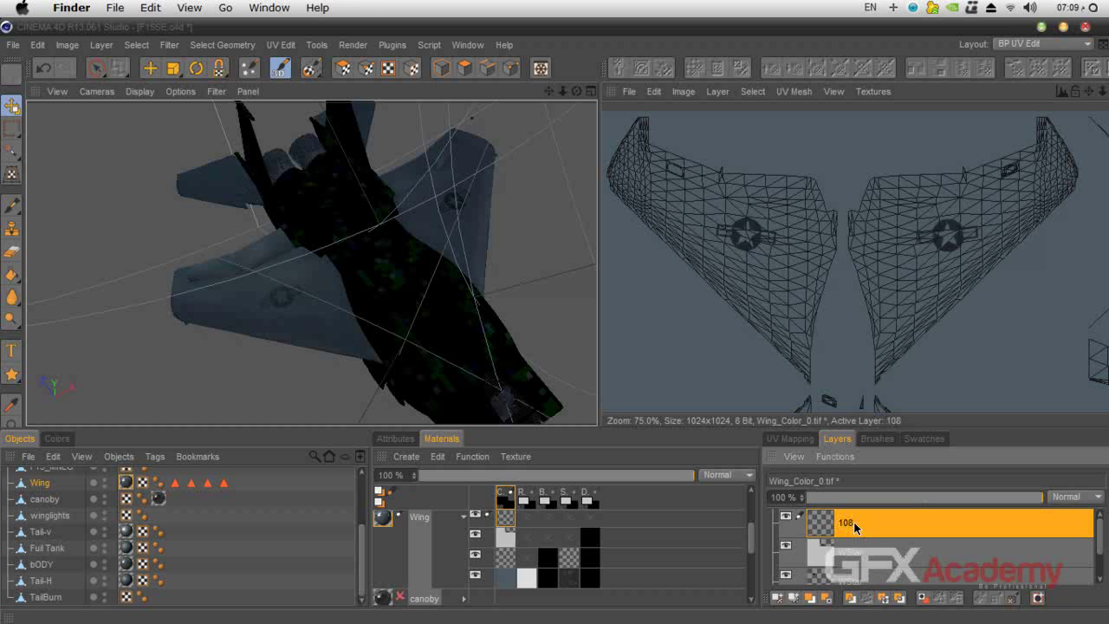
Draw the filled text 108 at size 50 just above the star insignia on the left wing's UVs
left_click(11, 350)
left_click(395, 438)
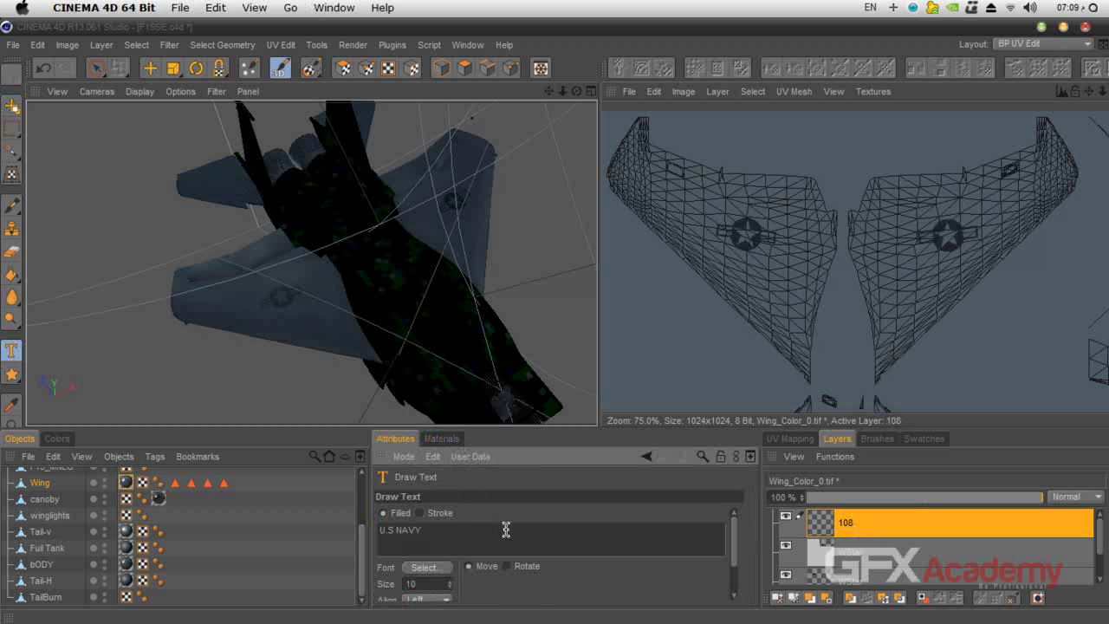
left_click_drag(459, 530, 370, 530)
type("108")
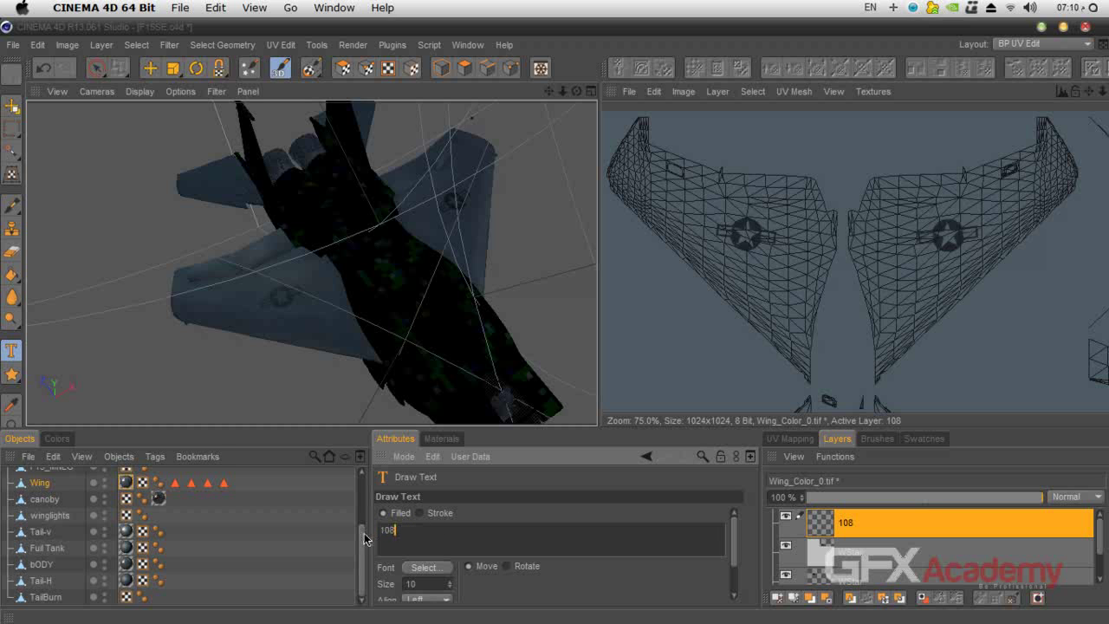
left_click(762, 193)
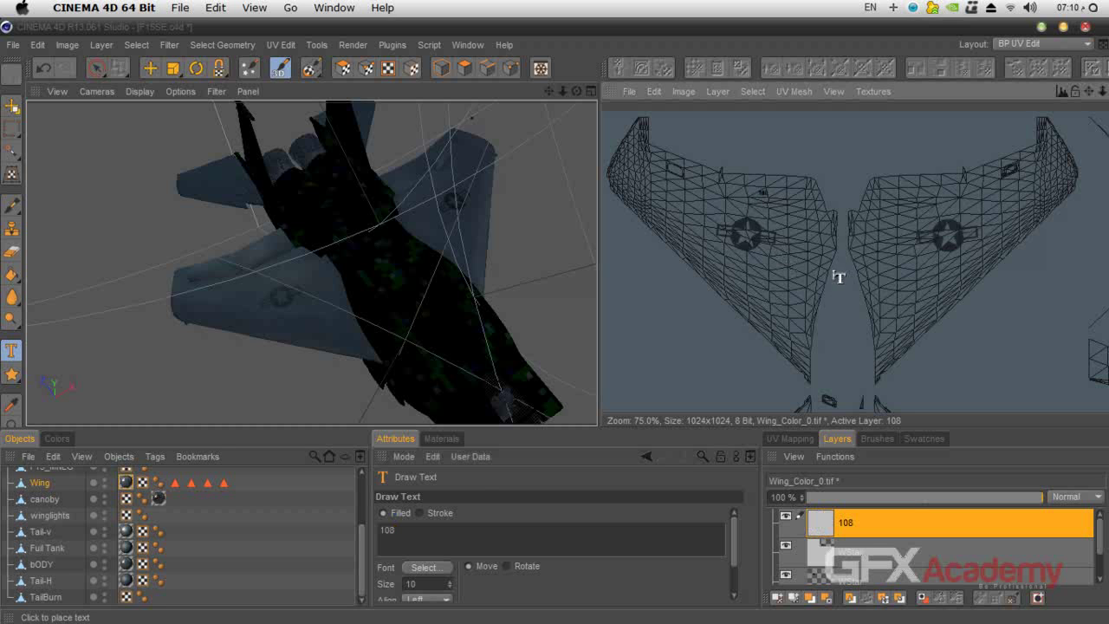
double_click(425, 585)
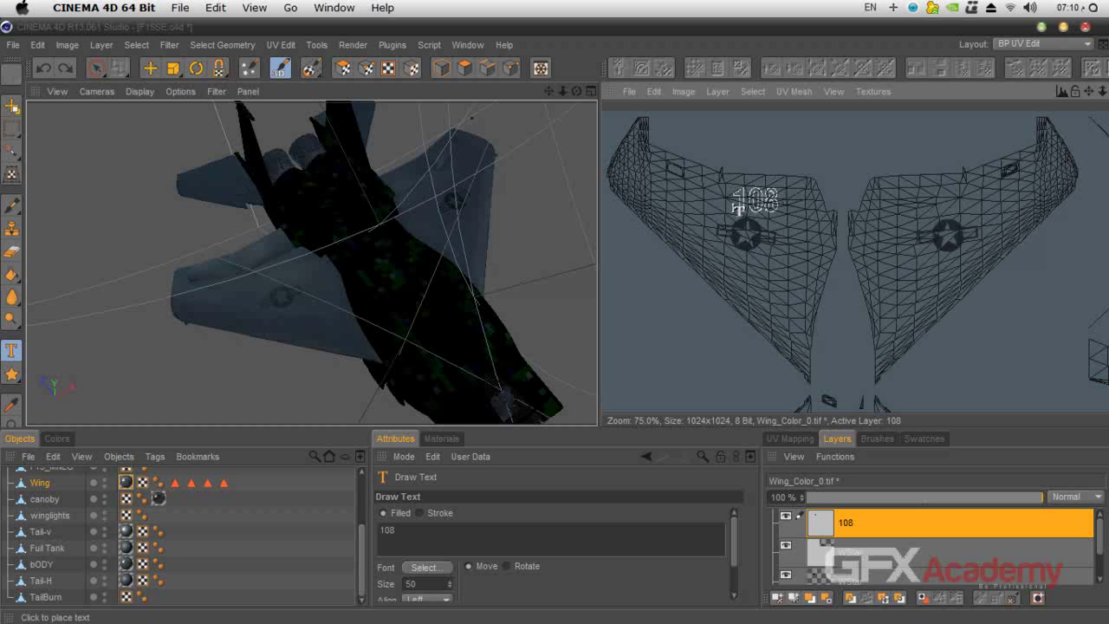
left_click(737, 208)
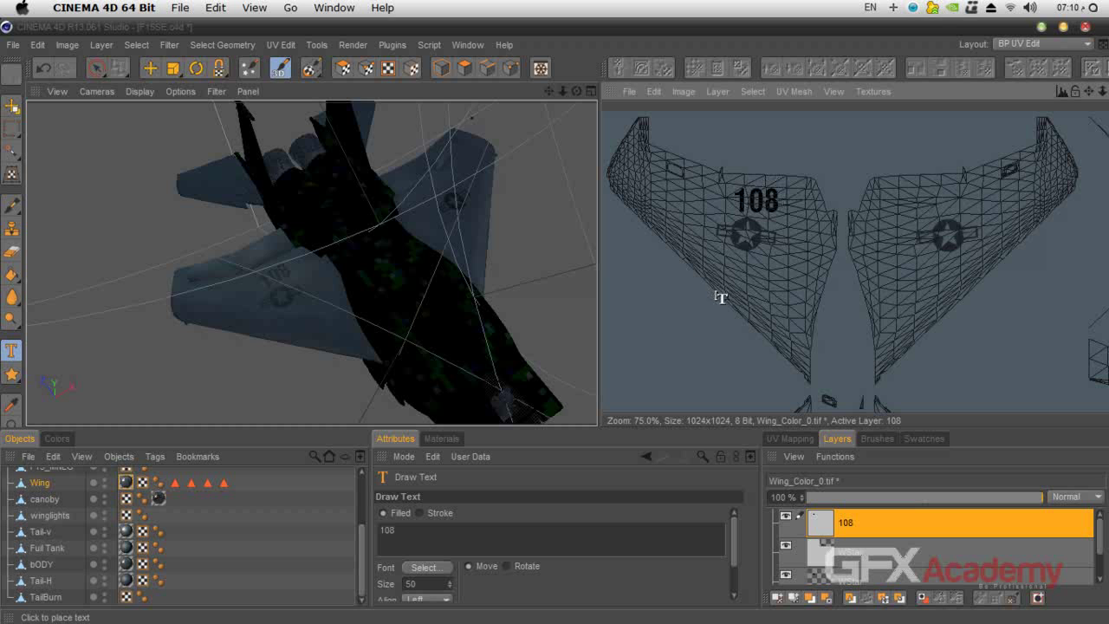
Move the 108 text slightly farther above the star with Transform Bitmap, near the wing UVs' upper edge
scroll(279, 308, "up", 4)
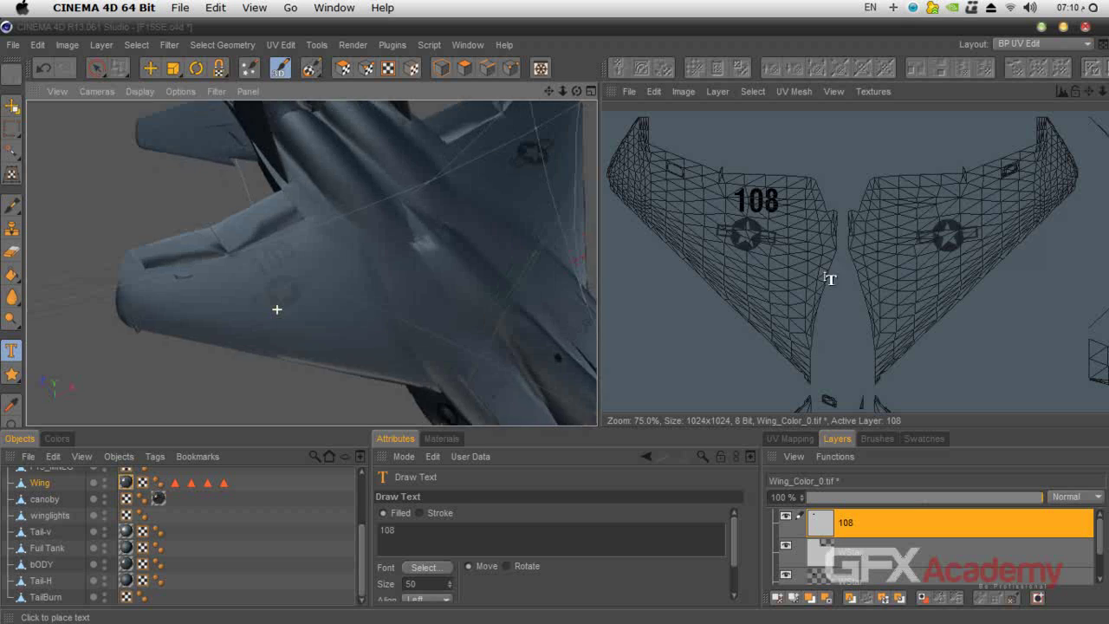
left_click(12, 176)
mouse_move(791, 185)
left_mouse_down()
mouse_move(795, 192)
mouse_move(798, 182)
mouse_move(766, 192)
mouse_move(791, 198)
mouse_move(771, 184)
left_mouse_up()
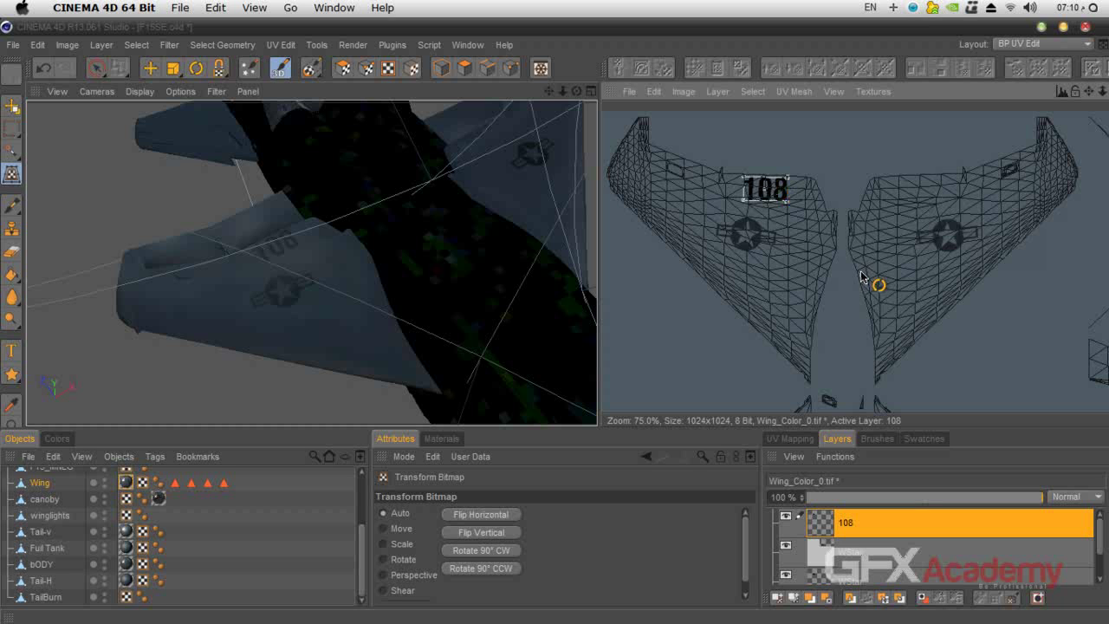
left_click_drag(577, 94, 582, 99)
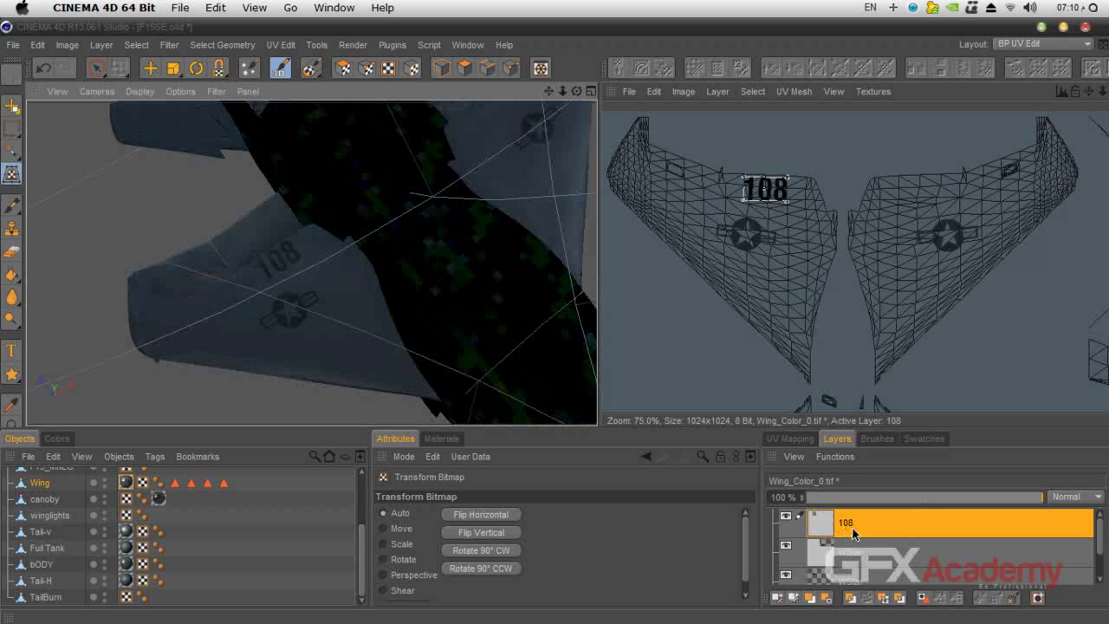
Set the 108 layer's blend mode to Multiply and its opacity to 57%
left_click(1075, 497)
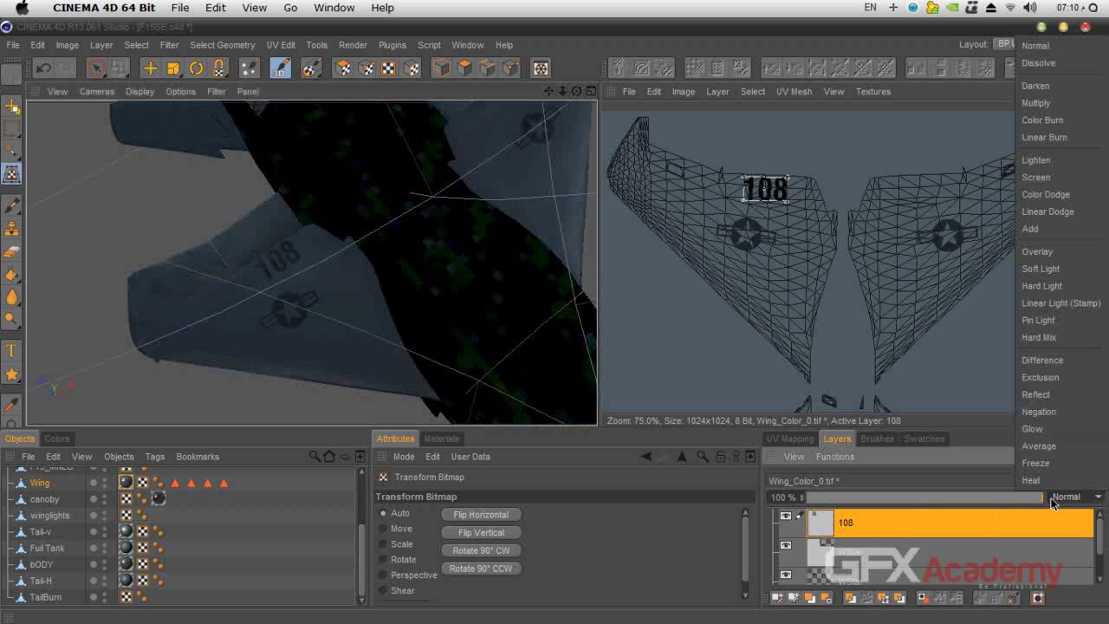
left_click(1030, 104)
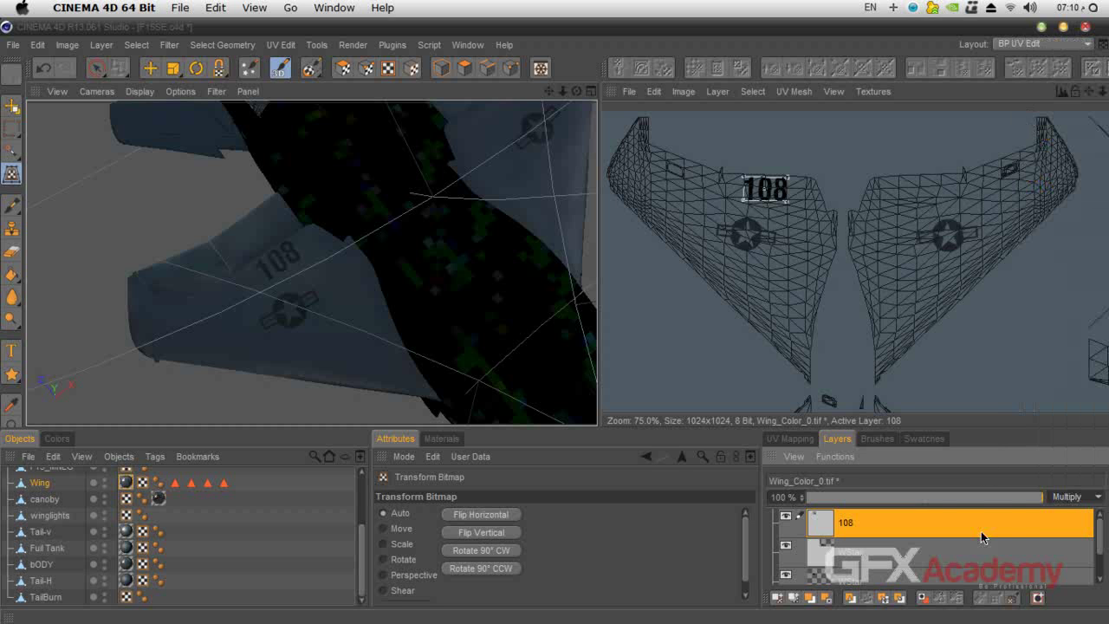
left_click_drag(1017, 499, 947, 510)
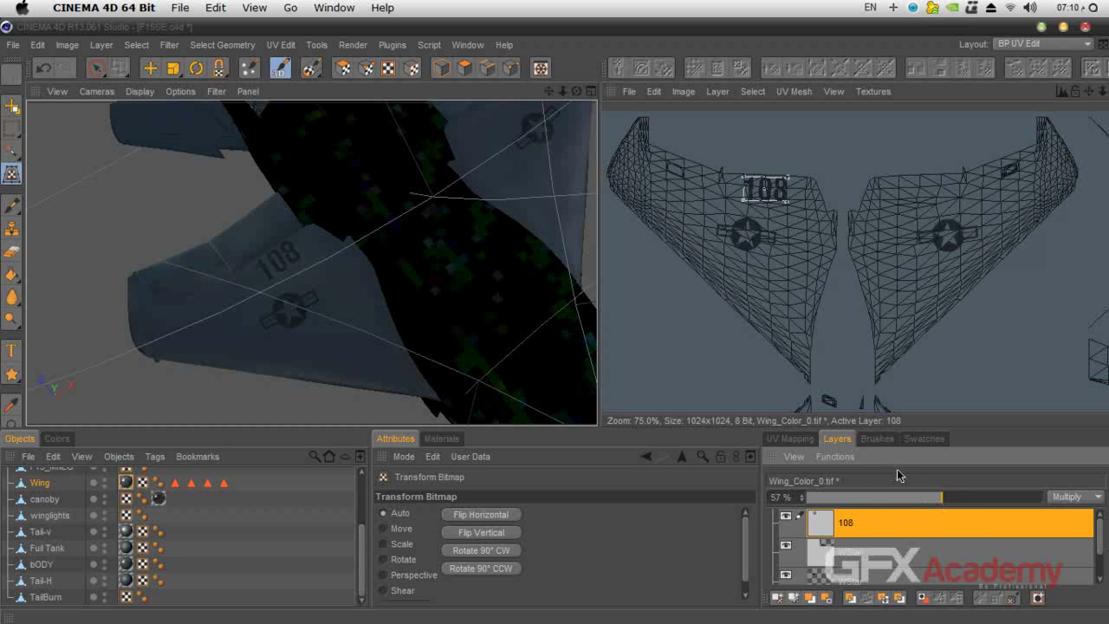
Apply the pending bitmap transform and duplicate the 108 layer in the wing color texture
left_click(862, 523)
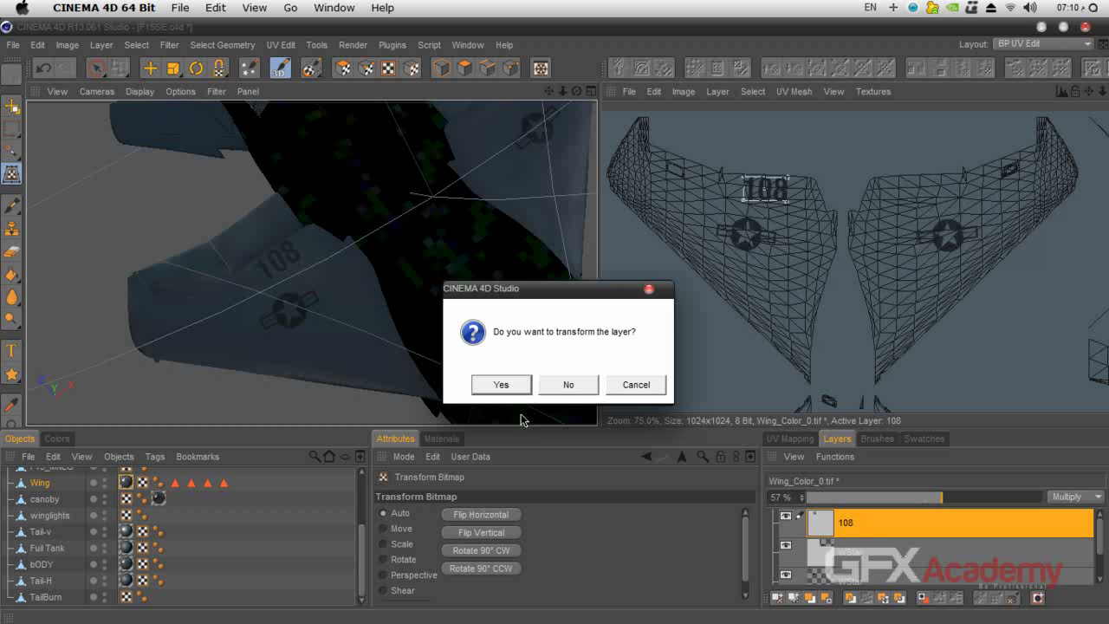
left_click(508, 390)
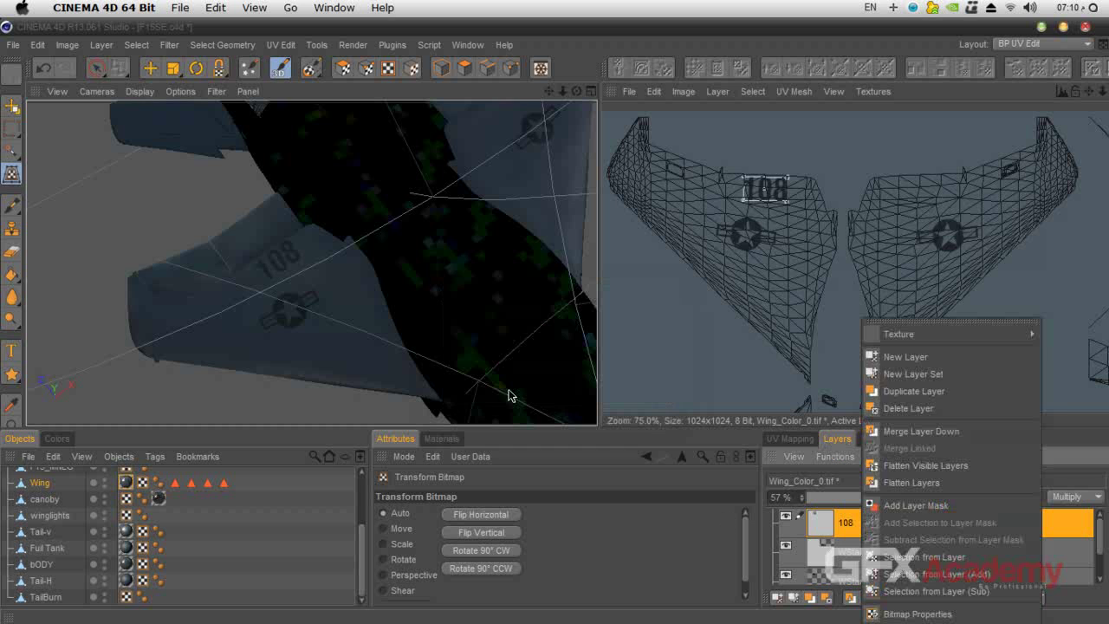
left_click(915, 391)
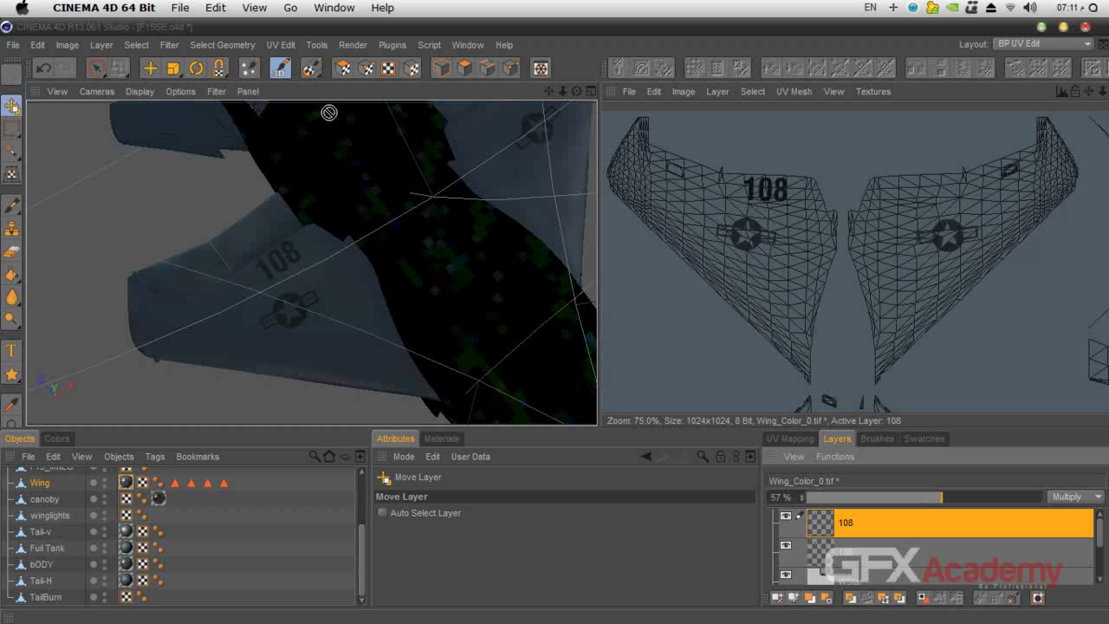
left_click(655, 93)
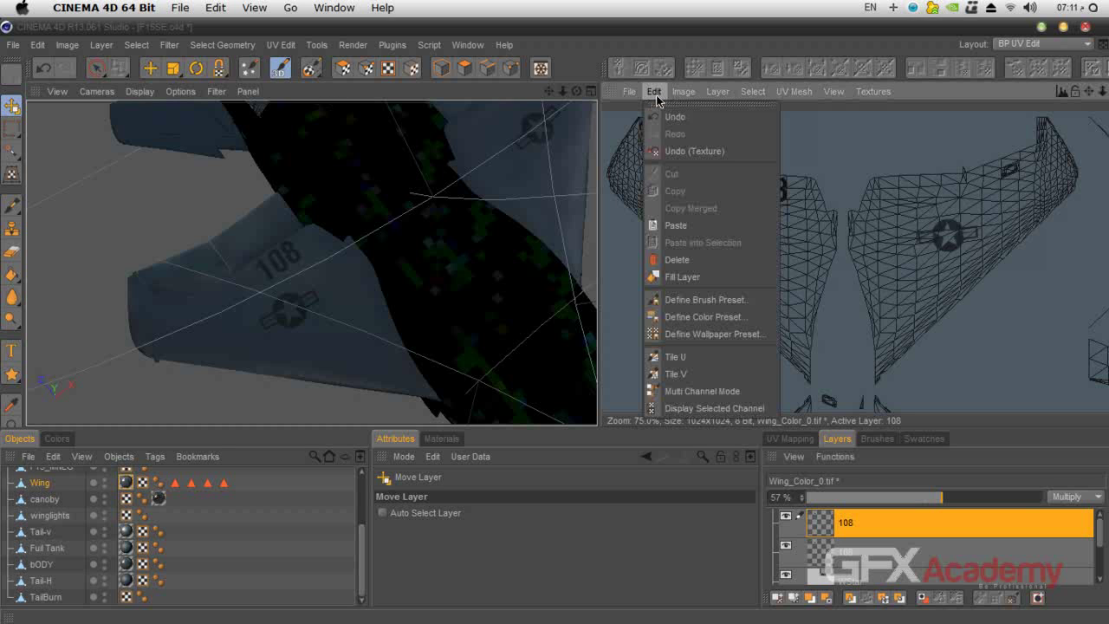
mouse_move(707, 93)
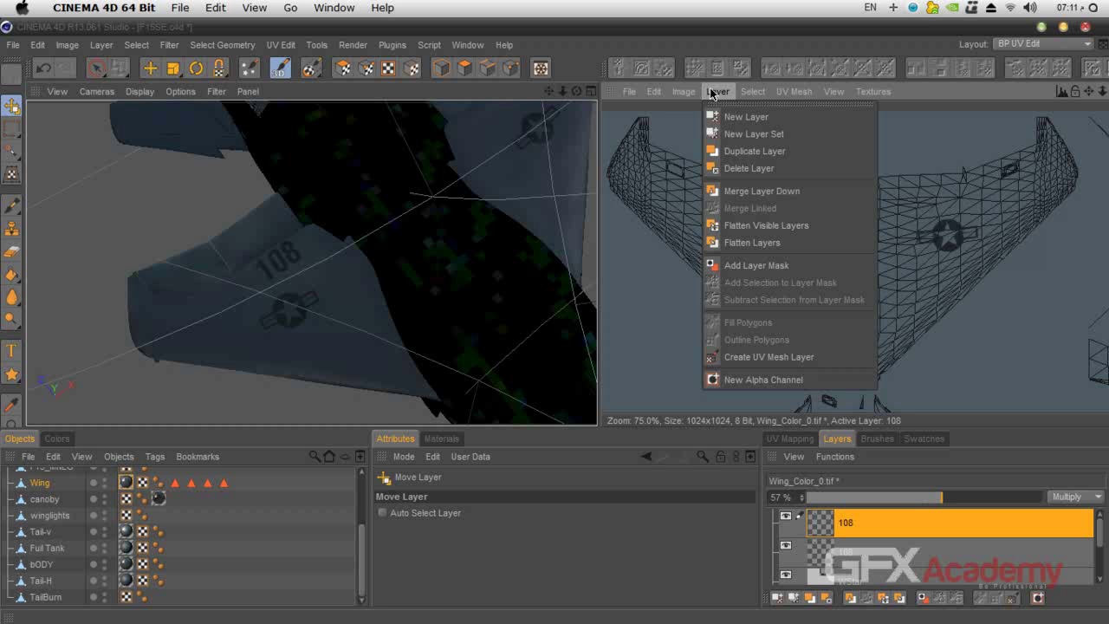
mouse_move(752, 94)
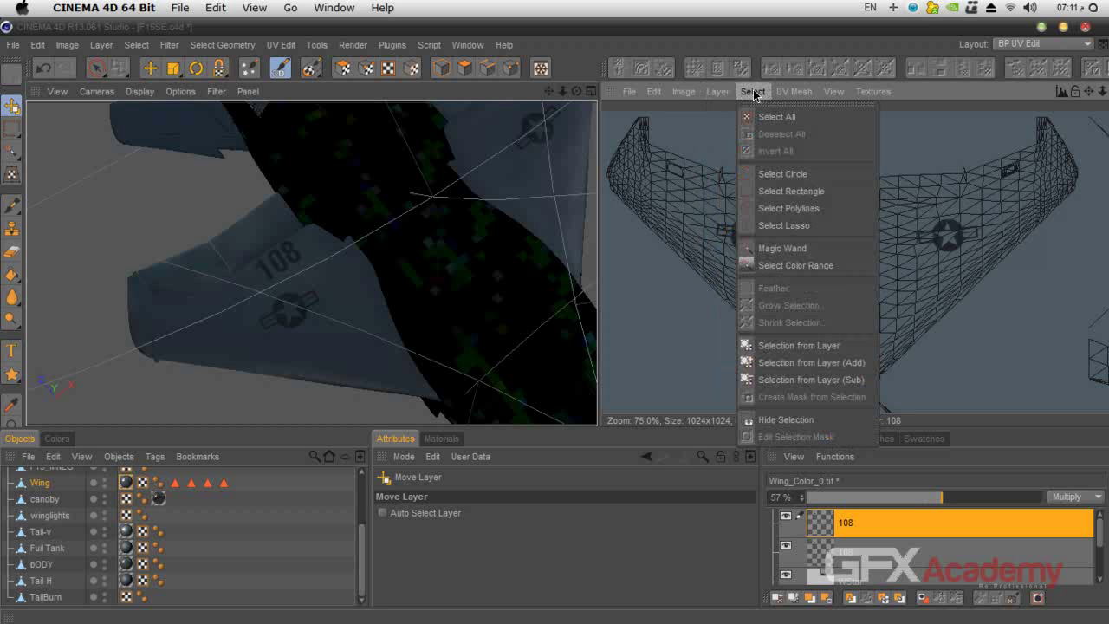
mouse_move(662, 94)
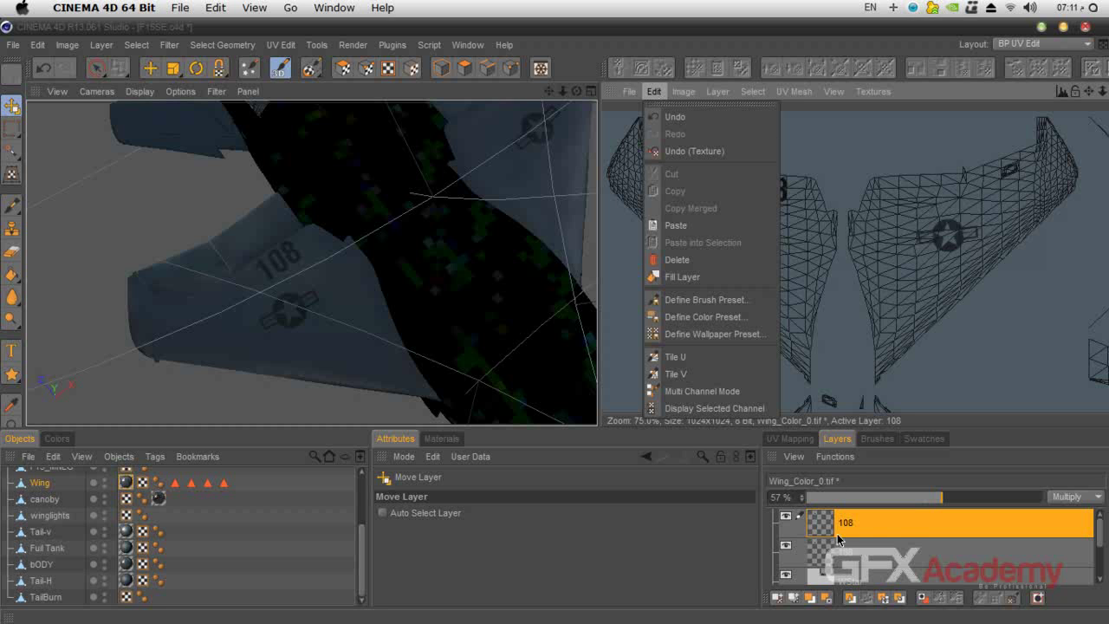
left_click(909, 523)
Flip the duplicated 108 horizontally with Transform Bitmap and move it just above the star on the right wing's UVs
left_click(12, 176)
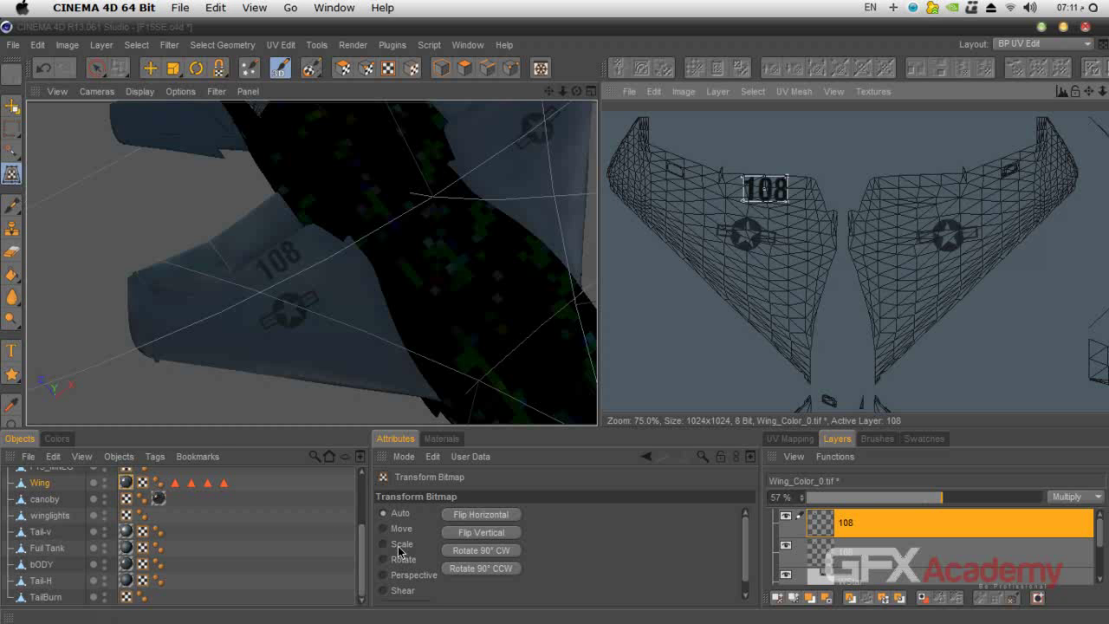
left_click(484, 514)
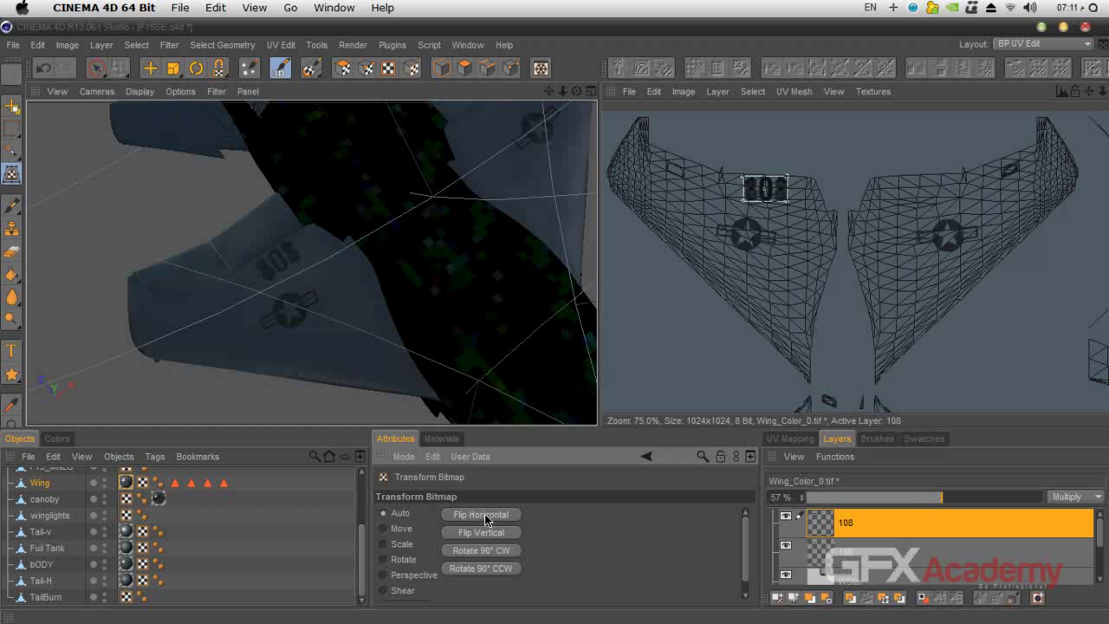
left_click_drag(784, 193, 1005, 201)
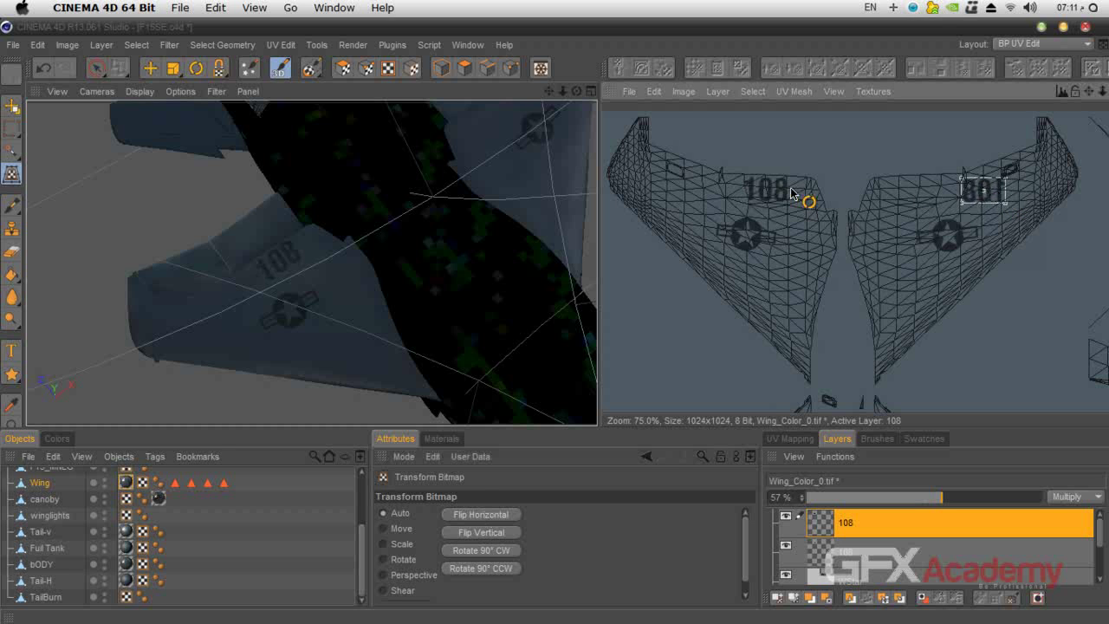
left_click_drag(549, 91, 532, 176)
left_click_drag(984, 193, 923, 198)
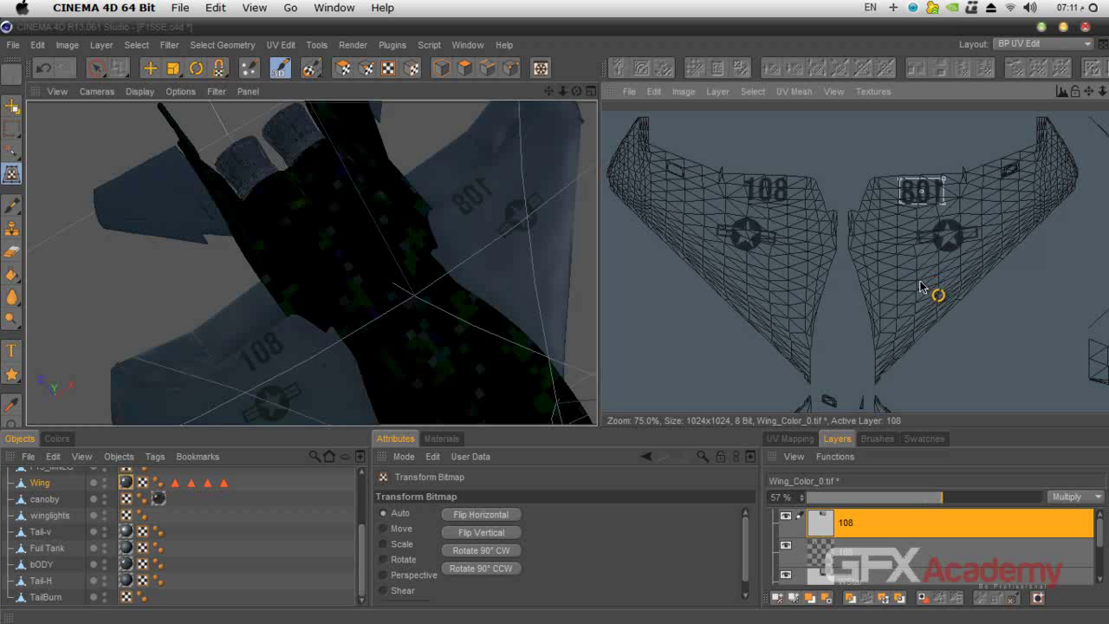
Flip the right wing's 108 horizontally once more so it reads normally, and apply the transform to the layer
left_click(482, 515)
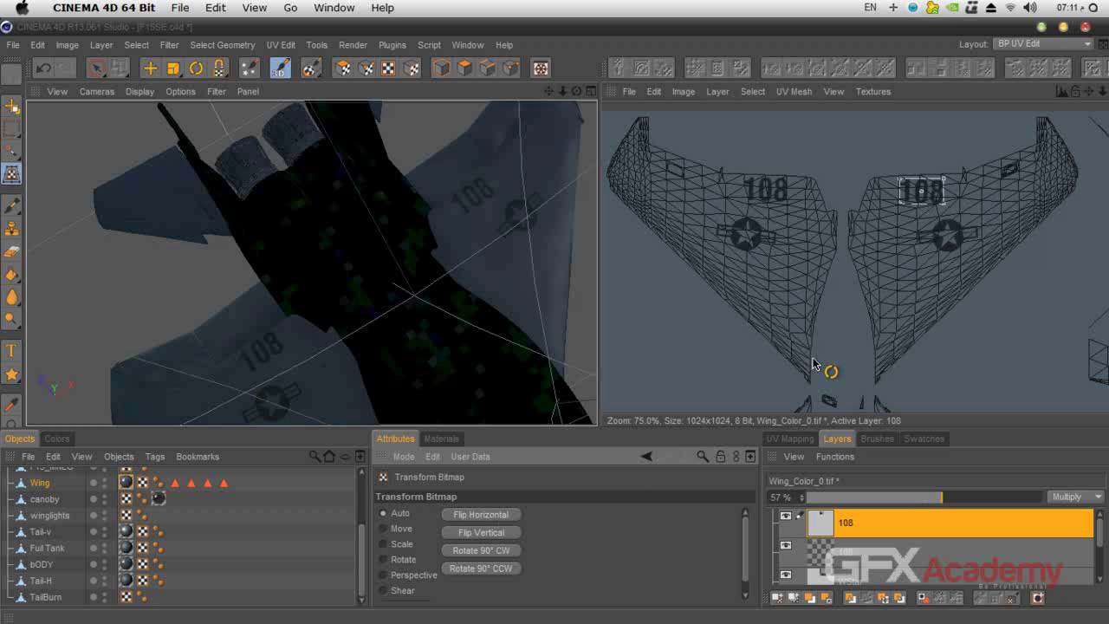
left_click_drag(956, 173, 956, 175)
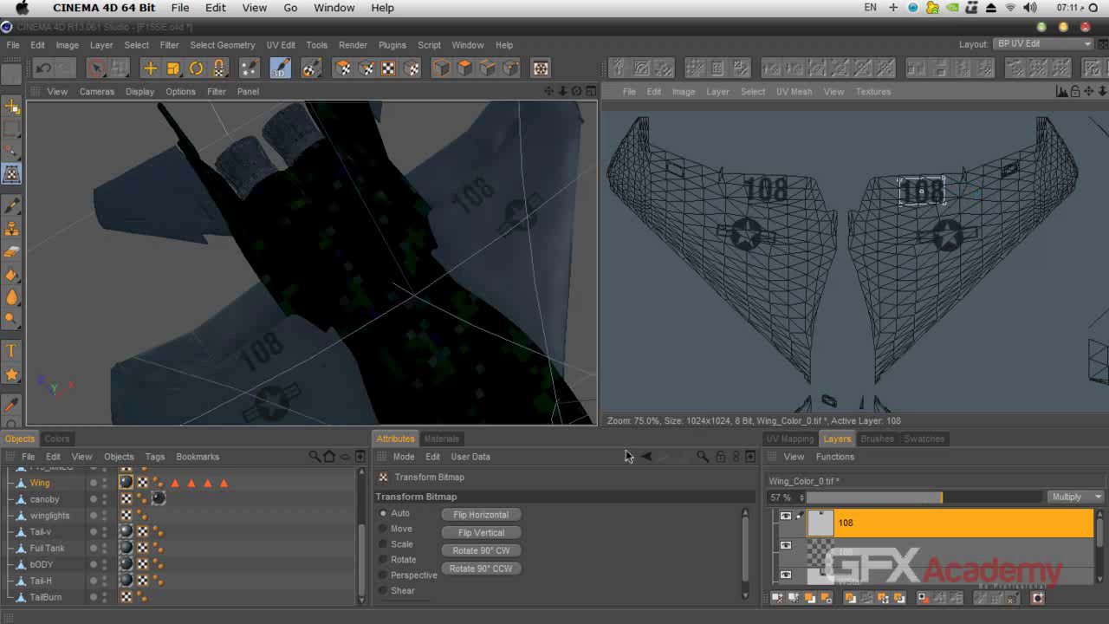
key("e")
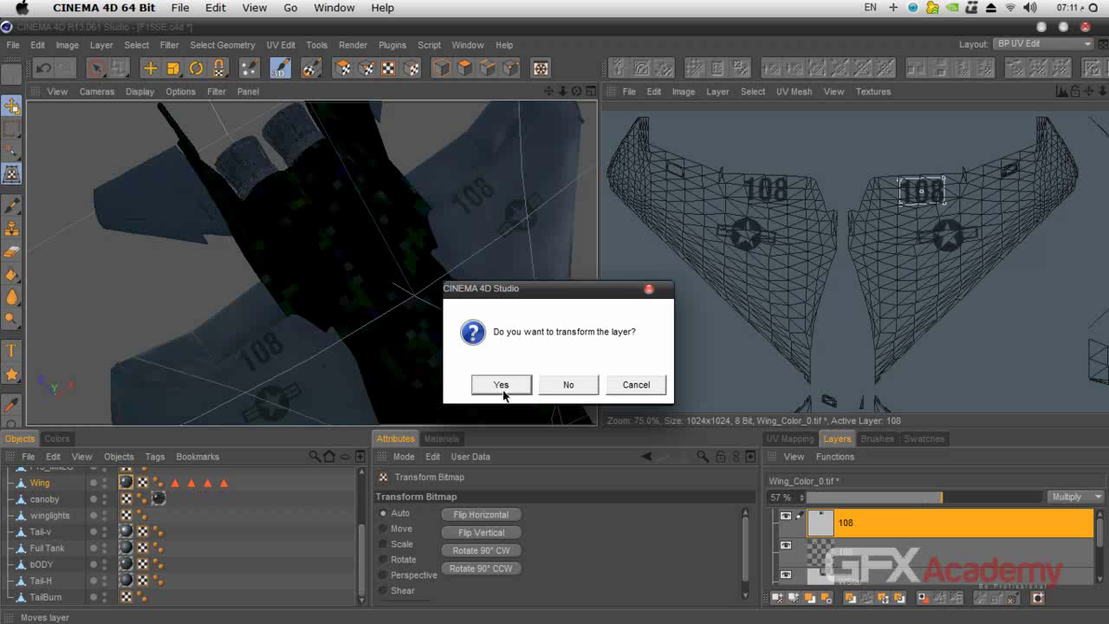
left_click(504, 391)
Enable the bODY material for painting so its color texture can be edited with the aircraft's side in view
left_click_drag(576, 91, 408, 317)
middle_click_drag(558, 391, 556, 321, "alt")
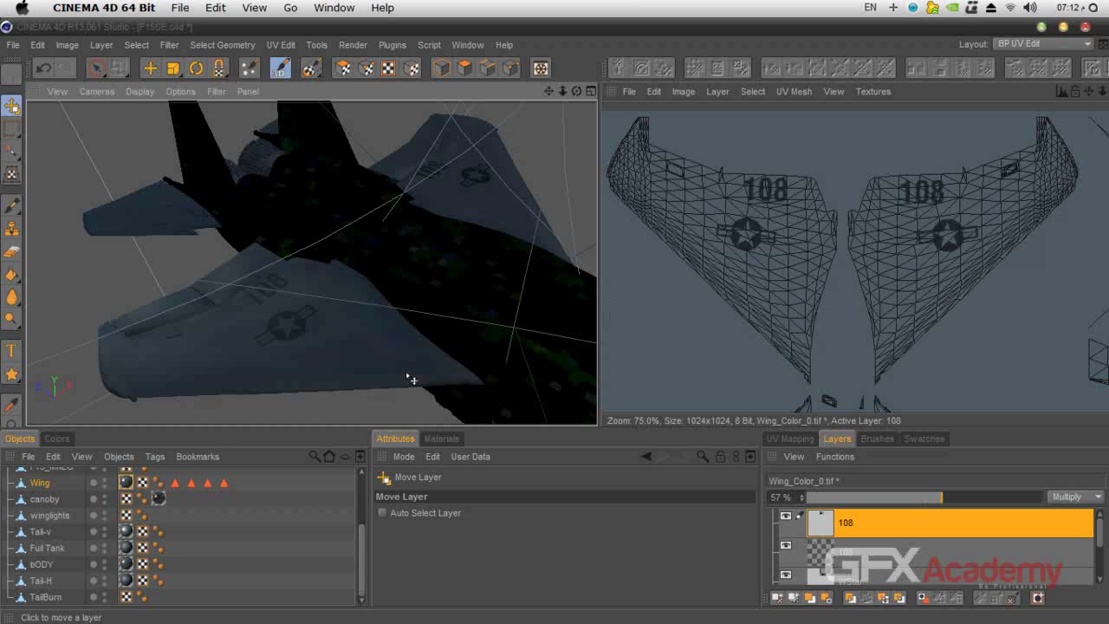
left_click_drag(549, 91, 312, 264)
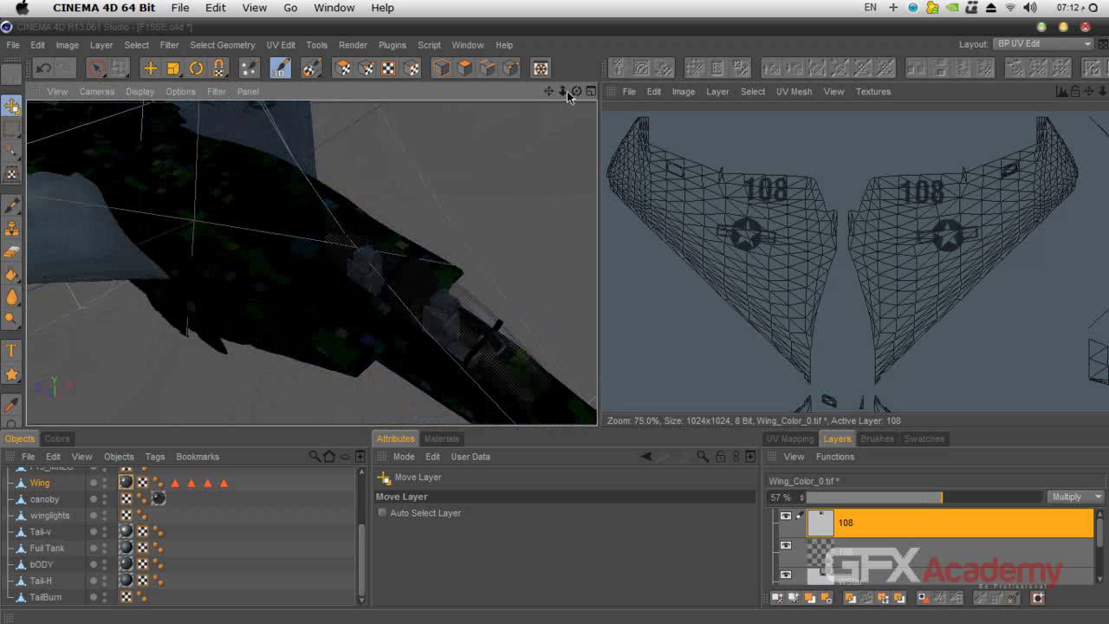
left_click_drag(576, 91, 156, 167)
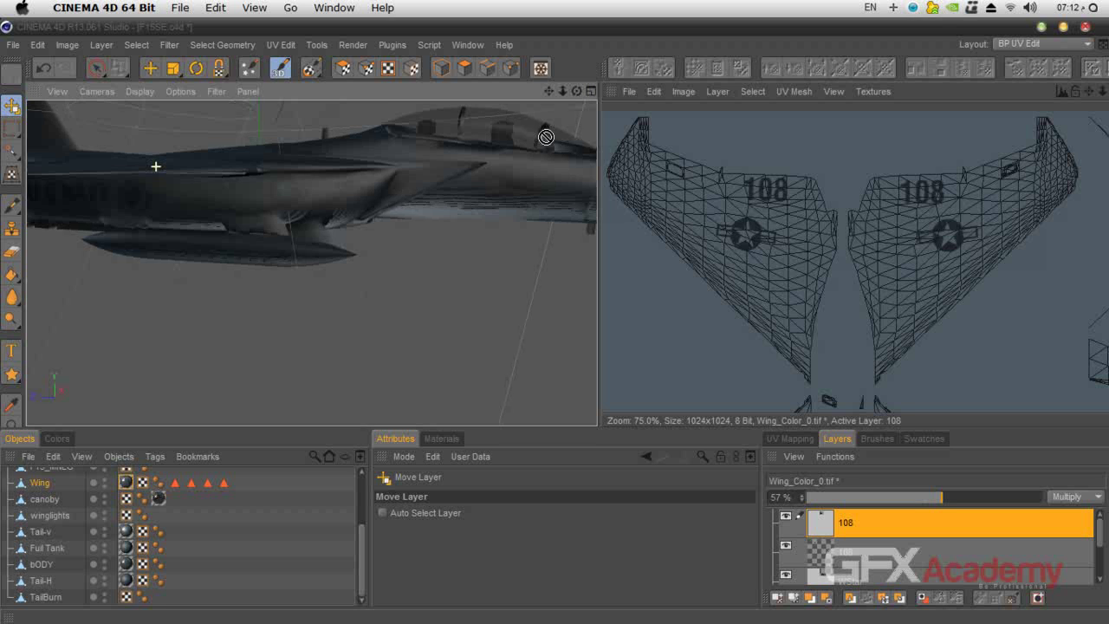
left_click(442, 438)
left_click_drag(752, 534, 747, 583)
left_click(400, 594)
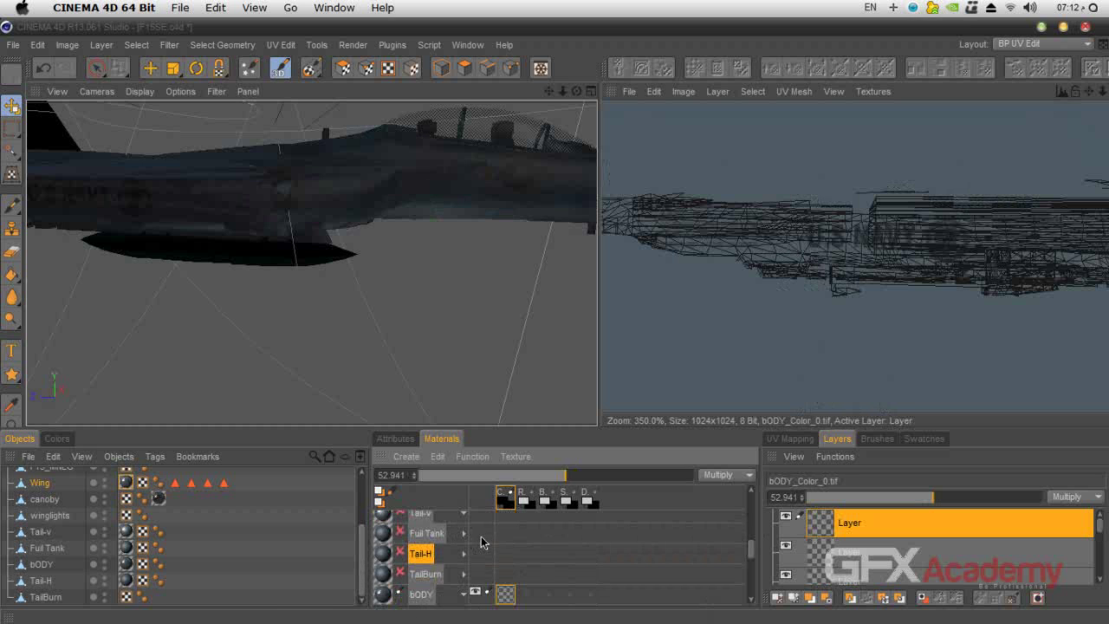
left_click_drag(549, 91, 527, 155)
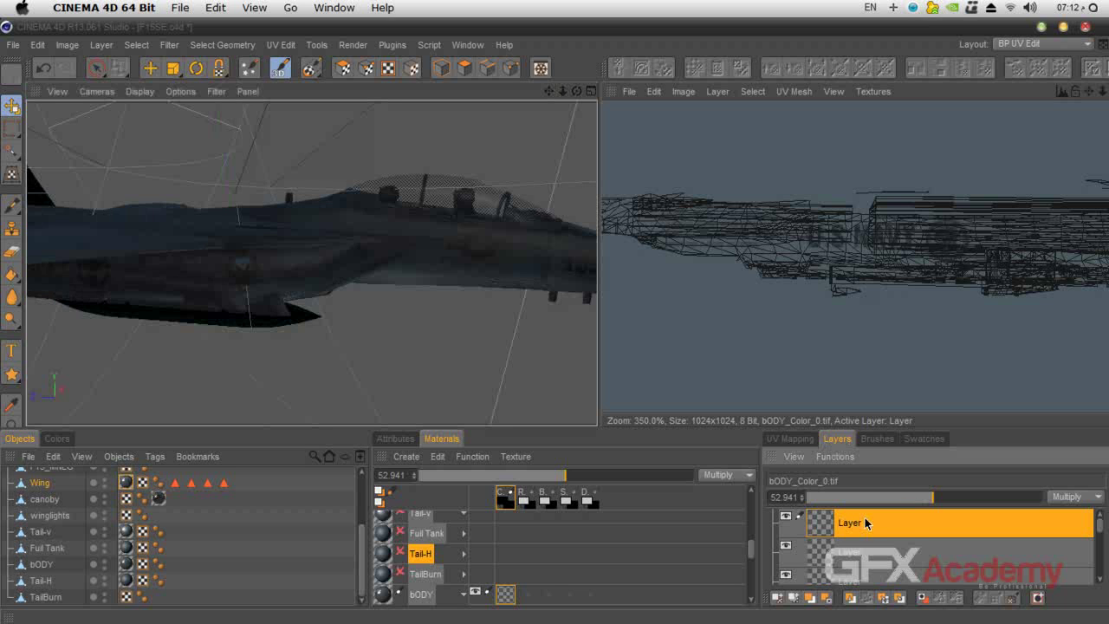
right_click(507, 597)
left_click(538, 357)
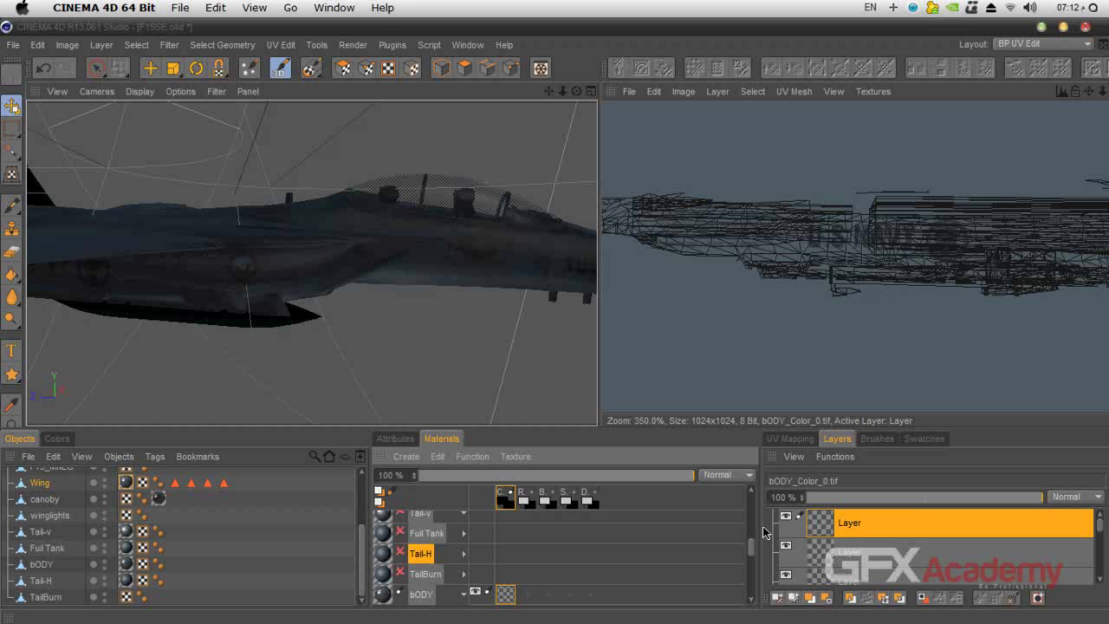
double_click(852, 524)
type("StarTri")
key("Return")
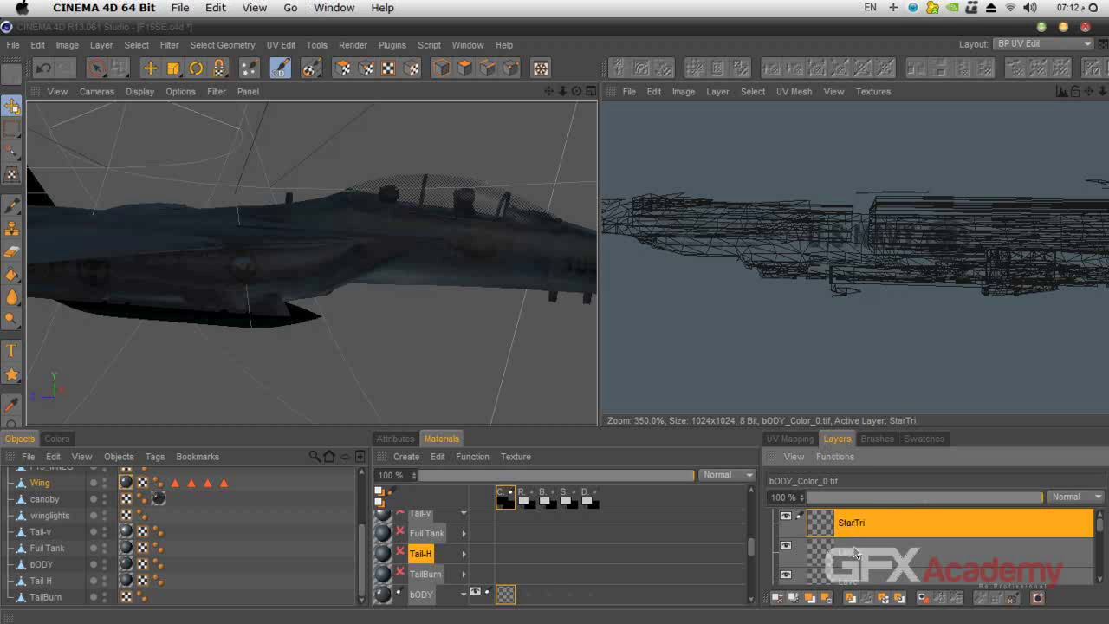
left_click(824, 598)
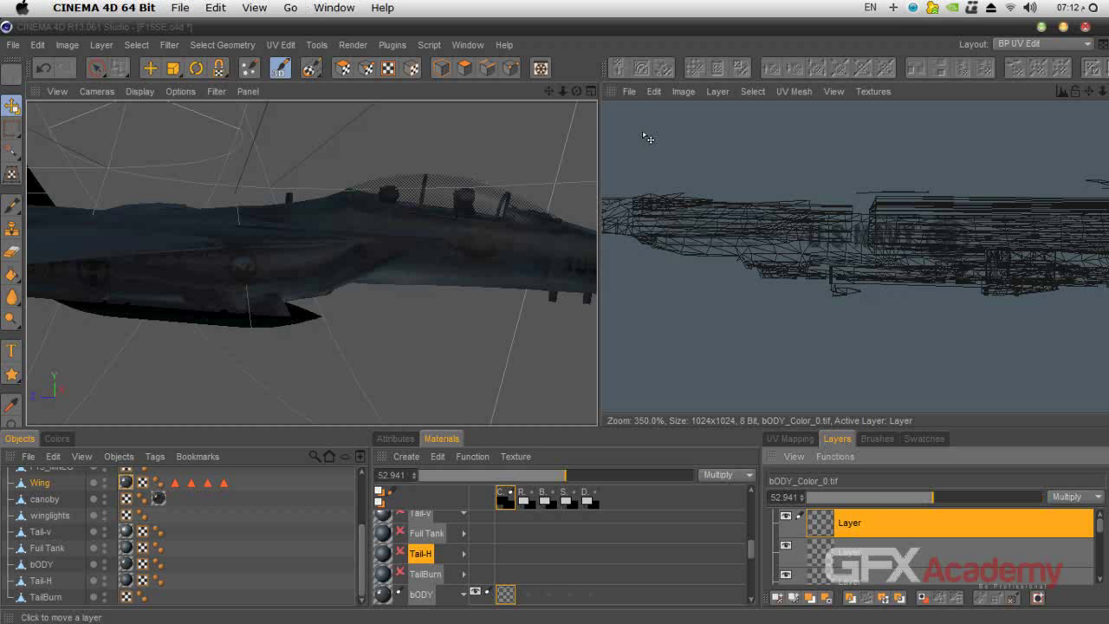
Open the StarTri.psd image from the tex folder as a texture
left_click(629, 91)
left_click_drag(913, 275, 914, 450)
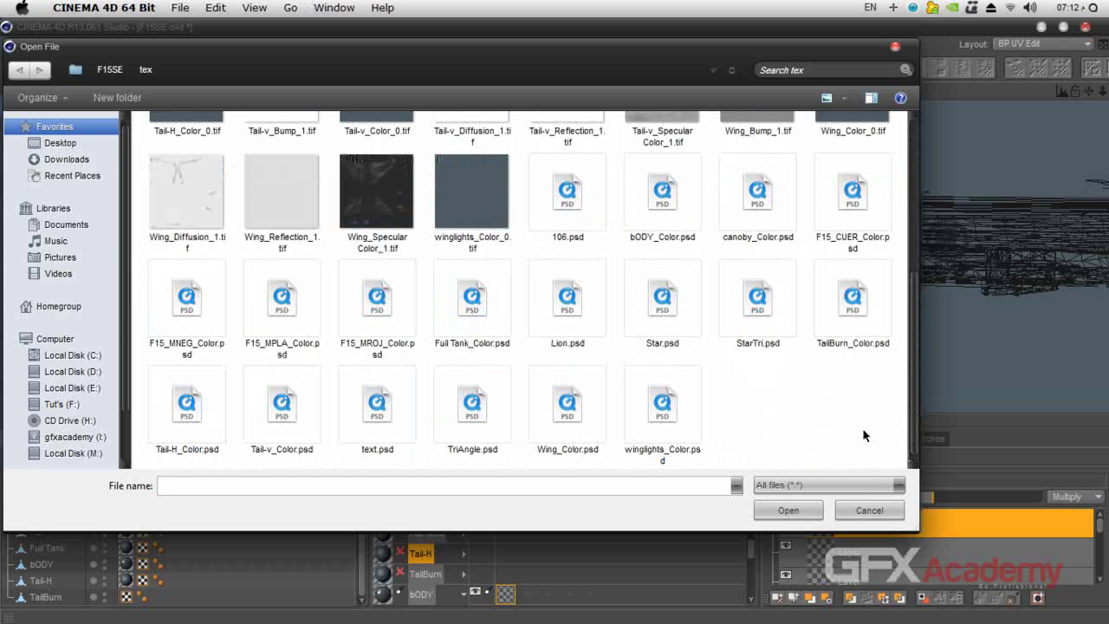
left_click(487, 414)
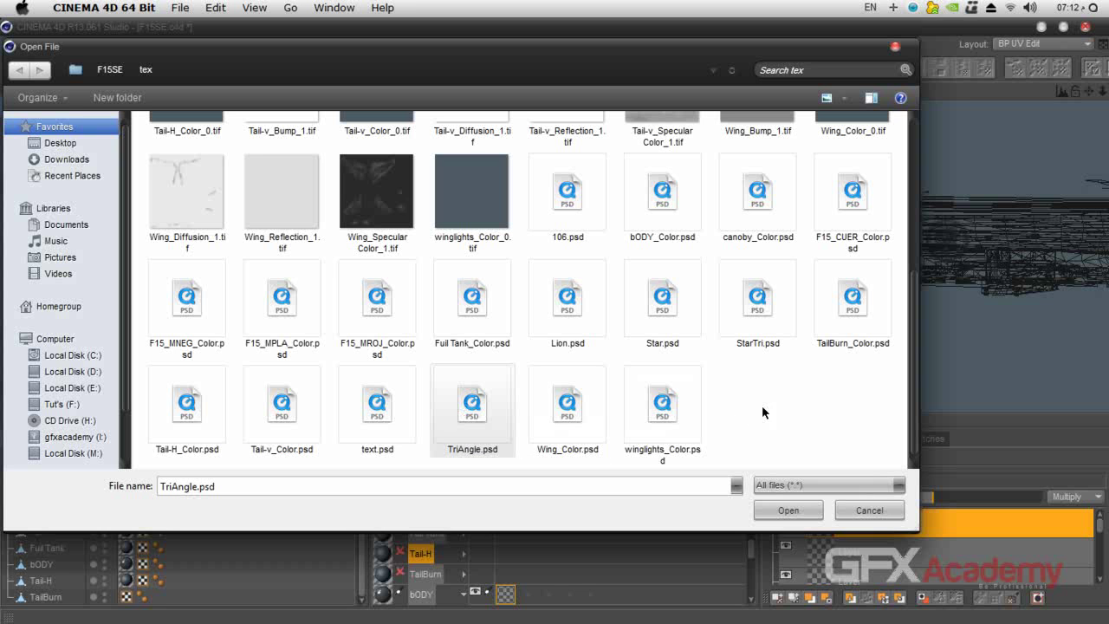
left_click(754, 303)
left_click(788, 509)
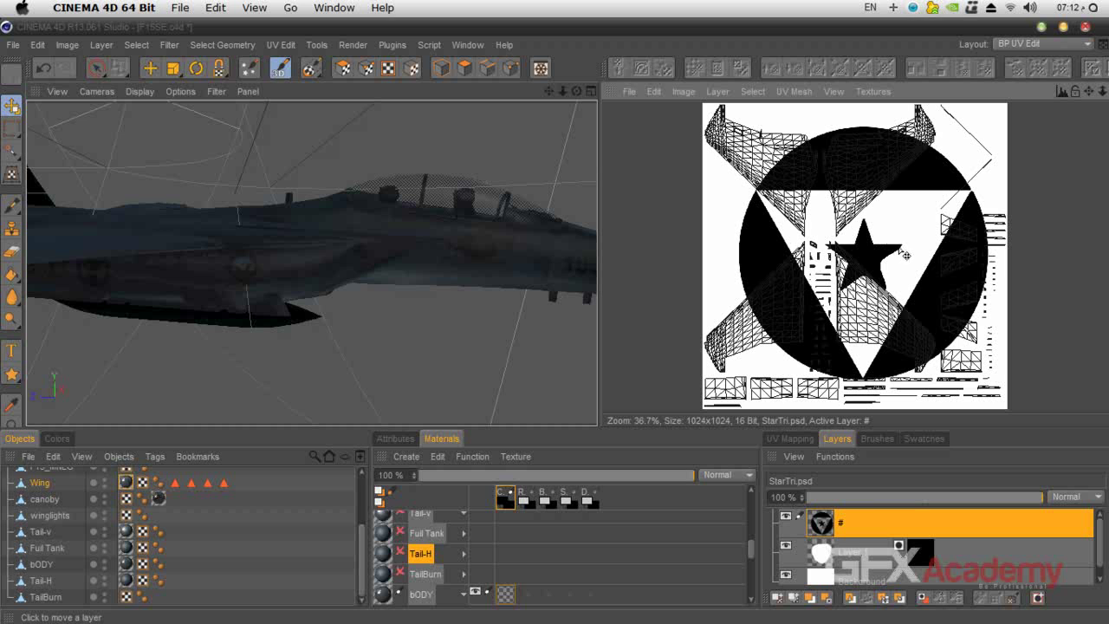
Hide the Background layer of StarTri.psd and merge the # layer down into Layer 1
left_click(786, 575)
scroll(1001, 554, "down", 1)
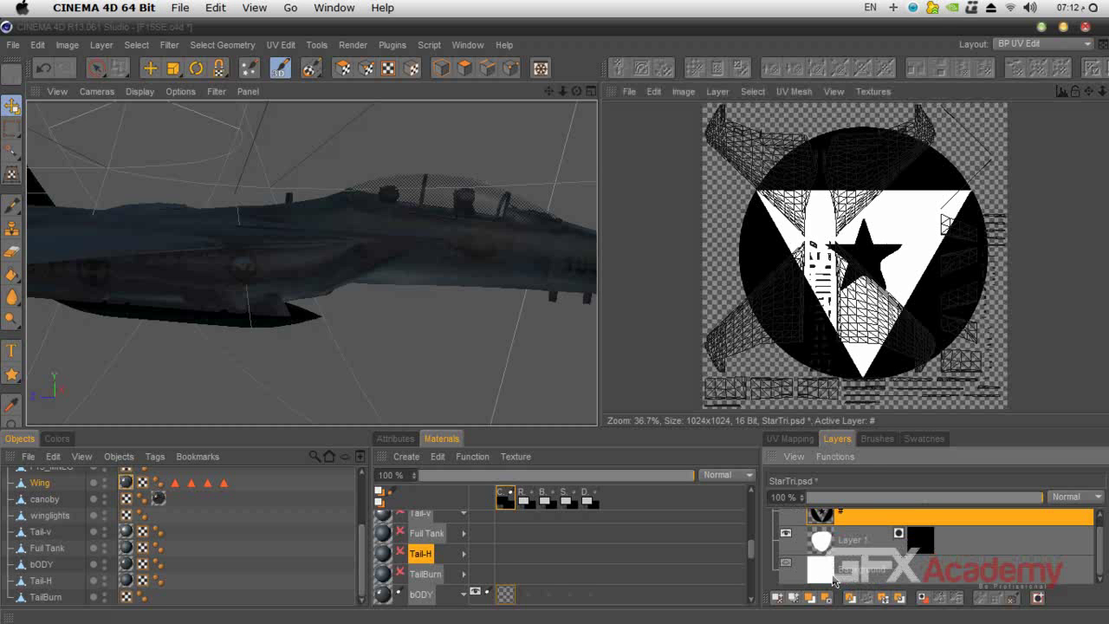
scroll(824, 573, "up", 1)
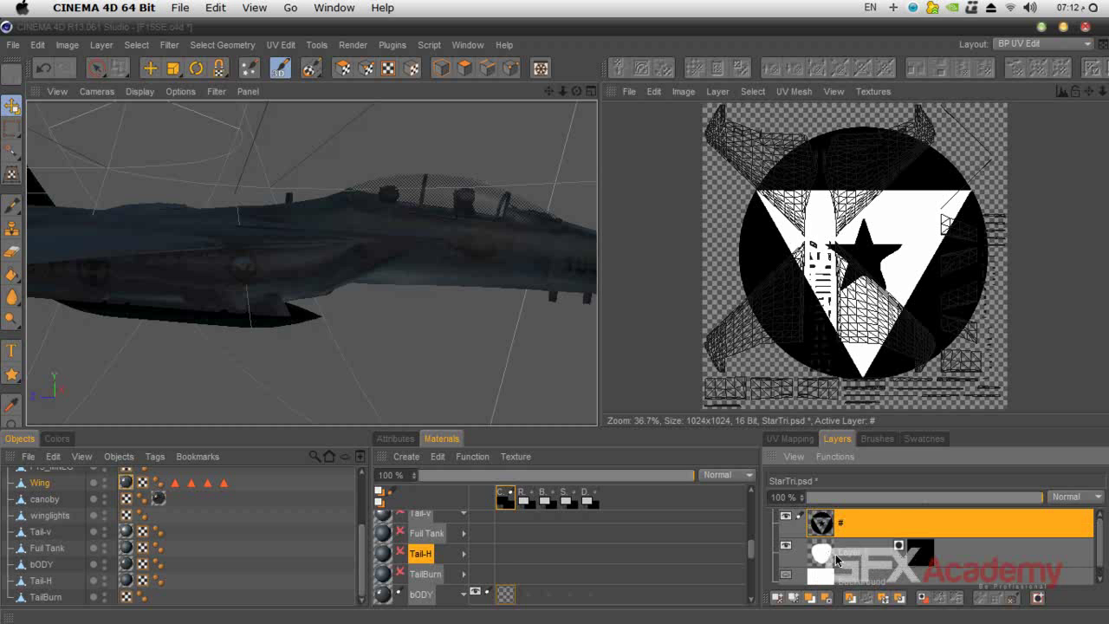
right_click(866, 519)
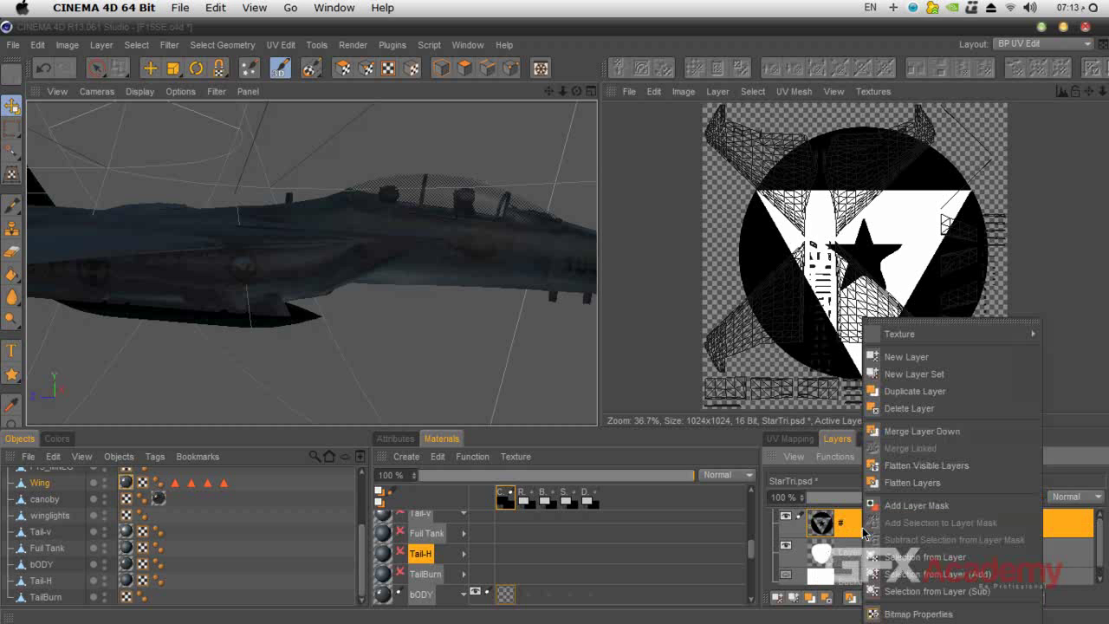
left_click(915, 430)
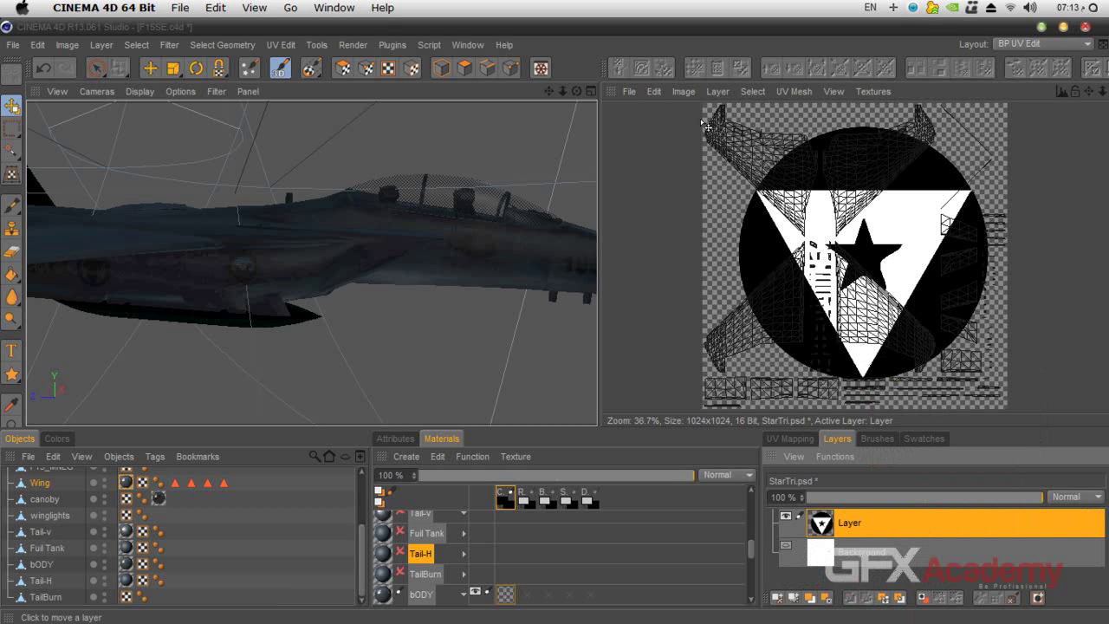
Select all of the merged star-triangle layer and copy it
left_click(744, 90)
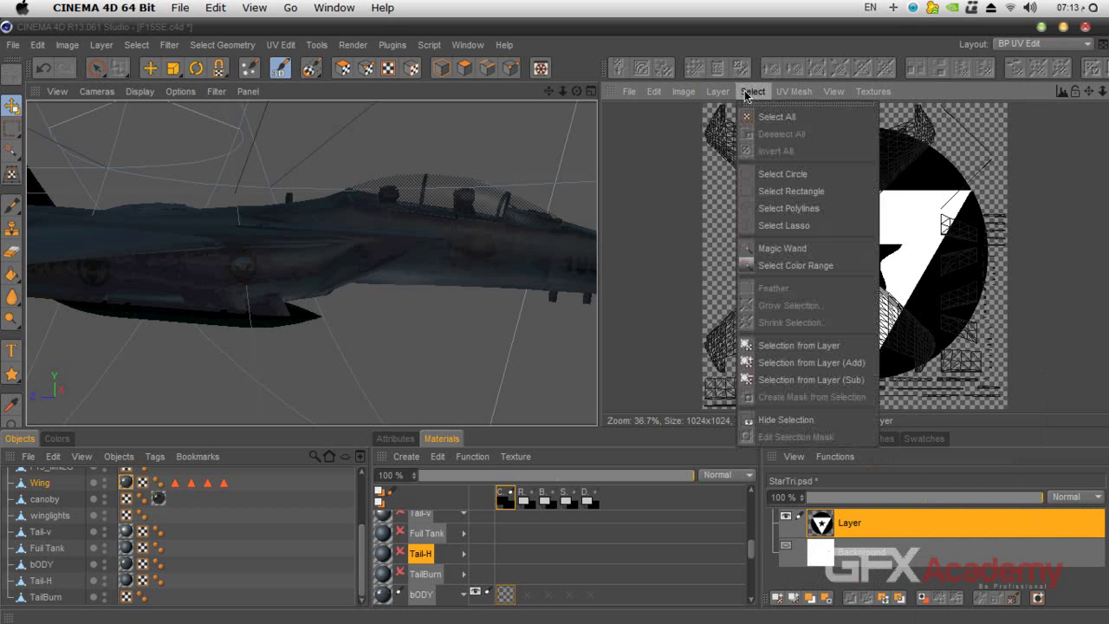
left_click(770, 113)
left_click(653, 91)
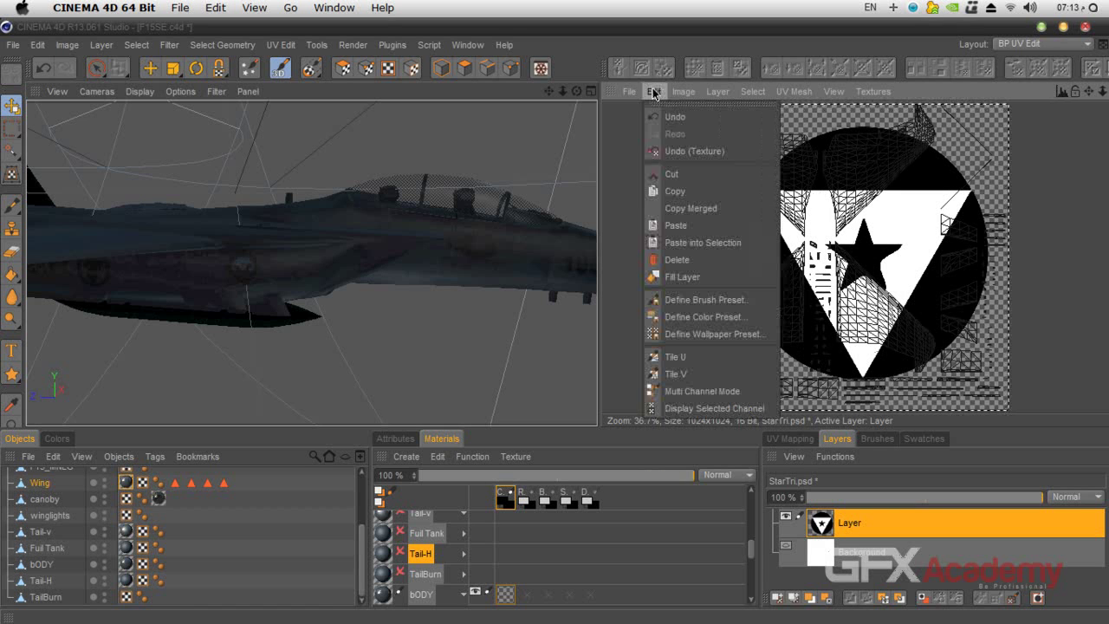
Copy the star-and-triangle emblem layer from StarTri.psd and paste it into the bODY_Color_0.tif texture
left_click(680, 191)
left_click(873, 91)
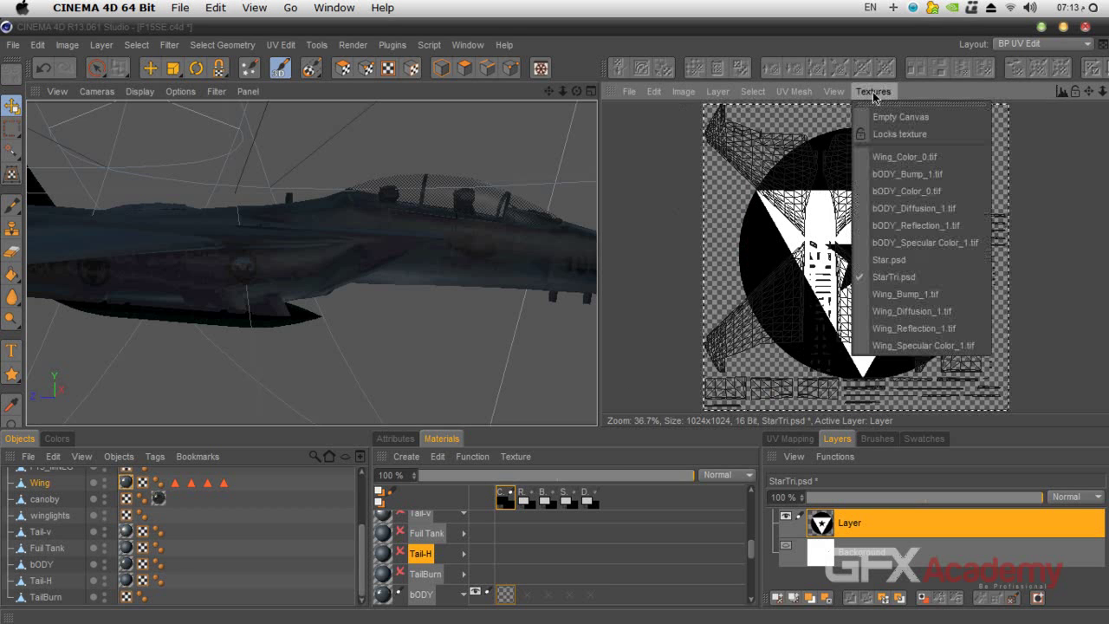
left_click(907, 192)
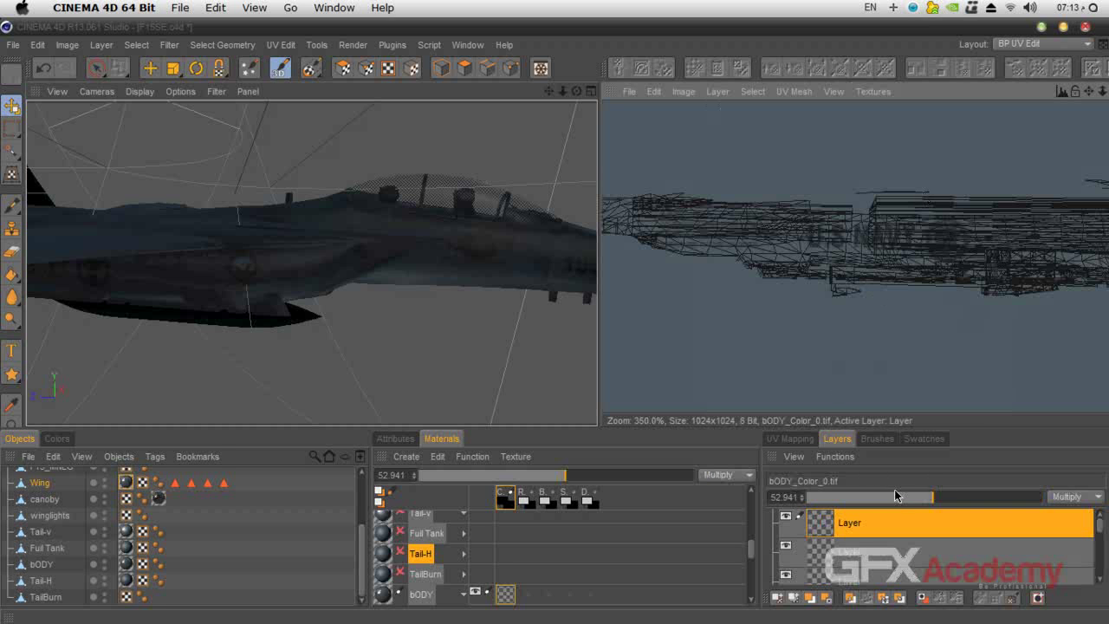
left_click(653, 91)
left_click(684, 228)
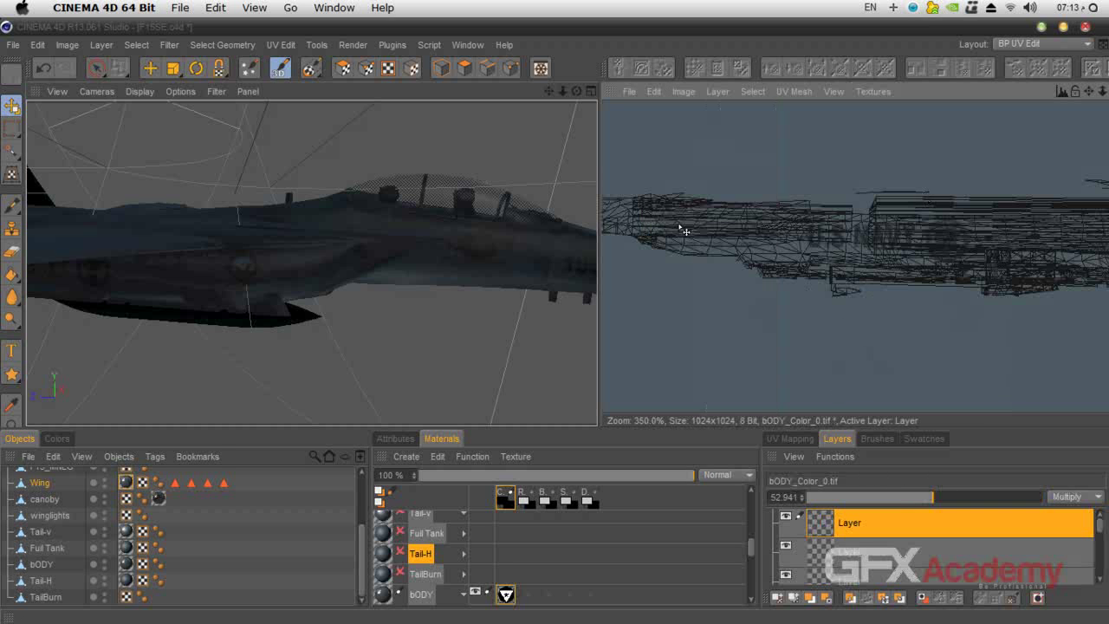
Scale the pasted emblem down and move it onto the upper fuselage side near the cockpit in the body texture
scroll(951, 253, "down", 10)
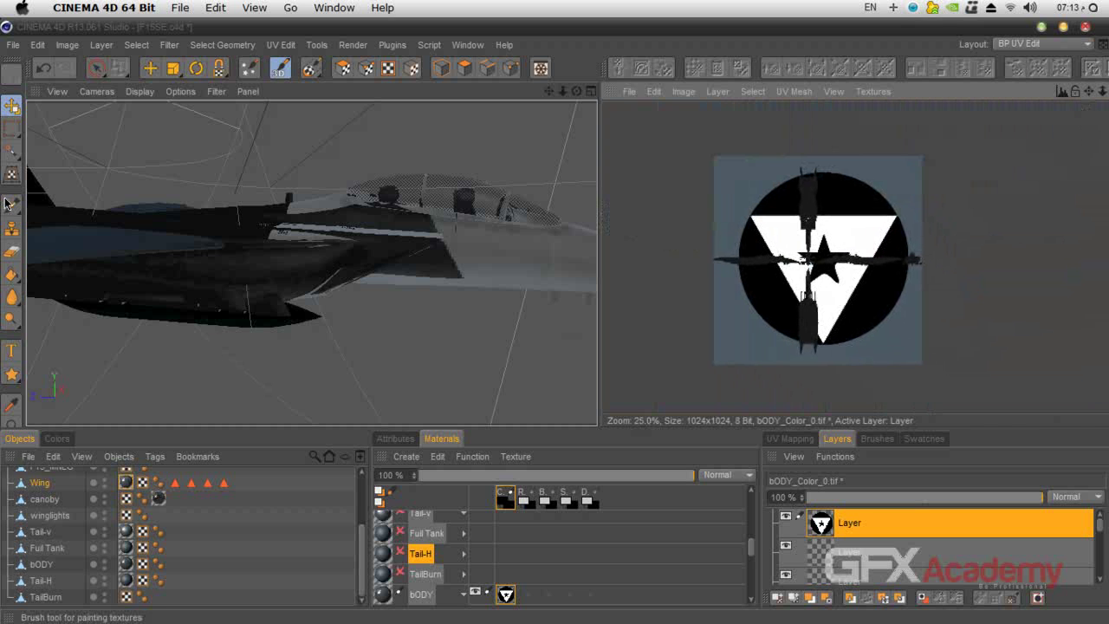
left_click(12, 173)
left_click_drag(923, 158, 765, 265)
scroll(765, 266, "up", 6)
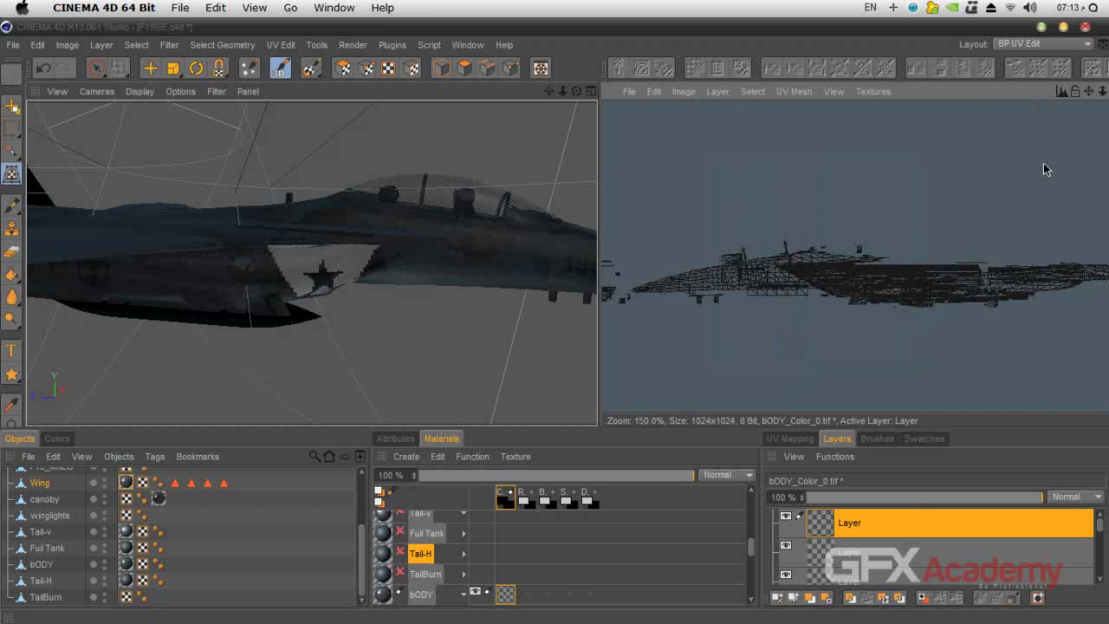
left_click_drag(1088, 91, 1108, 22)
mouse_move(768, 183)
left_mouse_down()
mouse_move(712, 218)
mouse_move(704, 239)
mouse_move(736, 227)
mouse_move(756, 187)
left_mouse_up()
scroll(767, 221, "up", 5)
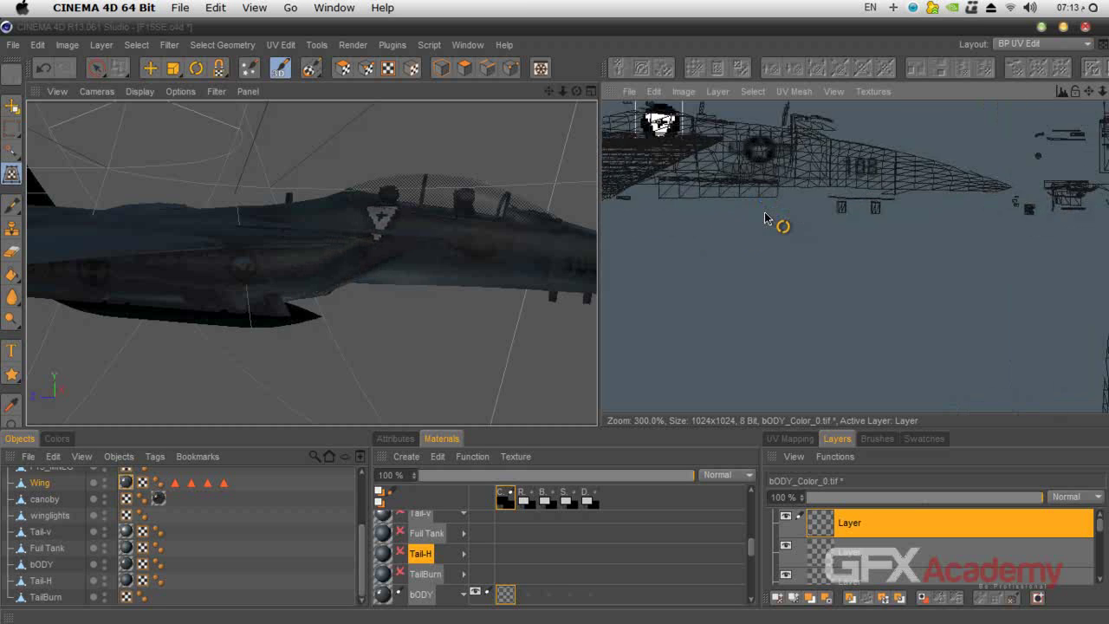
Shrink the emblem to about half its size, tilt it slightly clockwise, and apply the layer transformation
left_click_drag(1088, 91, 1108, 277)
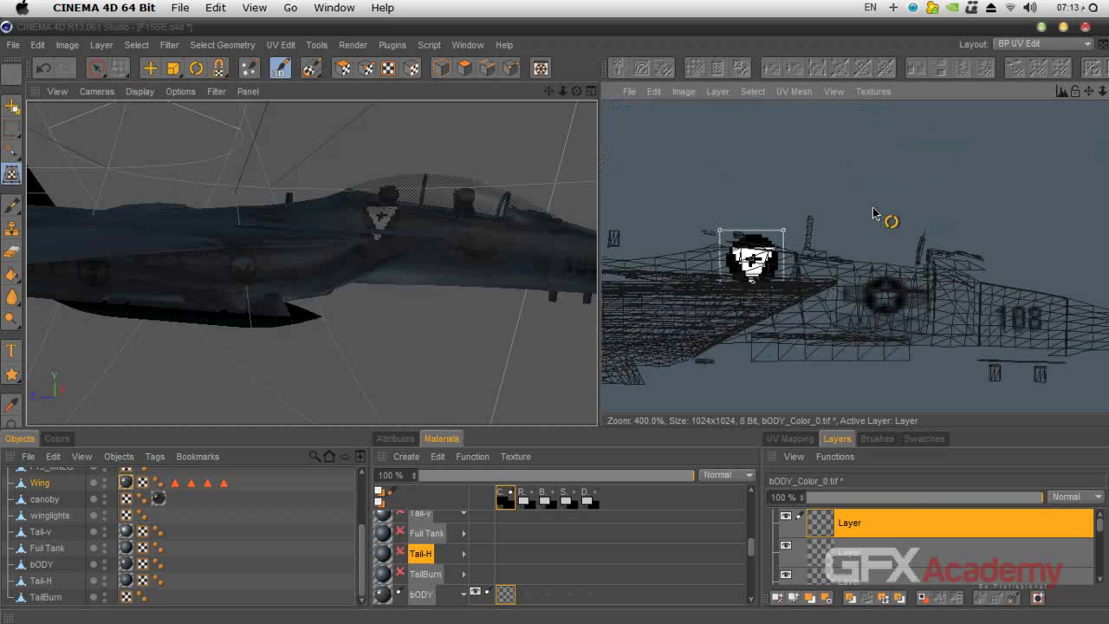
scroll(794, 282, "up", 2)
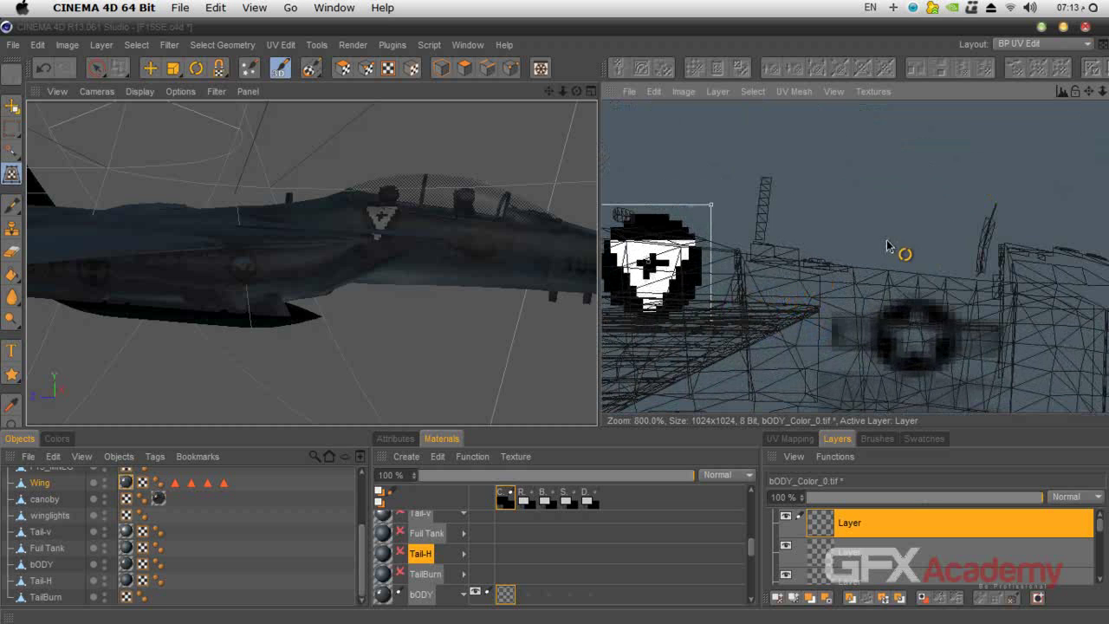
middle_click_drag(789, 269, 969, 224, "alt")
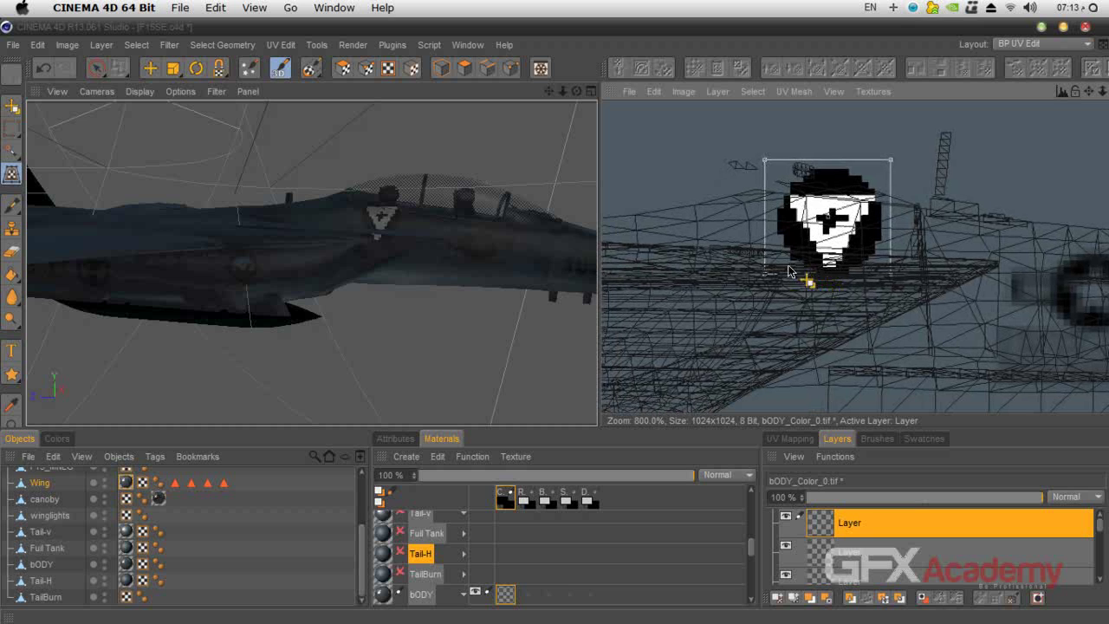
left_click_drag(891, 162, 818, 227)
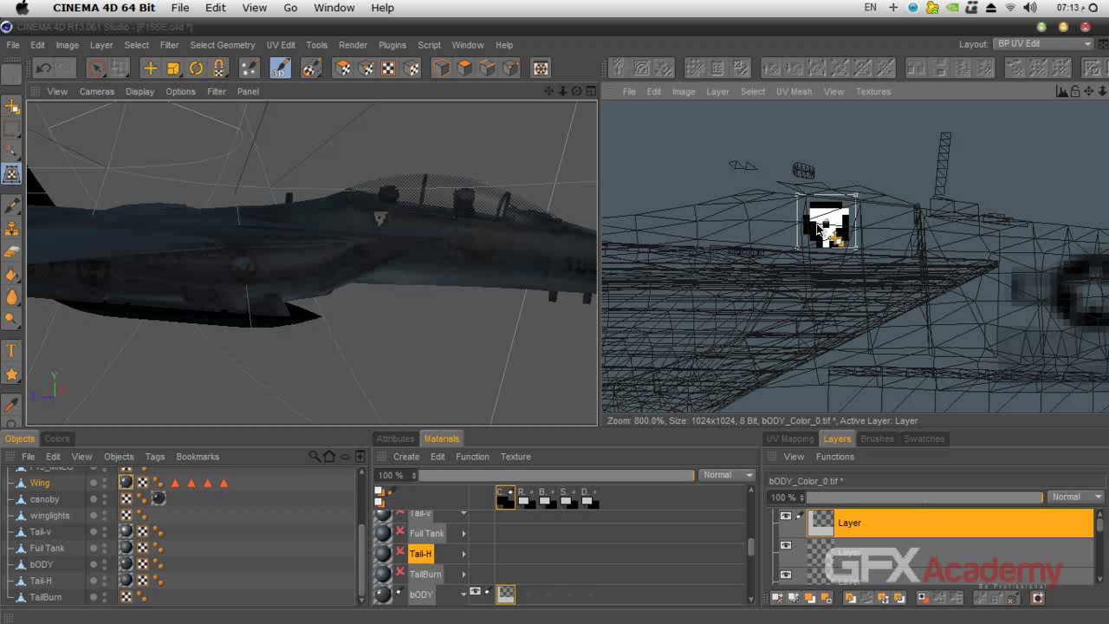
left_click_drag(863, 196, 866, 199)
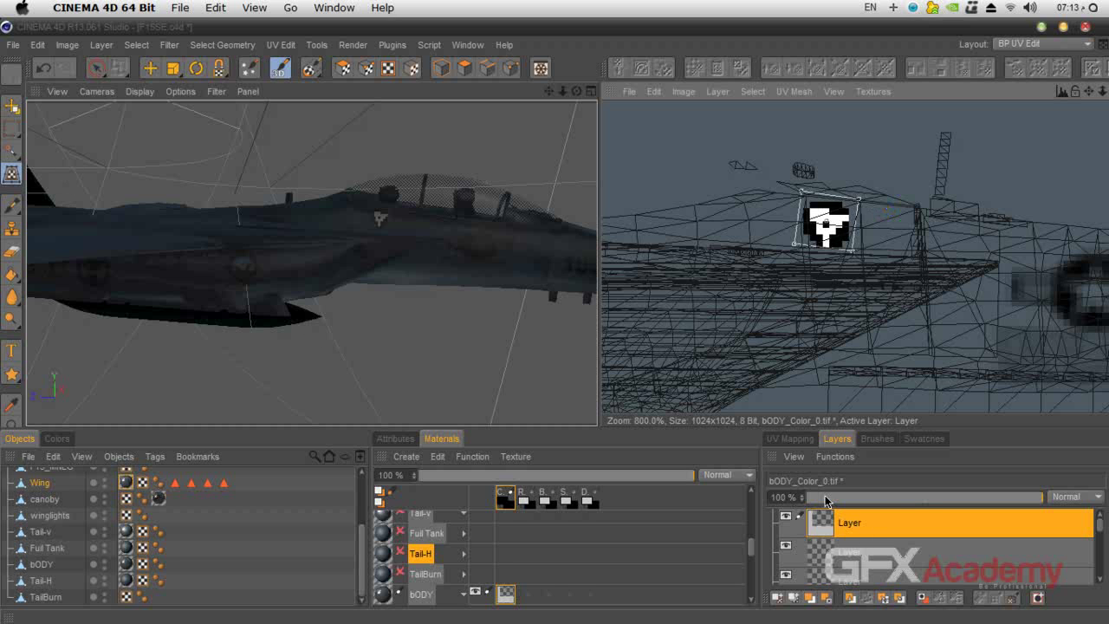
left_click(851, 522)
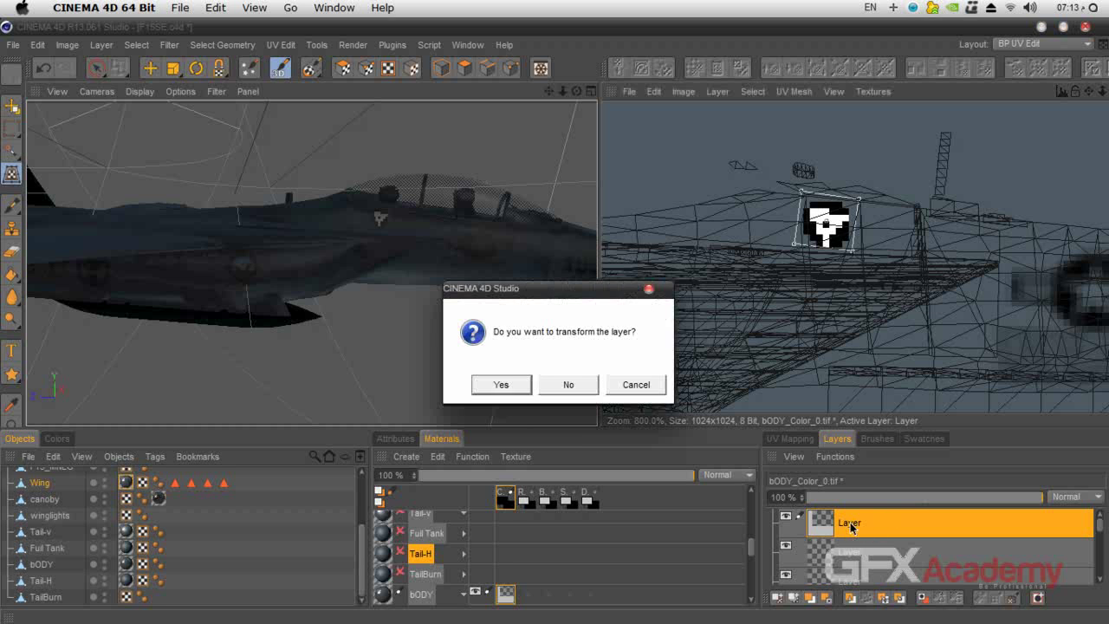
key("Return")
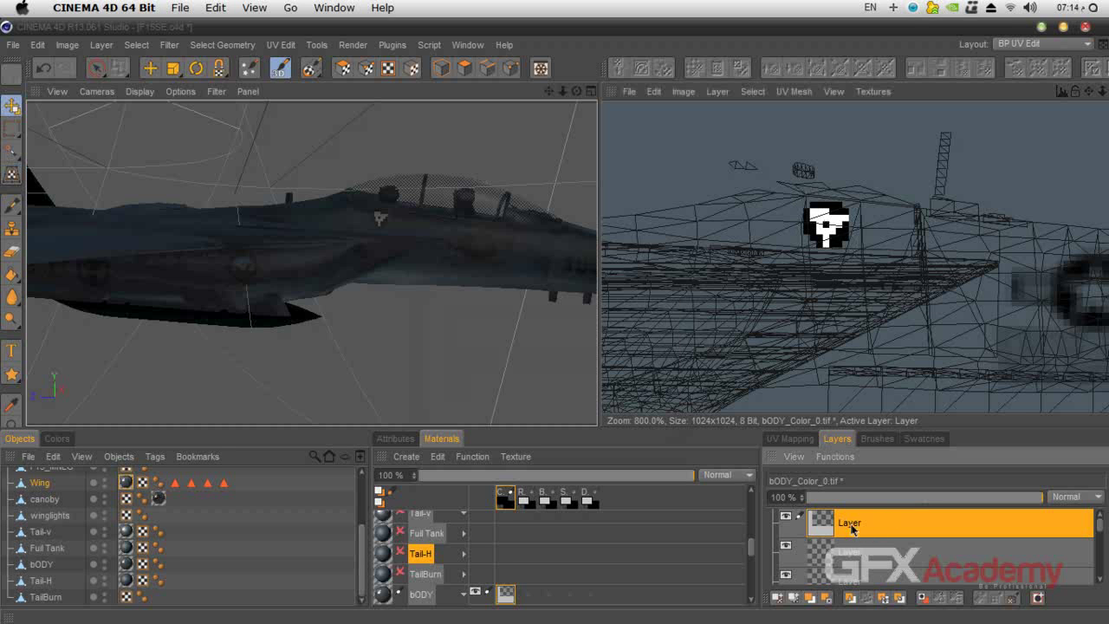
Rename the emblem layer as TriStar
double_click(851, 524)
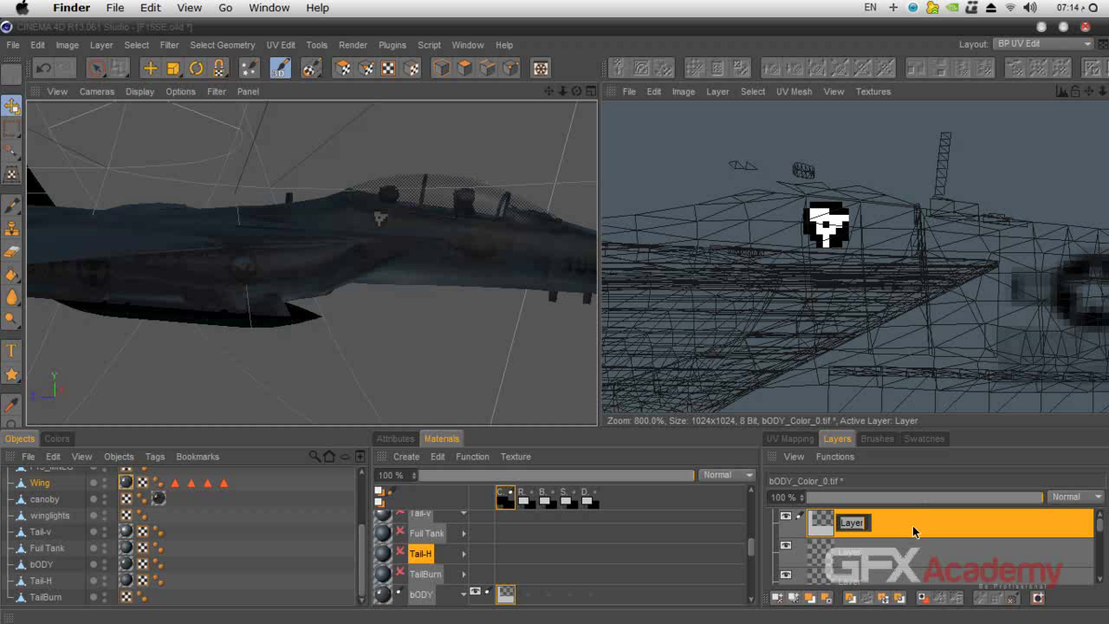
type("TriStar")
key("Return")
Duplicate the TriStar layer, place the copy beside the original emblem toward the nose, and apply the transformation
right_click(912, 525)
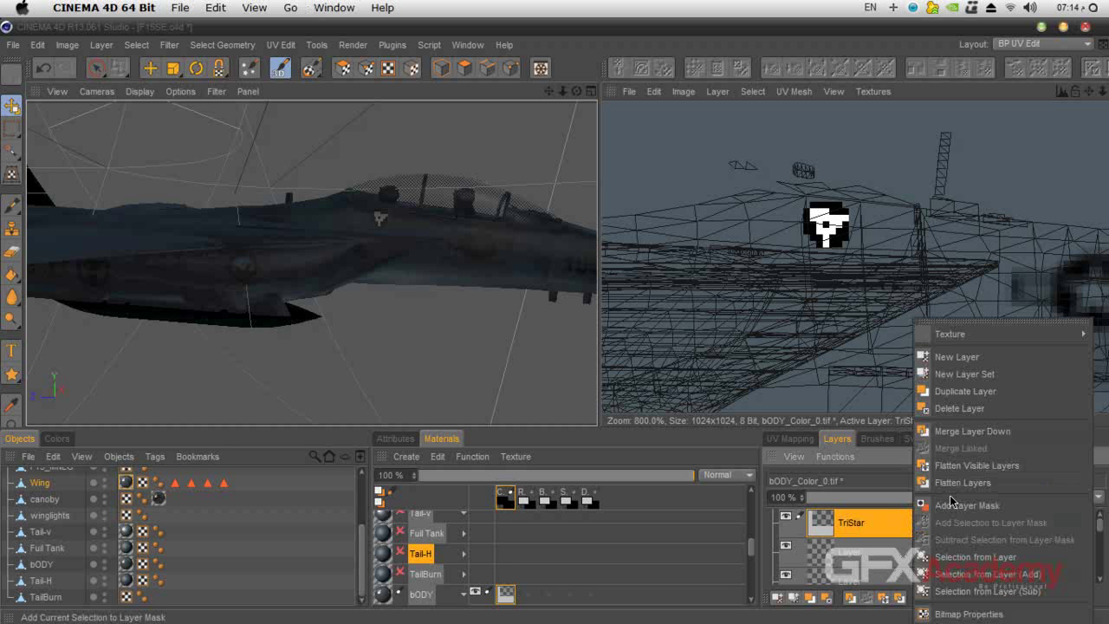
left_click(965, 404)
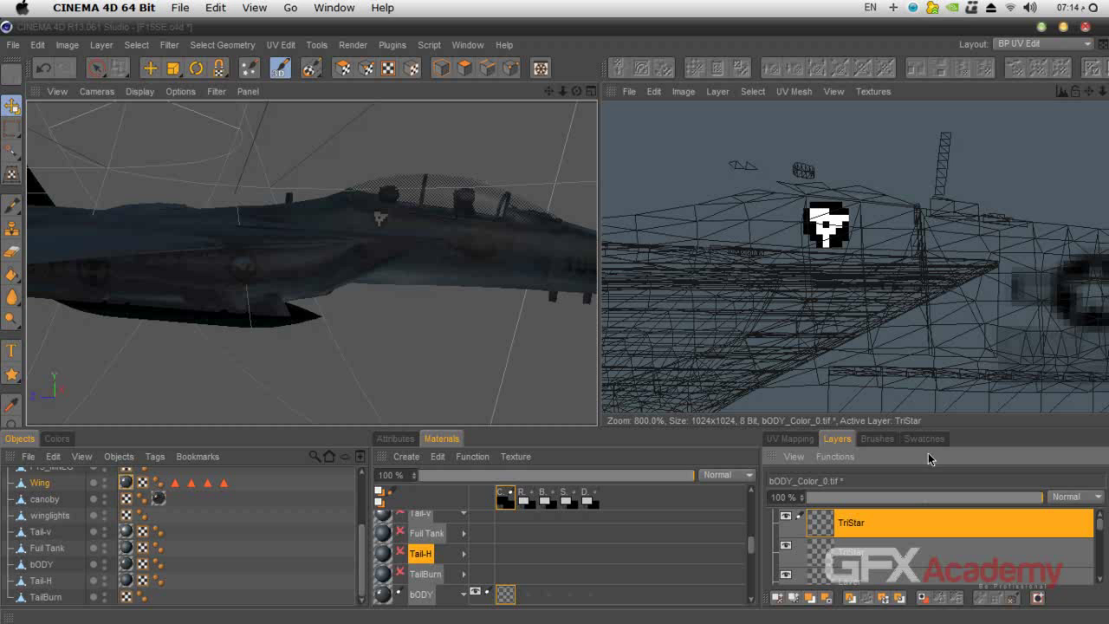
left_click(12, 175)
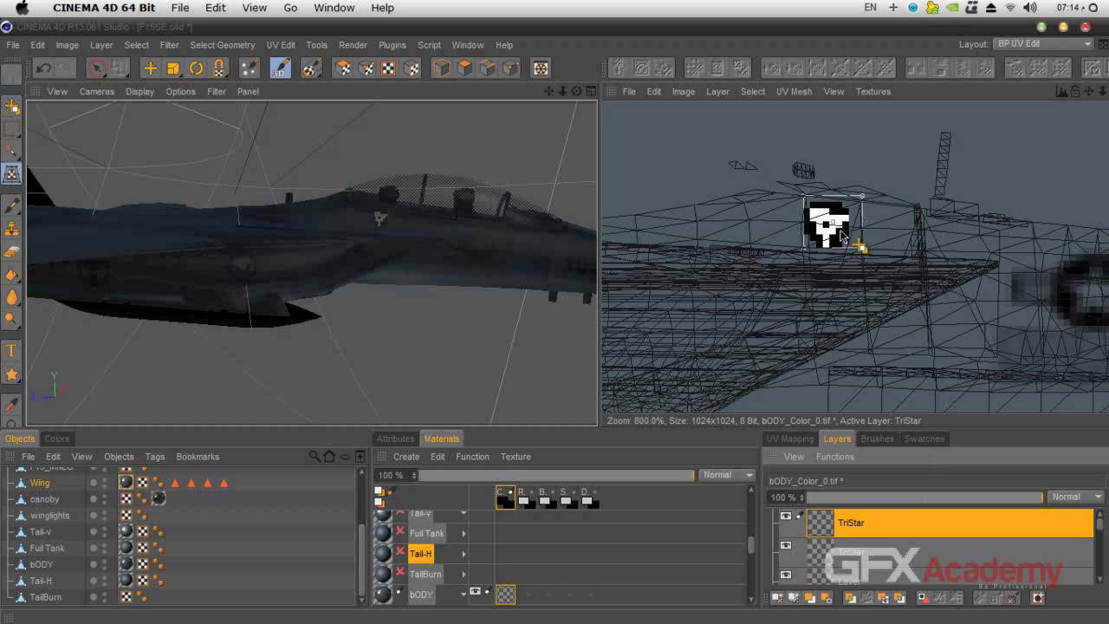
left_click_drag(840, 234, 910, 243)
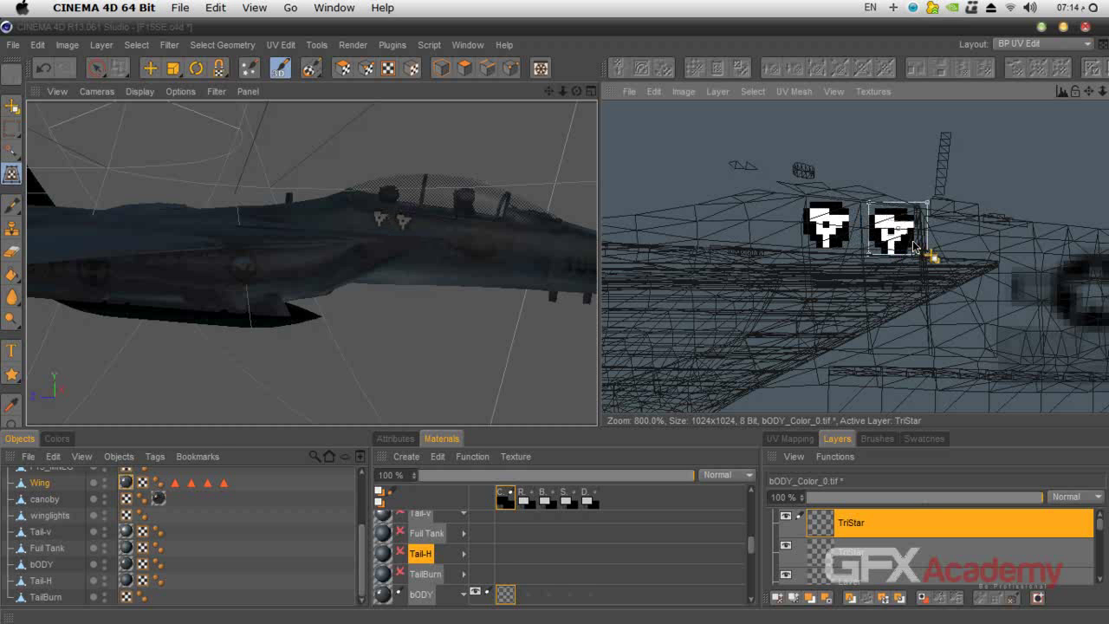
left_click(12, 106)
left_click(500, 385)
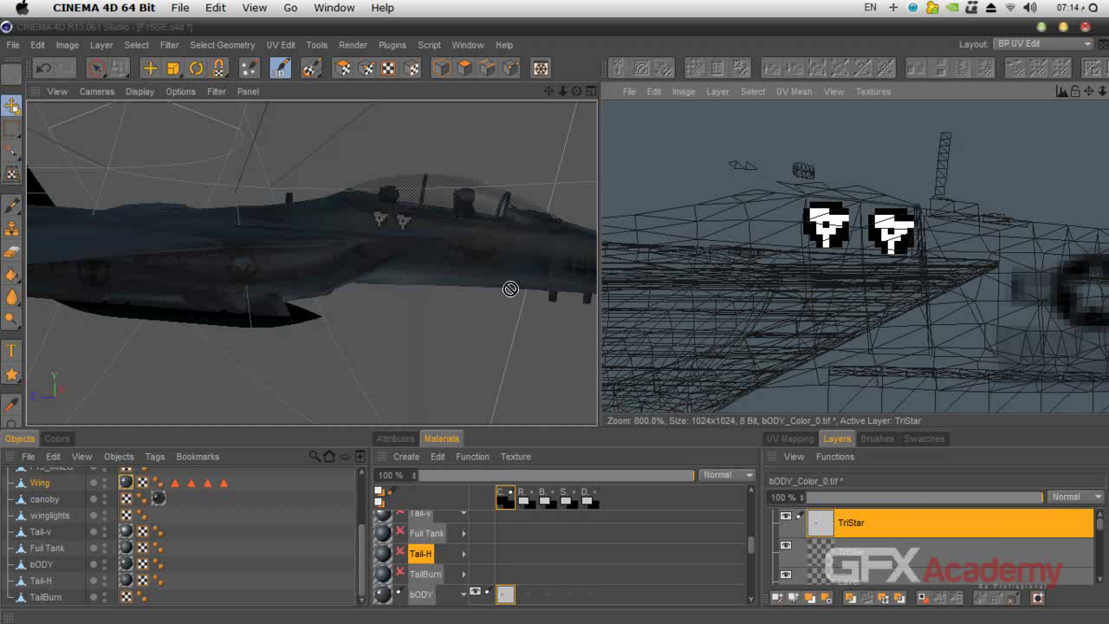
Try the Multiply blending mode on the upper TriStar layer
left_click(897, 561)
left_click(904, 529)
left_click(921, 557)
left_click(1082, 522)
left_click(1075, 497)
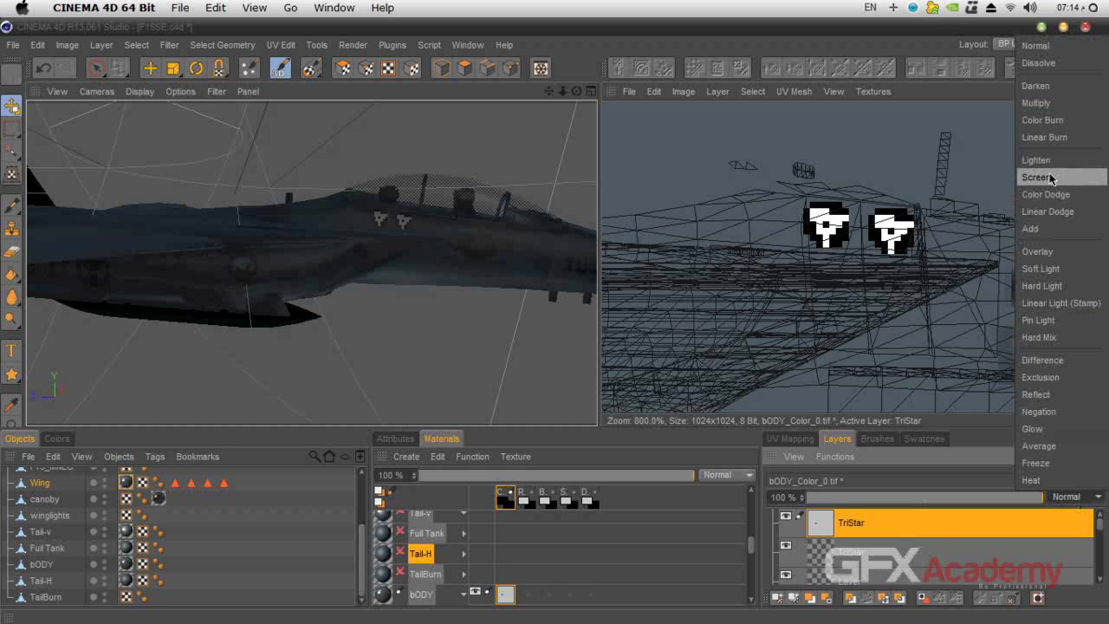
left_click(1050, 105)
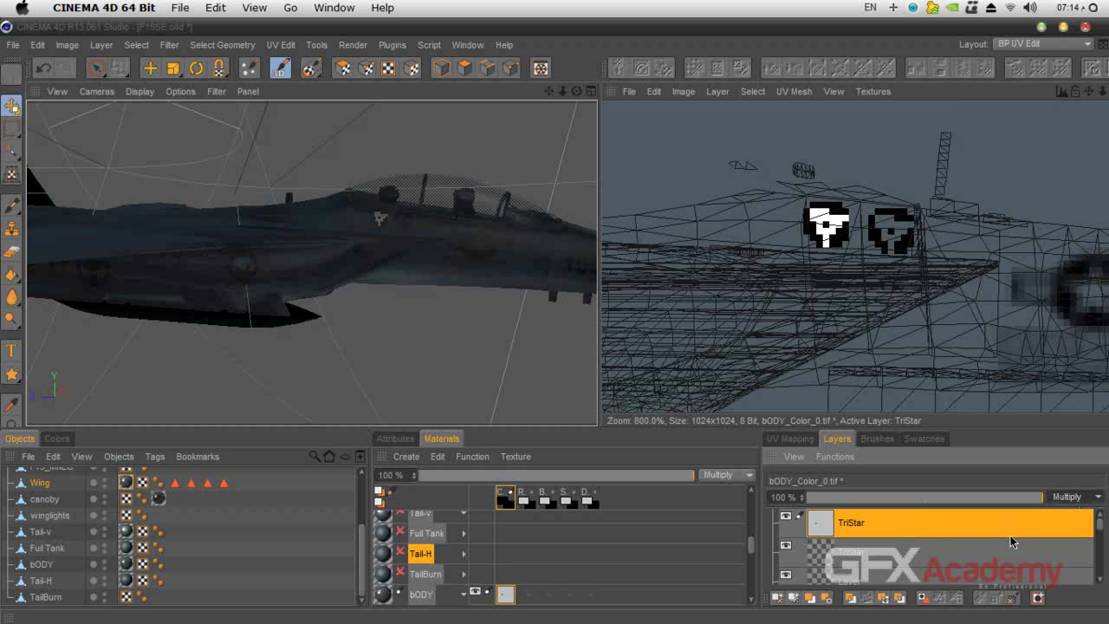
Try the Overlay, Soft Light, Linear Burn, Color Burn and Darken blending modes on the lower TriStar layer
left_click(944, 552)
left_click(1073, 499)
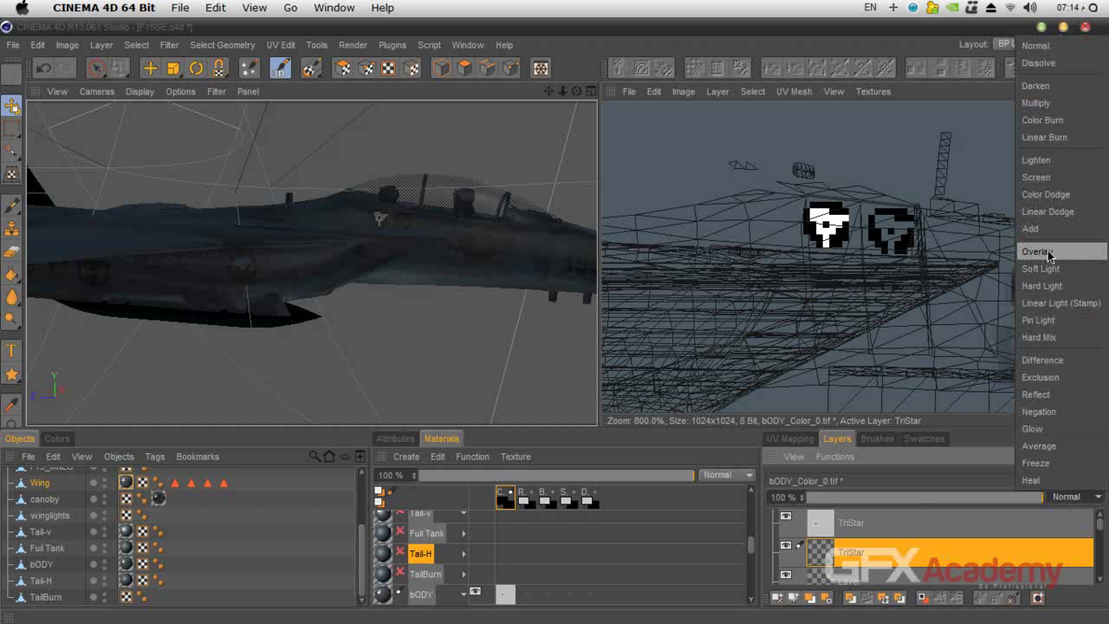
left_click(1050, 252)
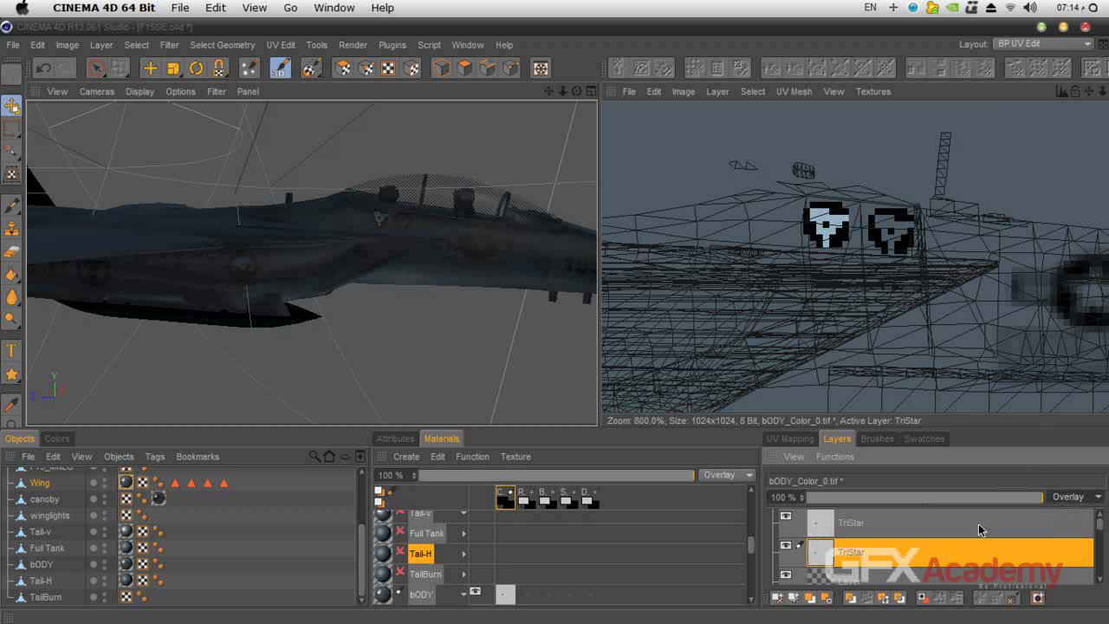
left_click(1060, 494)
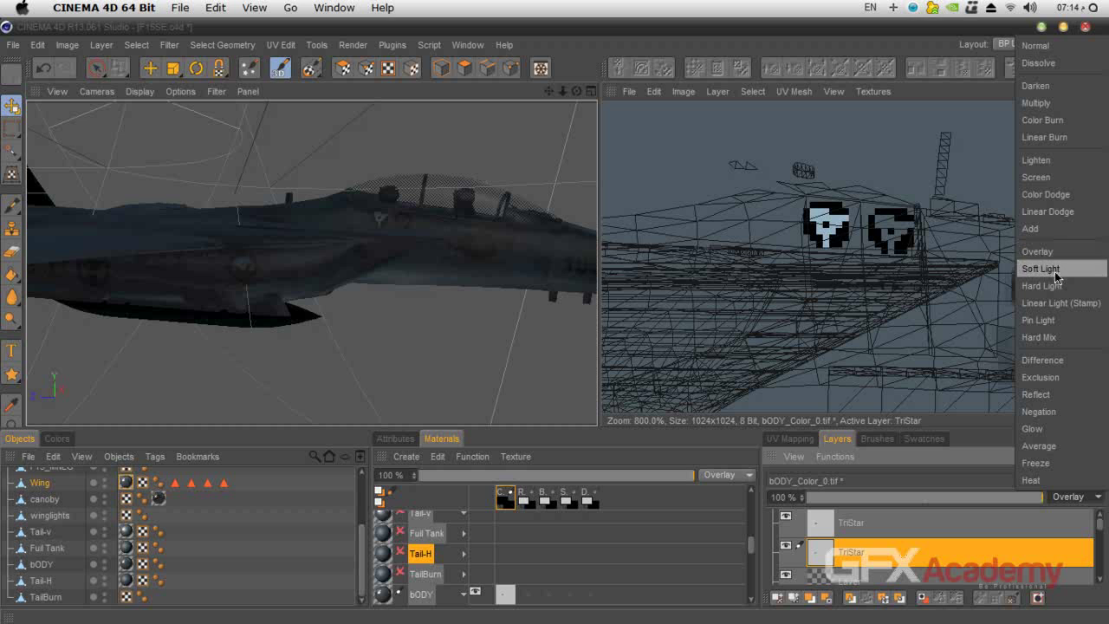
left_click(1058, 271)
left_click(1072, 496)
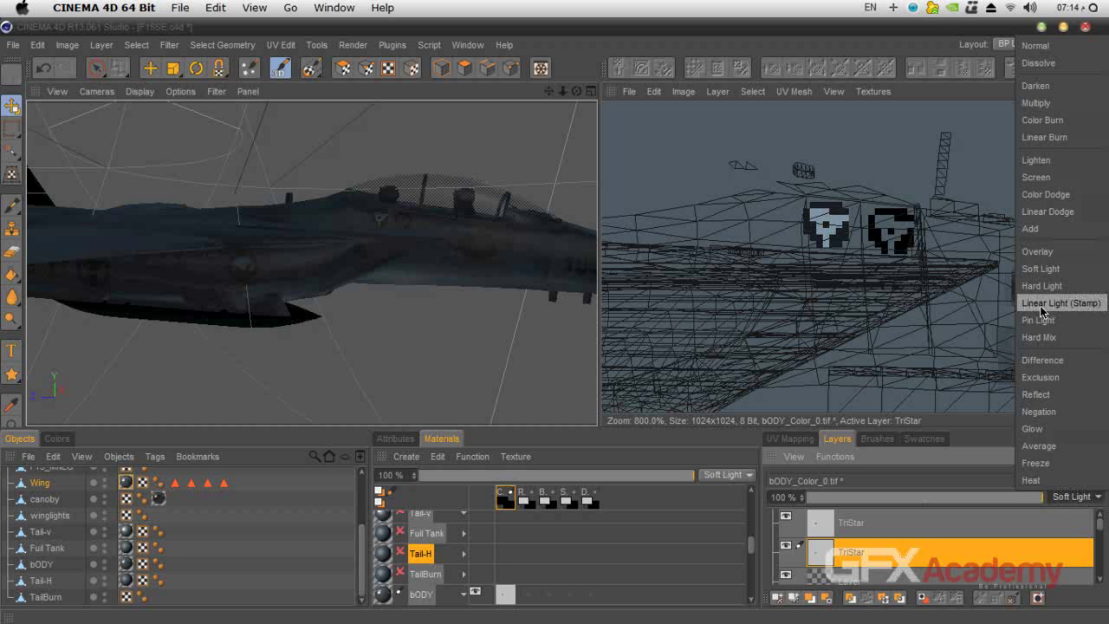
left_click(1047, 258)
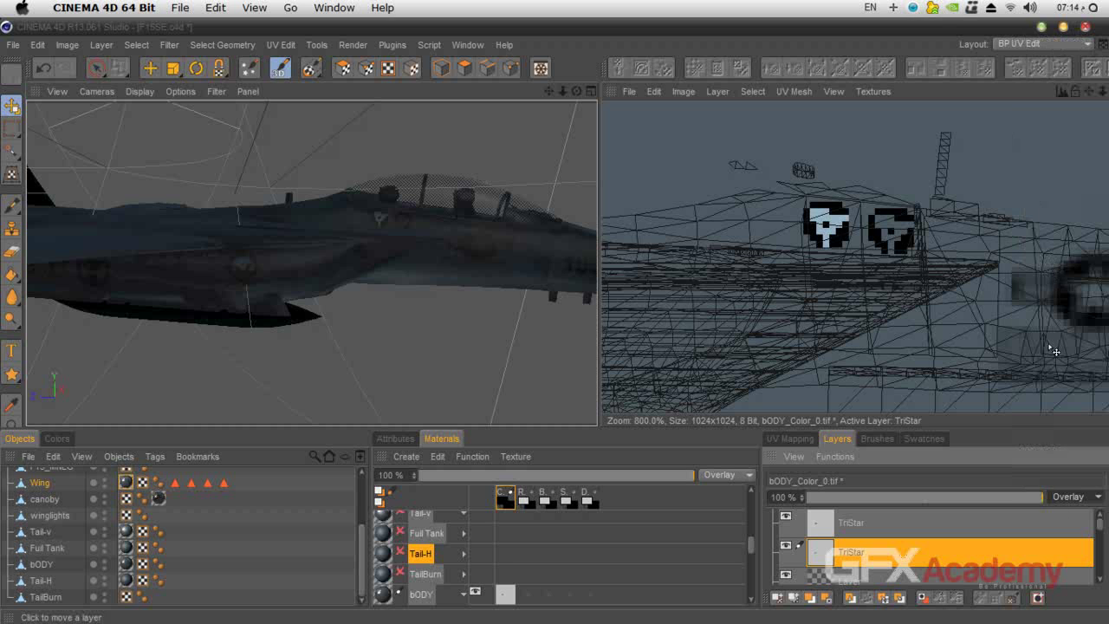
left_click(1057, 497)
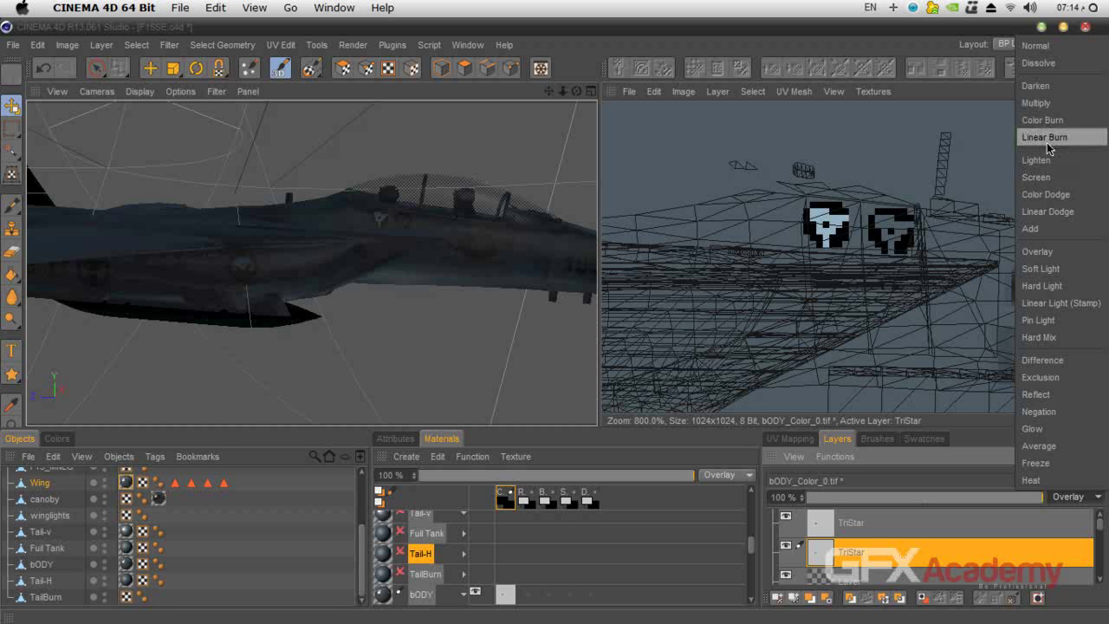
left_click(1047, 142)
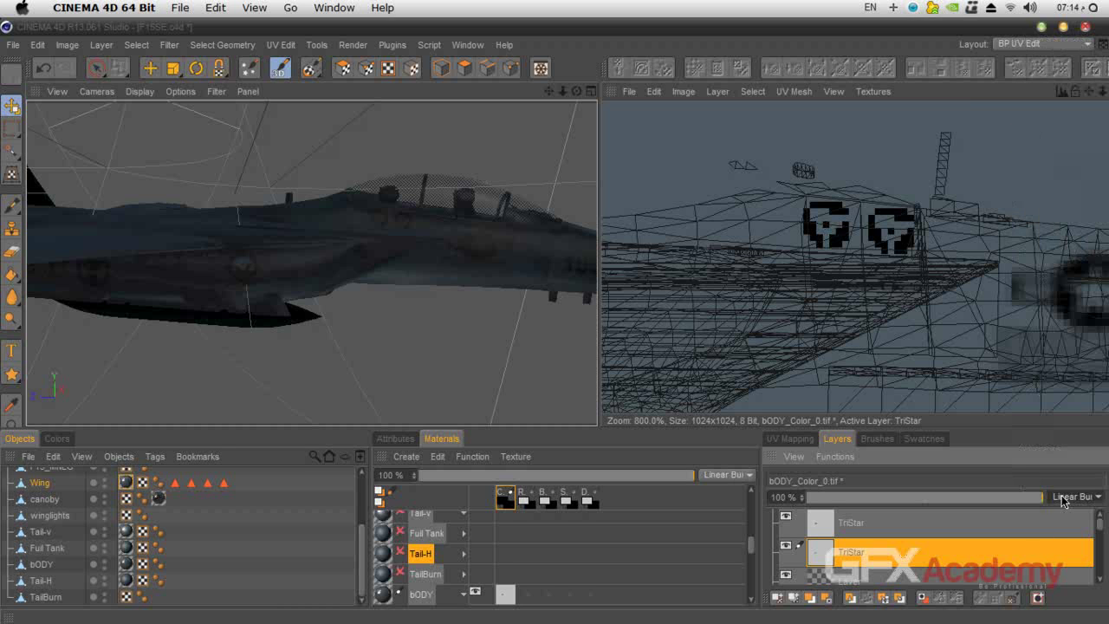
left_click(1069, 497)
left_click(1054, 122)
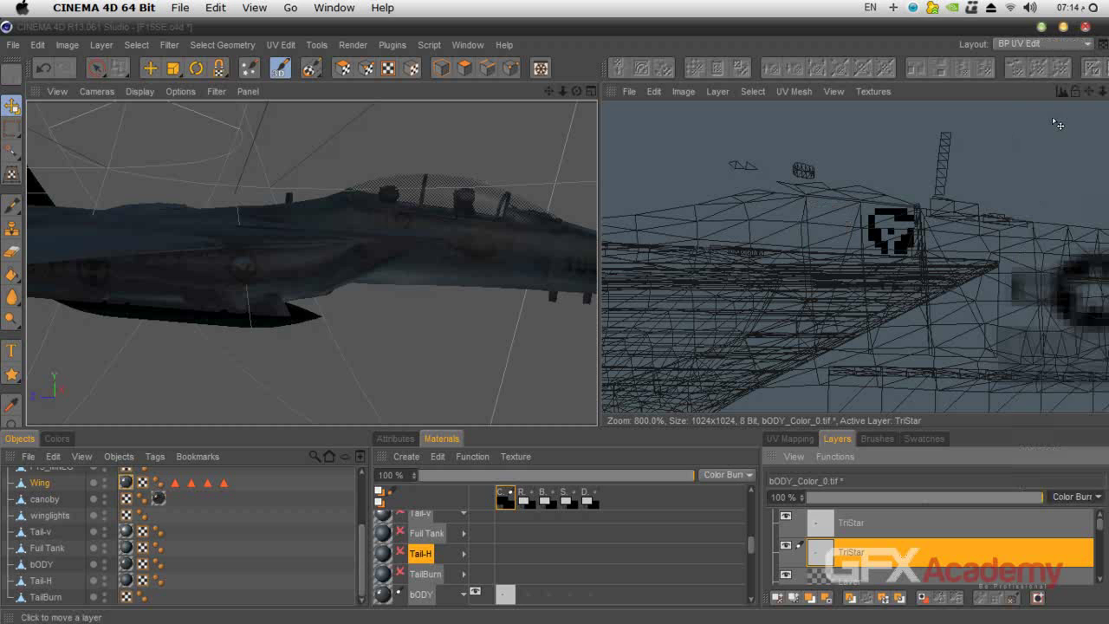
left_click(1071, 497)
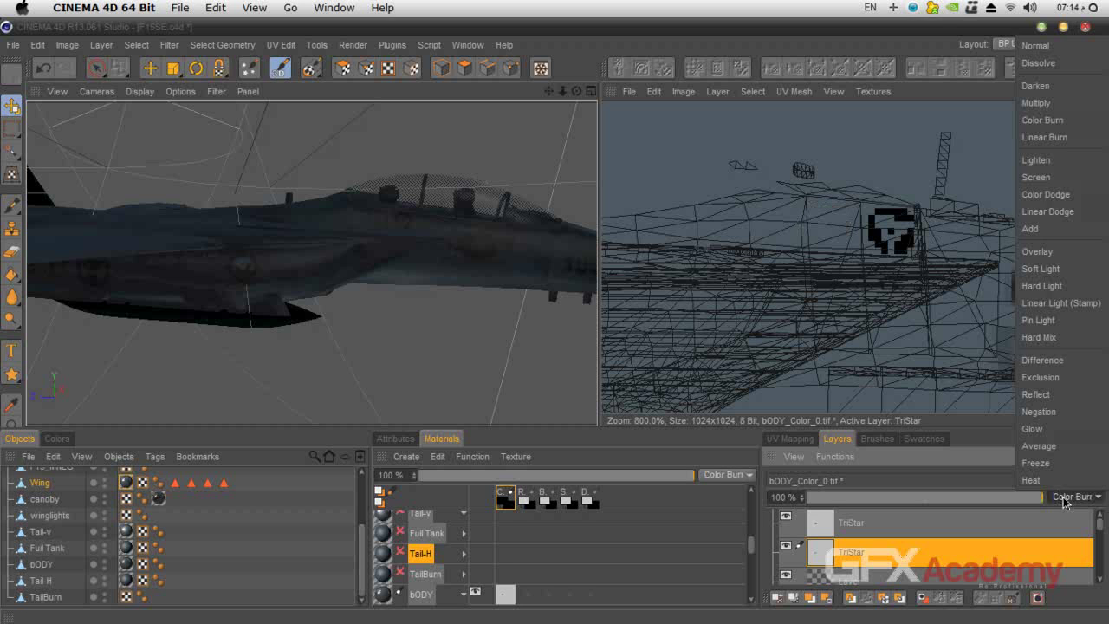
left_click(1053, 87)
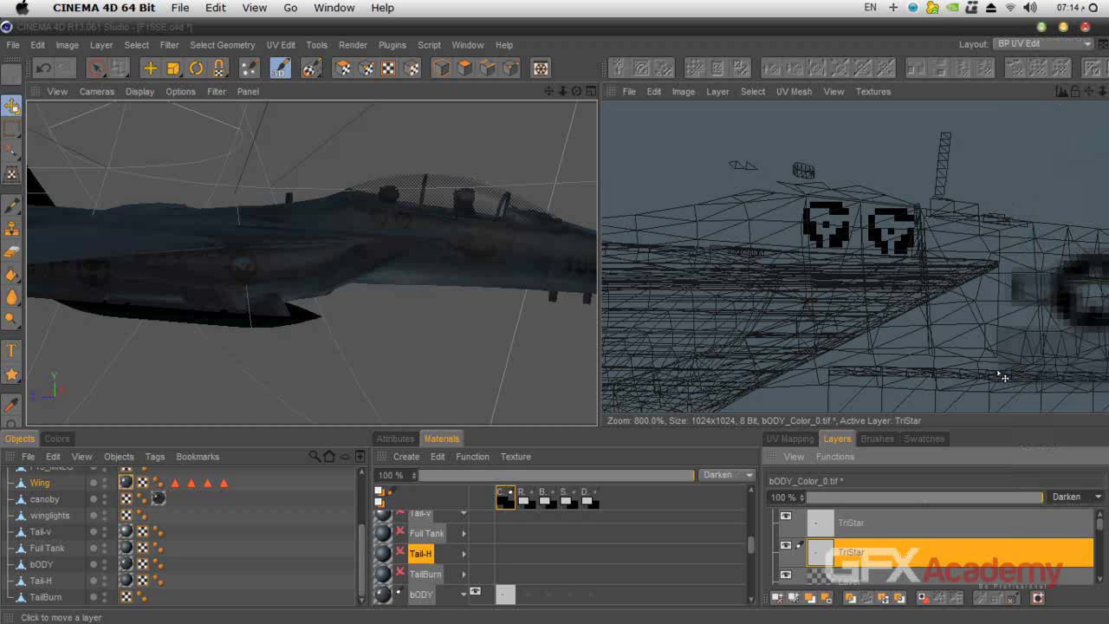
Set the blending mode of the lower and the upper TriStar layers to Linear Light (Stamp)
left_click(1071, 496)
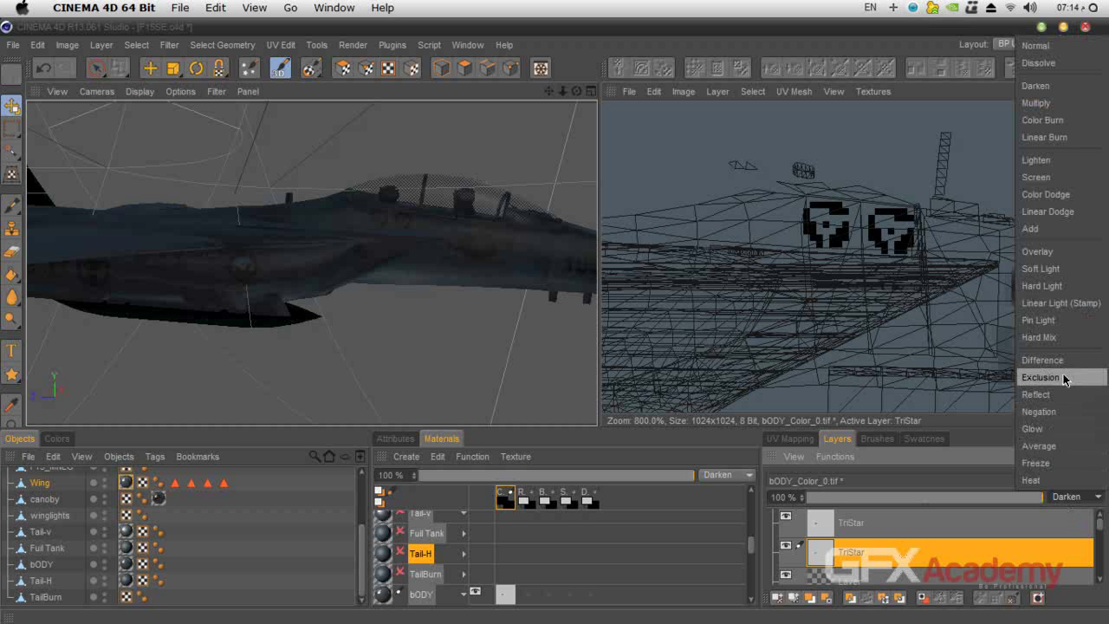
left_click(1053, 303)
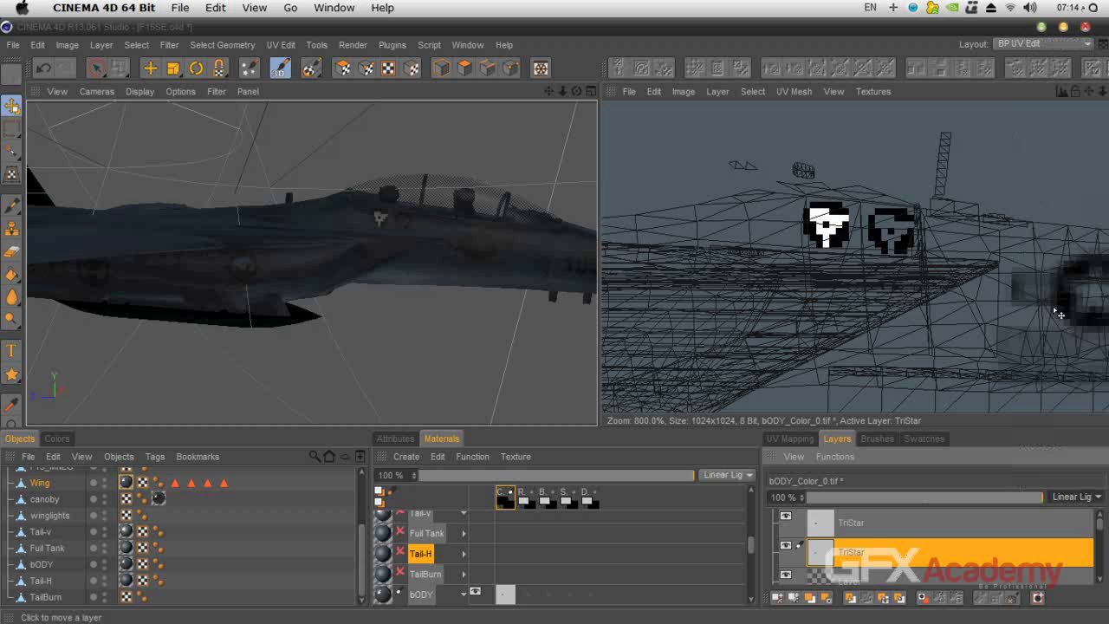
left_click(893, 523)
left_click(1075, 497)
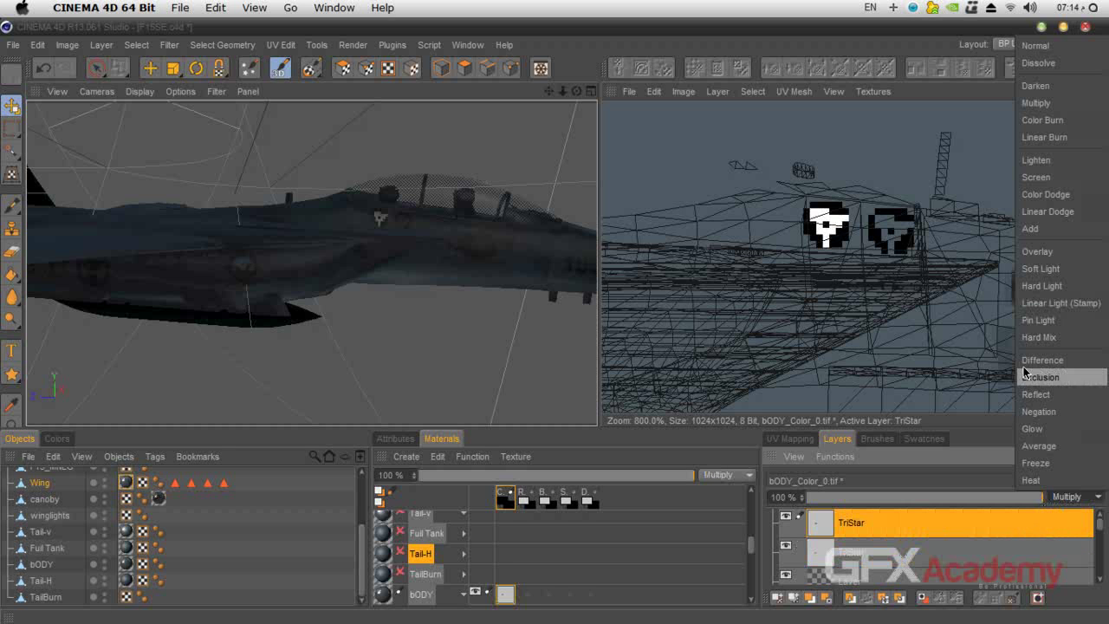
left_click(1046, 301)
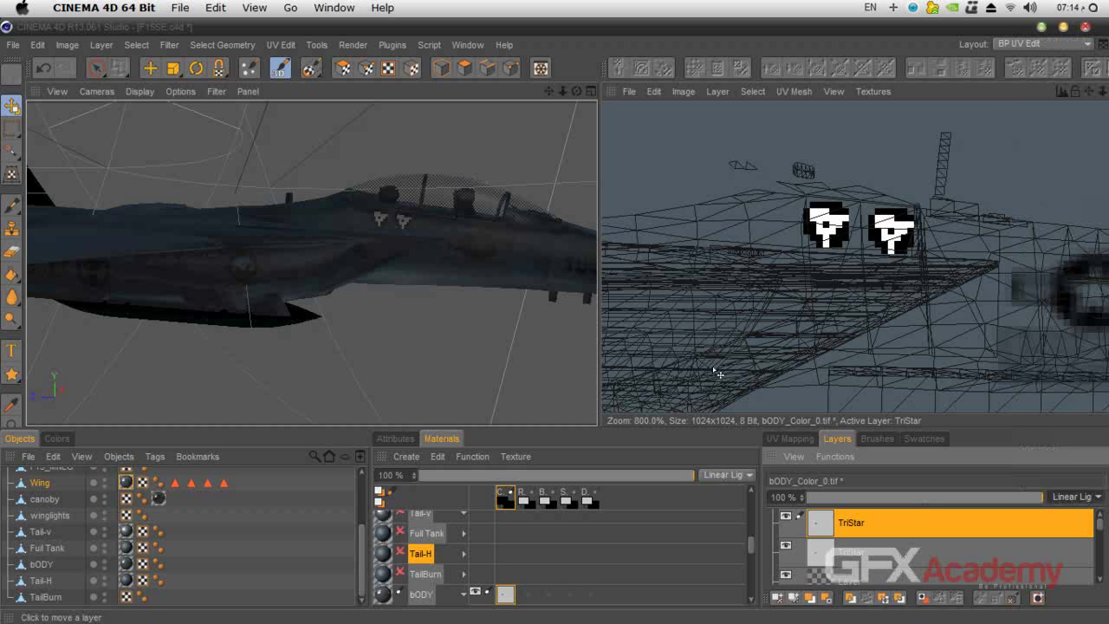
Lower the opacity of both TriStar layers to 58%
left_click_drag(1020, 497, 942, 505)
left_click(948, 551)
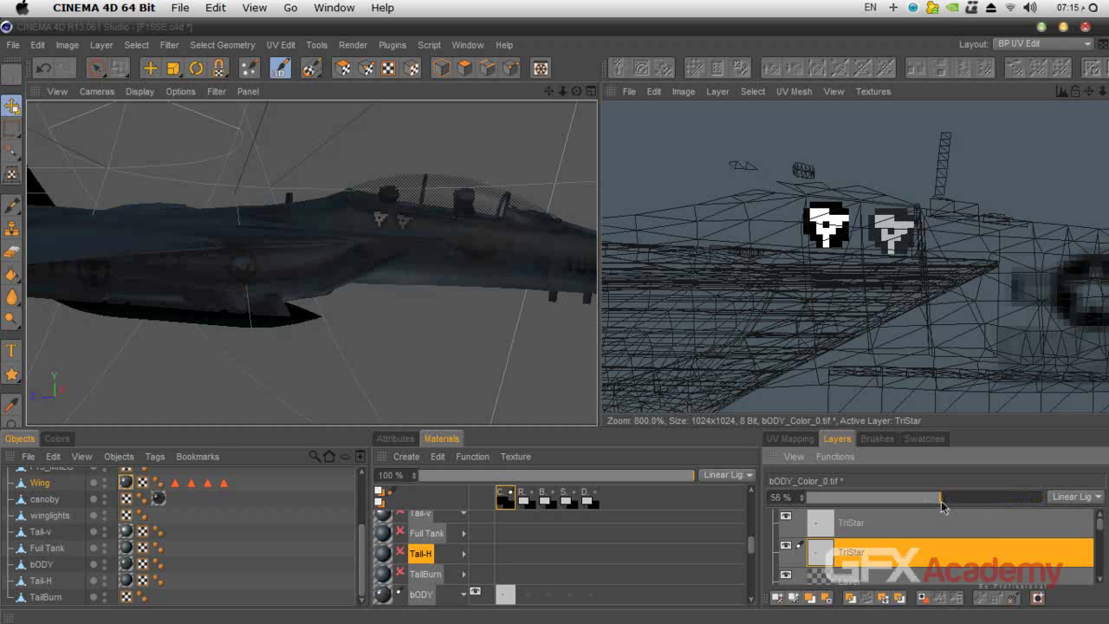
left_click(900, 532)
left_click(902, 553)
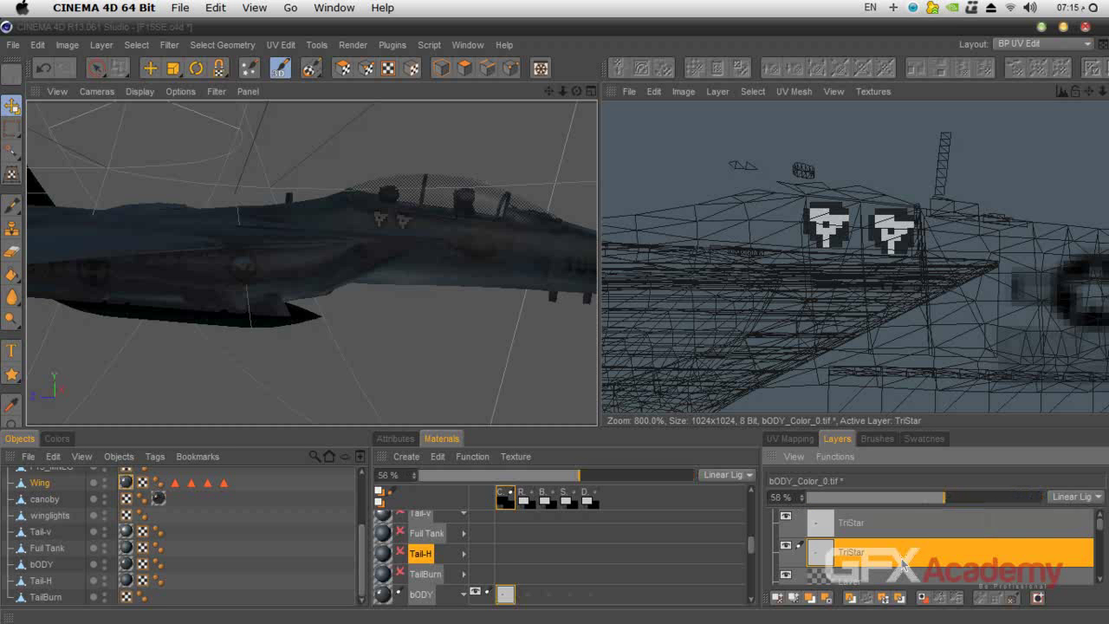
left_click_drag(940, 501, 945, 505)
Render a full side view of the jet to check the emblems, and stop the render
left_click_drag(563, 93, 312, 263)
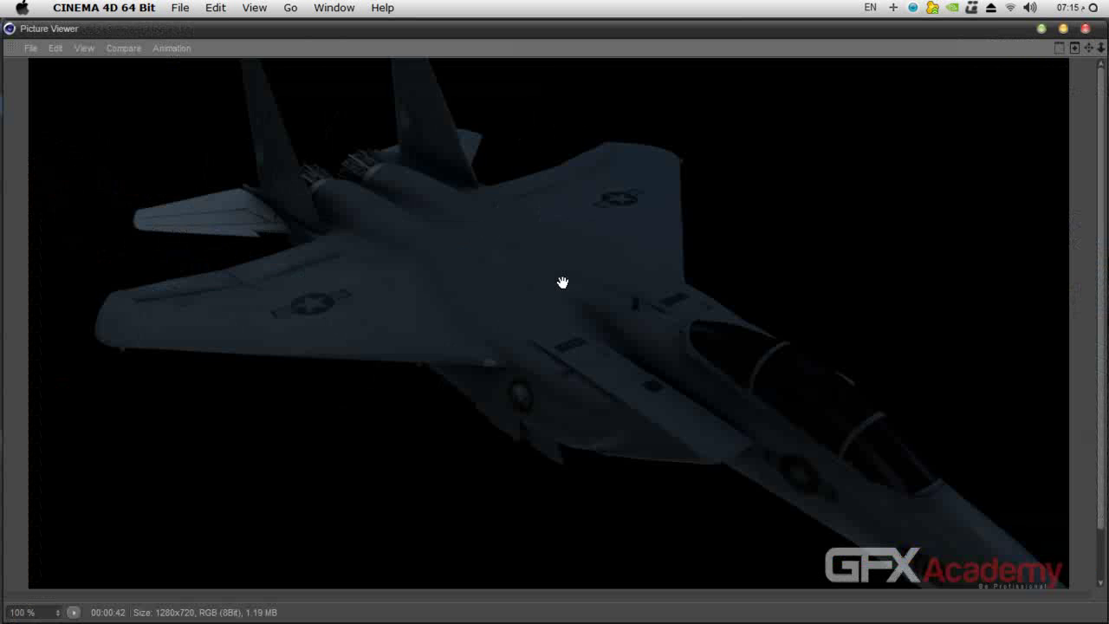
key("shift+r")
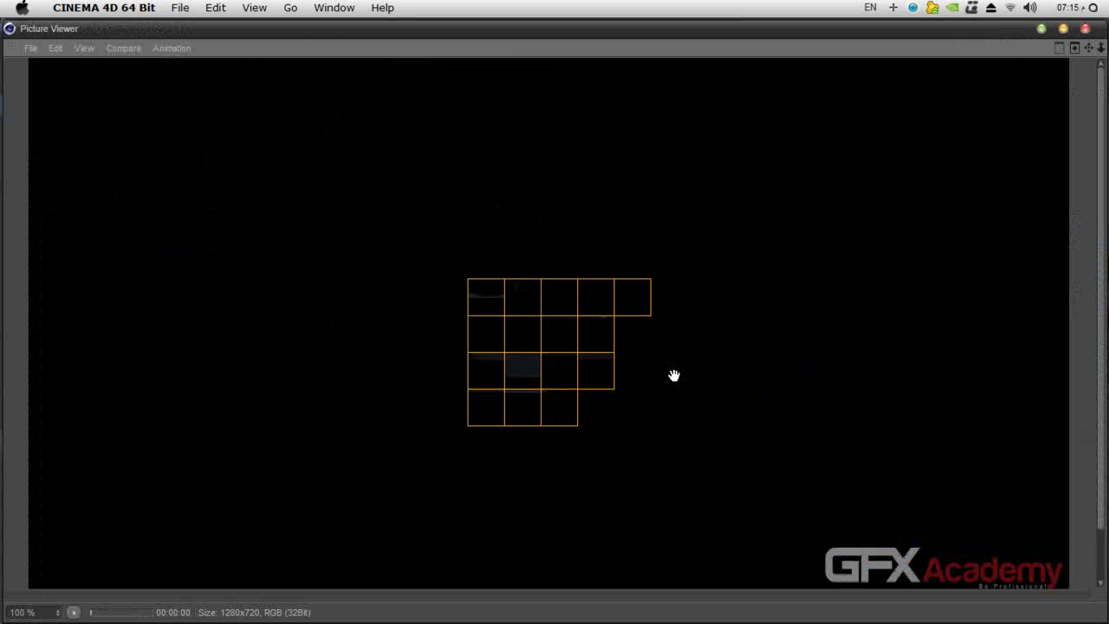
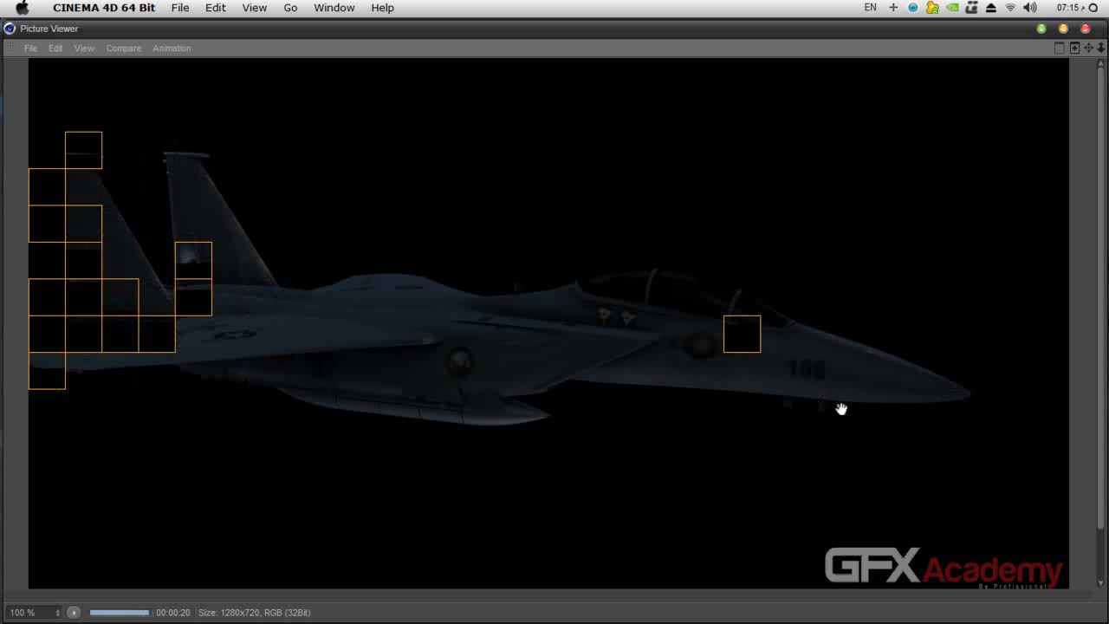
left_click(1085, 28)
left_click(599, 382)
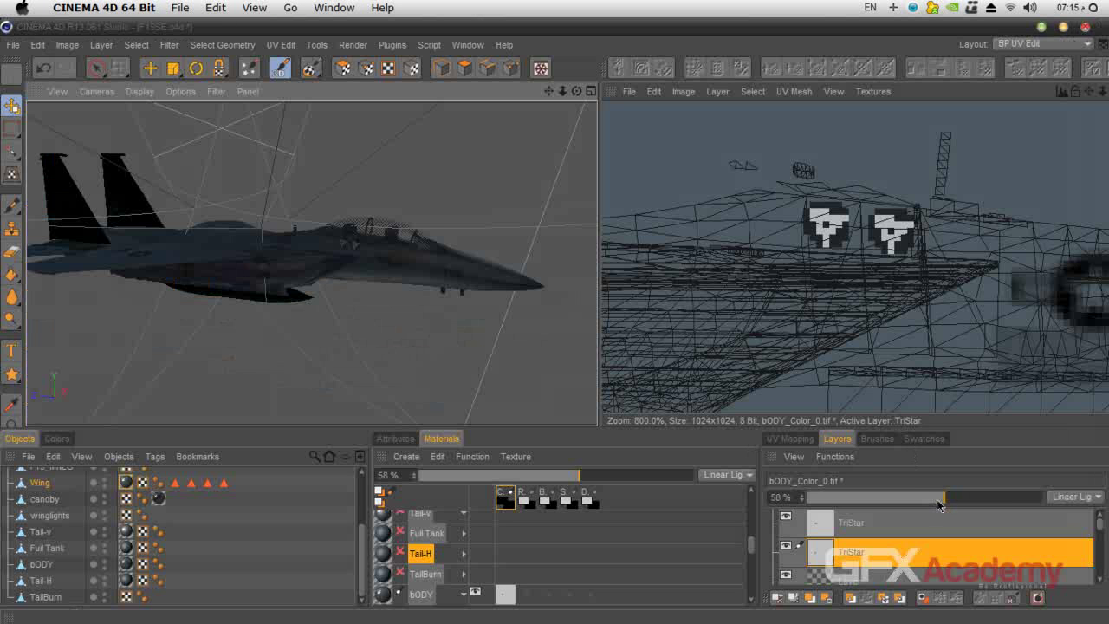
Reduce the opacity of the lower and the upper TriStar layers to 45%
left_click(934, 500)
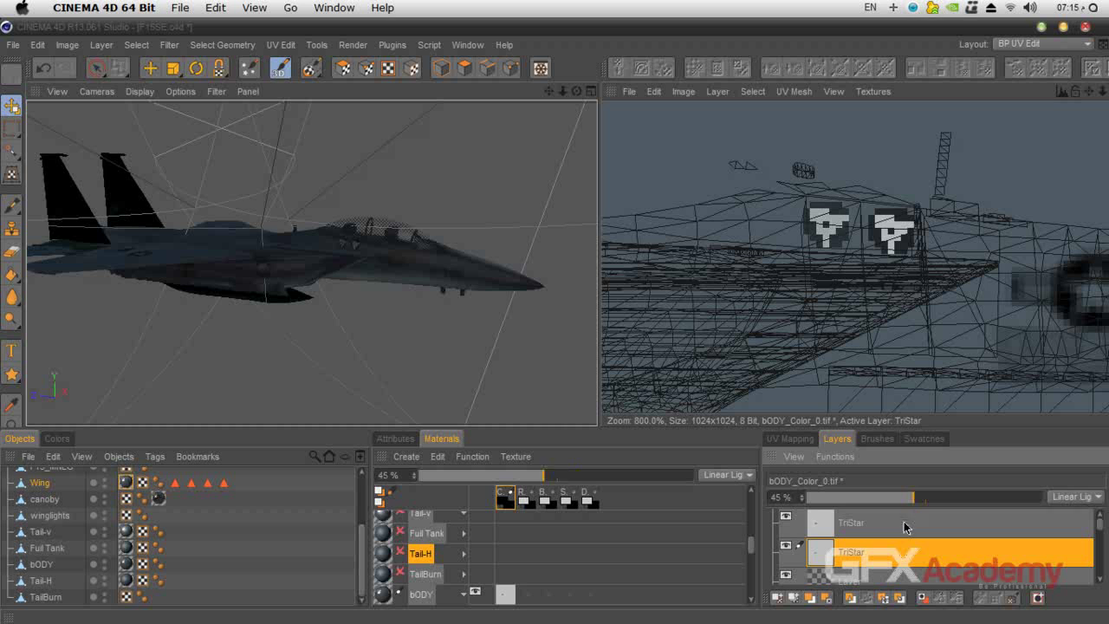
left_click(903, 524)
left_click_drag(953, 503, 911, 502)
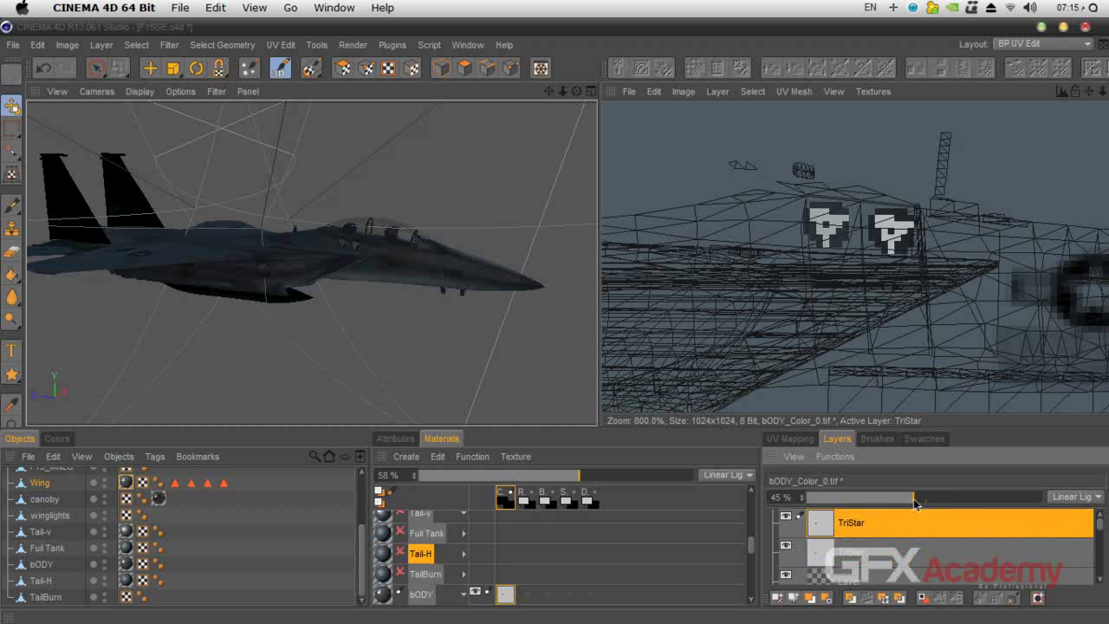
Add a new empty layer above the TriStar layers in the body colour texture and activate the Draw Text tool
left_click_drag(576, 91, 201, 241)
left_click_drag(548, 91, 501, 192)
scroll(330, 250, "up", 3)
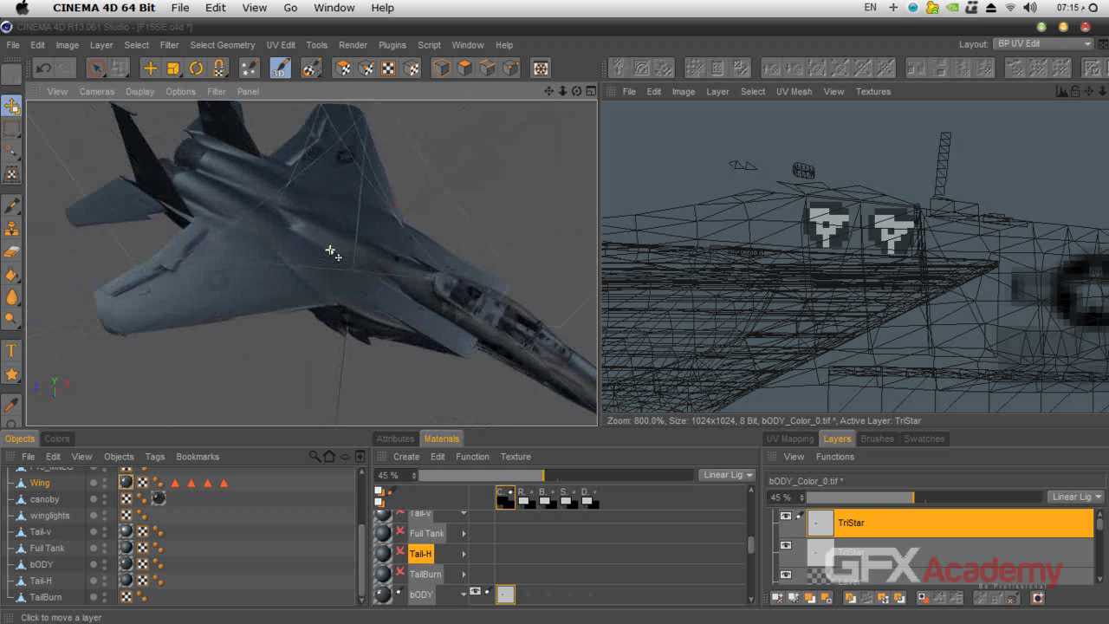
left_click_drag(339, 267, 354, 261)
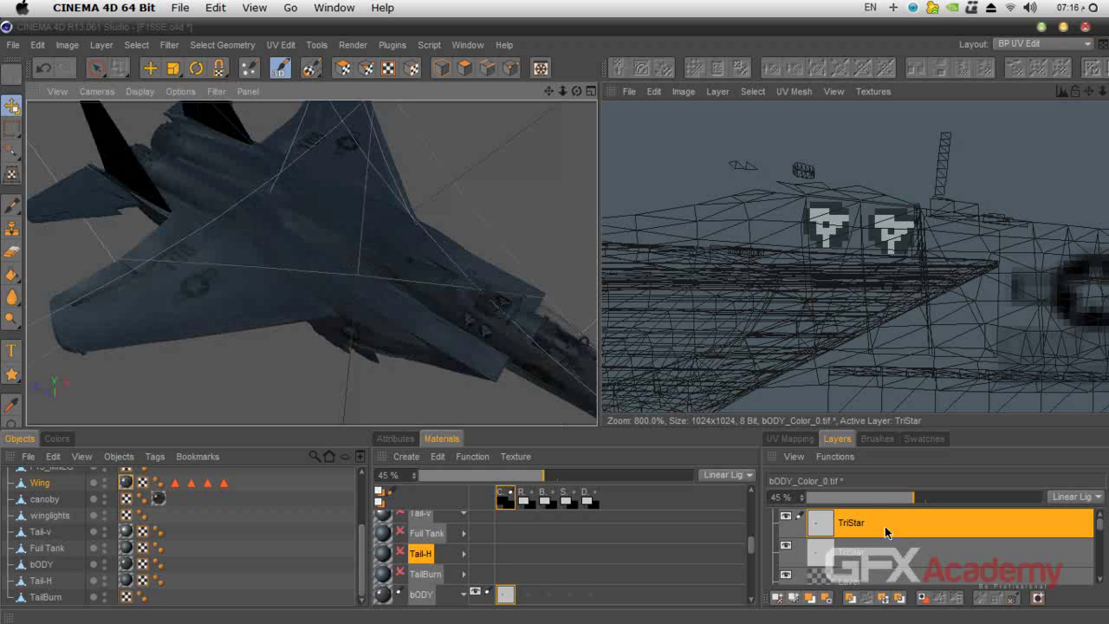
left_click(777, 598)
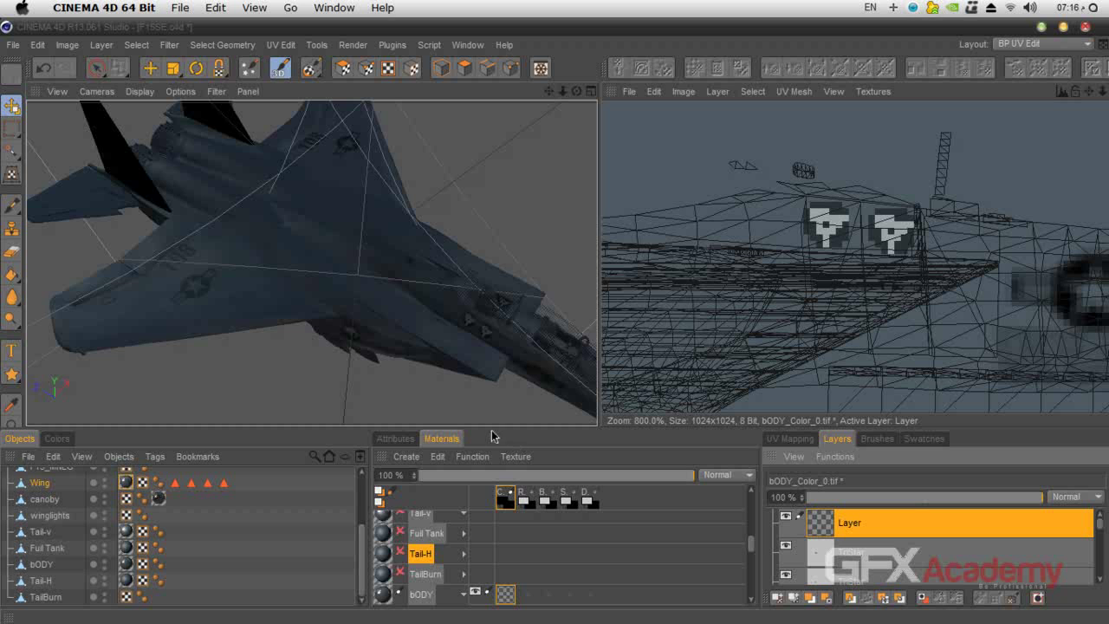
left_click(13, 351)
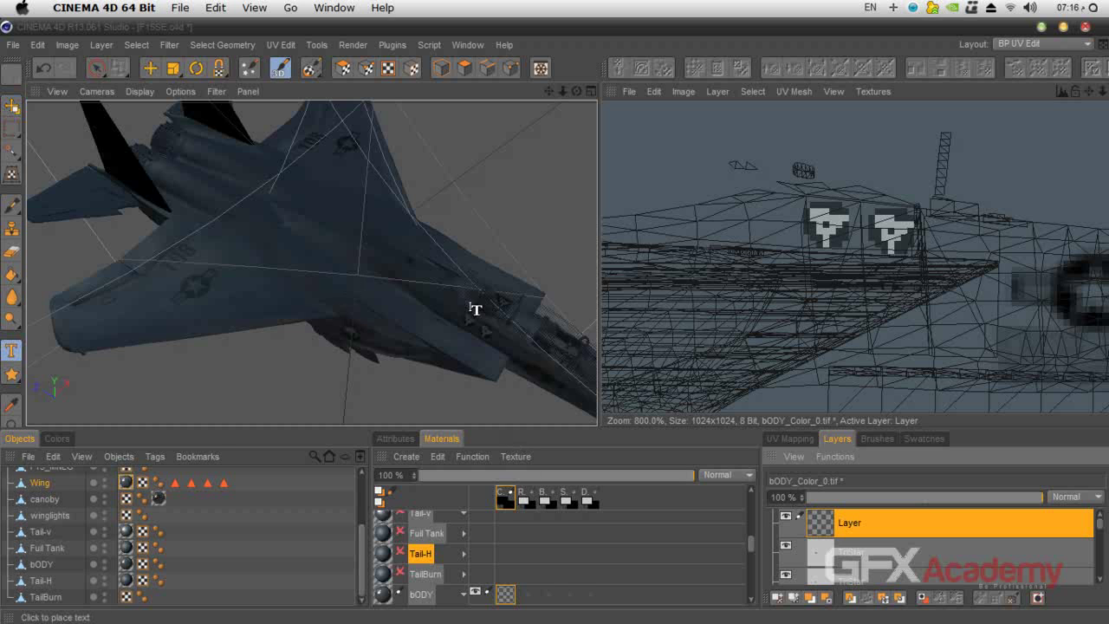
Replace the Draw Text tool's text with "U.S - 108 SE"
scroll(897, 258, "down", 3)
scroll(897, 259, "down", 4)
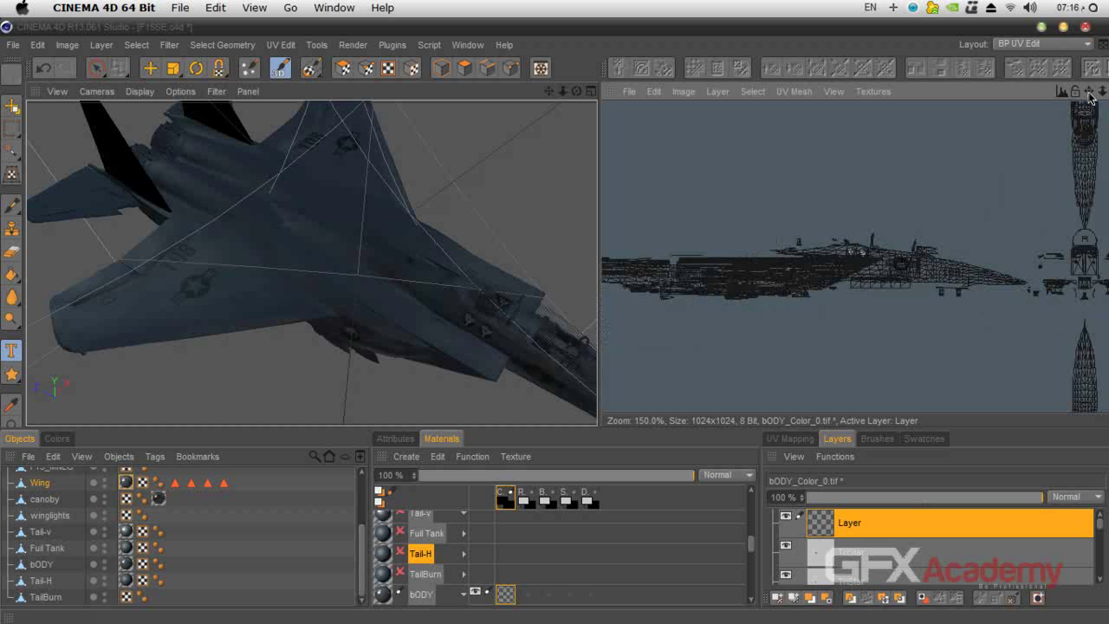
left_click_drag(1089, 93, 1086, 105)
left_click(395, 439)
left_click_drag(394, 530, 364, 532)
left_click(364, 533)
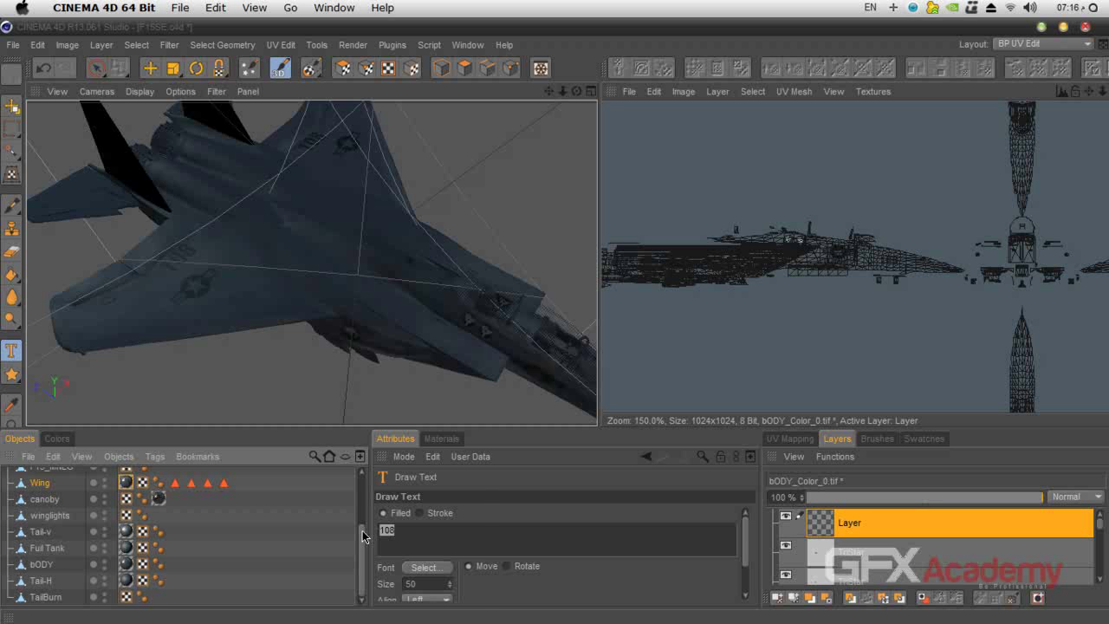
key("u")
mouse_move(523, 552)
left_mouse_down()
mouse_move(389, 525)
mouse_move(364, 535)
left_mouse_up()
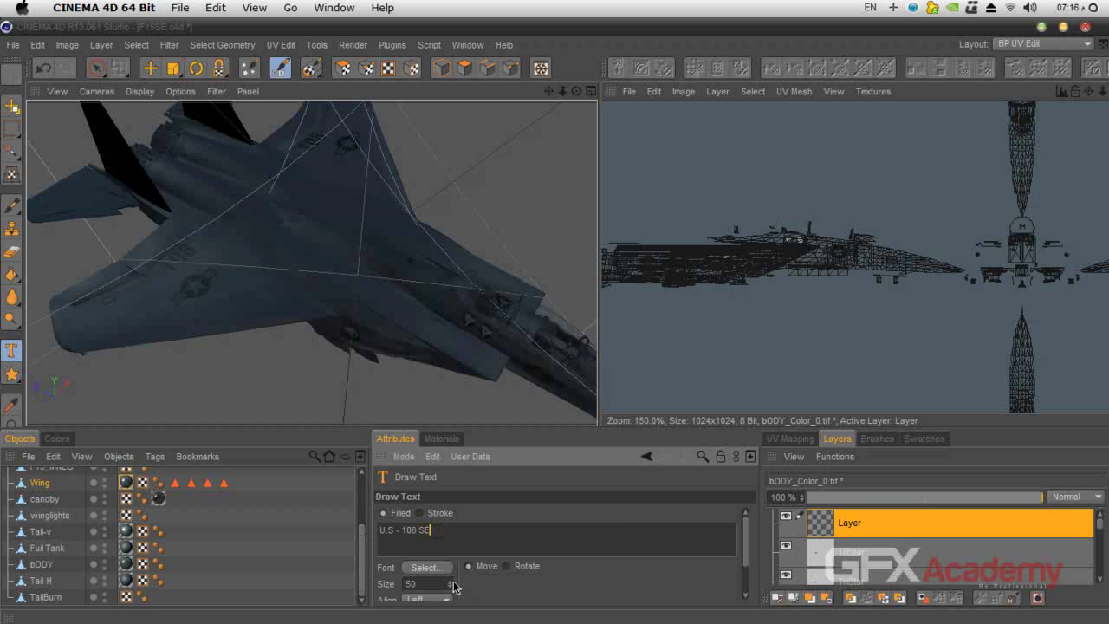
Look up the Bombardier font and try it in bold for the text
left_click(426, 567)
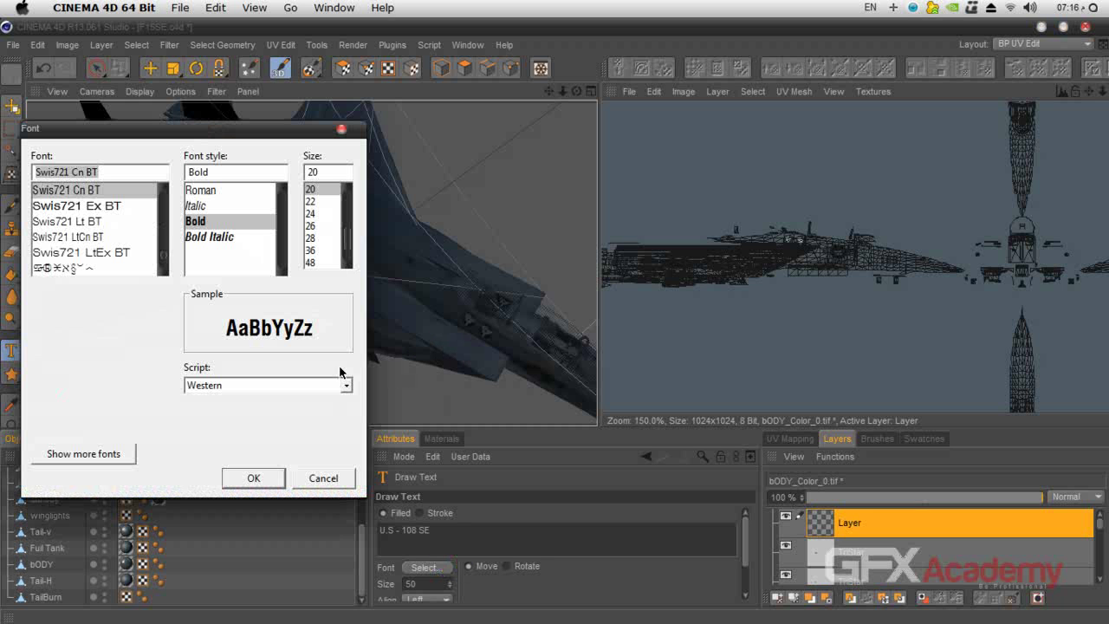
scroll(163, 204, "up", 5)
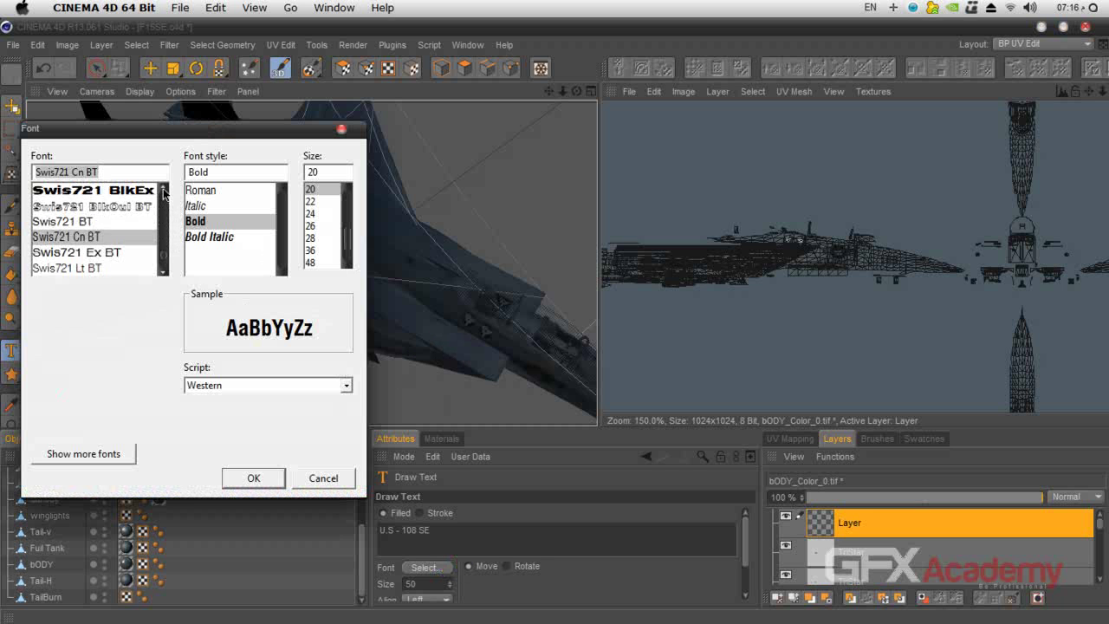
scroll(164, 193, "up", 10)
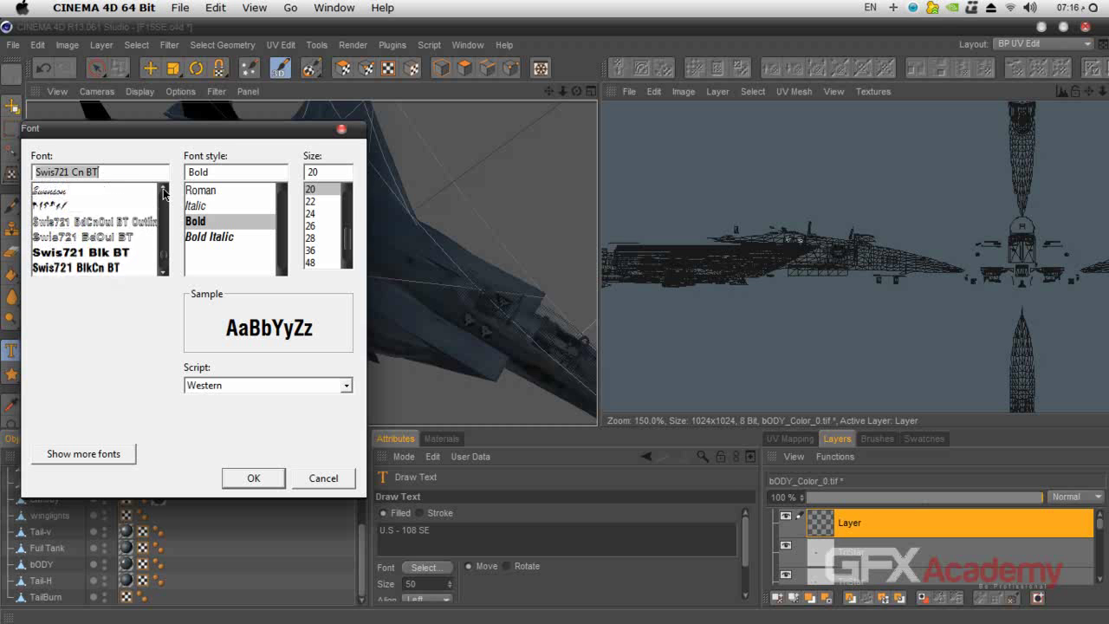
triple_click(118, 176)
type("bomb")
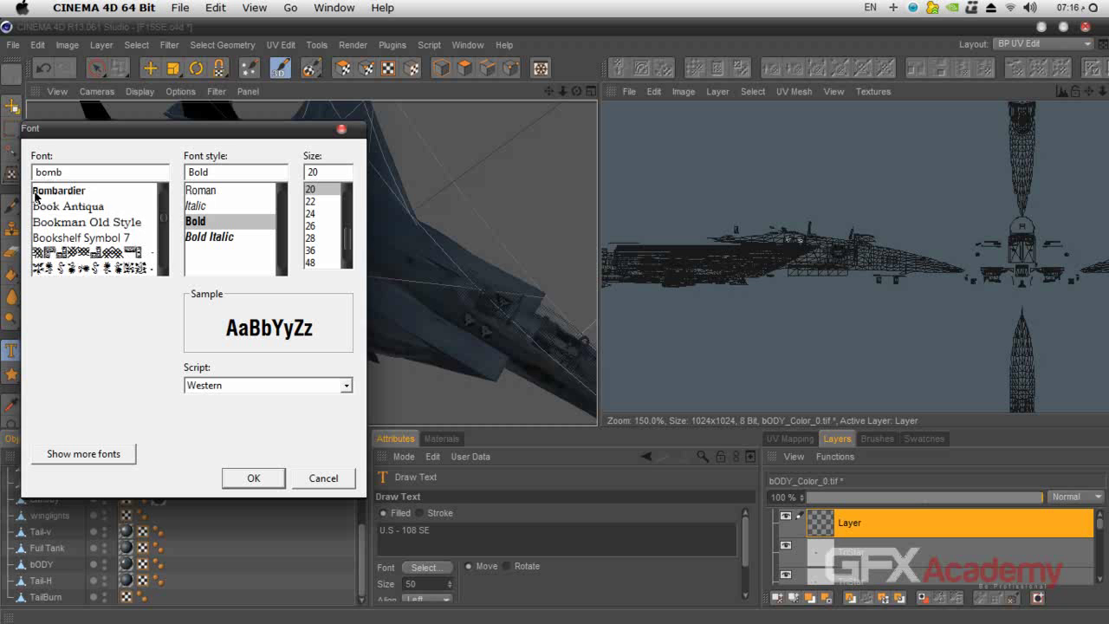
left_click(36, 192)
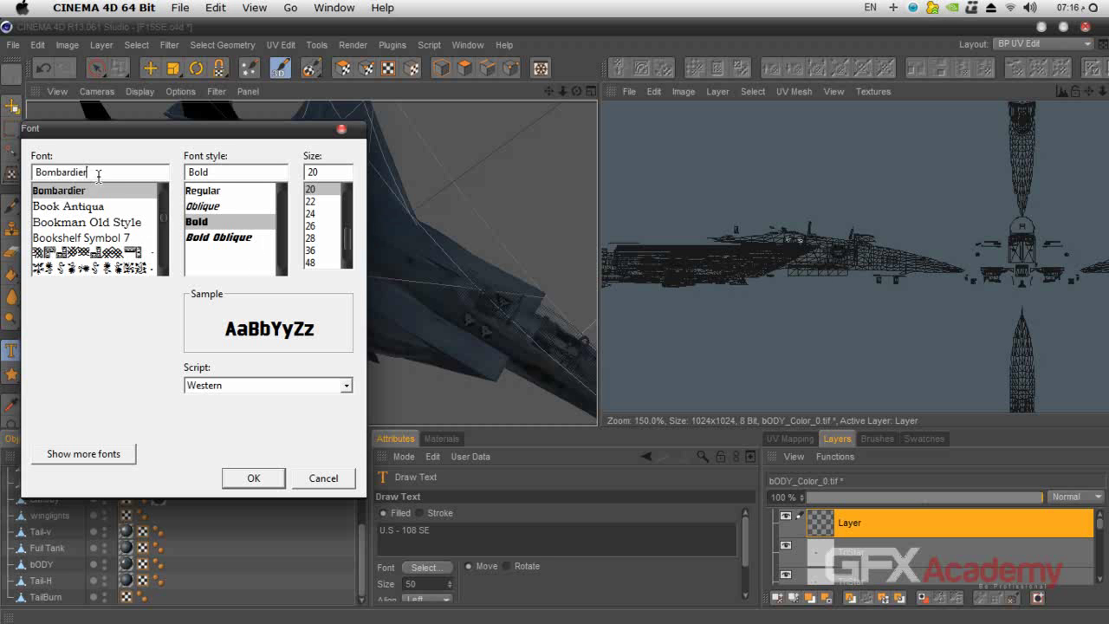
Try the Airborne fonts, place the text in Airborne Pilot Bold above the fuselage side UVs, and undo the placement
type("air")
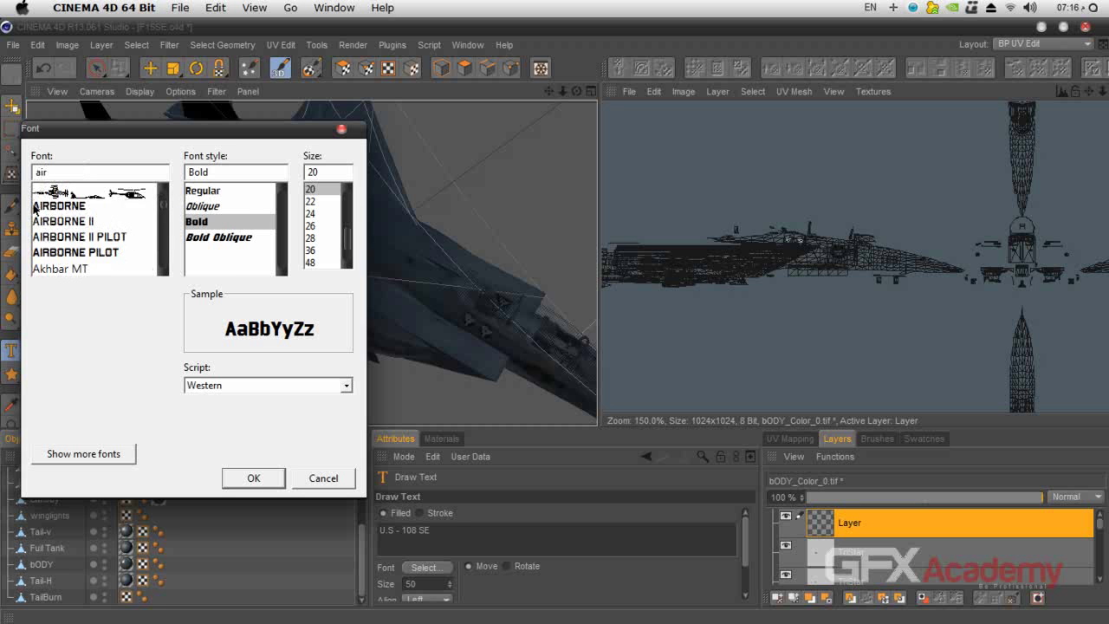
left_click(34, 206)
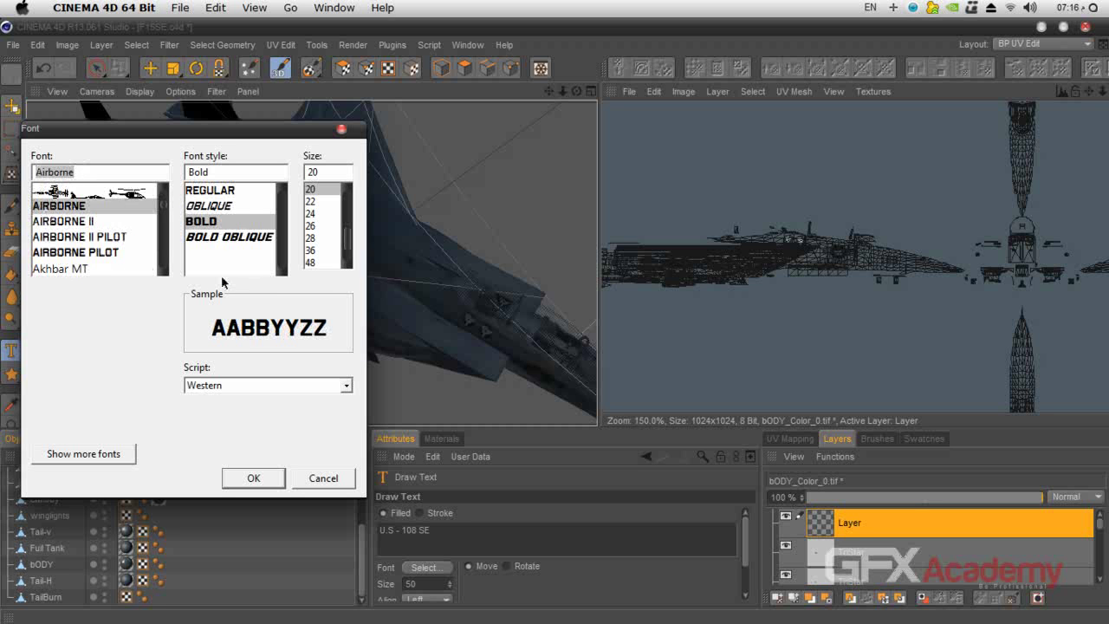
left_click(88, 220)
left_click(101, 236)
left_click(105, 253)
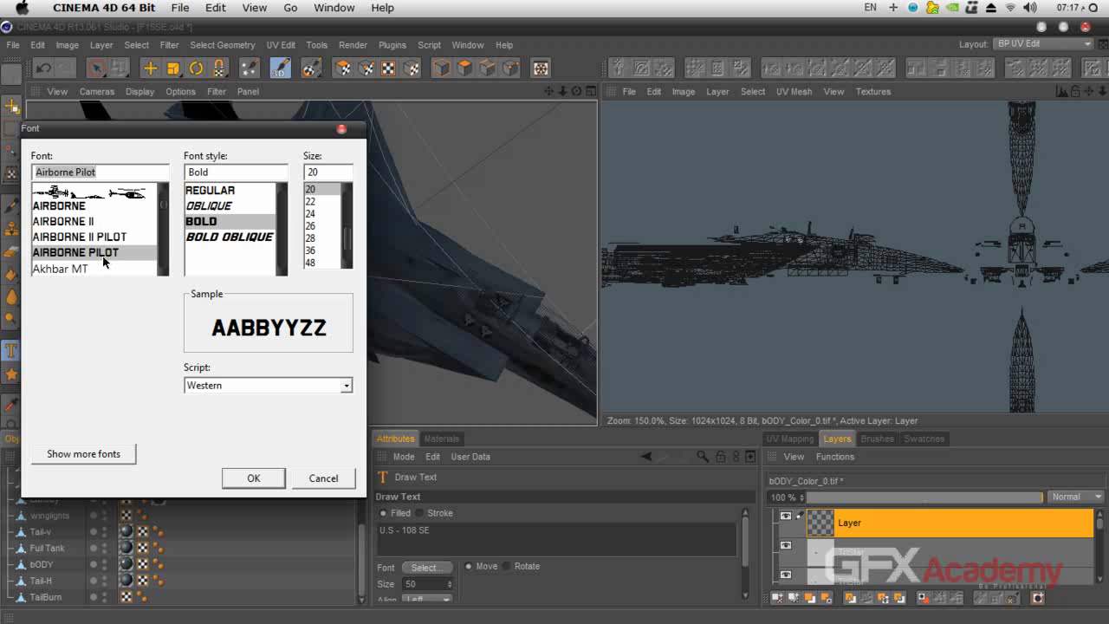
left_click(246, 478)
left_click(706, 200)
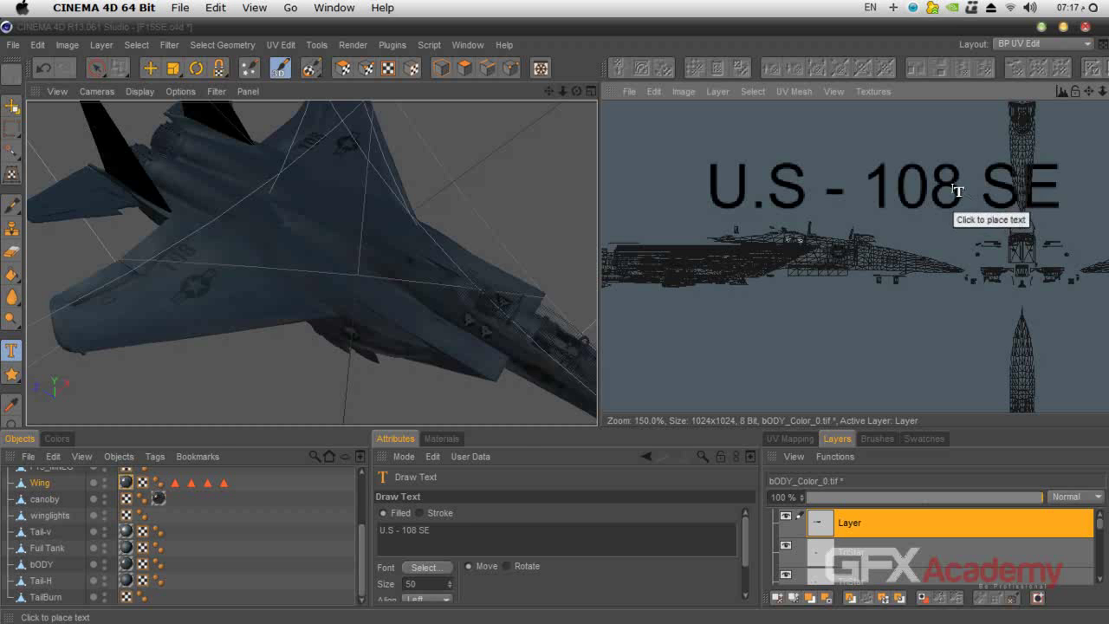
key("super+z")
Try the BatmanForeverAlternate Bold font by placing the text above the fuselage side UVs, and undo the placement
left_click(418, 568)
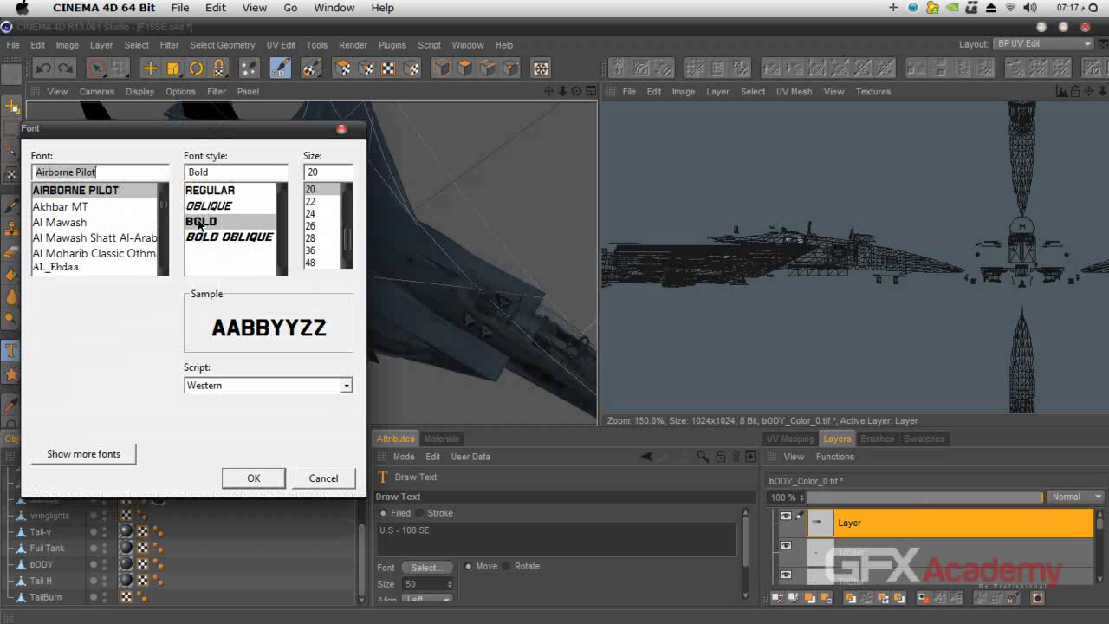
type("bat")
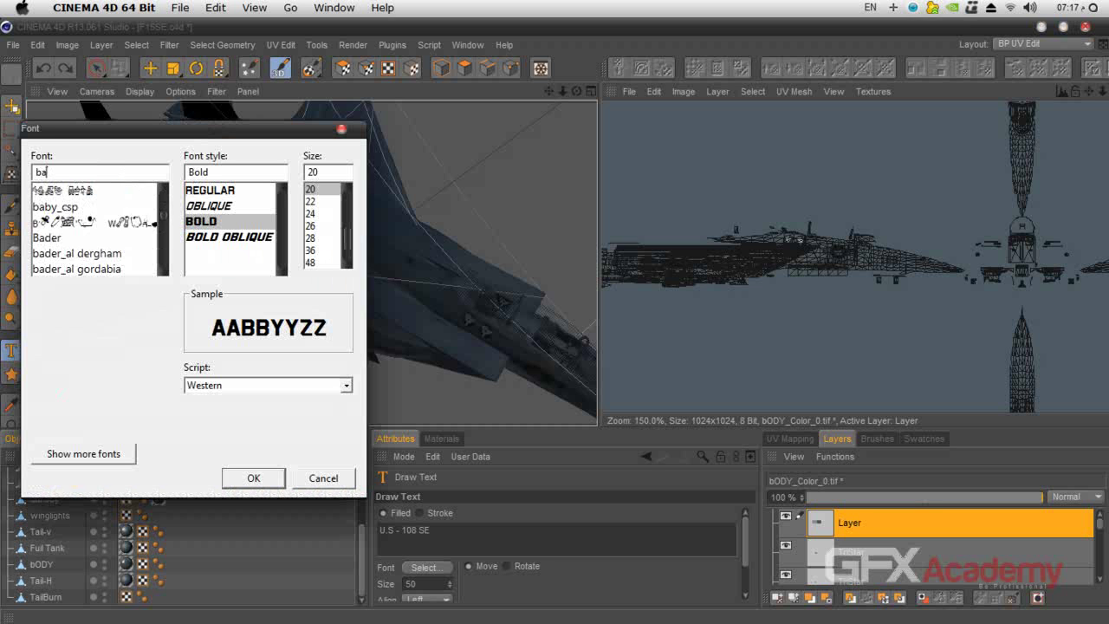
left_click(112, 193)
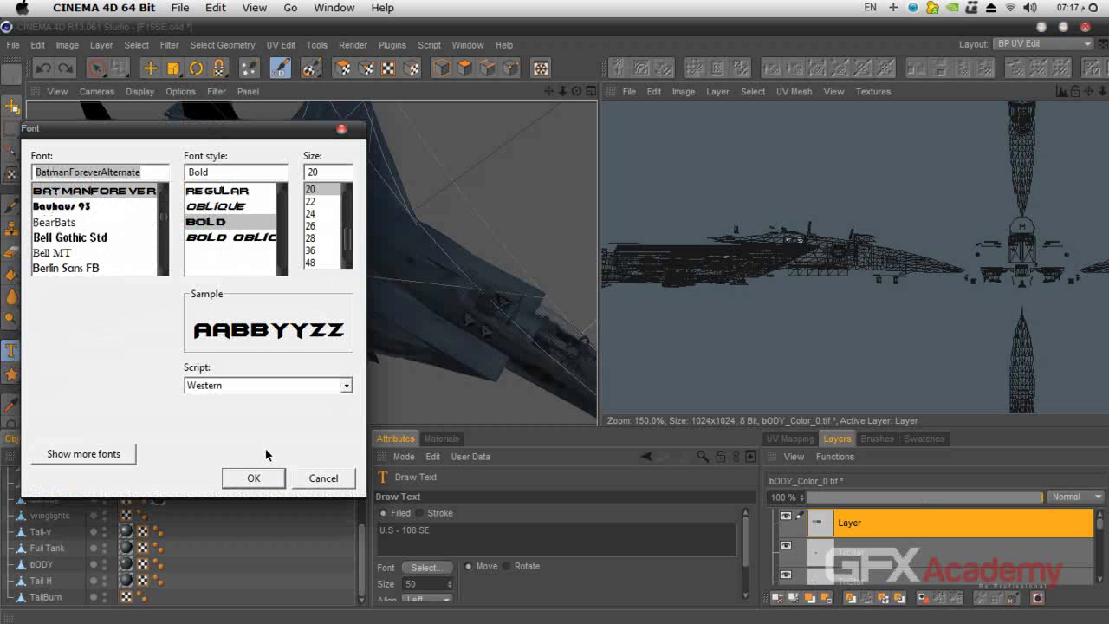
left_click(268, 482)
left_click(696, 169)
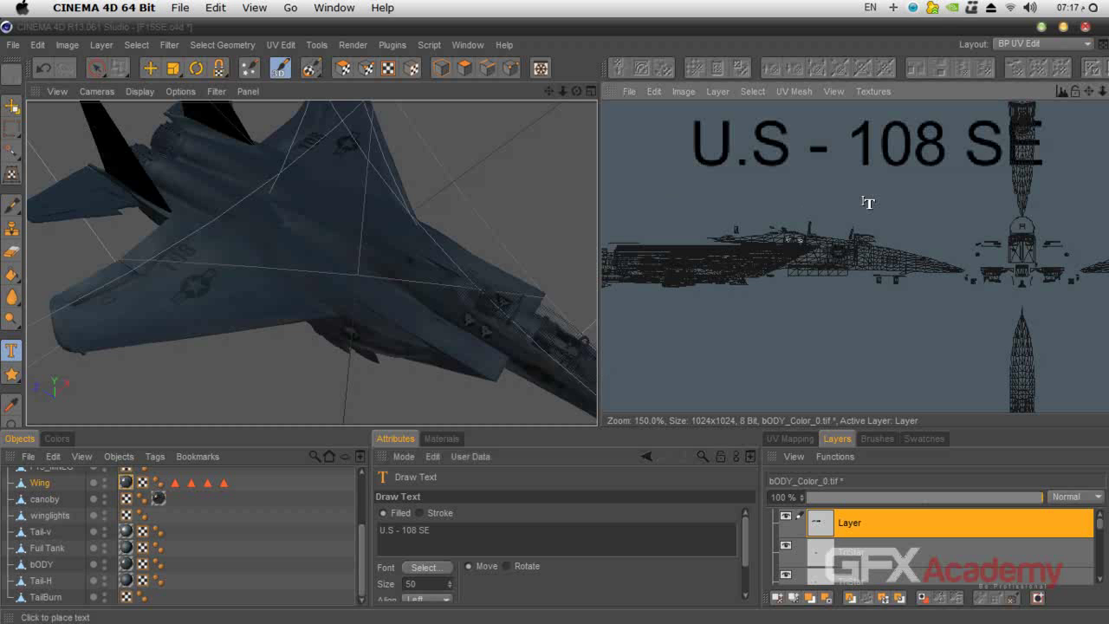
key("super+z")
Set the text font to Swis721 Cn BT Bold and place the text on the new layer above the fuselage side UVs
left_click(426, 567)
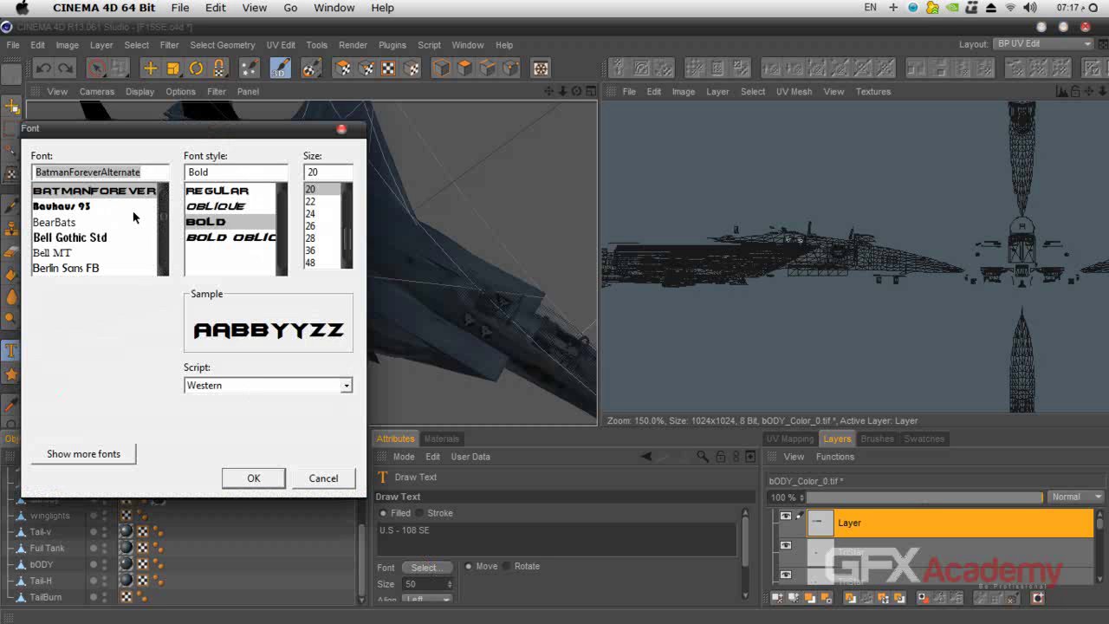
left_click_drag(154, 173, 16, 173)
type("Sw")
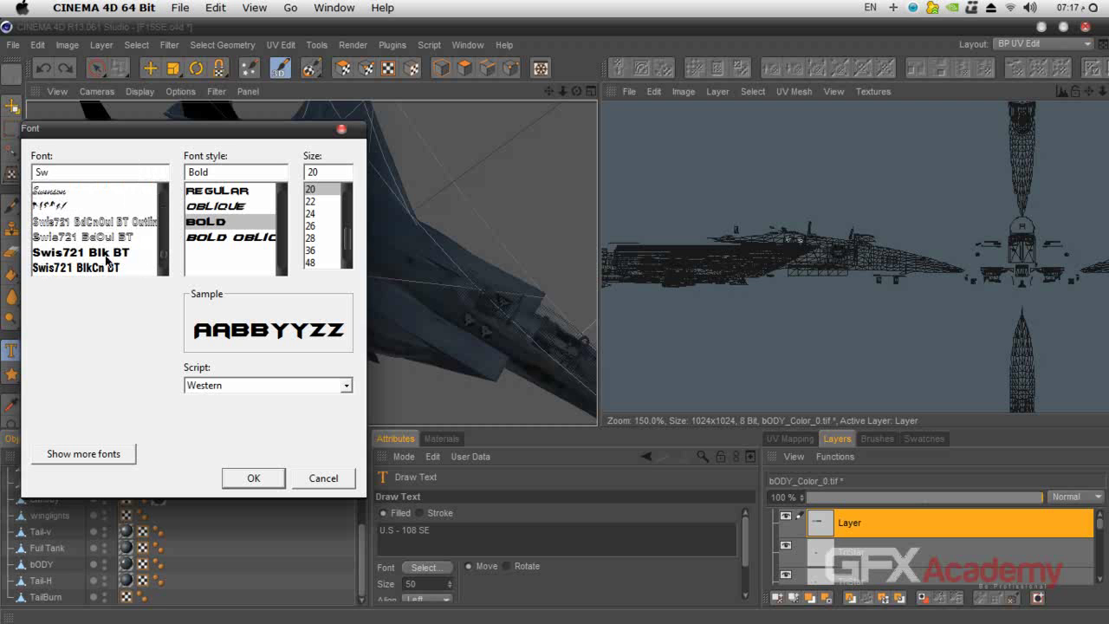
scroll(163, 274, "down", 7)
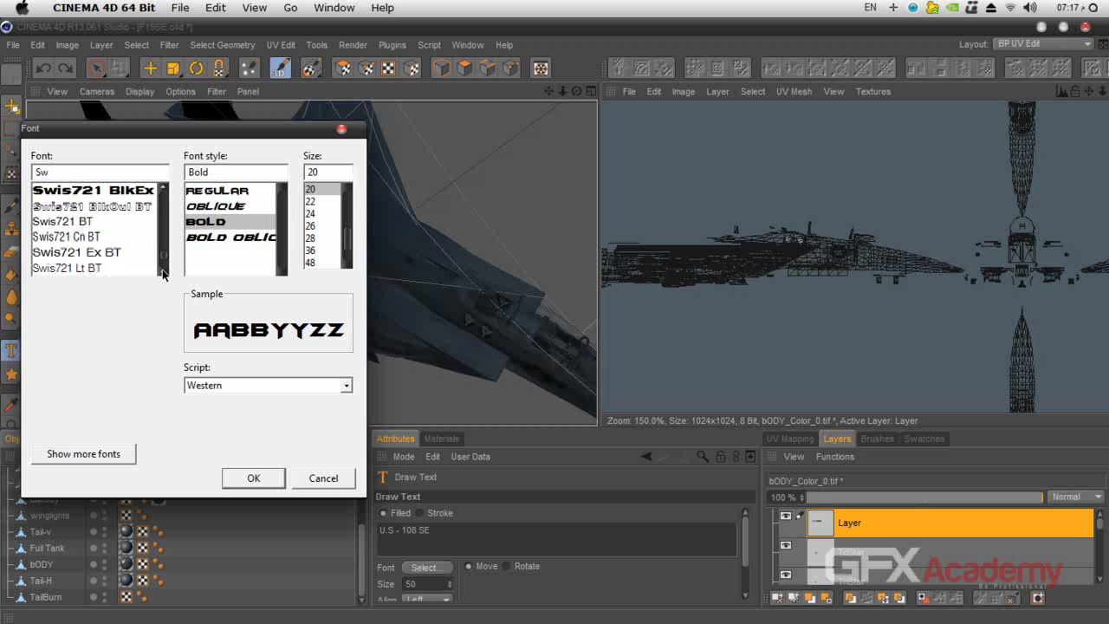
left_click(99, 270)
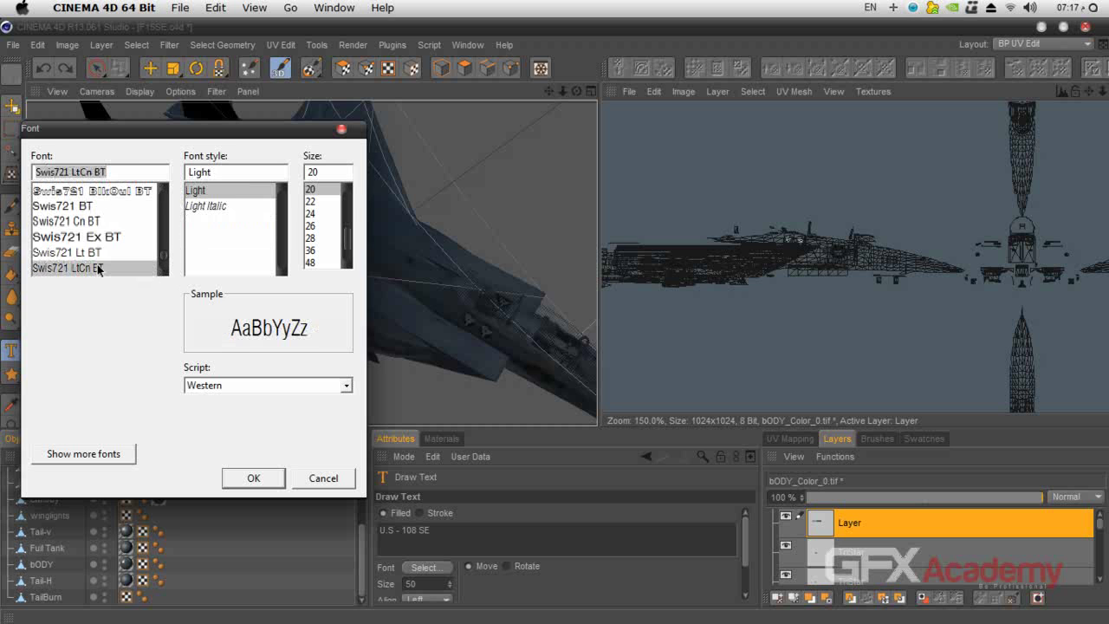
left_click(97, 252)
left_click(92, 222)
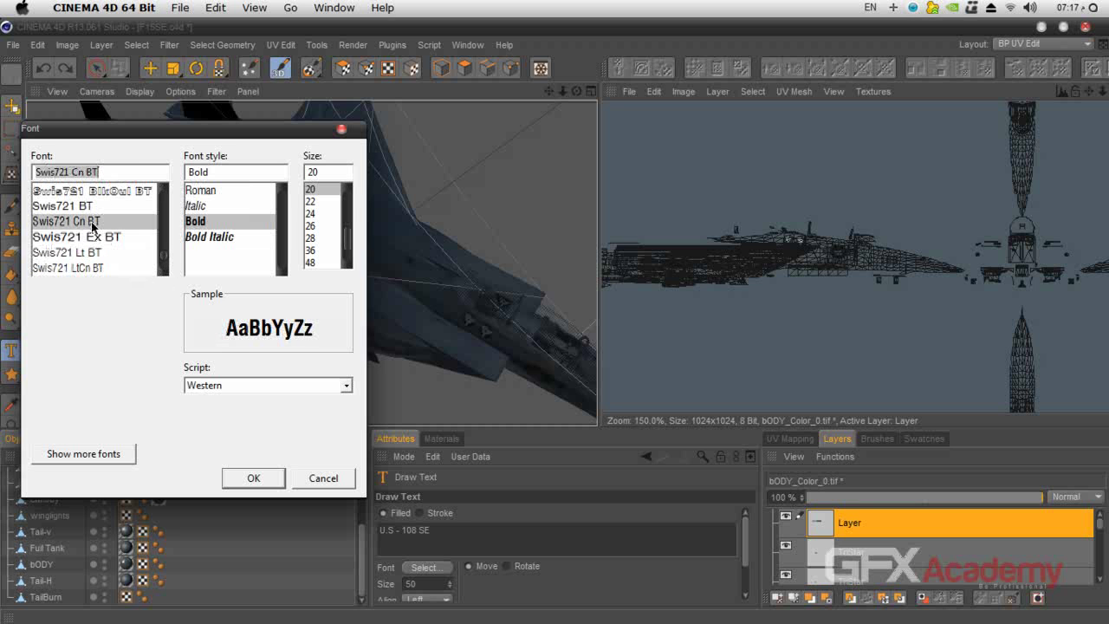
left_click(254, 478)
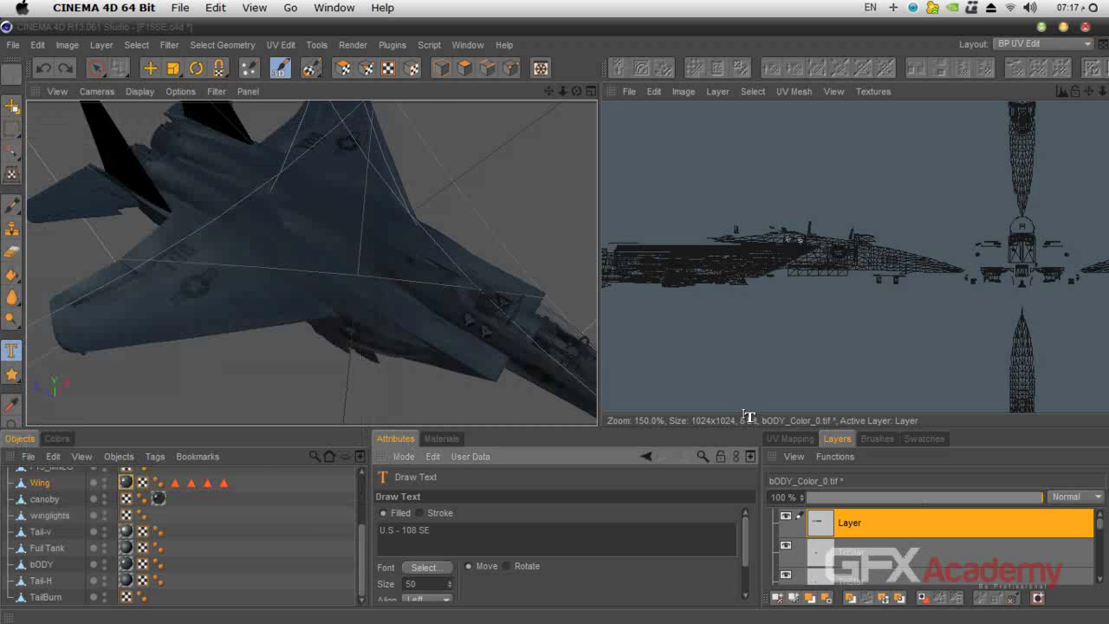
left_click(726, 202)
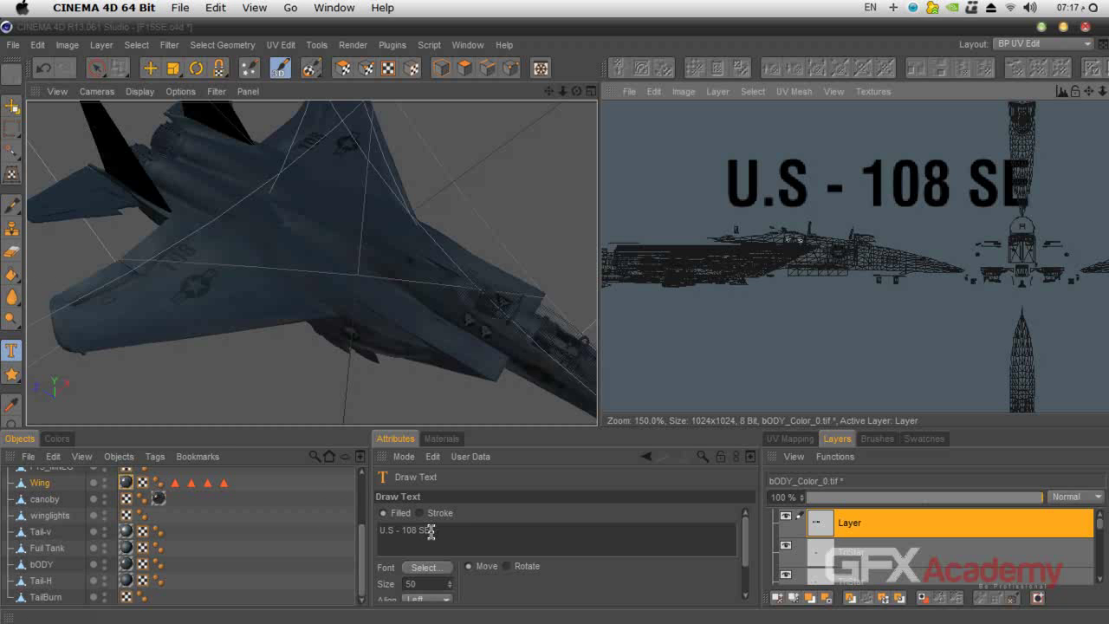
Undo the text placement, set the text size to 20, and place the text above the fuselage side UVs again
key("ctrl+z")
left_click_drag(430, 584, 378, 589)
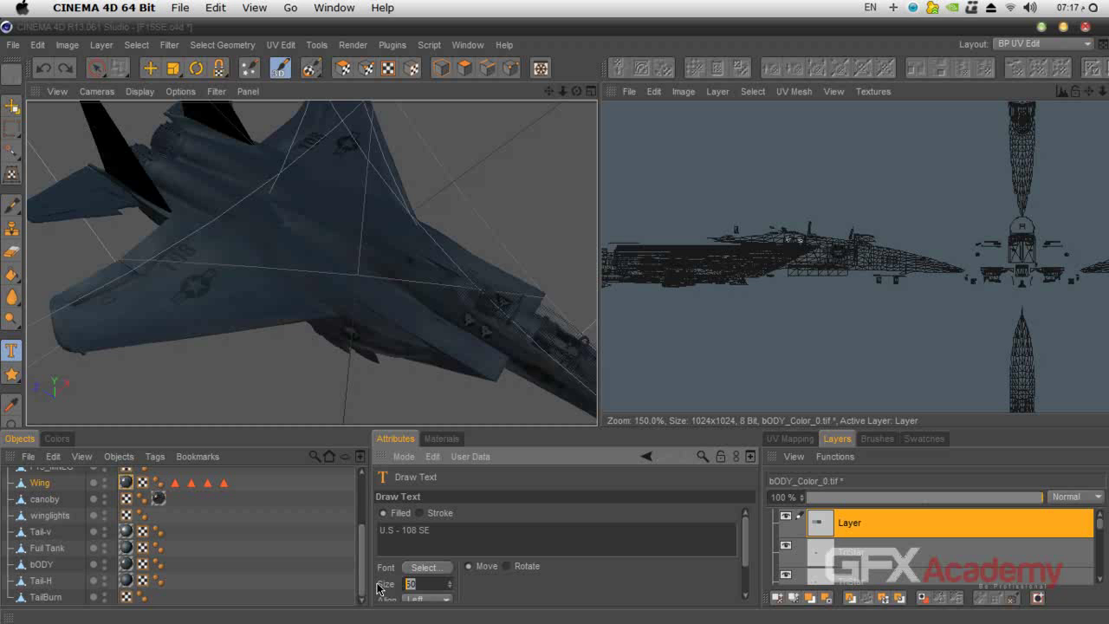
left_click(758, 213)
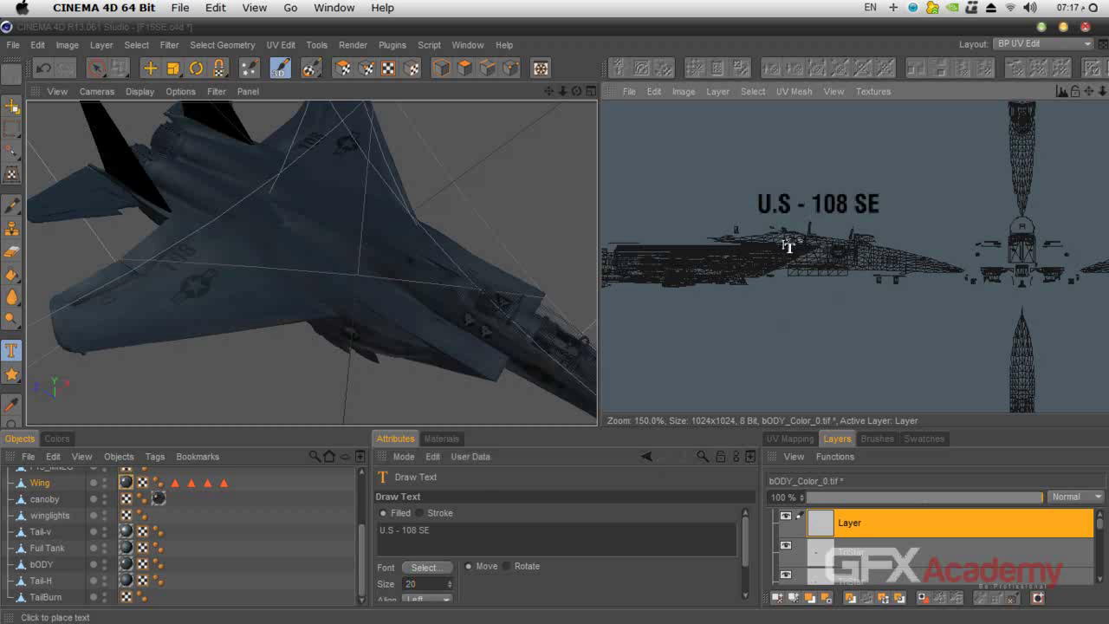
left_click(11, 173)
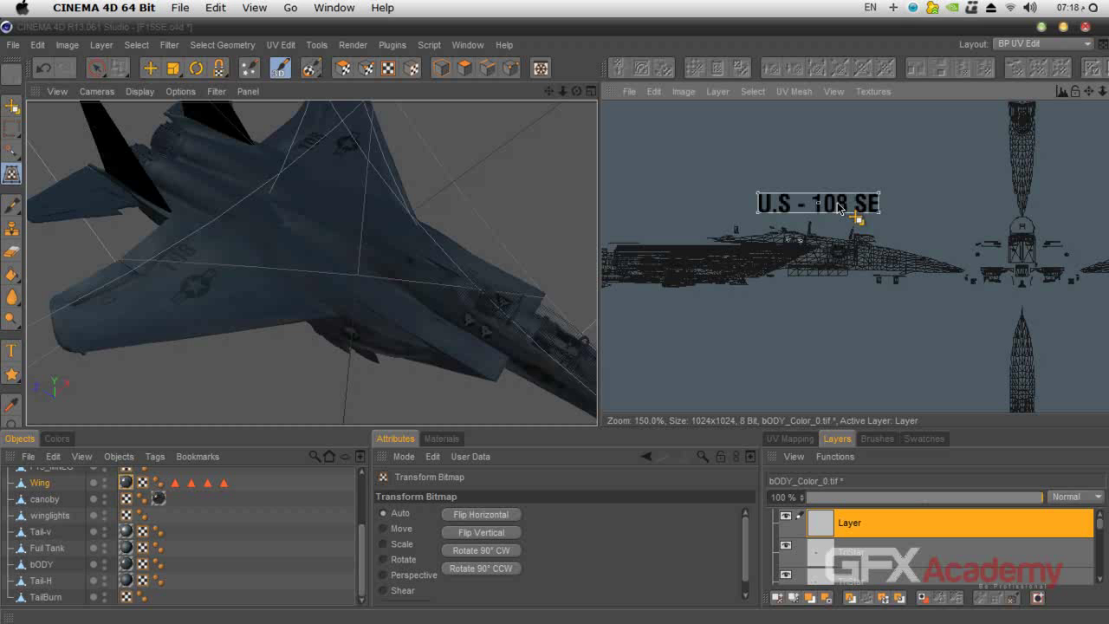
left_click_drag(1088, 91, 1059, 181)
scroll(1026, 272, "down", 3)
scroll(1048, 161, "up", 1)
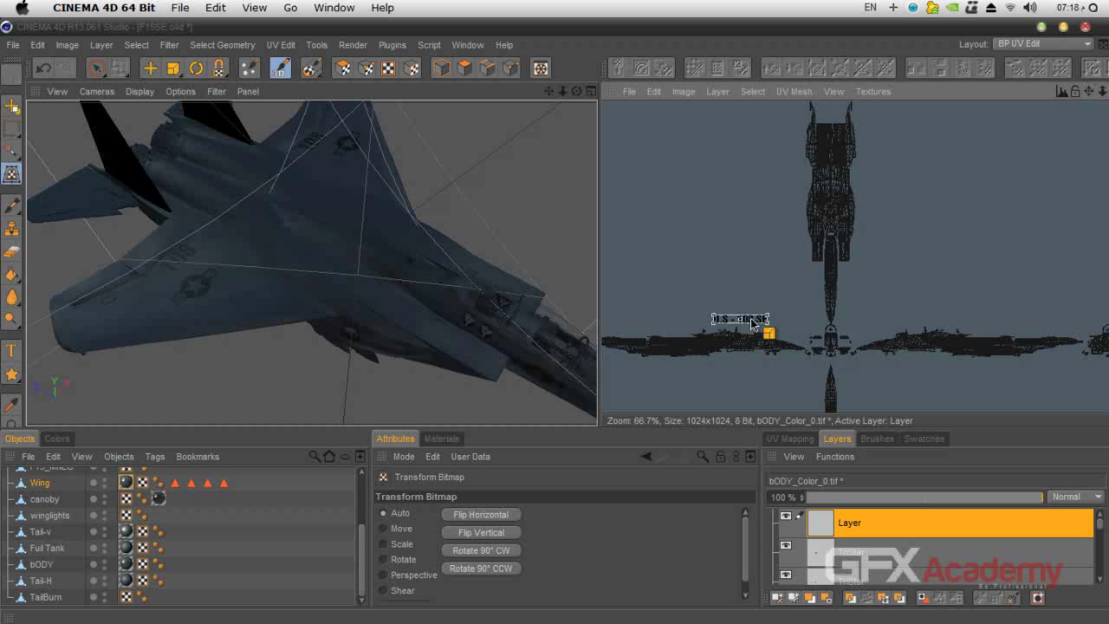
left_click_drag(765, 328, 840, 207)
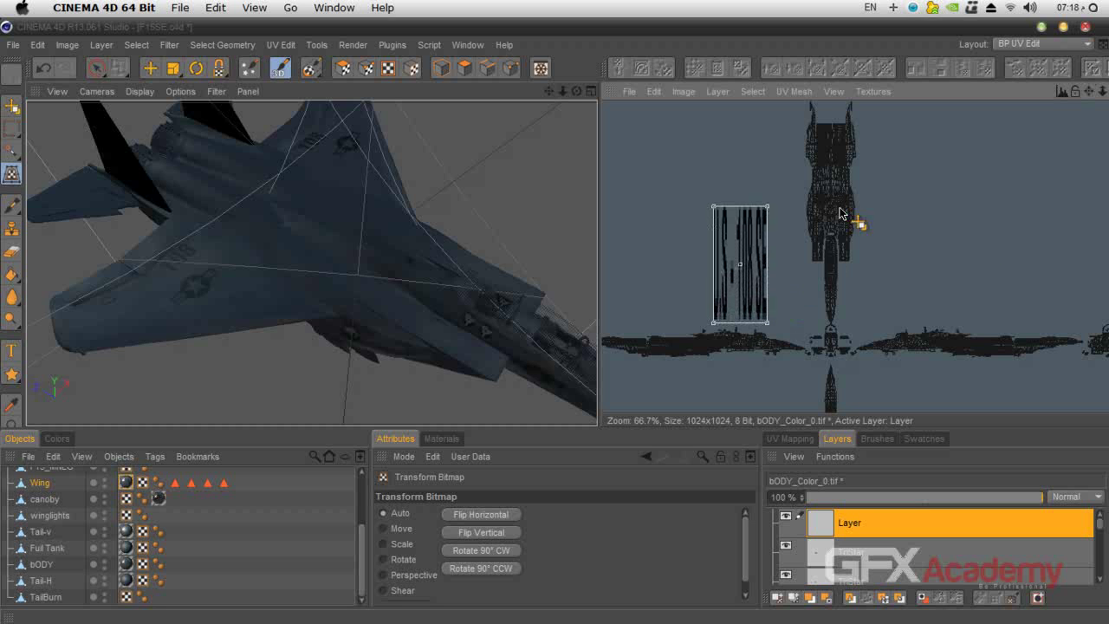
key("Escape")
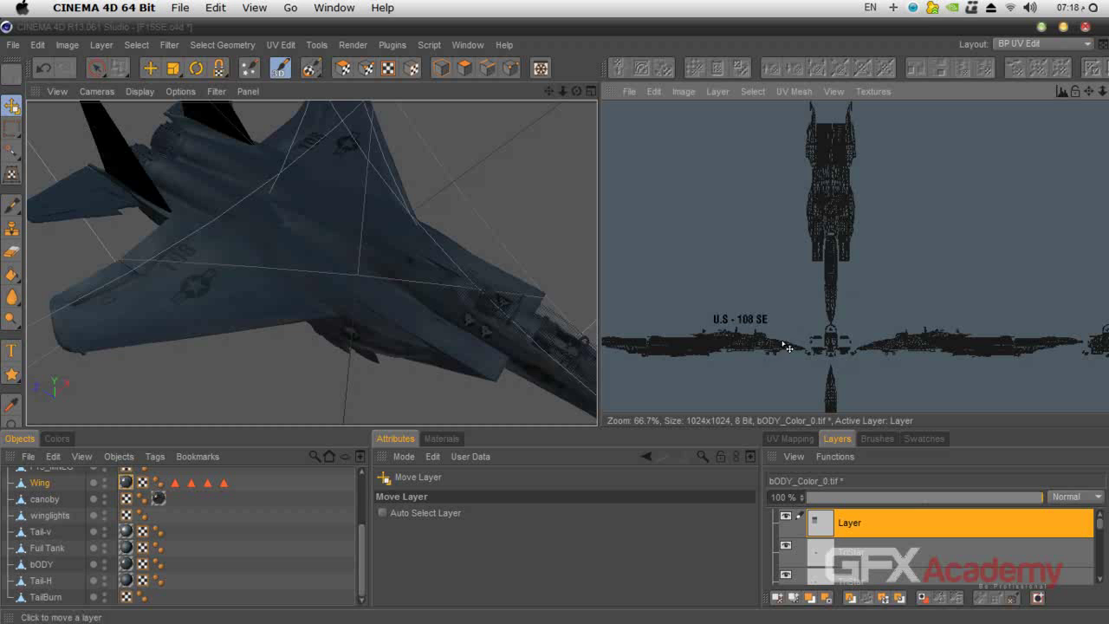
Move the "U.S - 108 SE" text onto the fuselage top UVs with Transform Bitmap and rotate it 90° clockwise
left_click(870, 525)
left_click(11, 173)
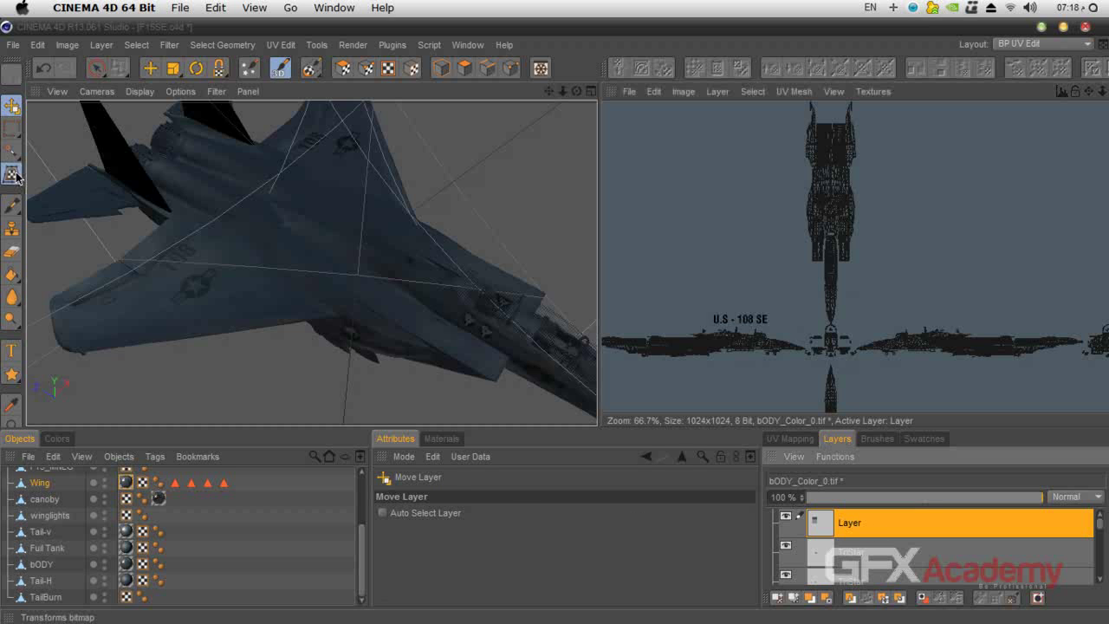
scroll(740, 325, "up", 2)
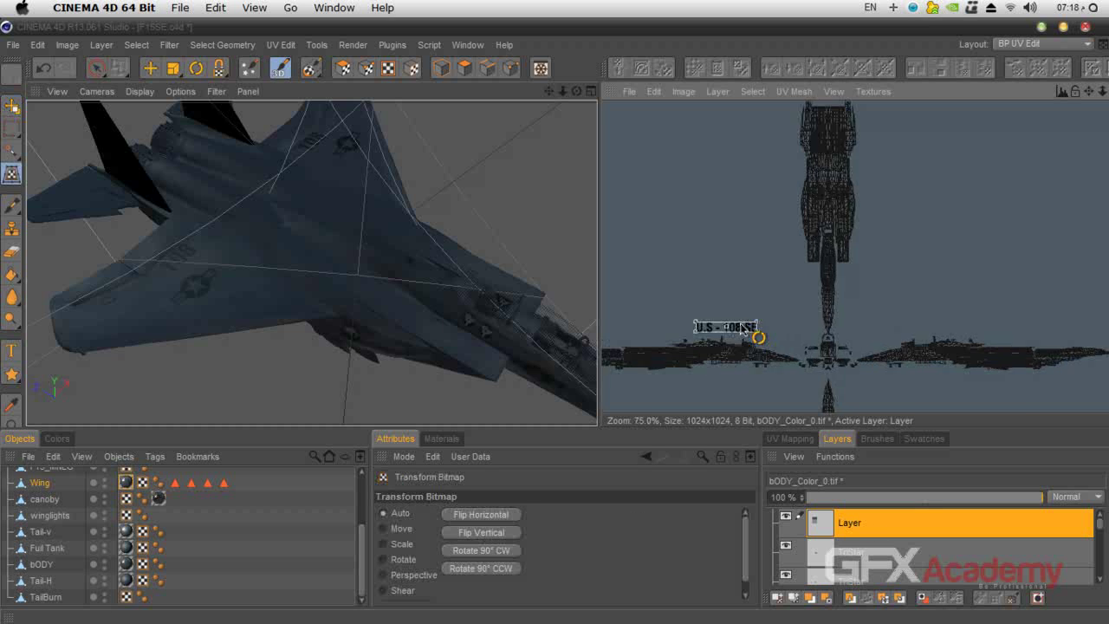
left_click_drag(680, 353, 817, 176)
scroll(891, 217, "up", 3)
left_click_drag(1088, 92, 1108, 204)
left_click_drag(971, 239, 951, 235)
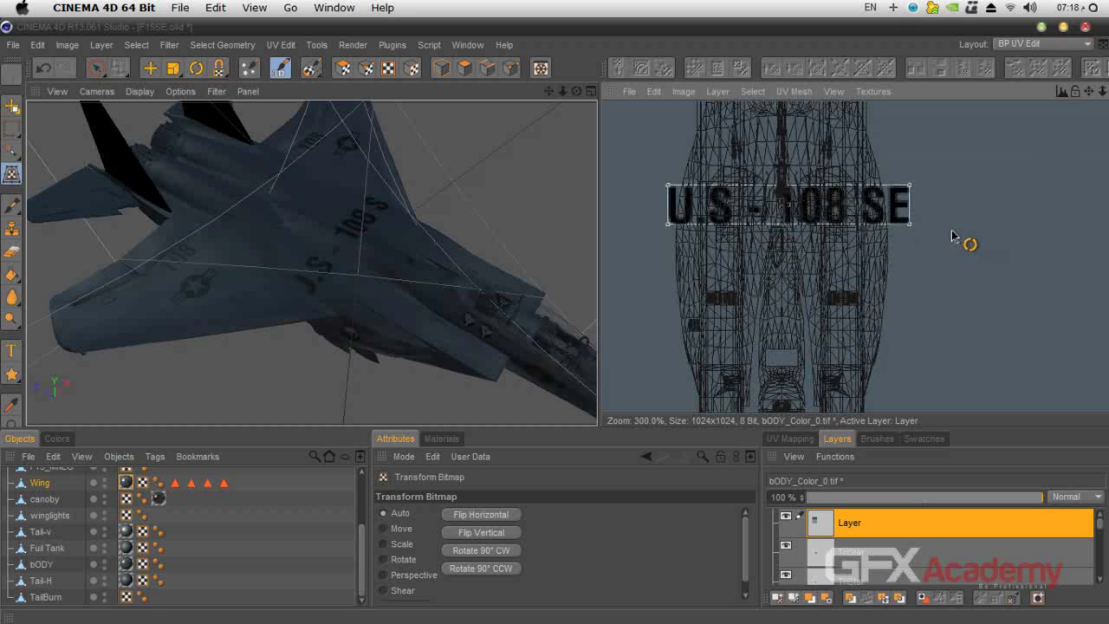
left_click(474, 550)
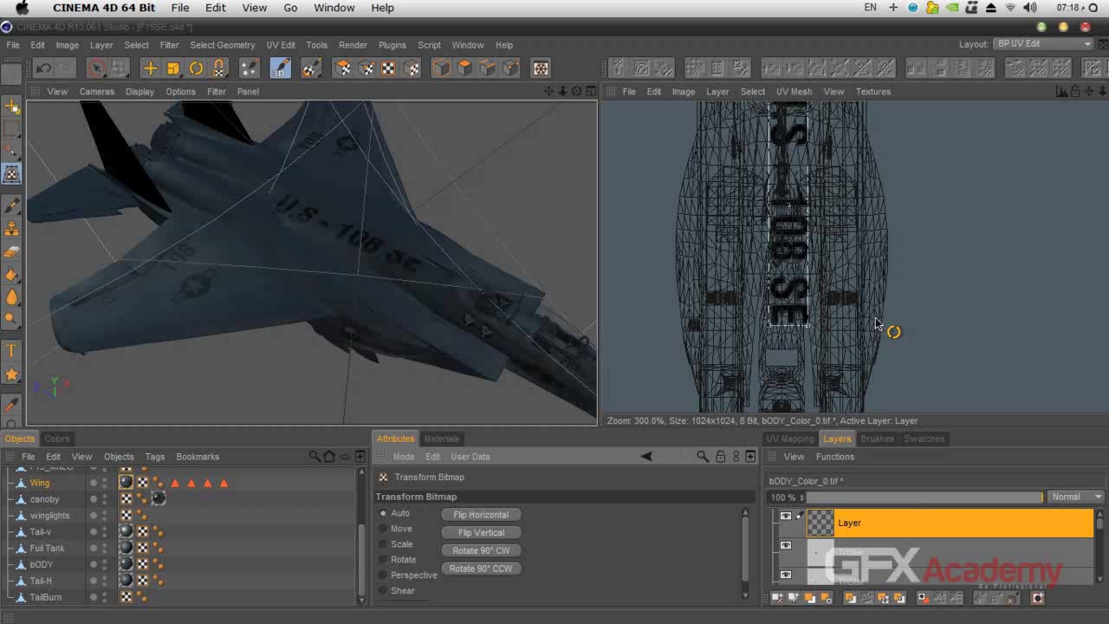
Scale the rotated text down and position it lengthwise beside the fuselage centreline between the wings
left_click_drag(810, 327, 759, 279)
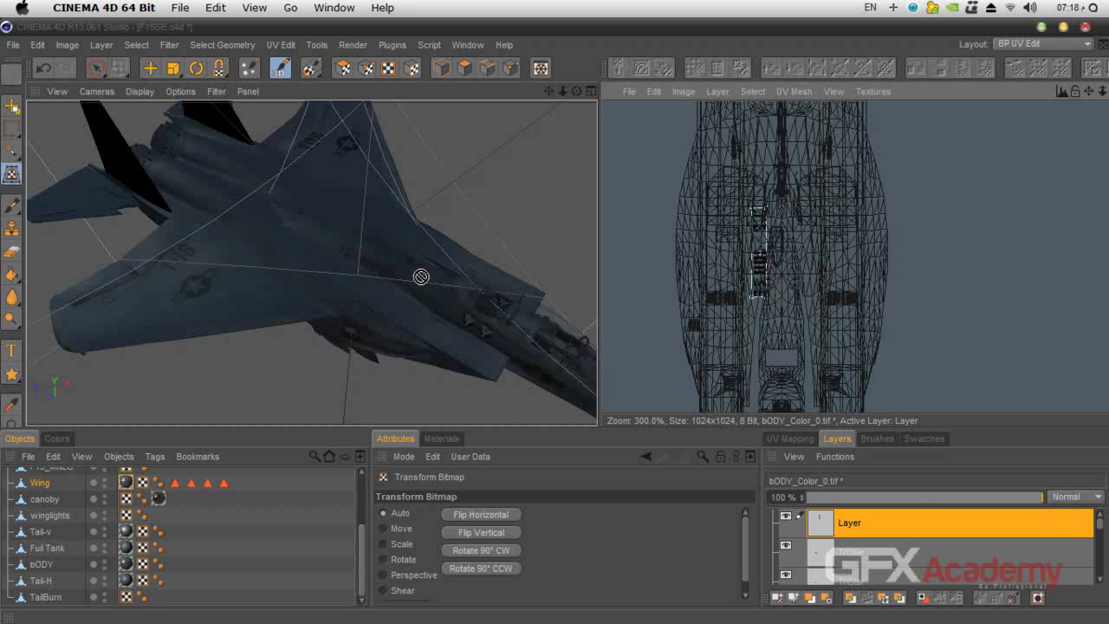
scroll(378, 288, "up", 3)
scroll(378, 288, "up", 2)
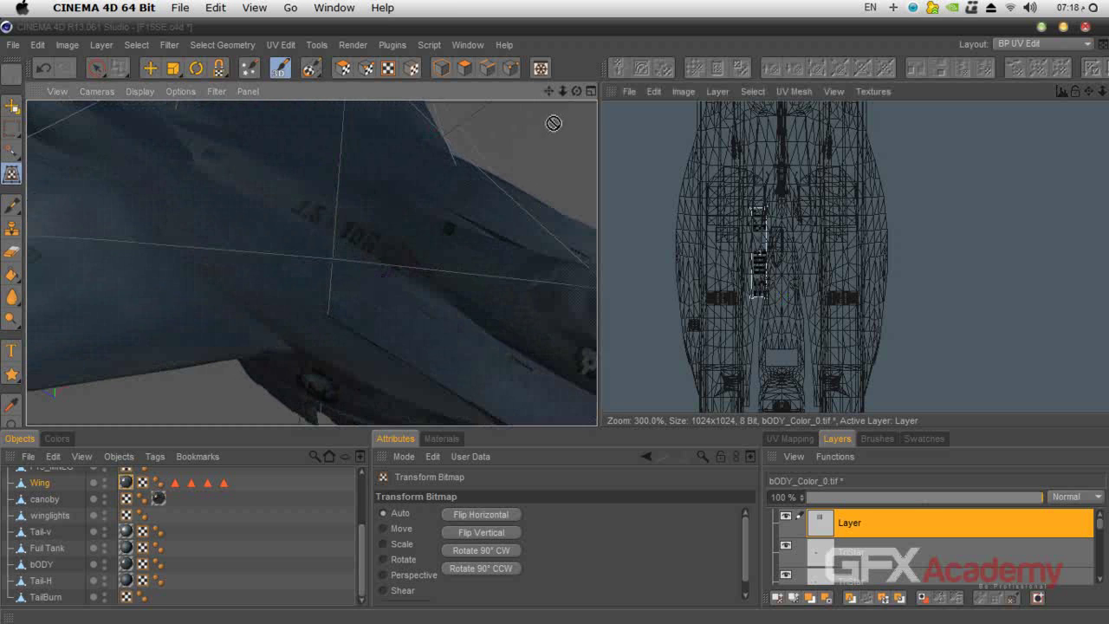
left_click_drag(549, 91, 530, 149)
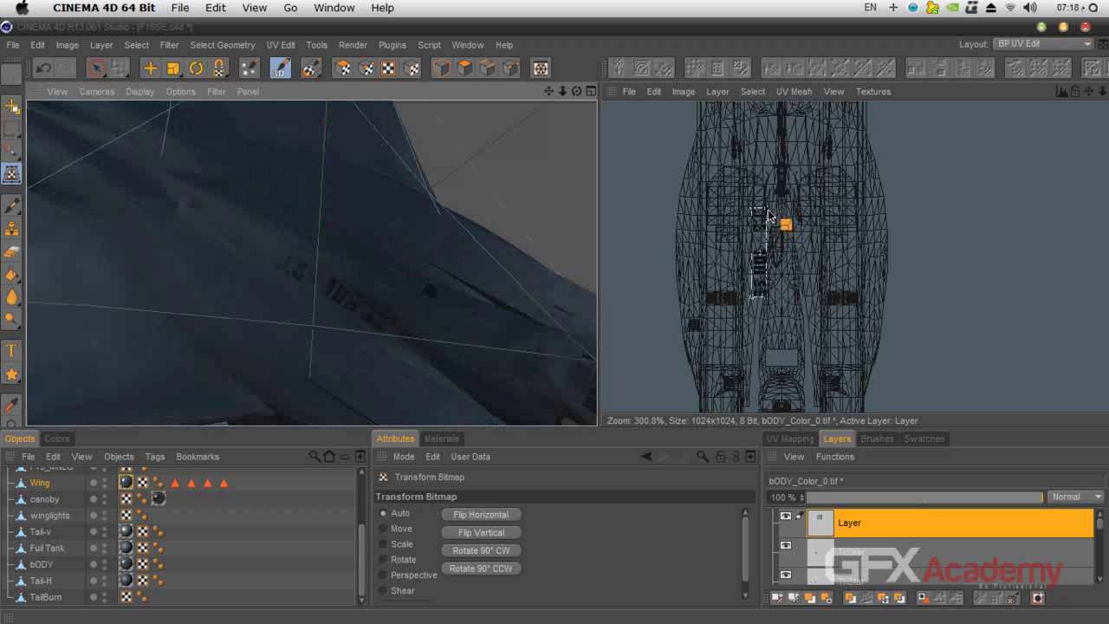
mouse_move(766, 210)
left_mouse_down()
mouse_move(759, 252)
mouse_move(763, 222)
left_mouse_up()
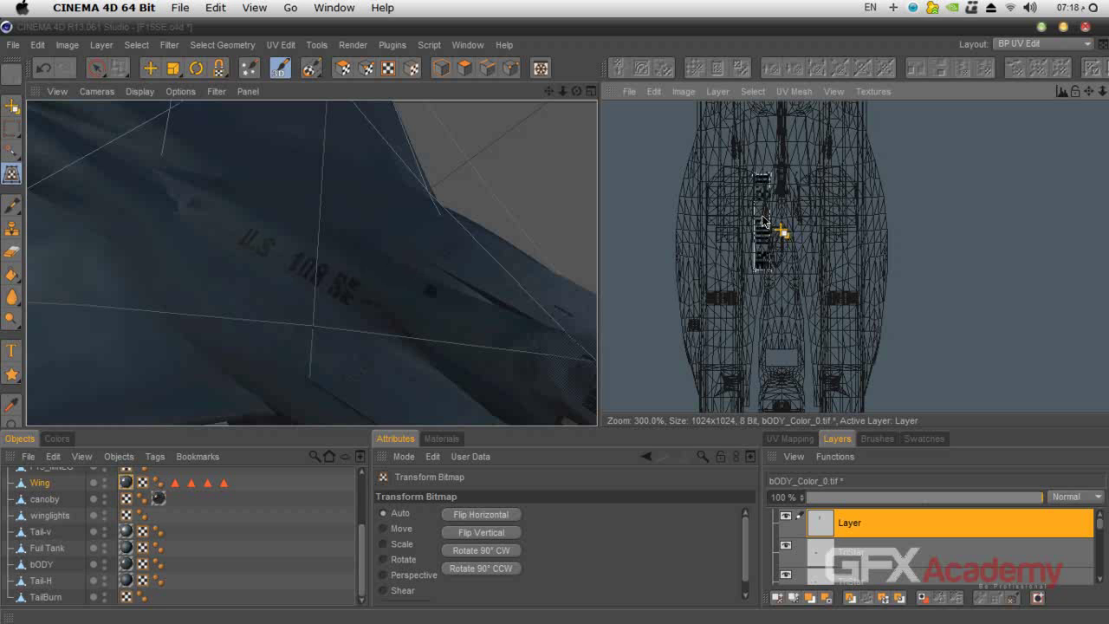
mouse_move(762, 223)
left_mouse_down()
mouse_move(736, 230)
mouse_move(759, 202)
left_mouse_up()
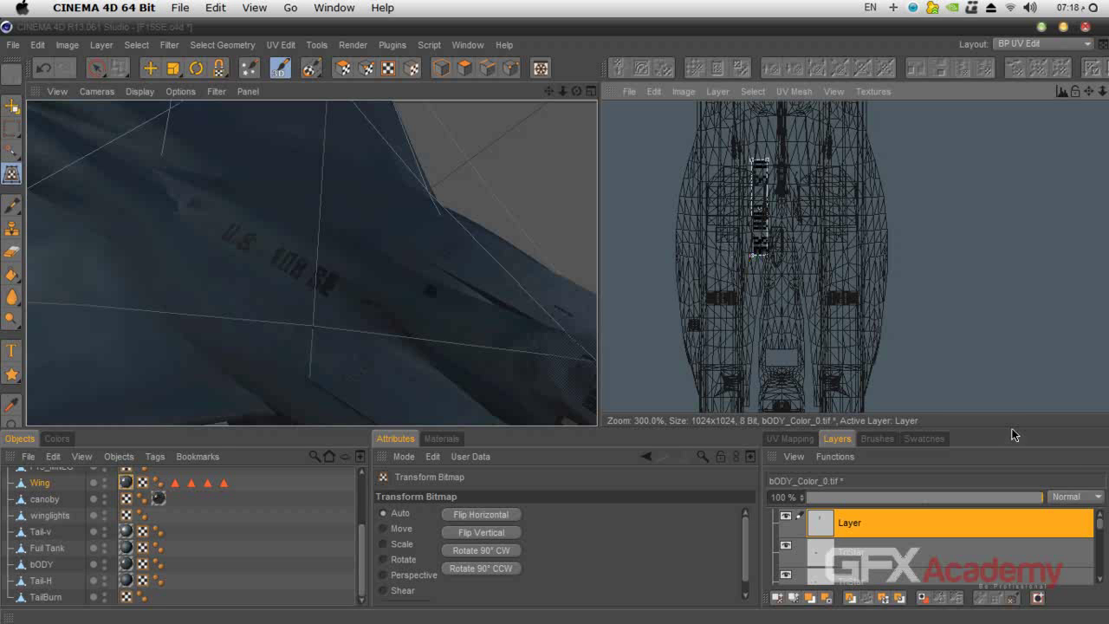
Set the text layer to Linear Light (Stamp) blending at 55% opacity and apply its bitmap transformation
left_click(1075, 497)
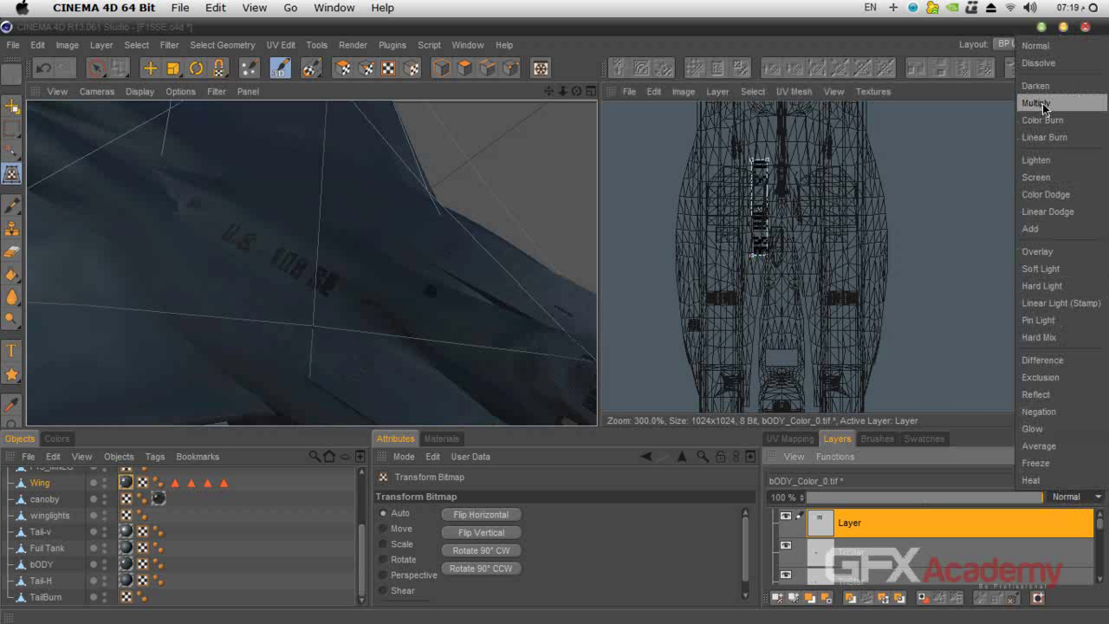
left_click(1066, 303)
left_click_drag(995, 504, 944, 509)
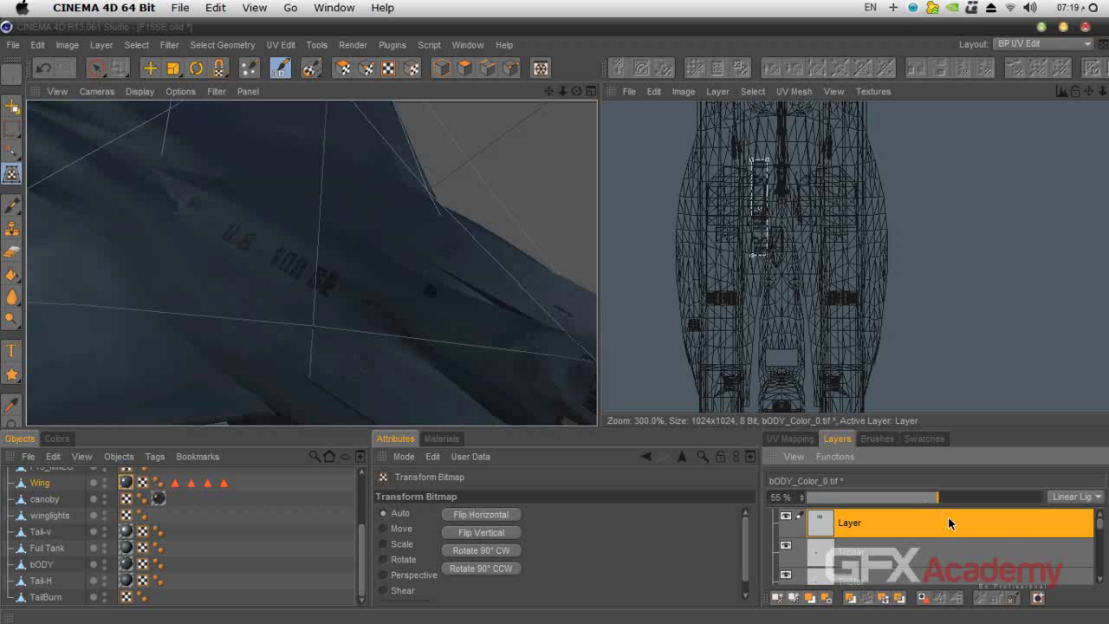
left_click_drag(562, 92, 510, 141)
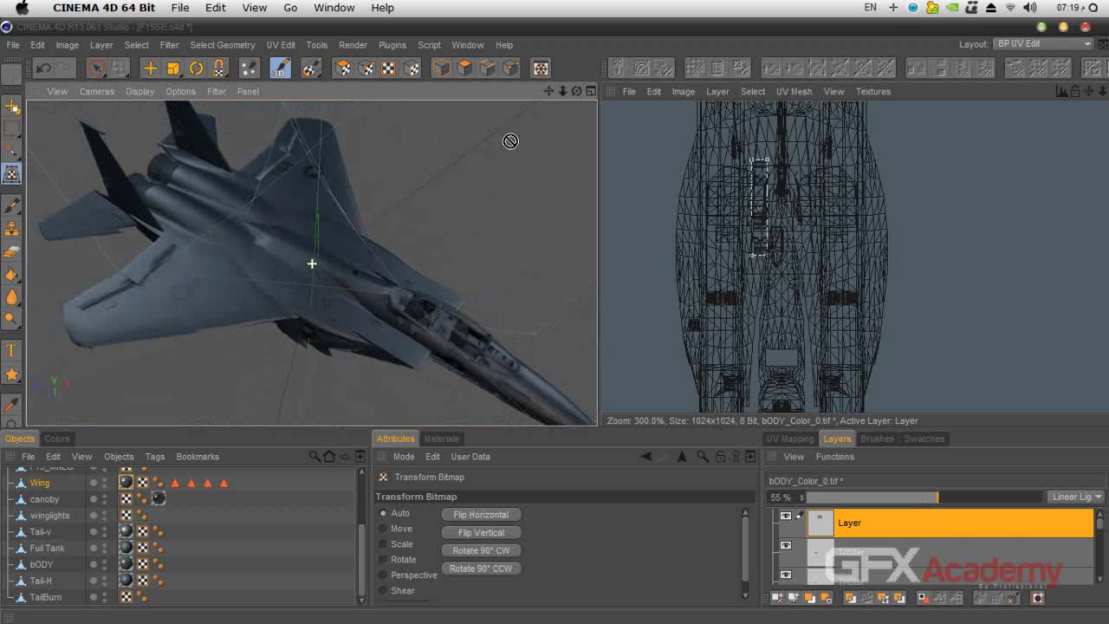
left_click(12, 107)
left_click(500, 383)
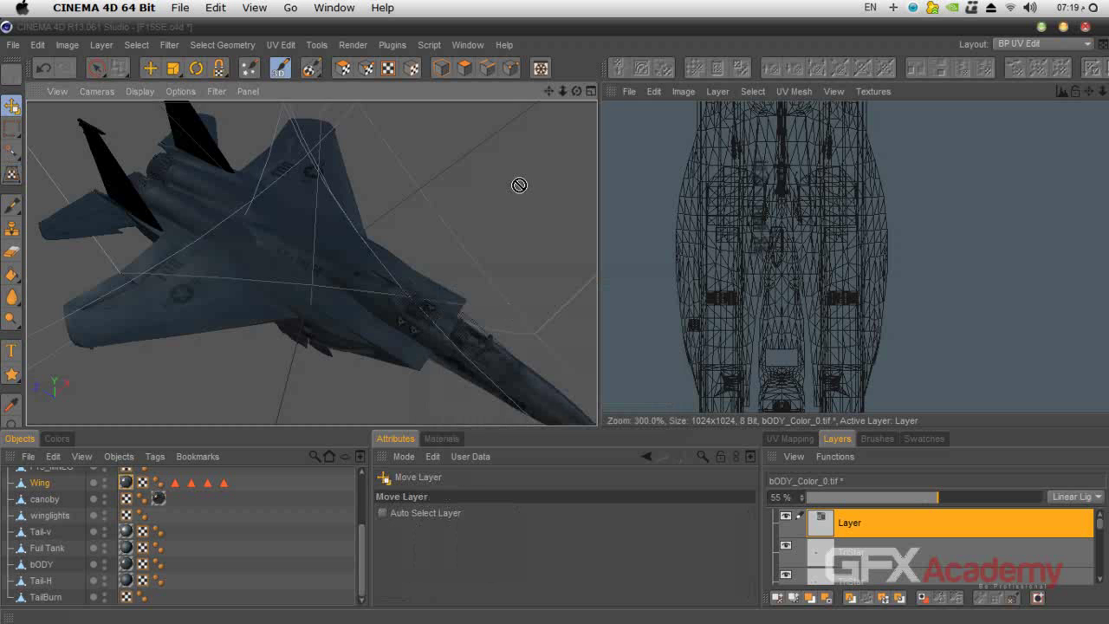
Reframe the jet, render it to the Picture Viewer to check the fuselage text, and close the render
left_click_drag(576, 91, 476, 233)
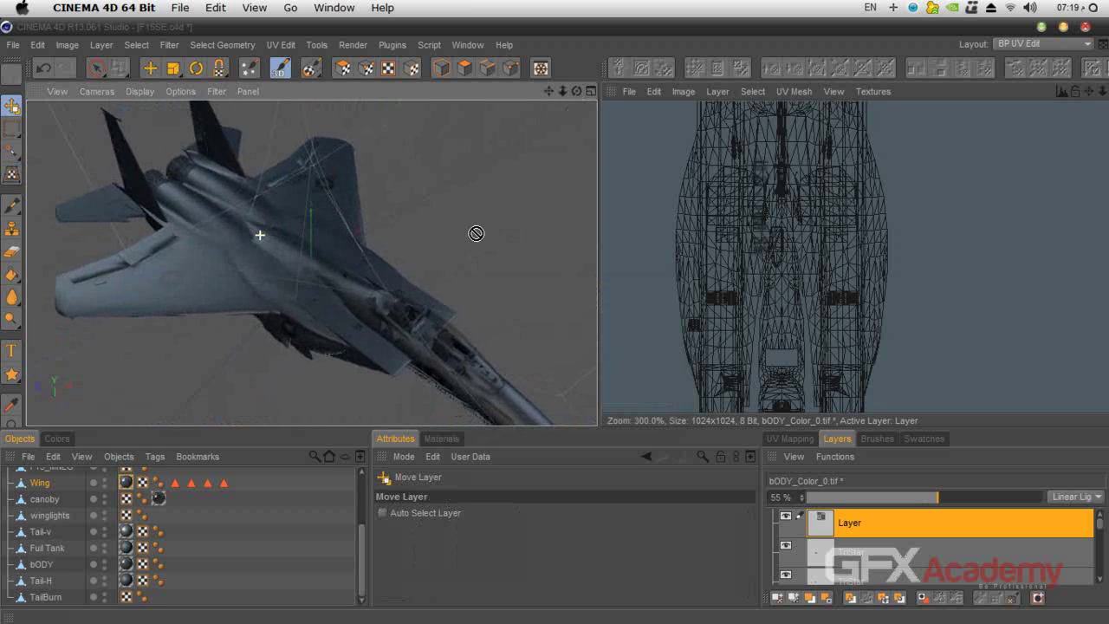
right_click_drag(287, 272, 381, 285, "alt")
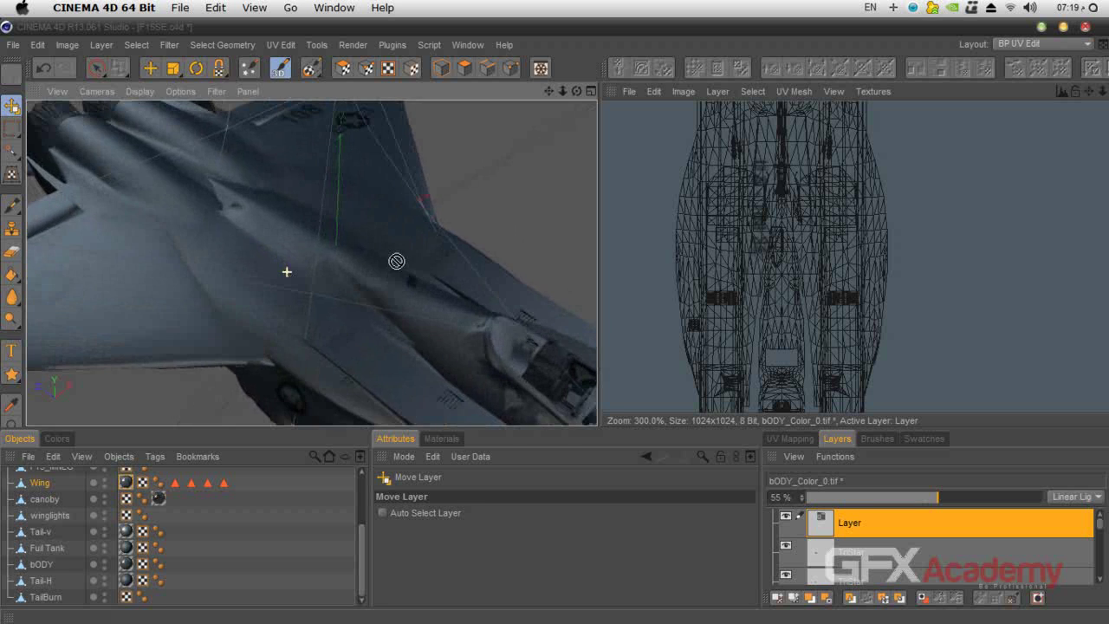
scroll(397, 265, "up", 3)
scroll(399, 265, "down", 4)
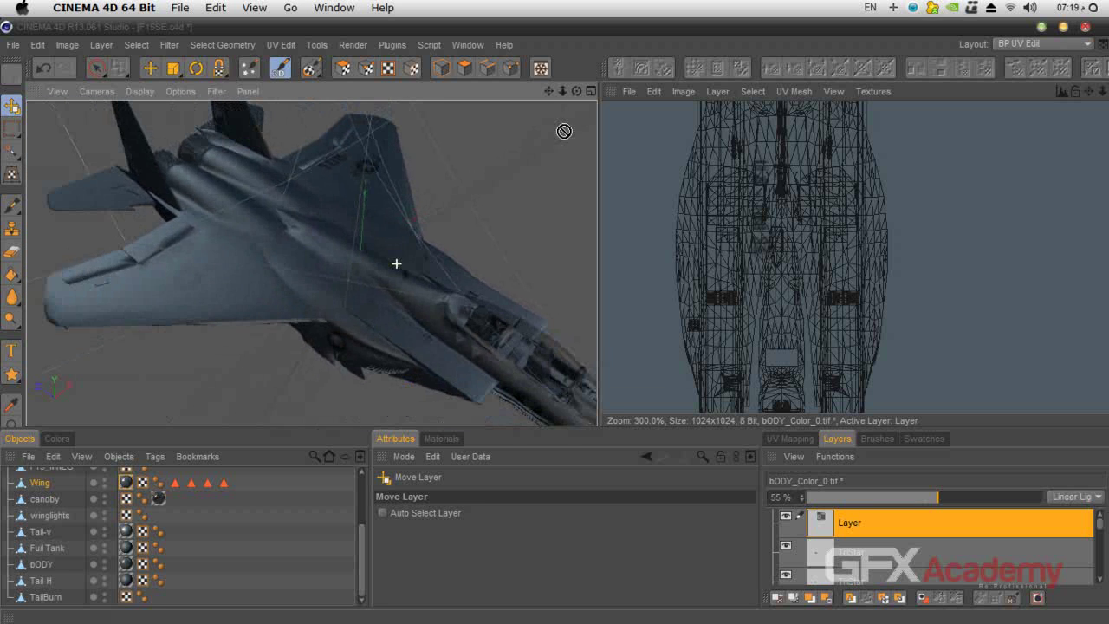
left_click_drag(549, 91, 549, 74)
right_click_drag(549, 92, 489, 92)
left_click_drag(498, 80, 552, 89)
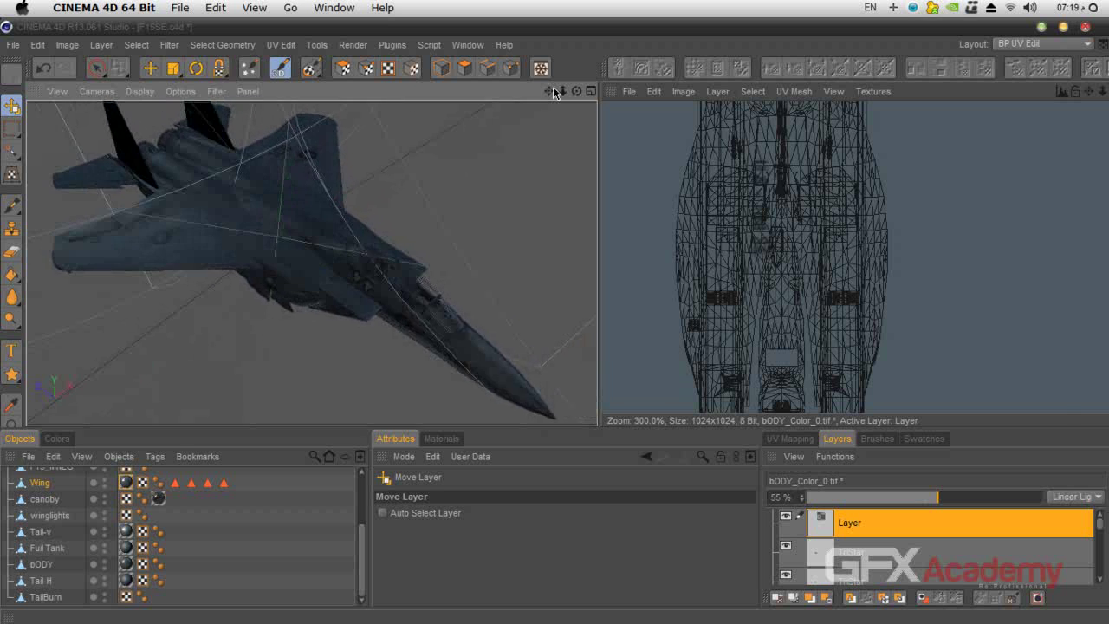
key("shift+r")
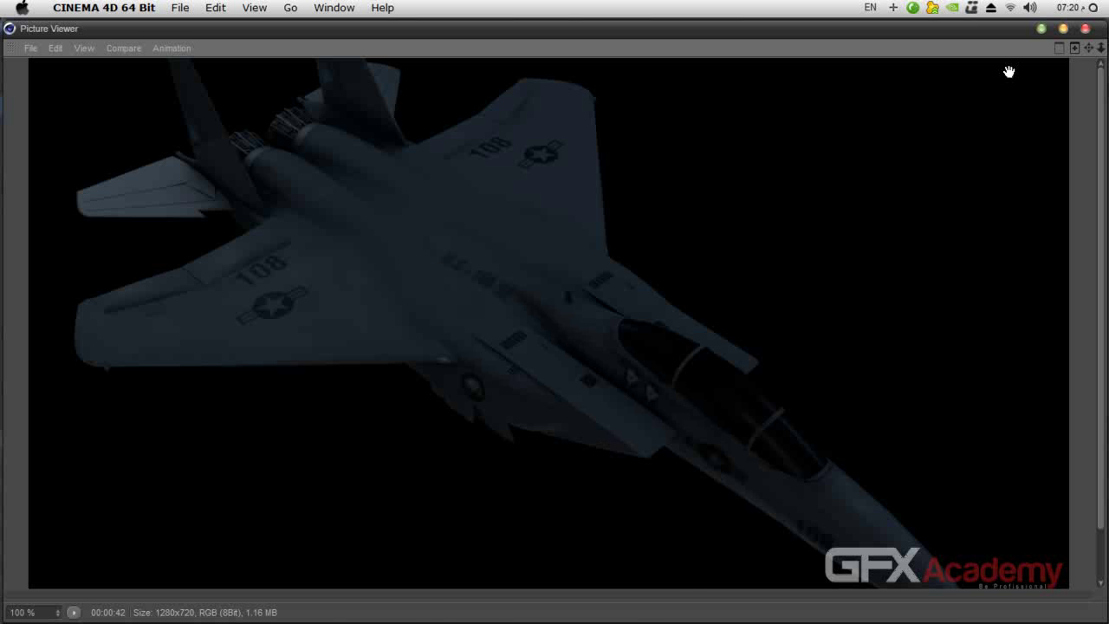
left_click(1084, 28)
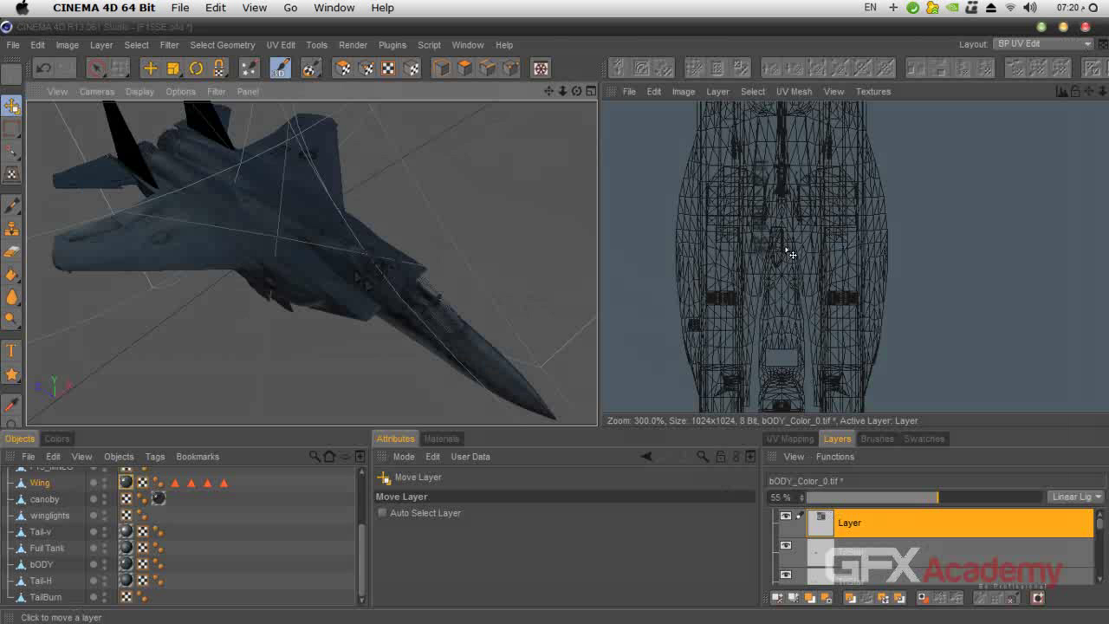
Move the text slightly farther aft along the fuselage top UVs, adjust its size, and apply the transformation
left_click(11, 174)
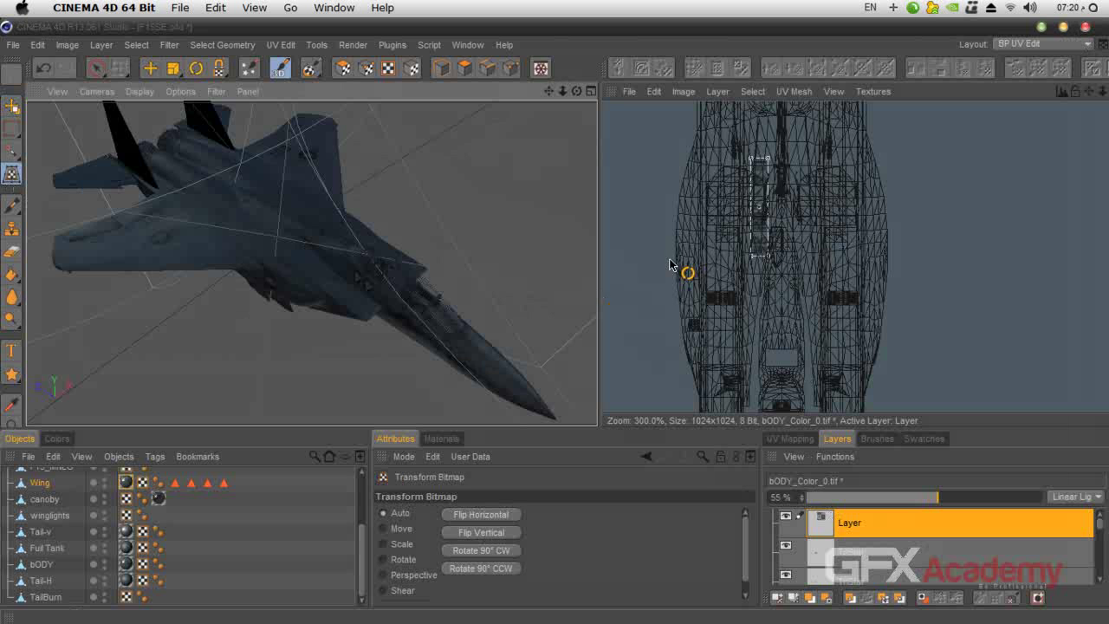
left_click(758, 246)
scroll(318, 262, "up", 3)
scroll(318, 262, "up", 3)
left_click_drag(549, 91, 550, 107)
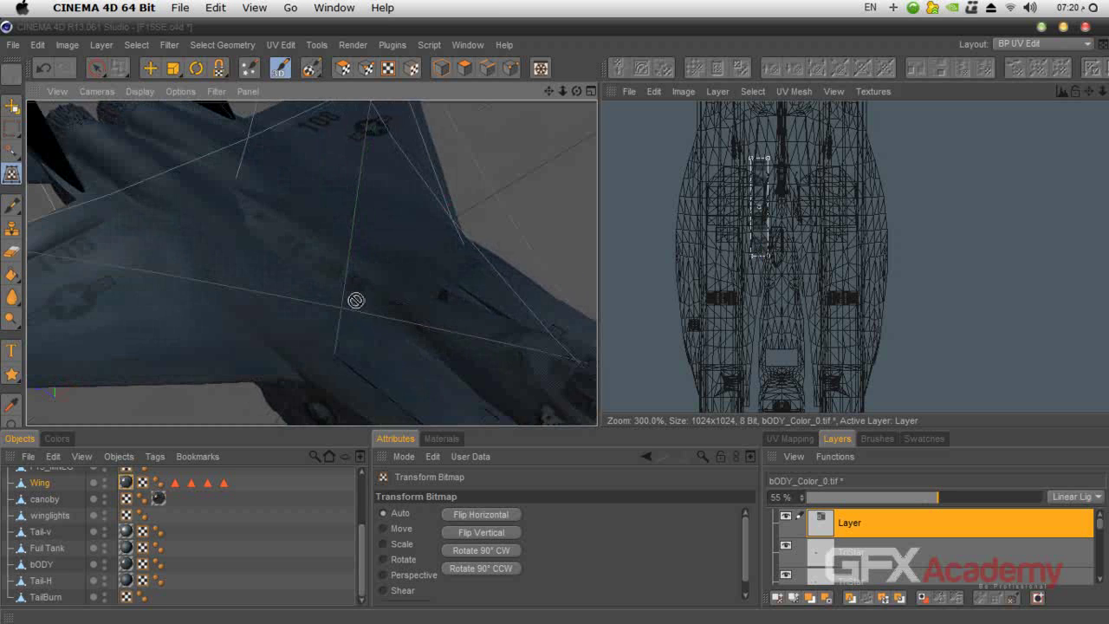
scroll(361, 299, "up", 2)
left_click_drag(764, 245, 761, 227)
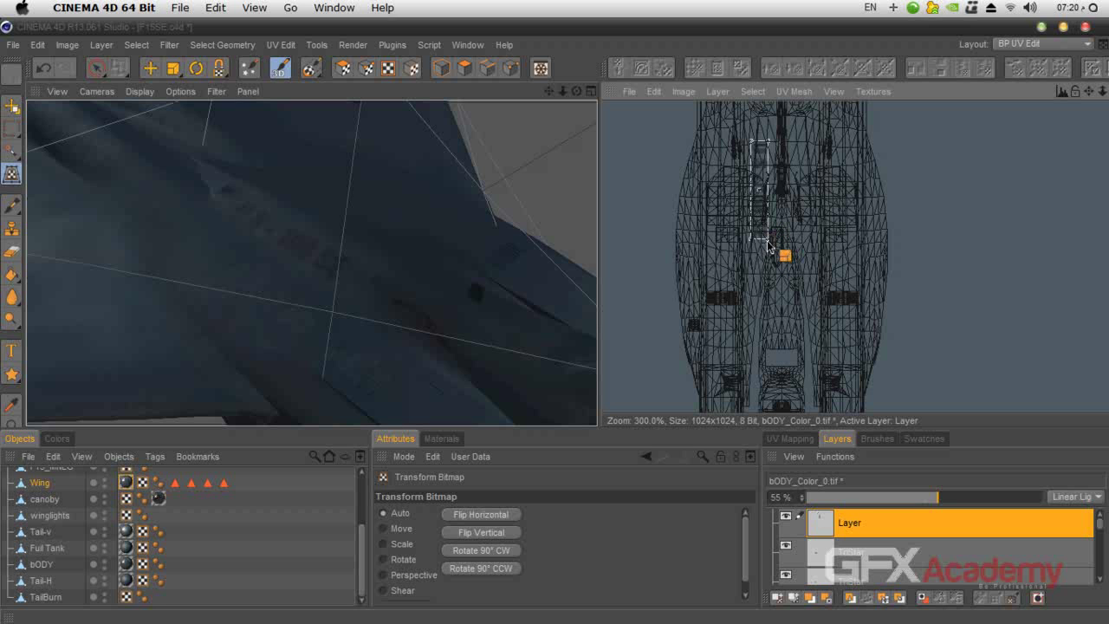
left_click_drag(768, 244, 800, 251)
left_click(11, 105)
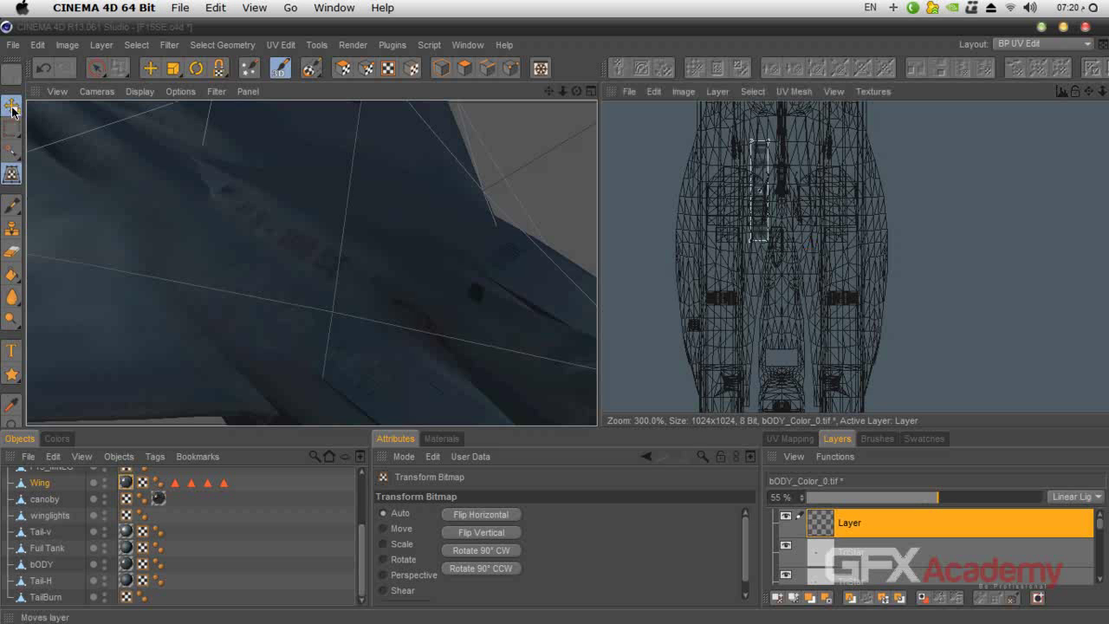
left_click(512, 384)
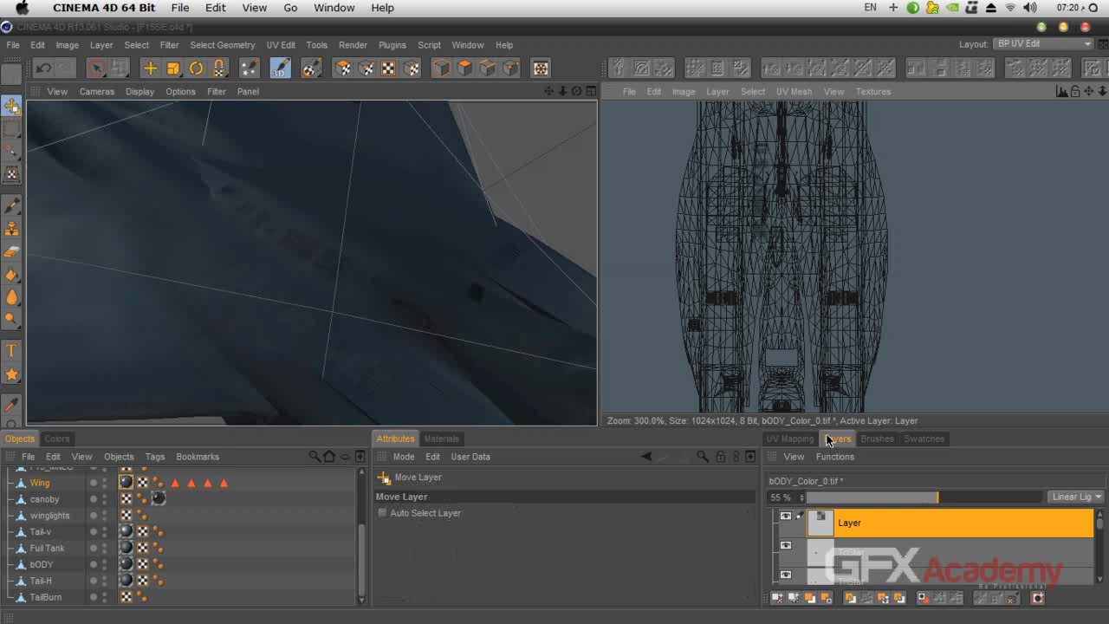
Set the text layer's blending to Multiply and test-render the reframed jet in the Picture Viewer to check the fuselage marking
left_click(1074, 507)
left_click(1060, 101)
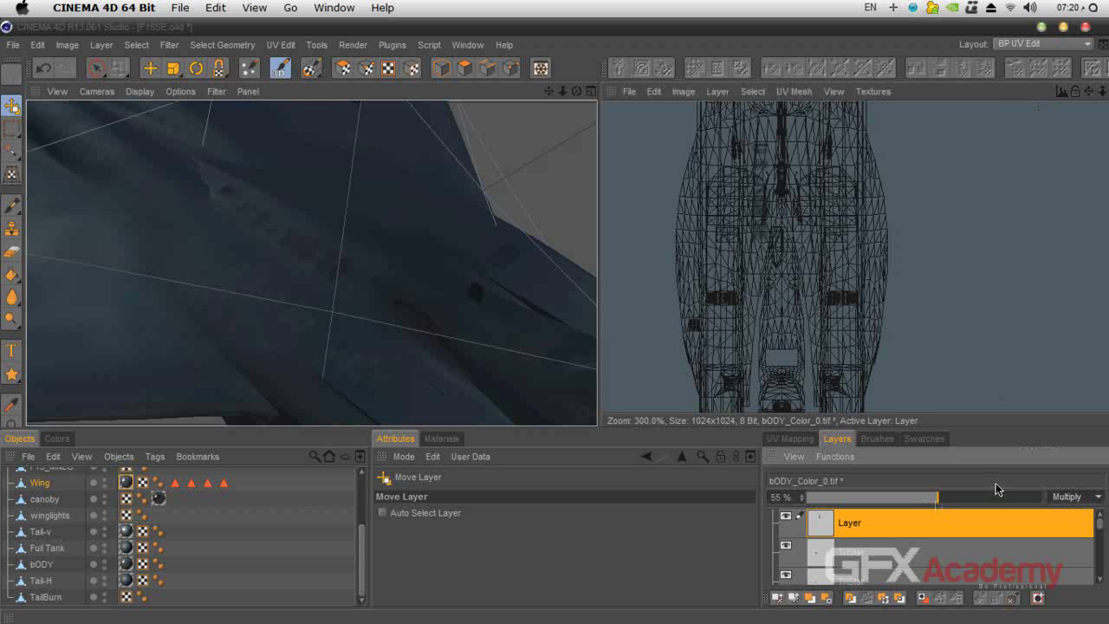
scroll(488, 169, "down", 10)
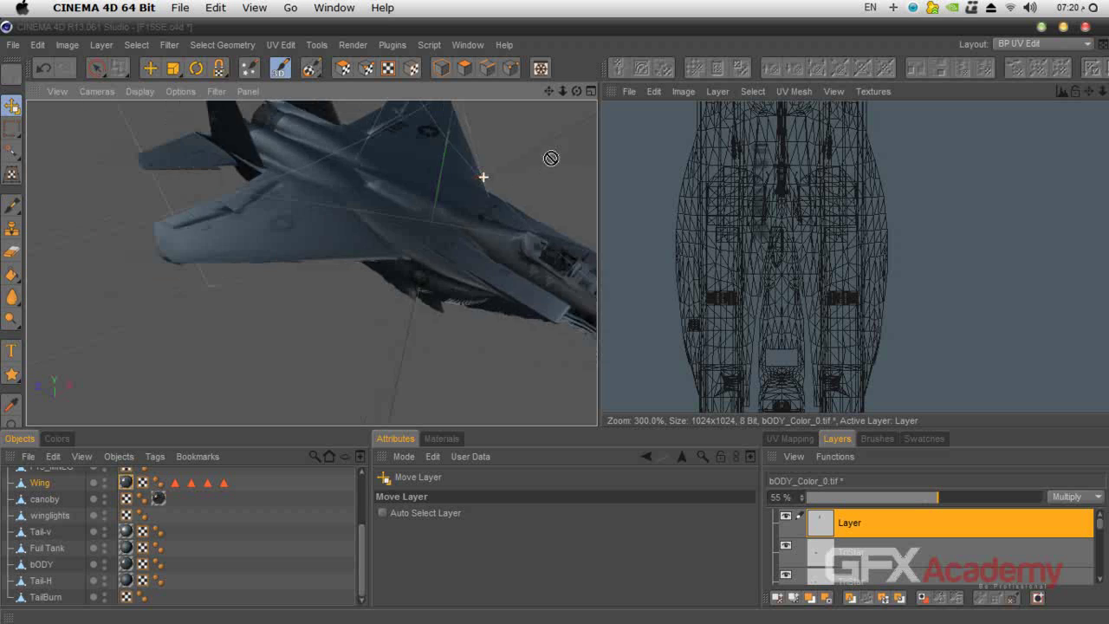
left_click_drag(549, 92, 481, 124)
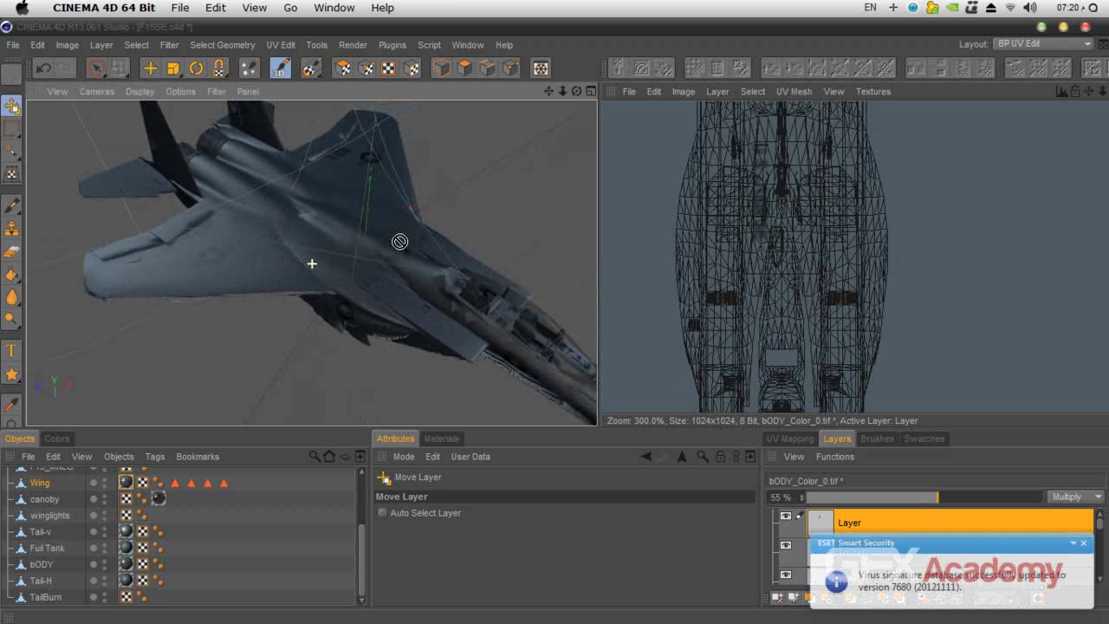
left_click_drag(399, 241, 412, 259, "alt")
key("shift+r")
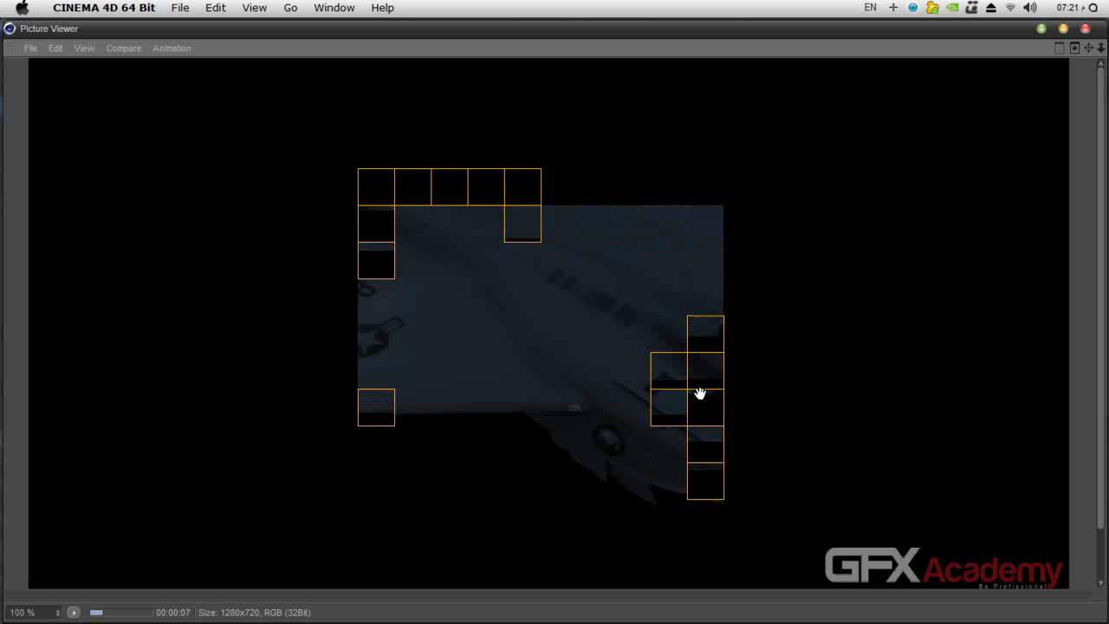
left_click(1085, 29)
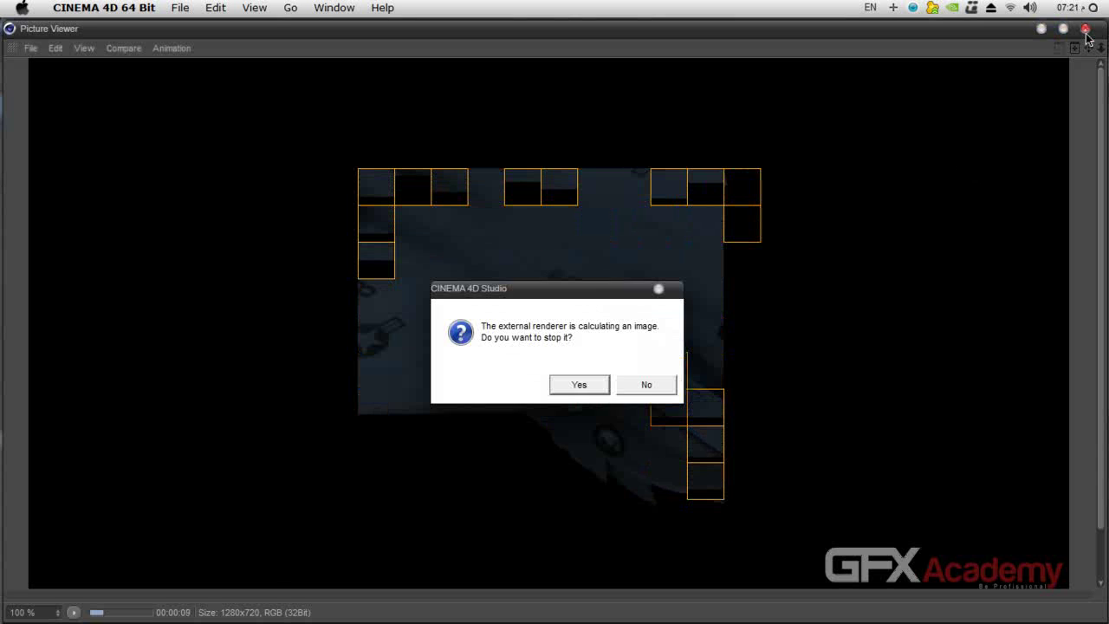
left_click(589, 384)
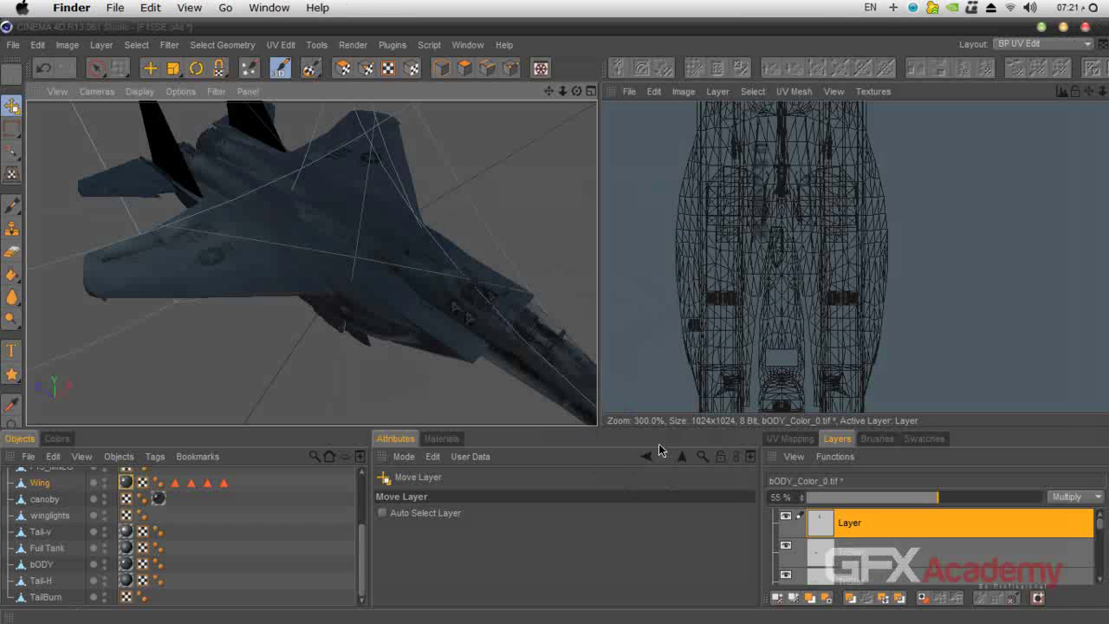
Delete the fuselage text layer and add a new empty layer for redrawing the text
left_click(826, 599)
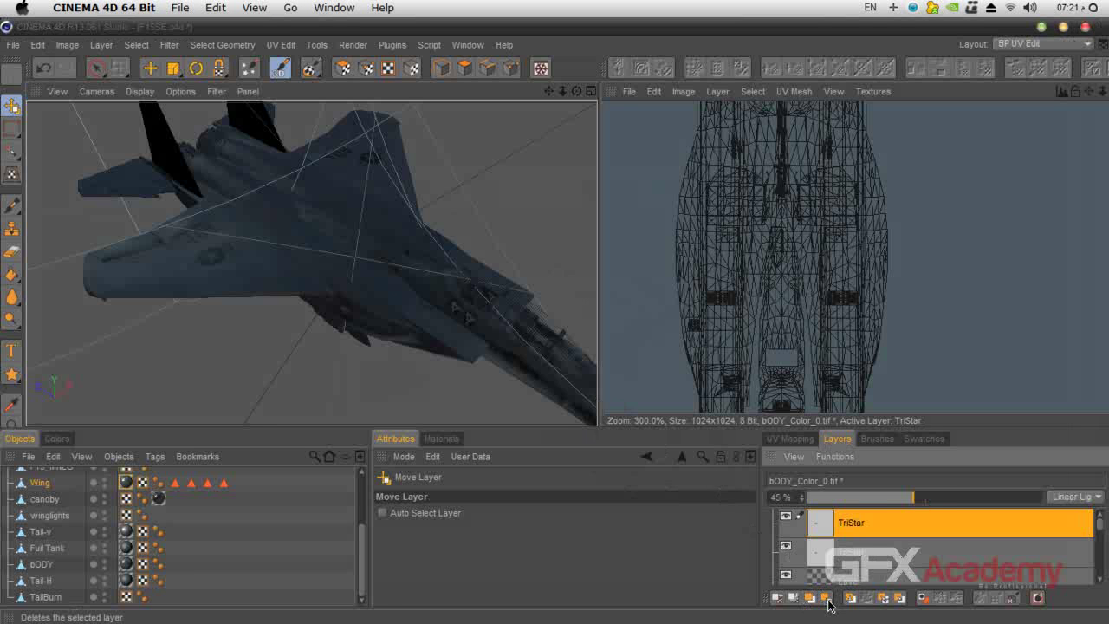
left_click(11, 350)
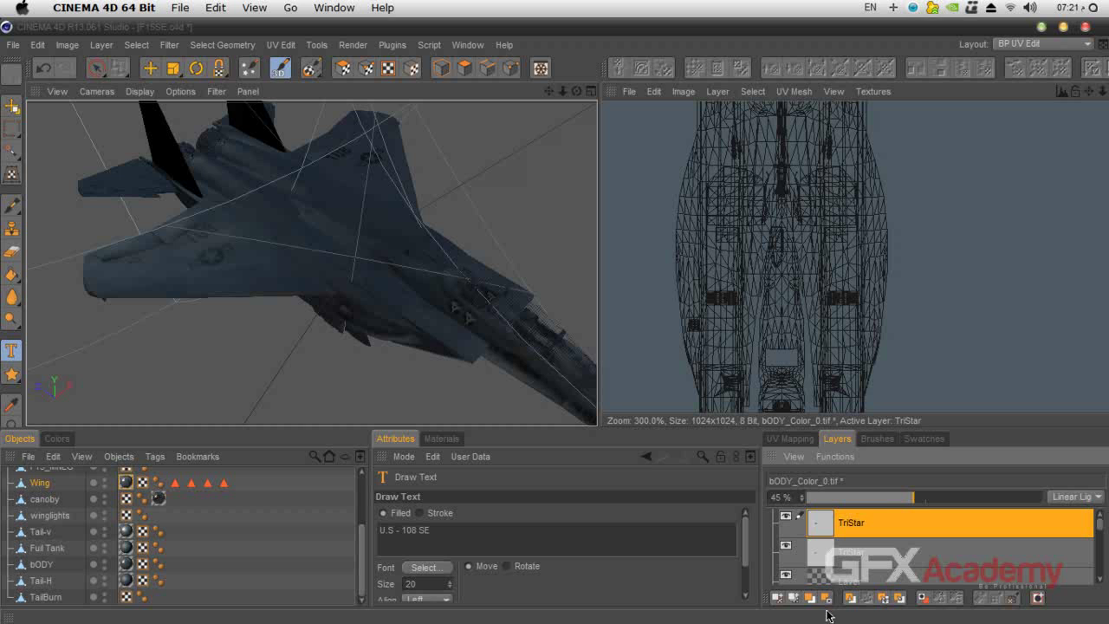
left_click(777, 598)
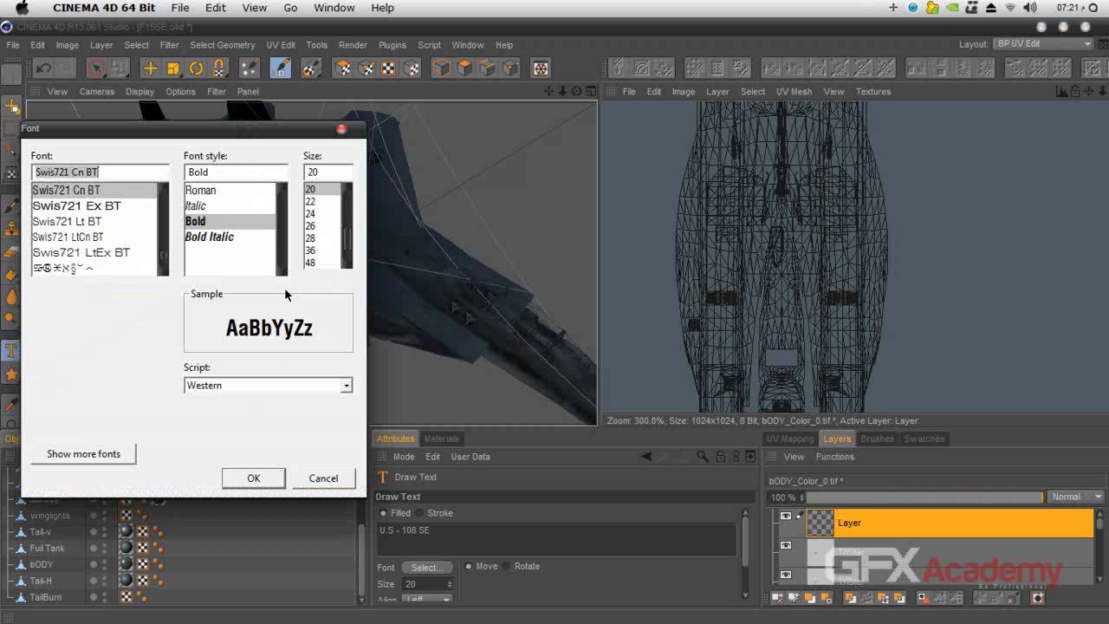
Compare the Swis721 font variants as candidates for the marking text
scroll(169, 201, "up", 4)
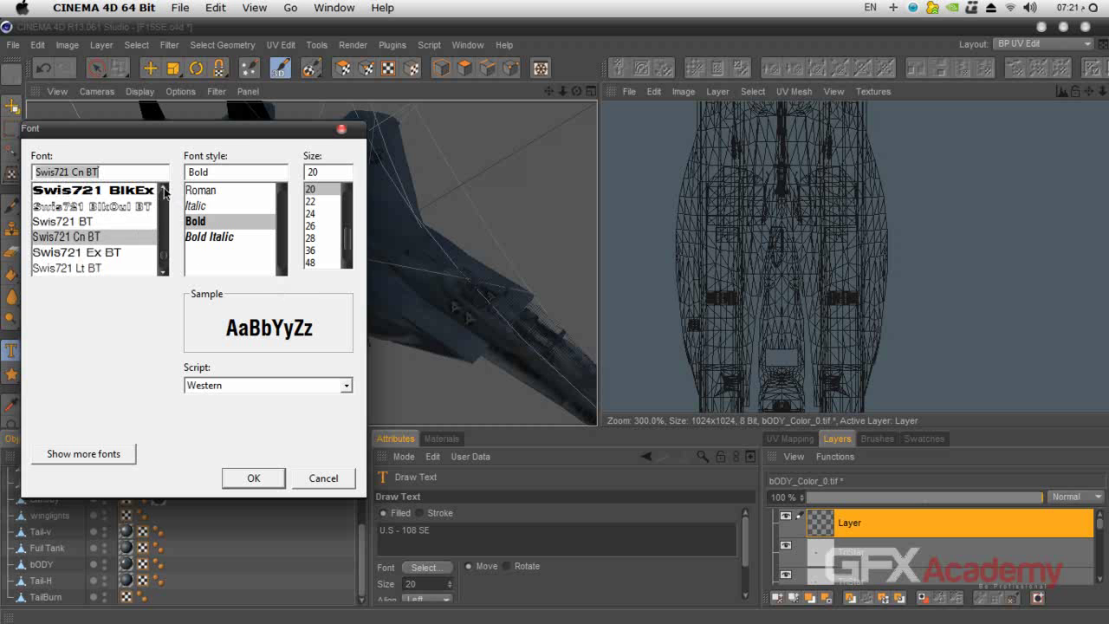
left_click(163, 272)
left_click(163, 272)
left_click(91, 238)
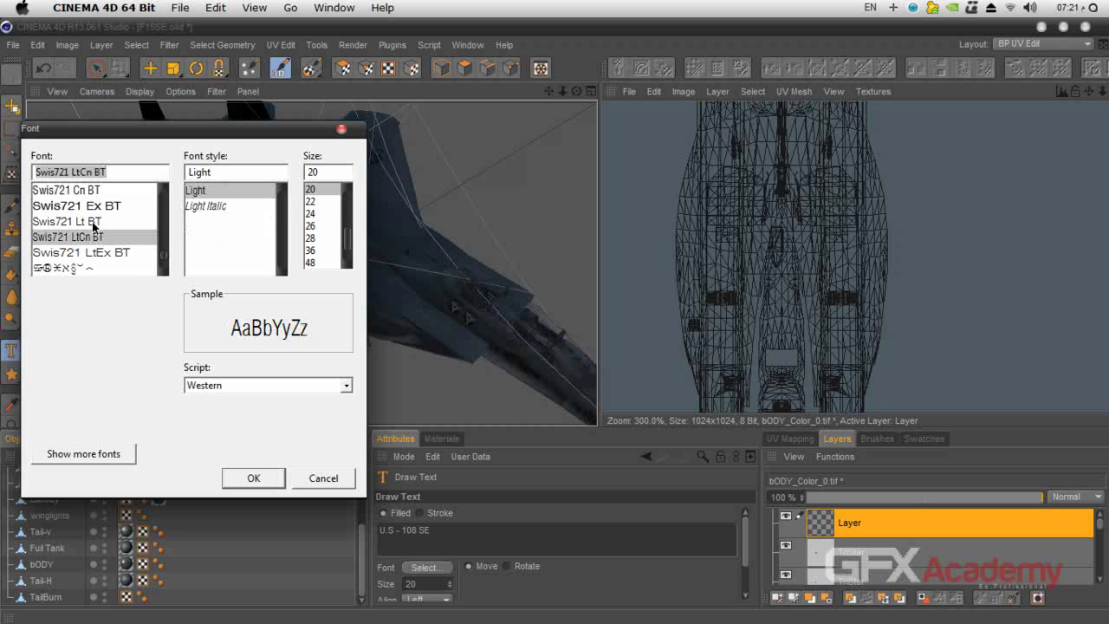
left_click(93, 222)
left_click(96, 208)
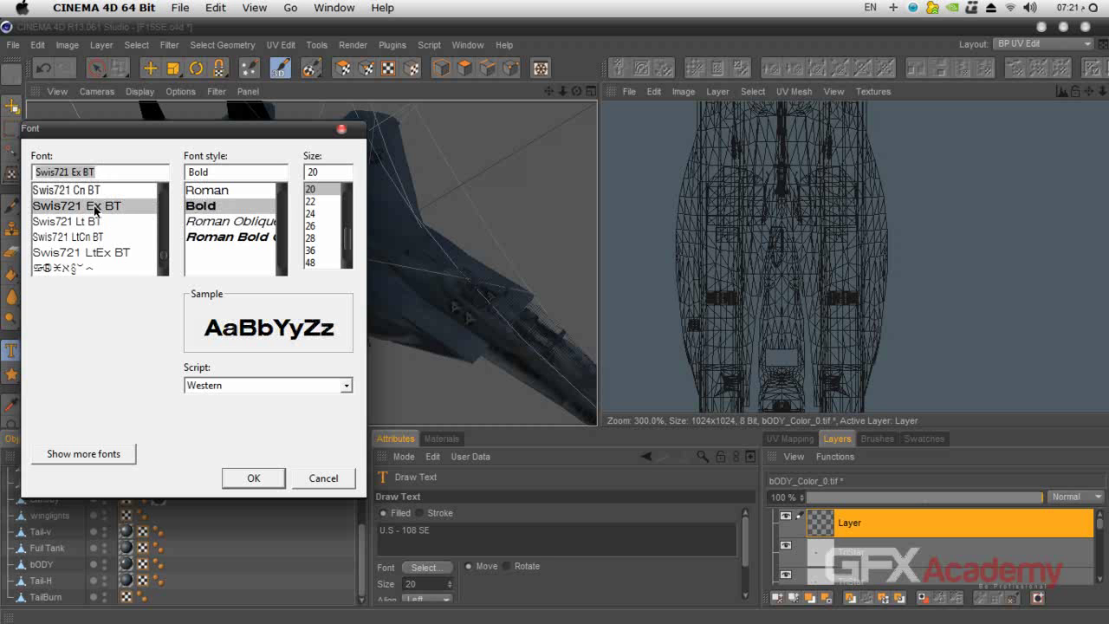
left_click(125, 254)
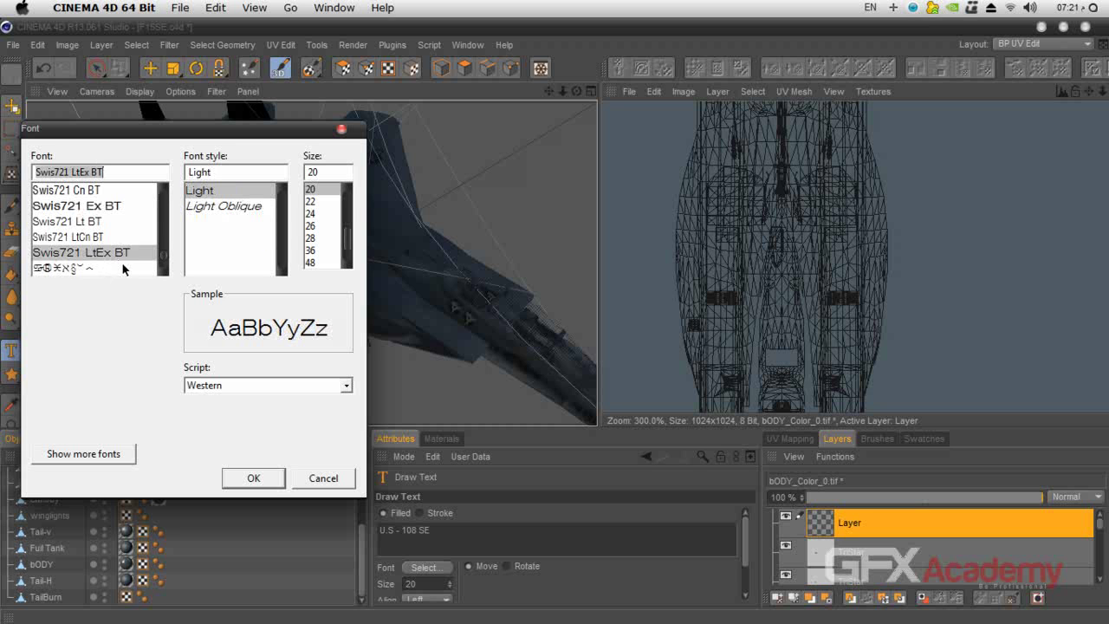
Try the "U.S - 108 SE" text in BankGothic Md BT Bold on the body texture and undo the placement
scroll(136, 268, "up", 8)
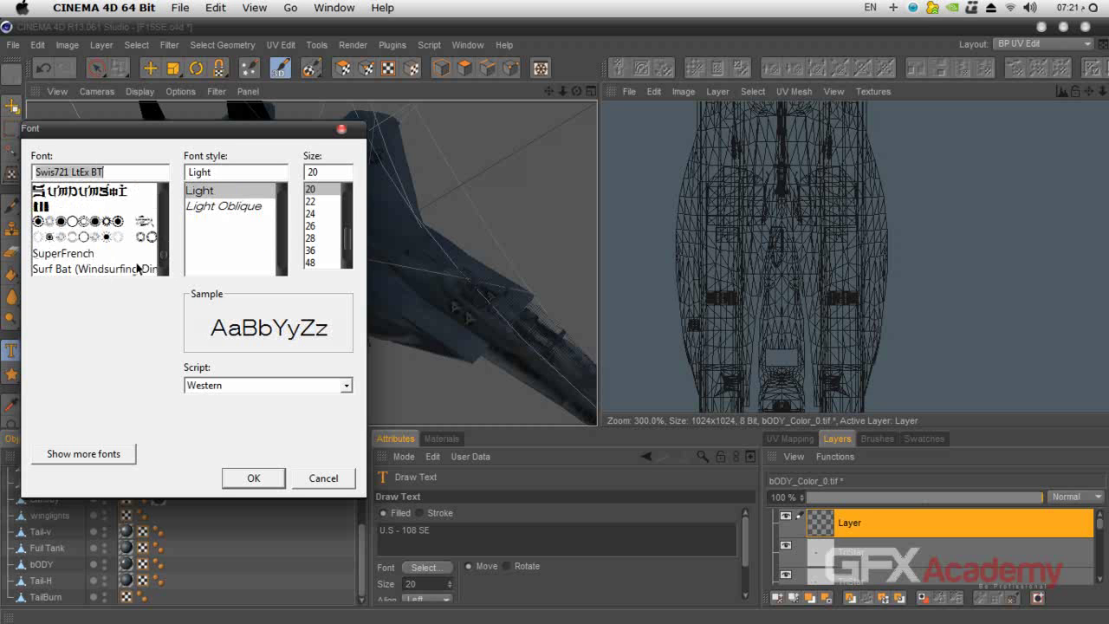
scroll(136, 268, "up", 4)
scroll(136, 268, "up", 8)
scroll(136, 263, "up", 6)
left_click_drag(162, 252, 162, 188)
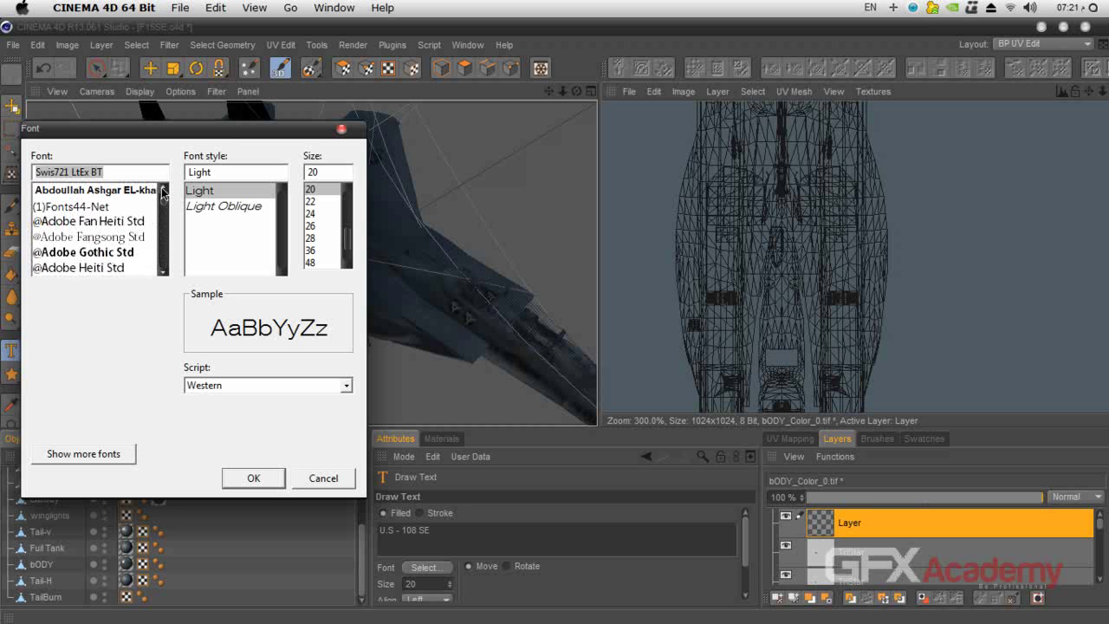
left_click(127, 175)
scroll(104, 233, "down", 10)
scroll(119, 250, "down", 8)
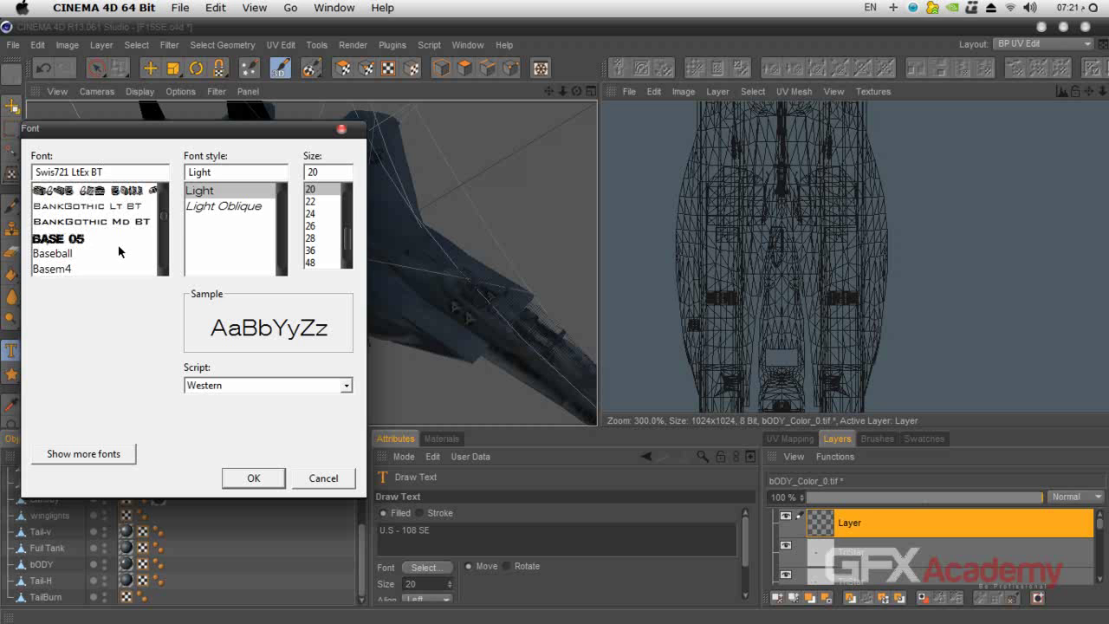
left_click(110, 223)
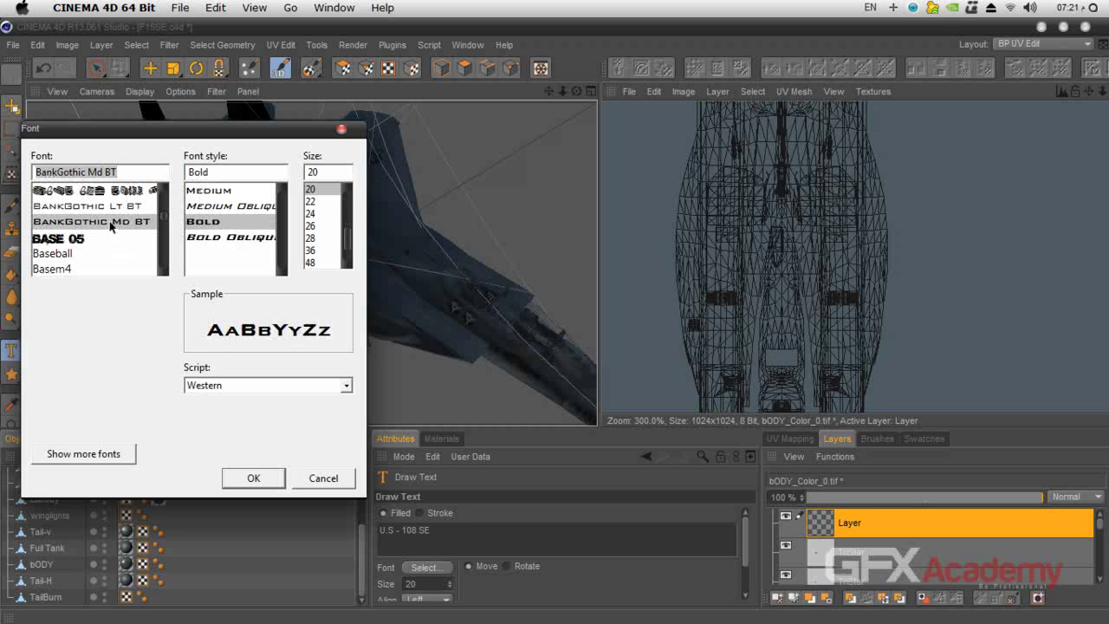
left_click(113, 206)
left_click(115, 221)
left_click(253, 479)
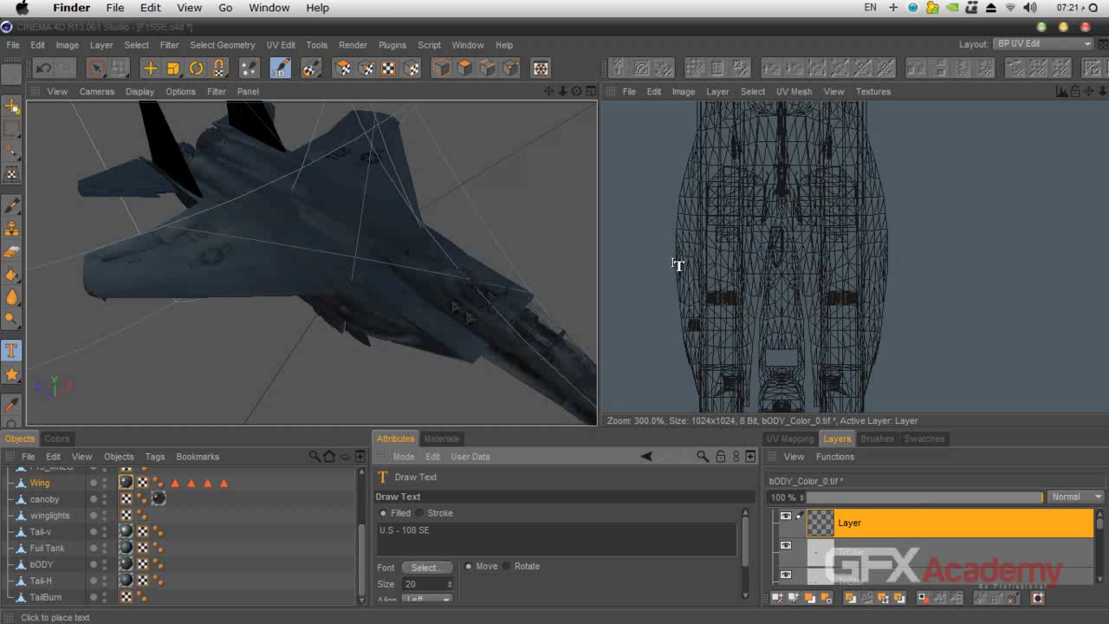
left_click(634, 196)
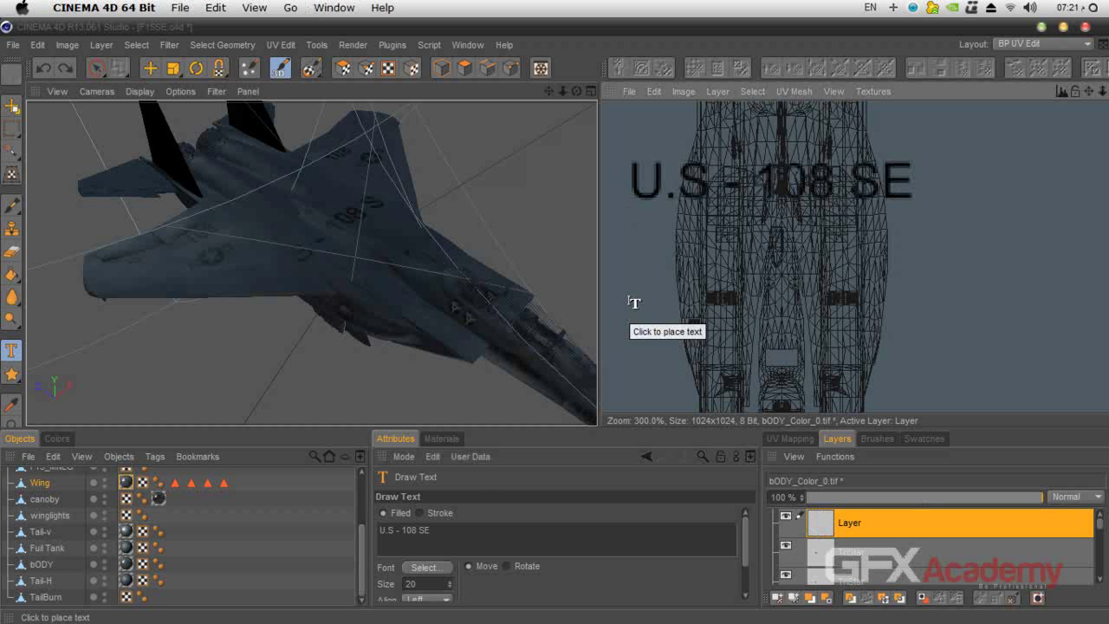
key("ctrl+z")
Set the text font to Fragile Bombers Regular and place "U.S - 108 SE" on the new layer over the fuselage UVs
left_click(446, 570)
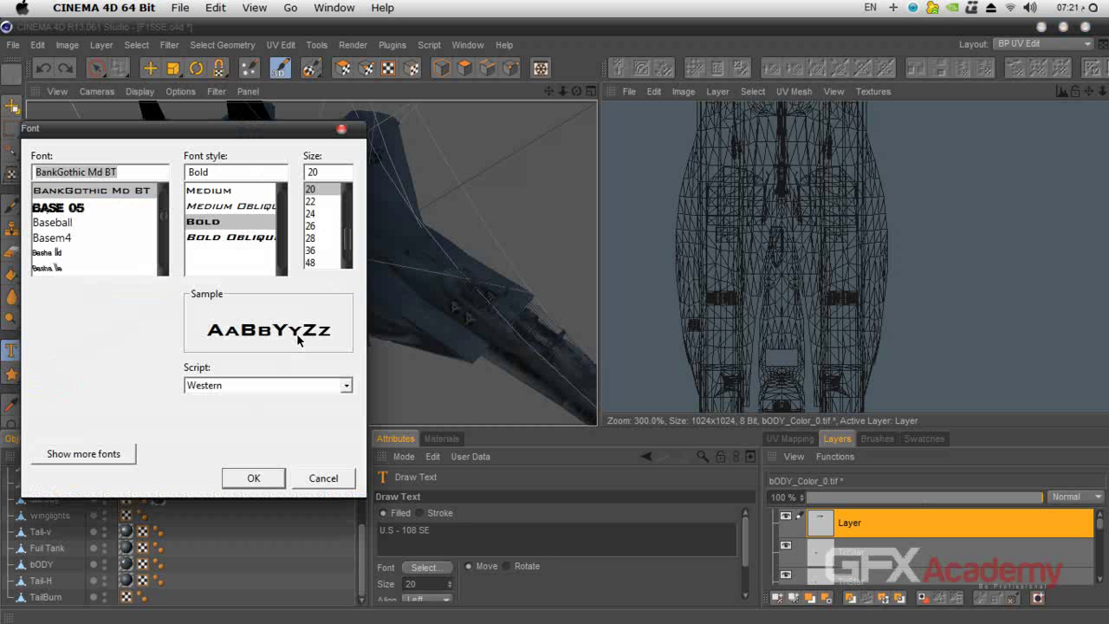
left_click(163, 272)
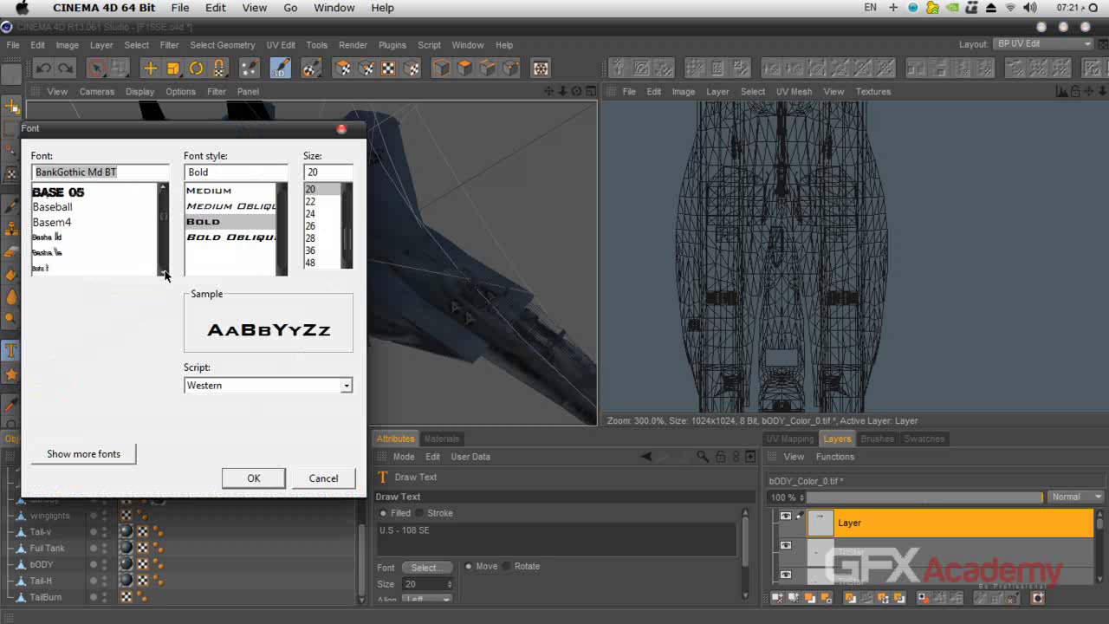
left_click(163, 272)
left_click(162, 272)
left_click(163, 272)
left_click(163, 272)
left_click(162, 272)
left_click(163, 272)
left_click(163, 272)
left_click(163, 272)
left_click(163, 272)
left_click(163, 272)
left_click(163, 272)
left_click(163, 272)
left_click(163, 272)
left_click(163, 272)
left_click(163, 272)
left_click(163, 272)
left_click(163, 272)
left_click(163, 272)
left_click(162, 272)
left_click(162, 272)
left_click(162, 272)
left_click(163, 272)
left_click(163, 272)
left_click(163, 272)
left_click(163, 272)
left_click(163, 272)
left_click(163, 272)
left_click(163, 272)
left_click(163, 272)
left_click(163, 272)
left_click(163, 272)
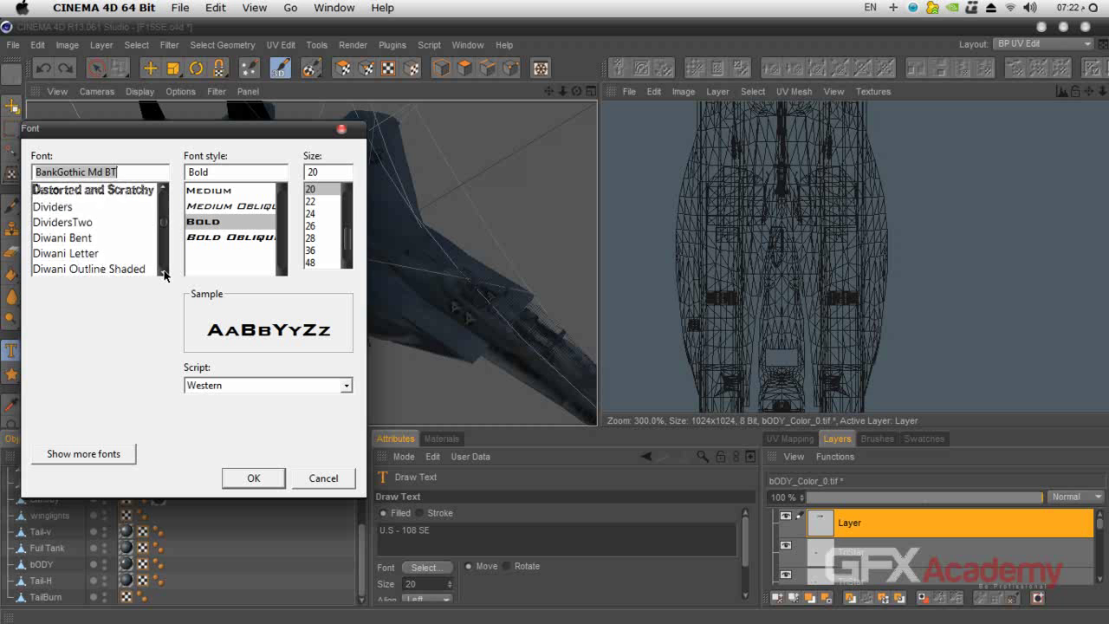
left_click_drag(164, 274, 165, 275)
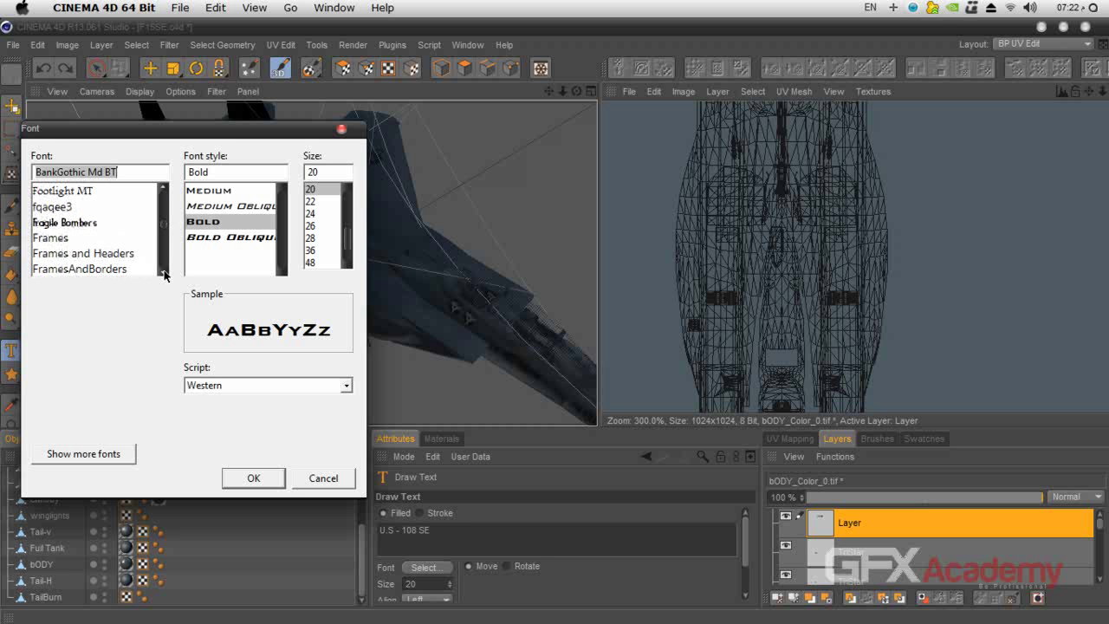
left_click(61, 223)
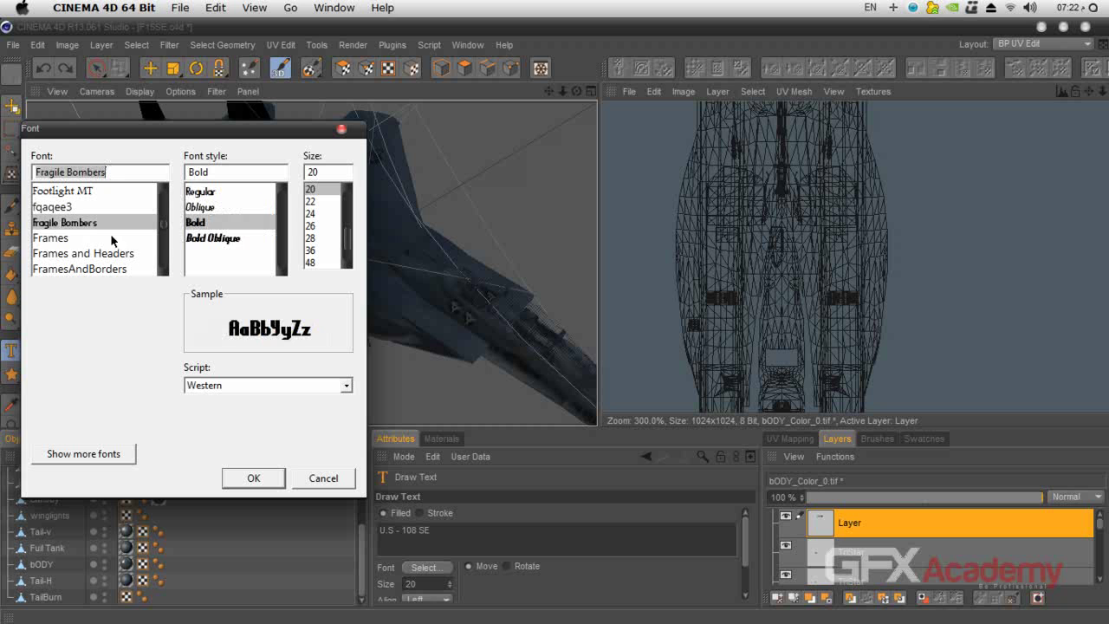
left_click(207, 208)
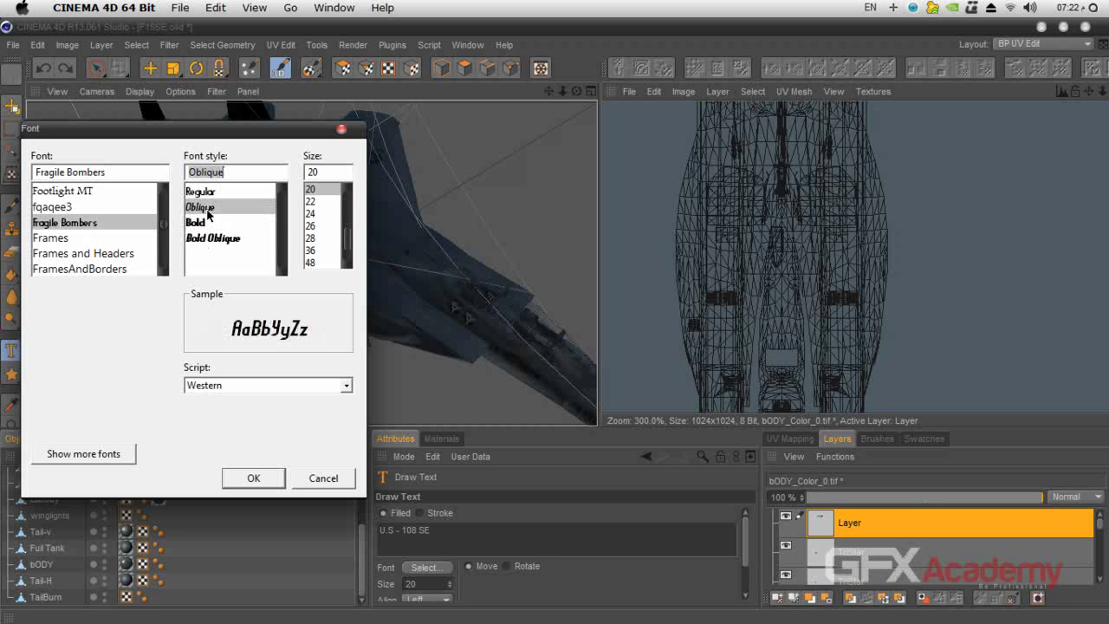
left_click(208, 192)
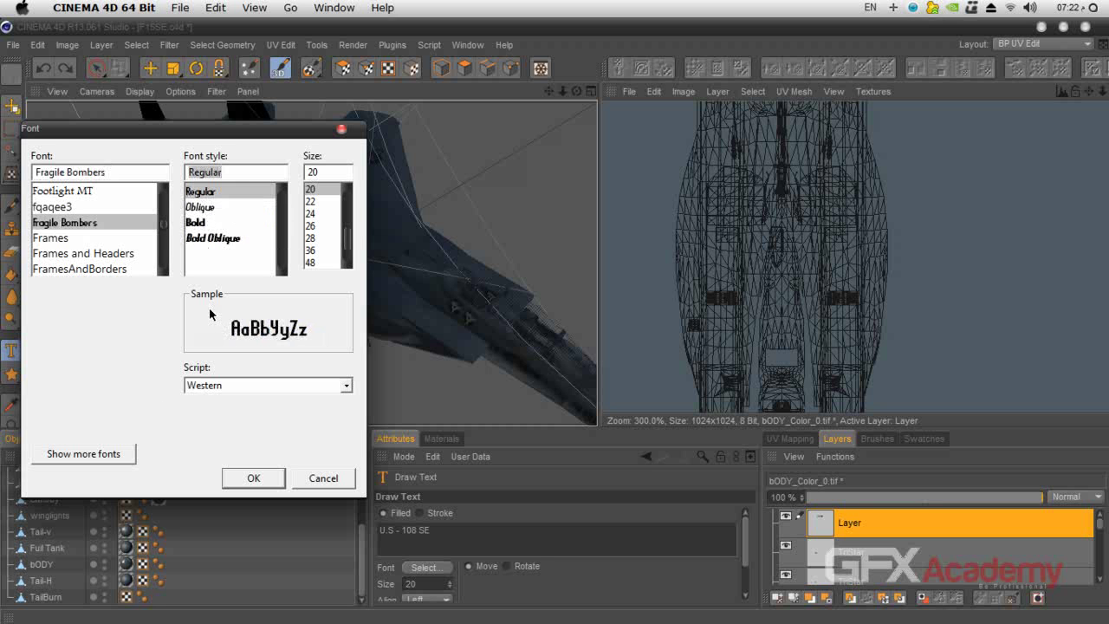
left_click(253, 478)
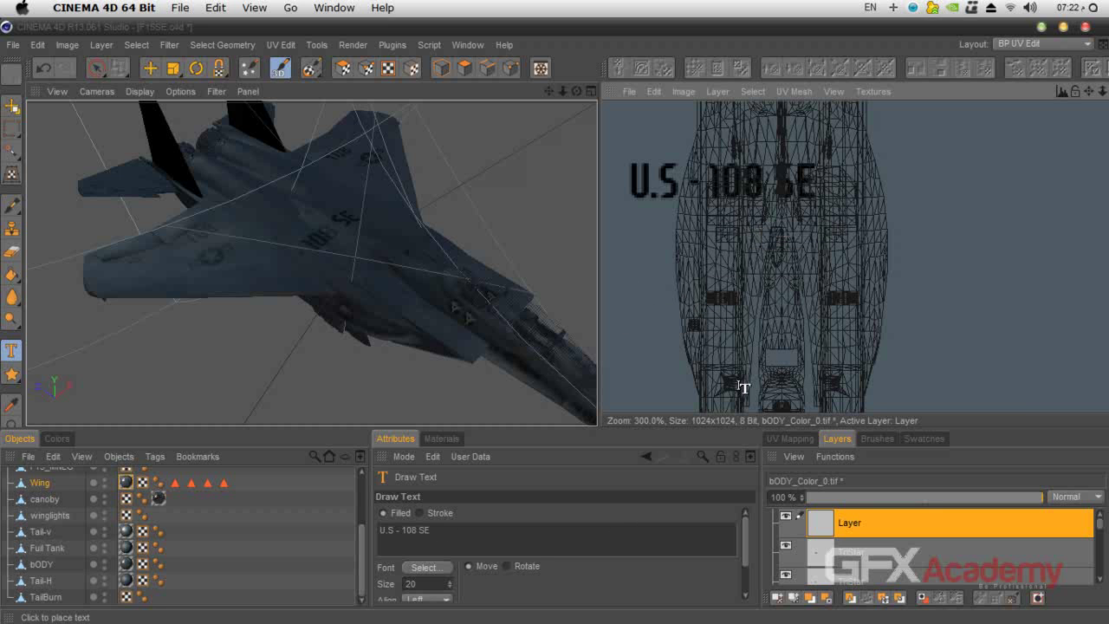
Rotate the text 90° clockwise, scale it down beside the fuselage centreline between the wings, and apply the bitmap transformation
left_click(12, 173)
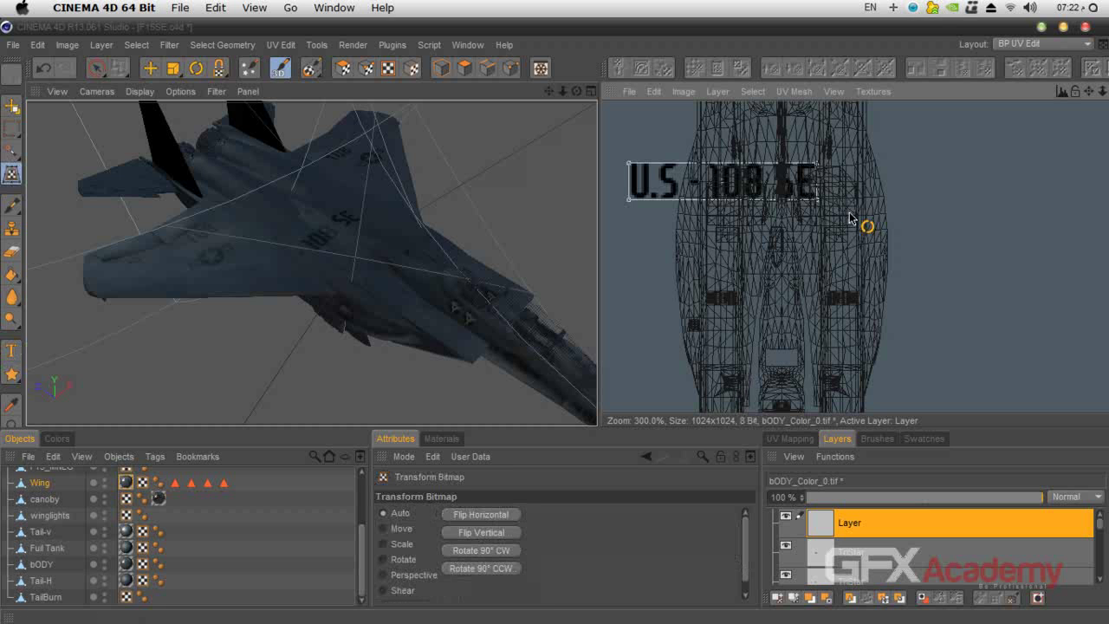
left_click(487, 552)
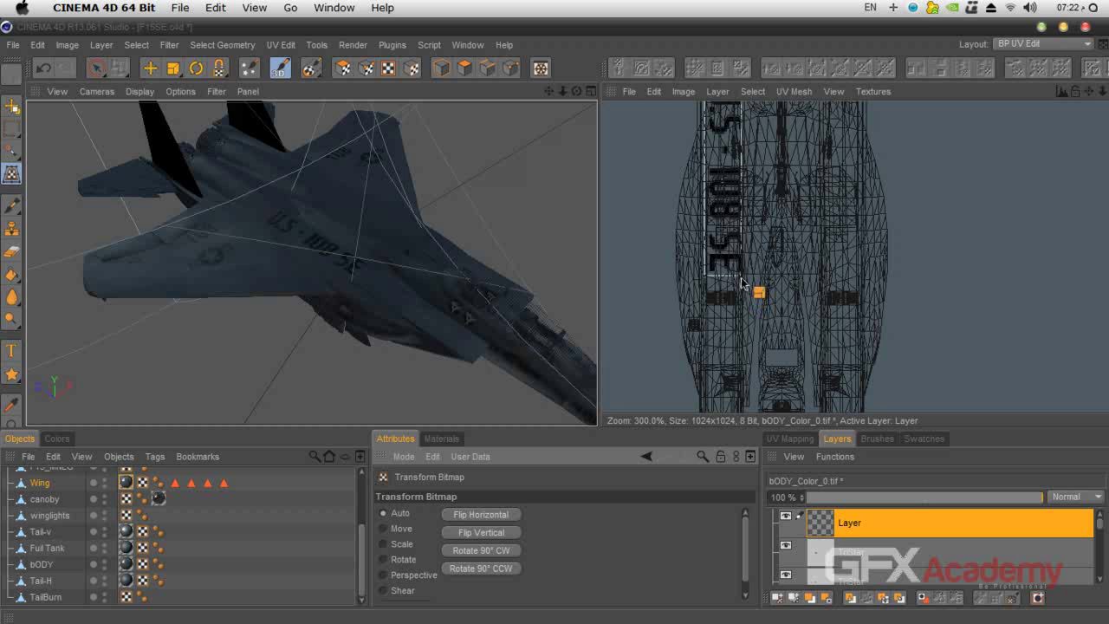
left_click_drag(743, 291, 762, 219)
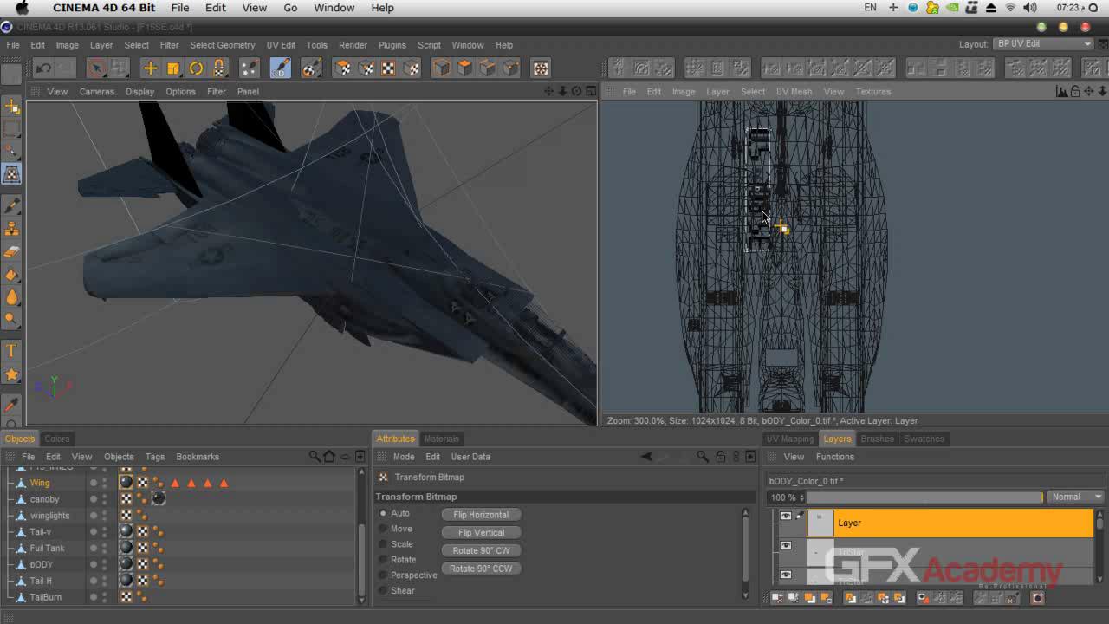
left_click(11, 106)
left_click(502, 385)
Rename the text layer as TopText and set its blending mode to Multiply
double_click(856, 524)
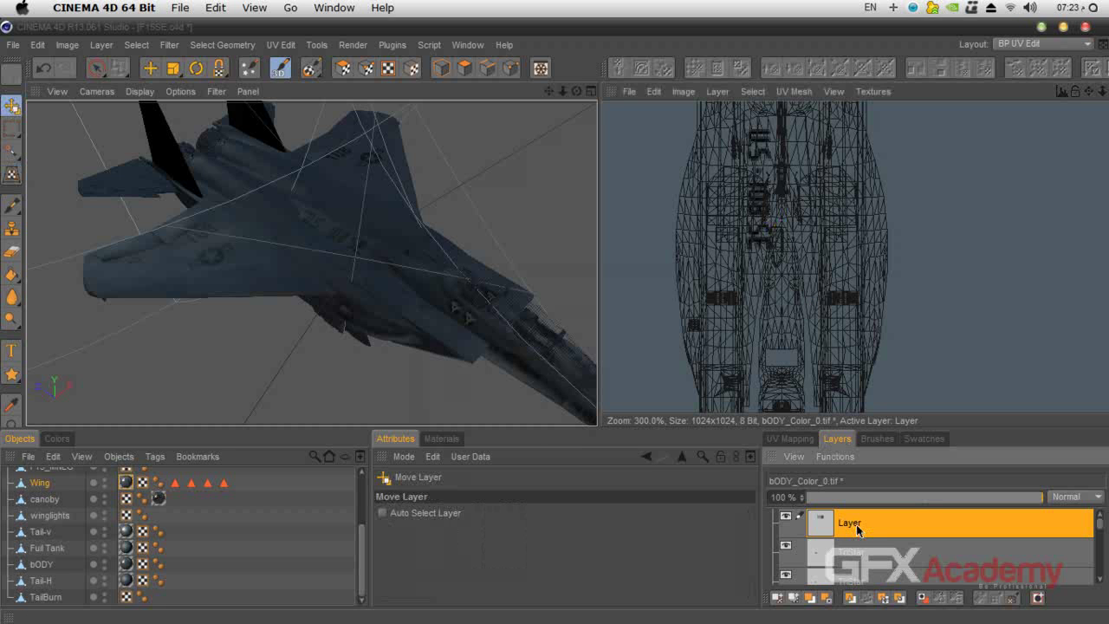
type("Top")
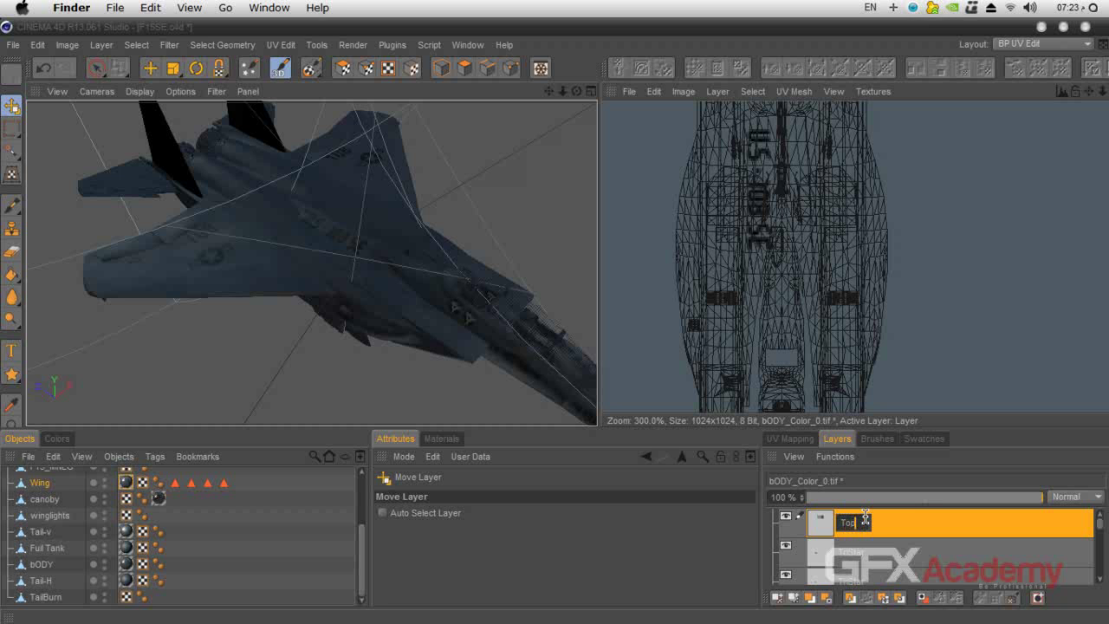
type("Text")
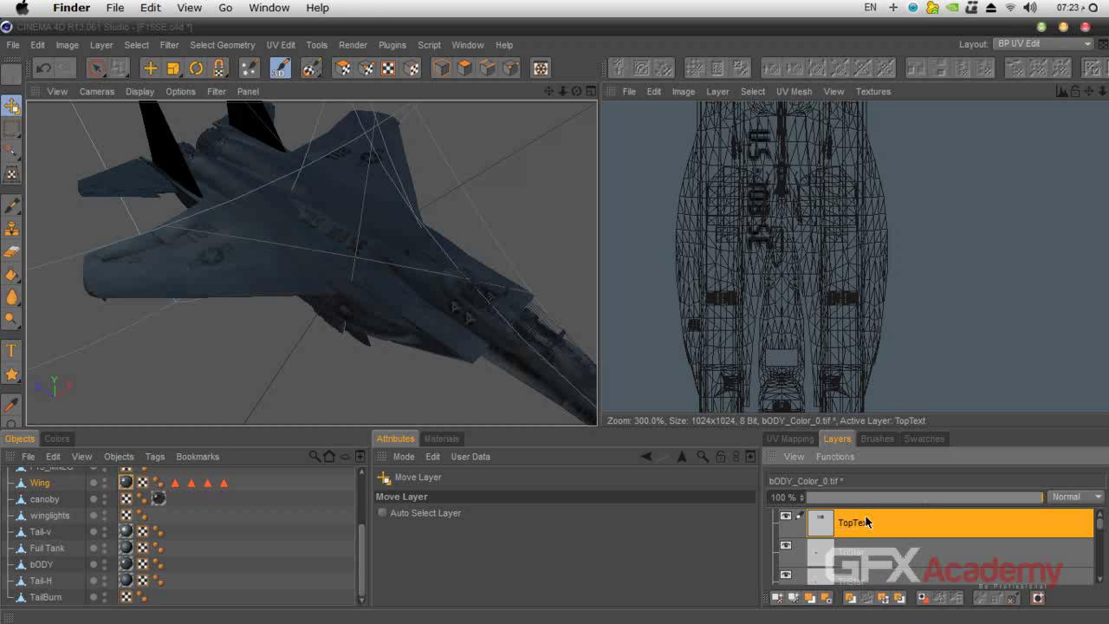
key("Return")
left_click(1059, 498)
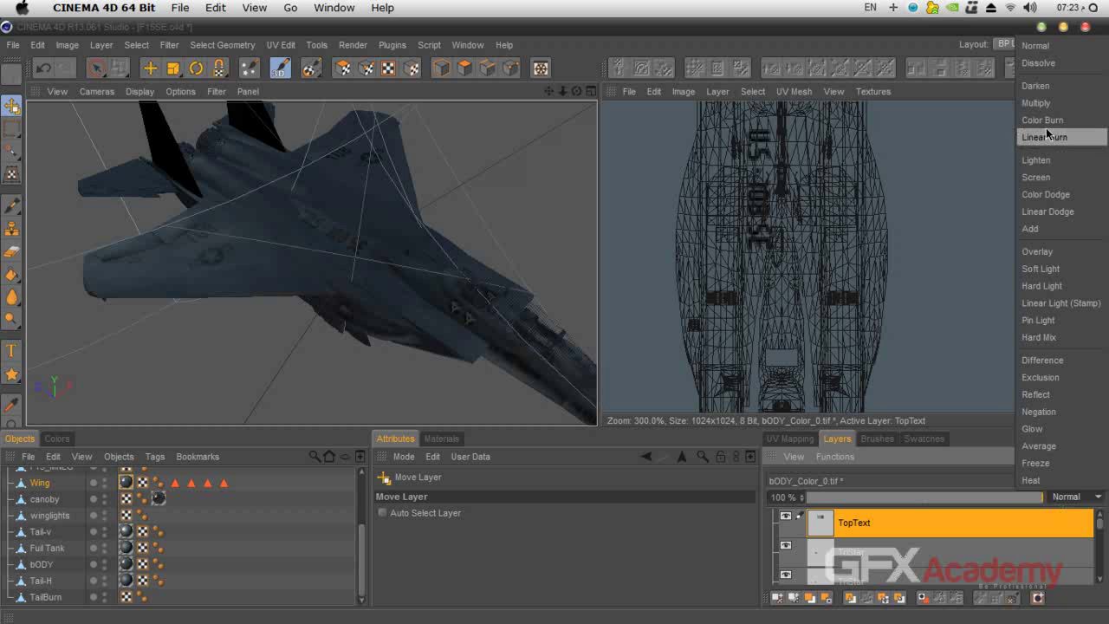
left_click(1046, 103)
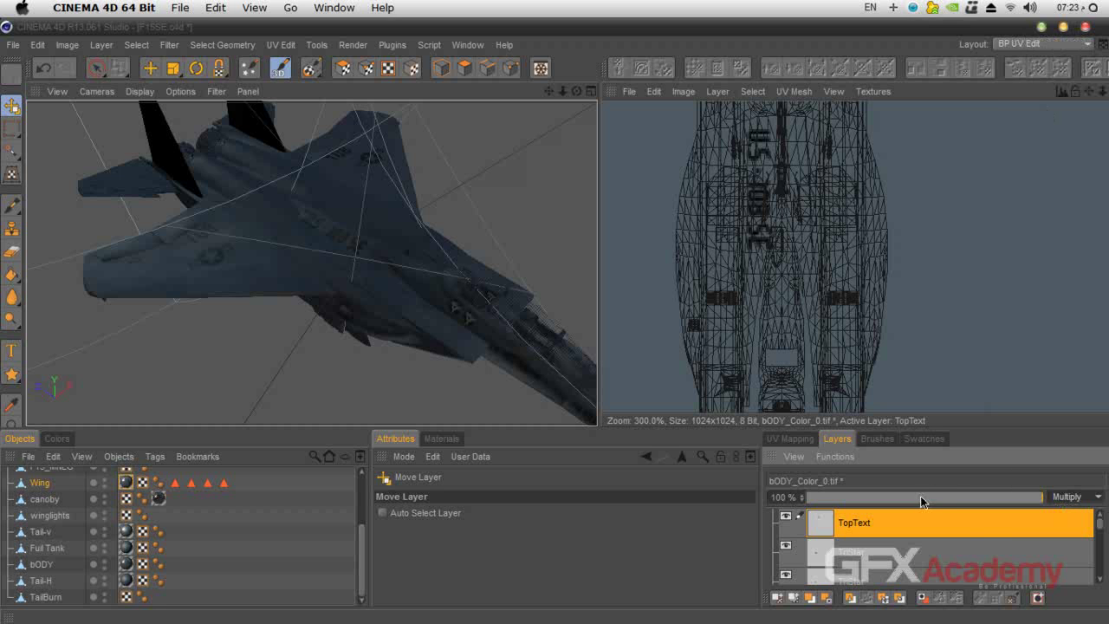
Set the TopText layer's opacity to 50%, trying 45% first
left_click_drag(794, 498, 746, 504)
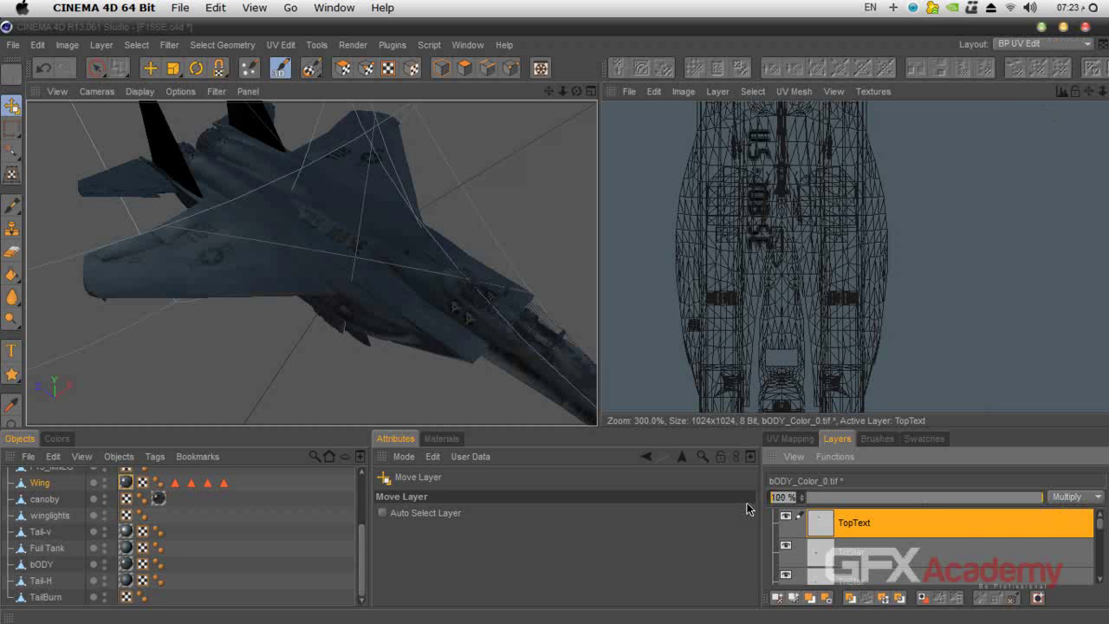
type("45")
key("Return")
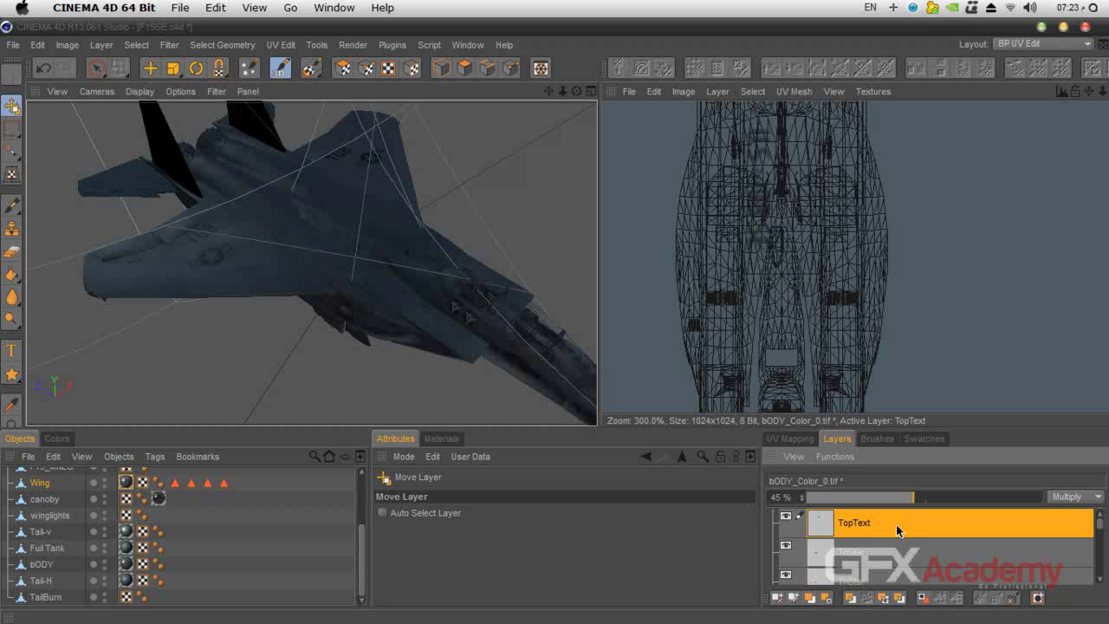
left_click_drag(794, 497, 743, 508)
type("50")
key("Return")
Duplicate the TopText layer and move the copy to the opposite side of the fuselage centreline
right_click(904, 525)
left_click(944, 392)
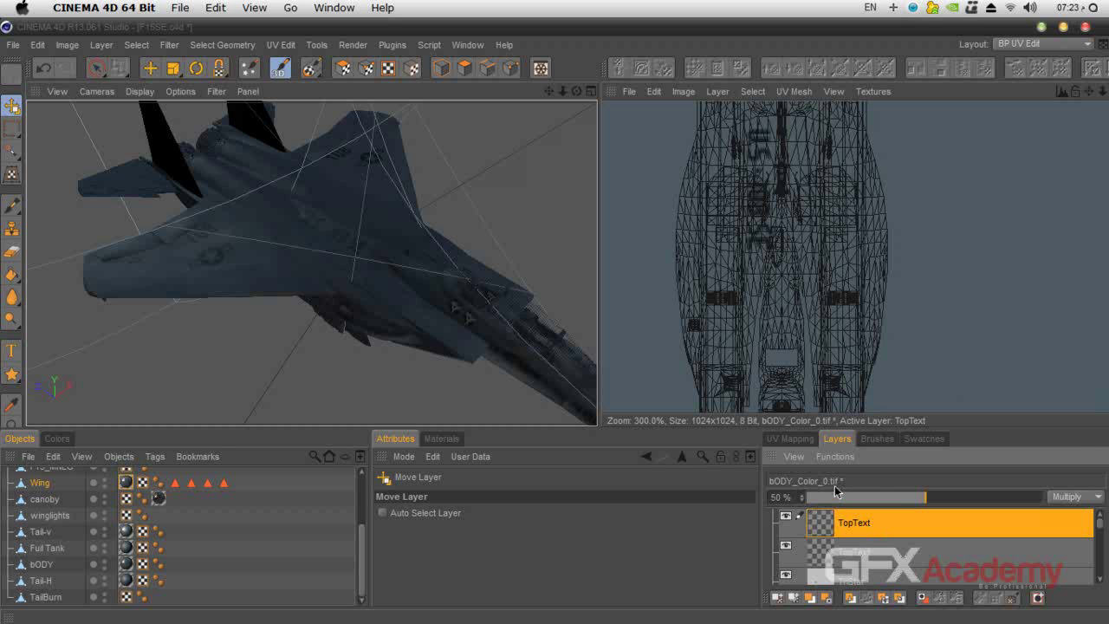
left_click_drag(576, 91, 305, 213)
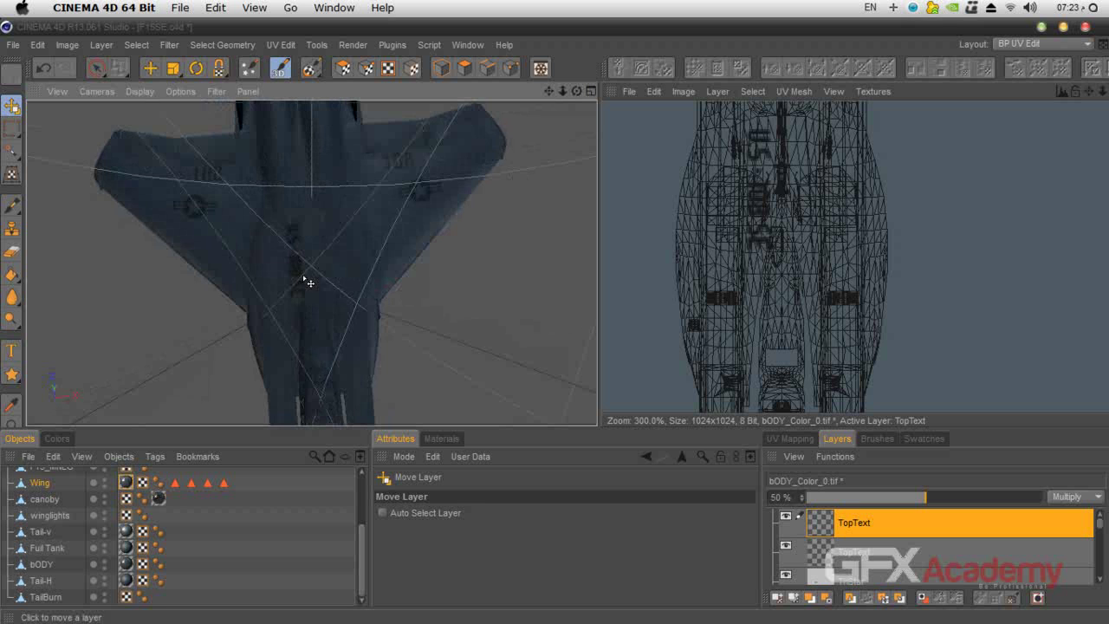
scroll(297, 276, "up", 3)
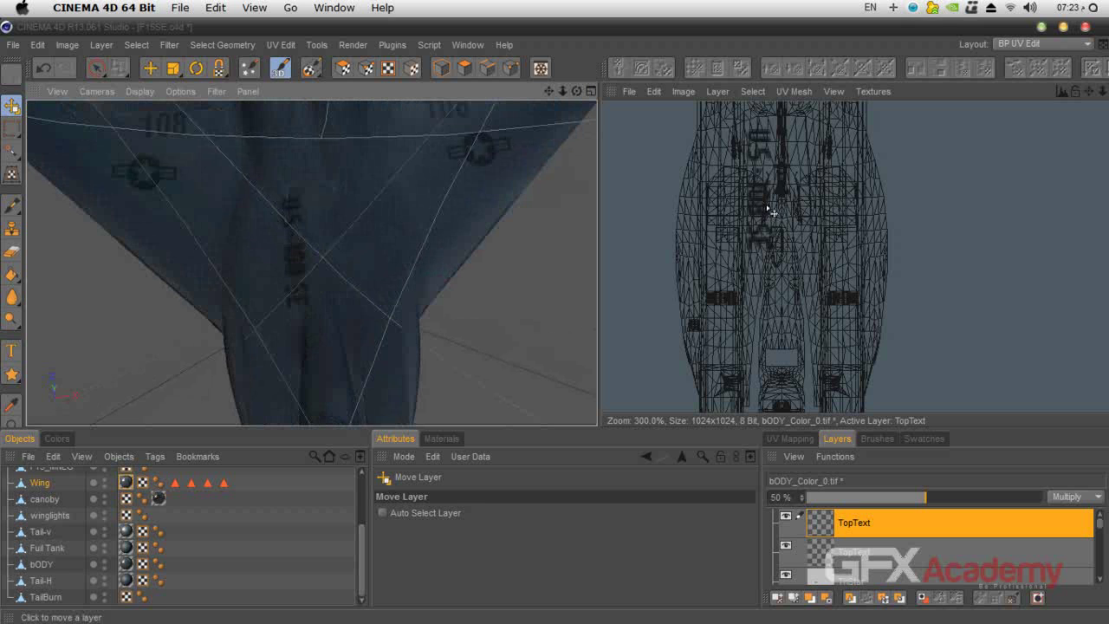
left_click(762, 211)
left_click_drag(769, 213, 811, 213)
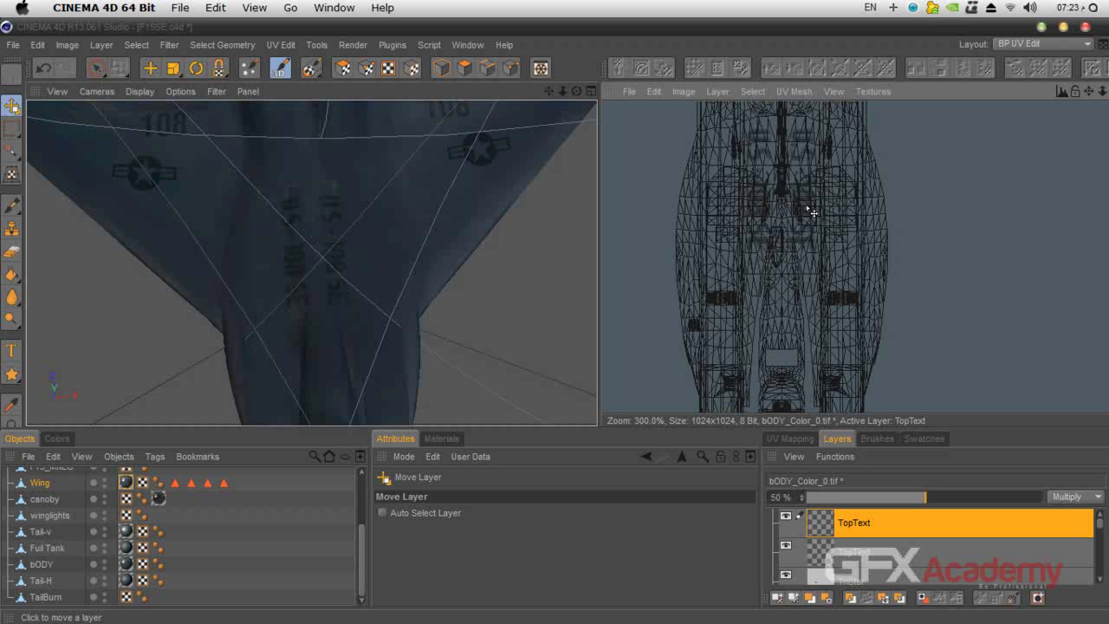
left_click_drag(813, 213, 813, 215)
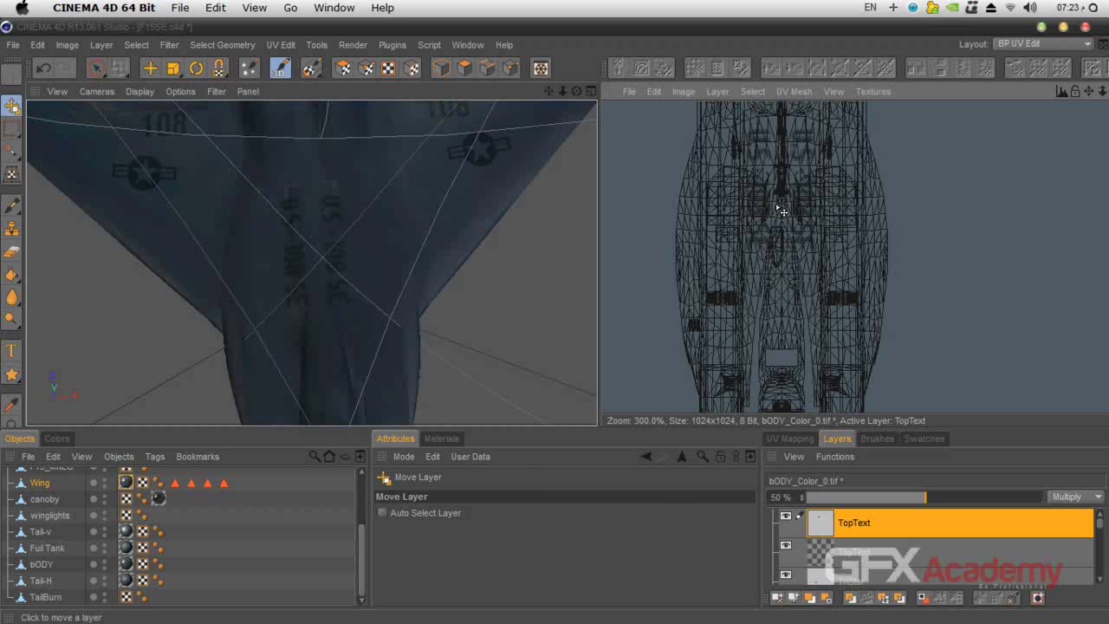
Mirror the copied text horizontally with Transform Bitmap, trying the vertical flip as well
left_click(11, 173)
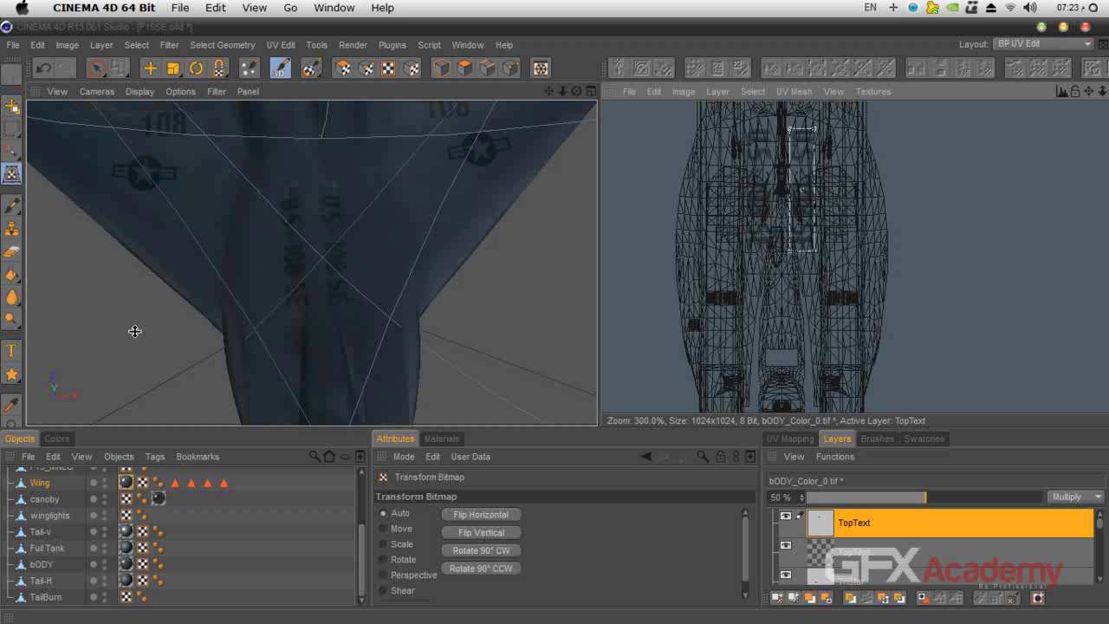
left_click(484, 537)
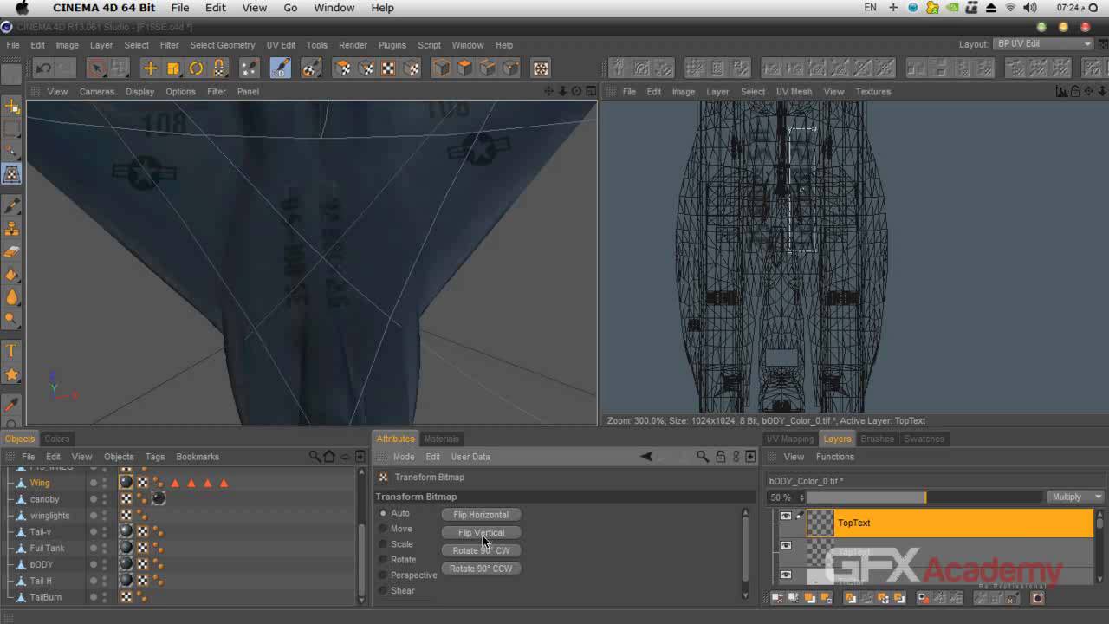
left_click(486, 515)
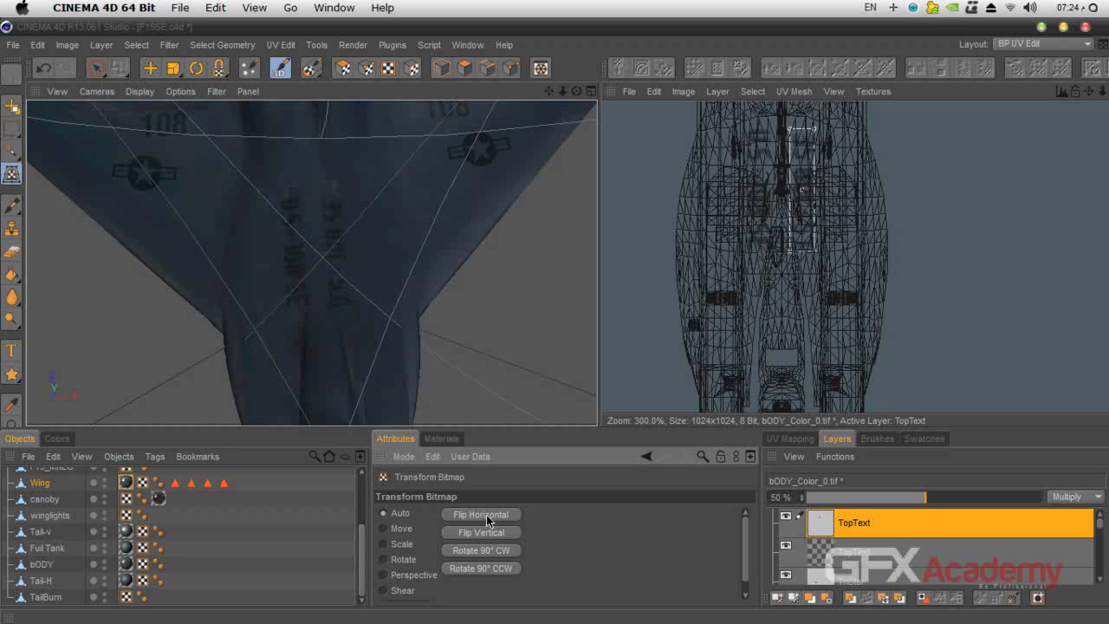
left_click(481, 533)
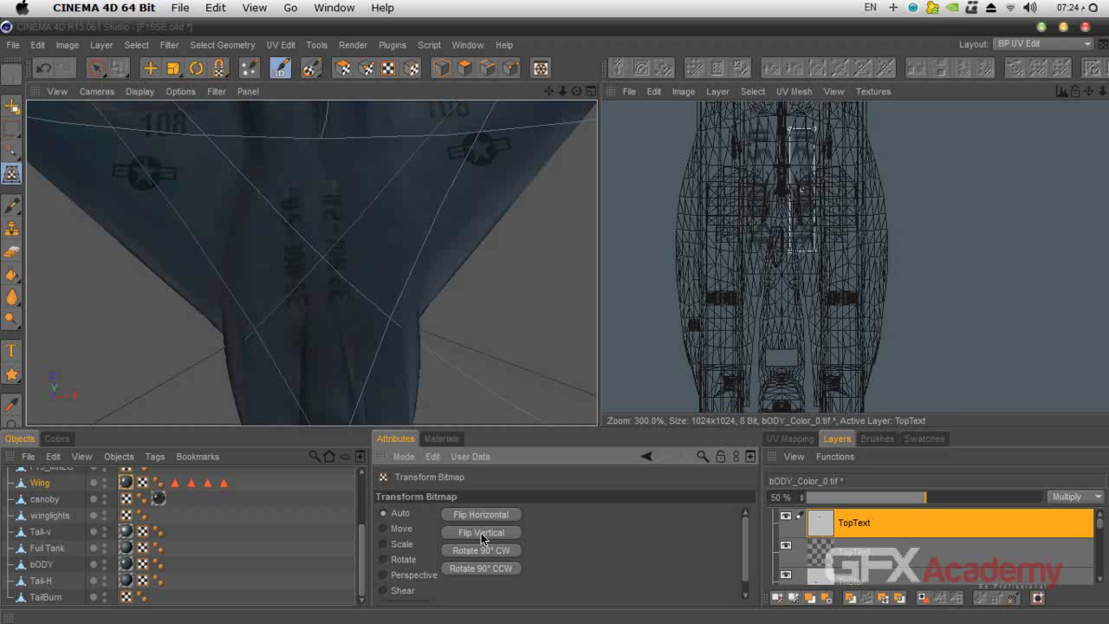
Render a close view of both text markings between the wings and stop the render
left_click(576, 91)
left_click_drag(309, 178, 312, 264, "alt")
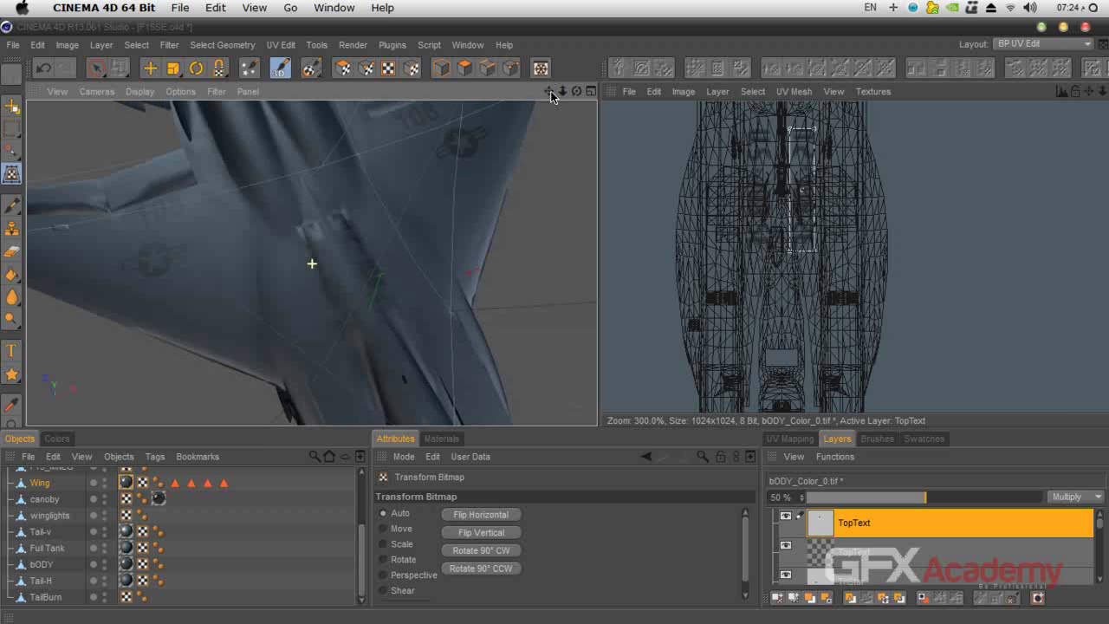
key("shift+r")
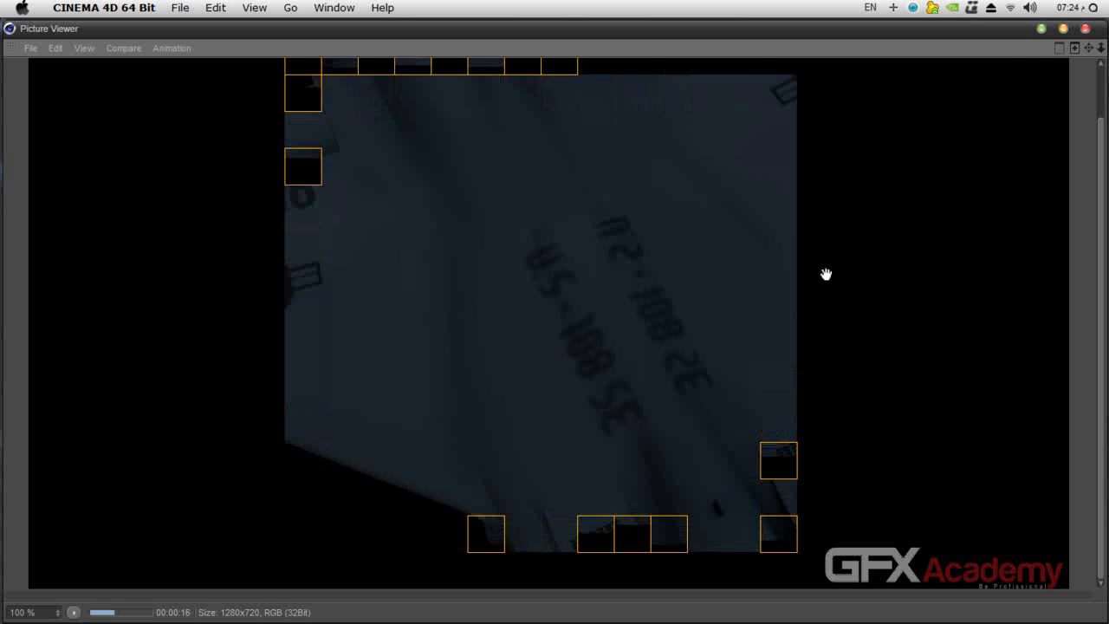
left_click(1085, 30)
left_click(576, 387)
Render a wider view of the whole aircraft to judge the markings, and stop the render
scroll(480, 313, "down", 4)
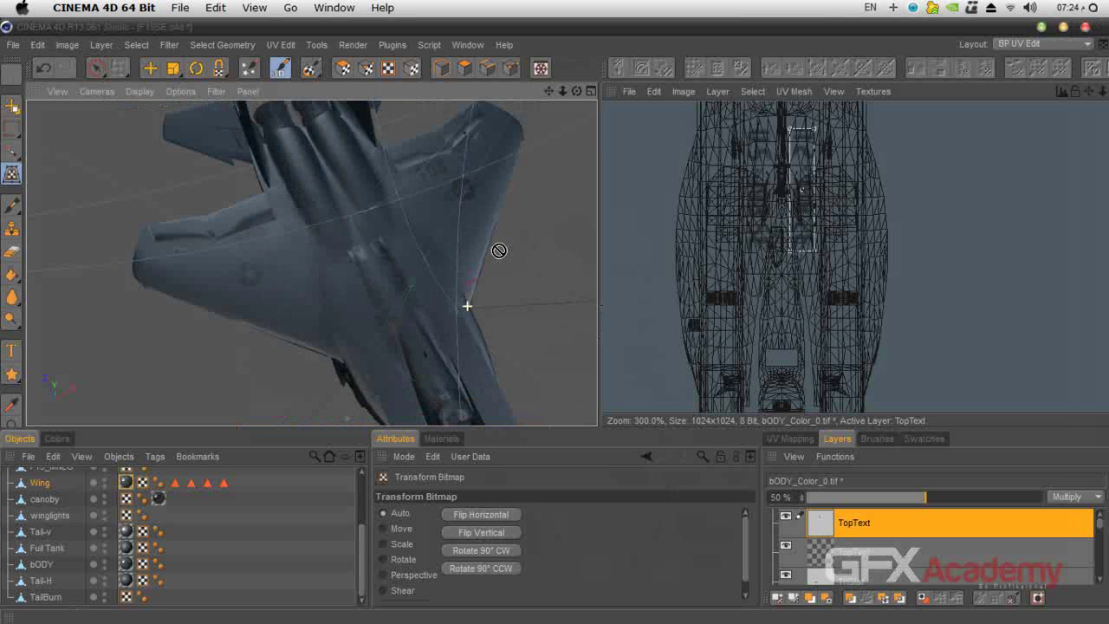
left_click_drag(576, 91, 577, 96)
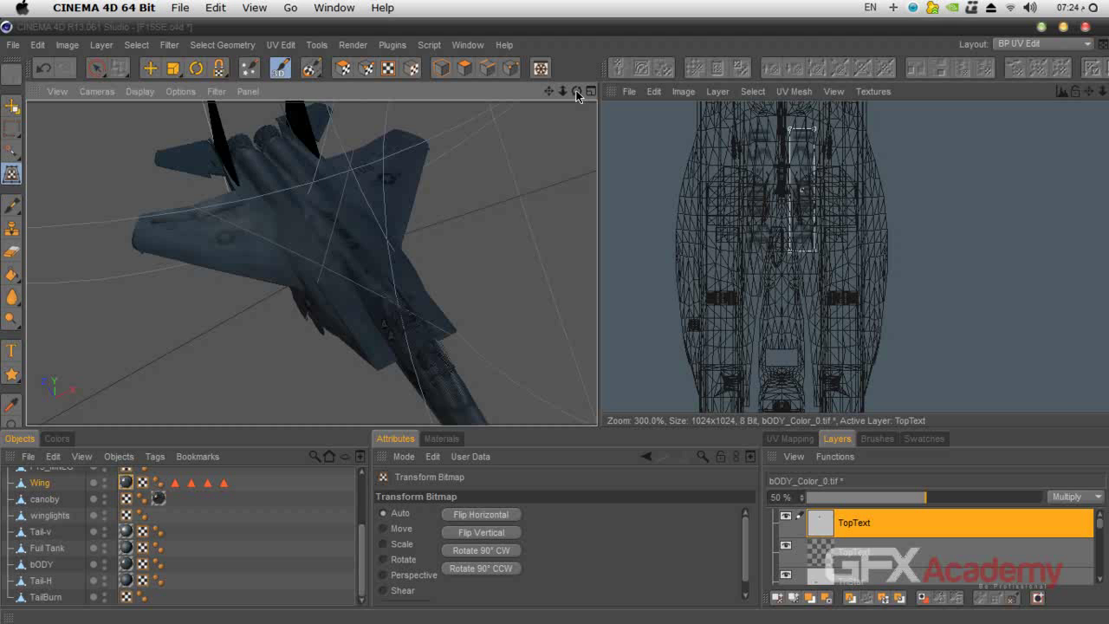
key("shift+r")
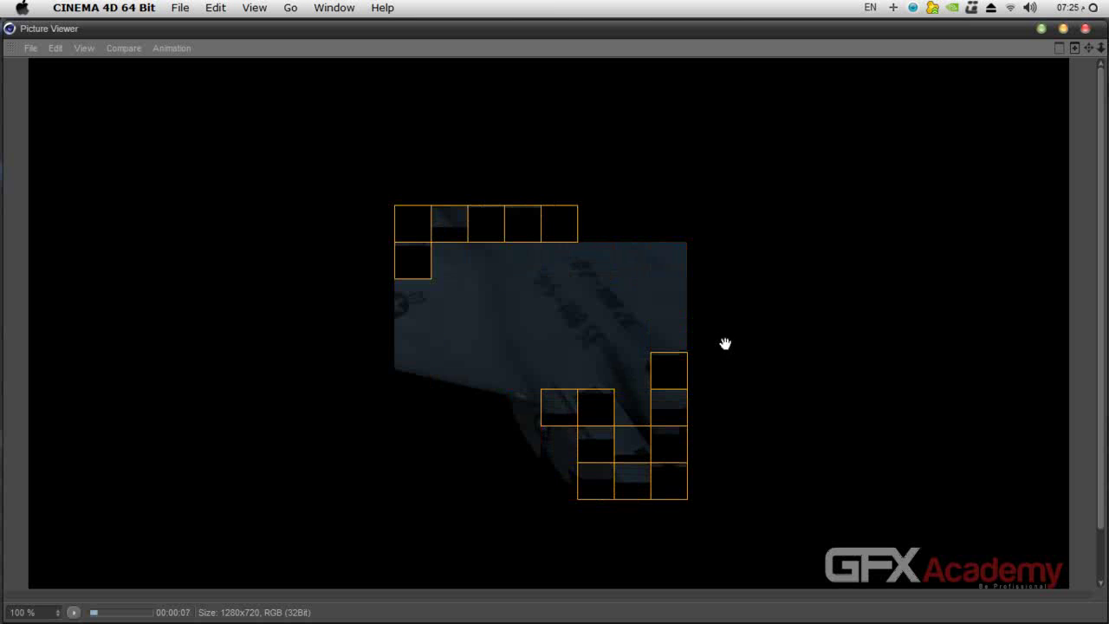
left_click(1085, 28)
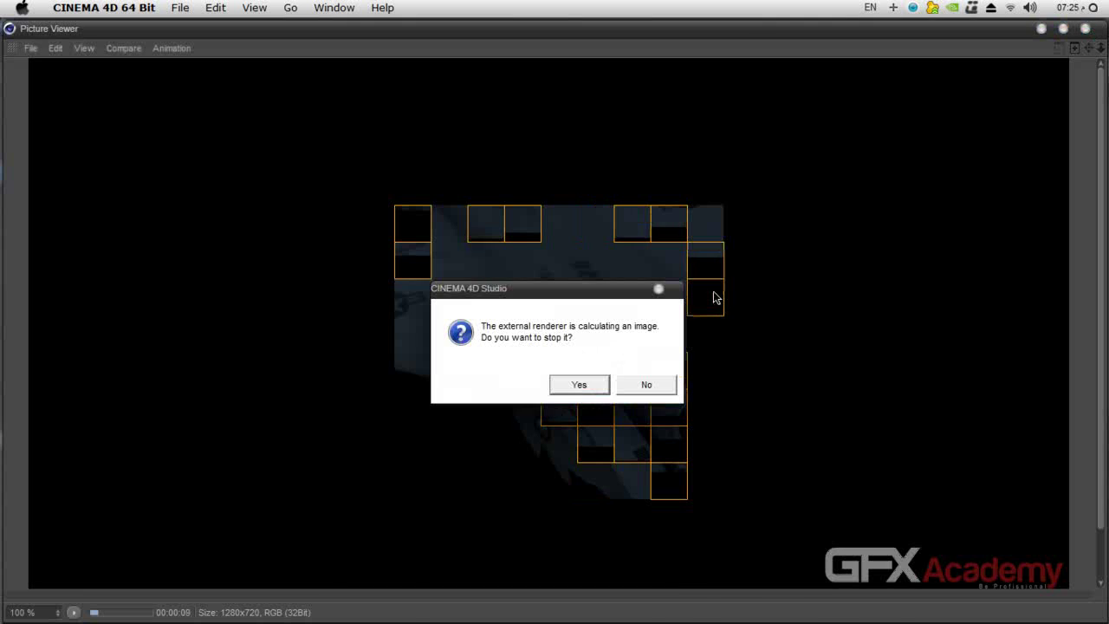
left_click(597, 387)
Set the opacity of both TopText layers to 40%, applying the pending bitmap transformation
left_click(784, 497)
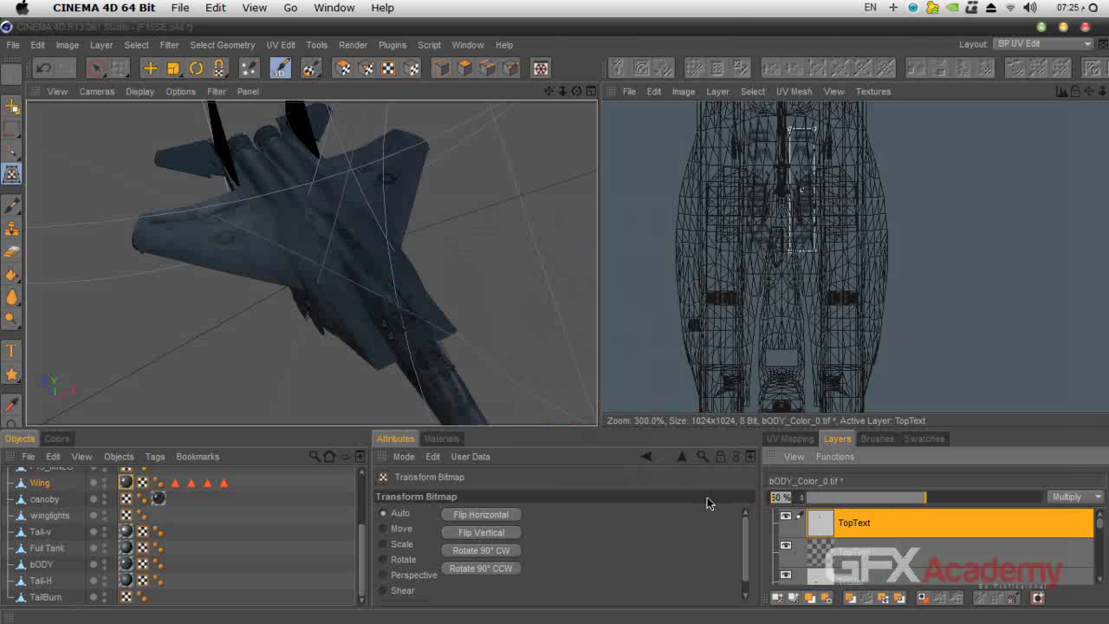
type("45")
key("Return")
left_click(860, 555)
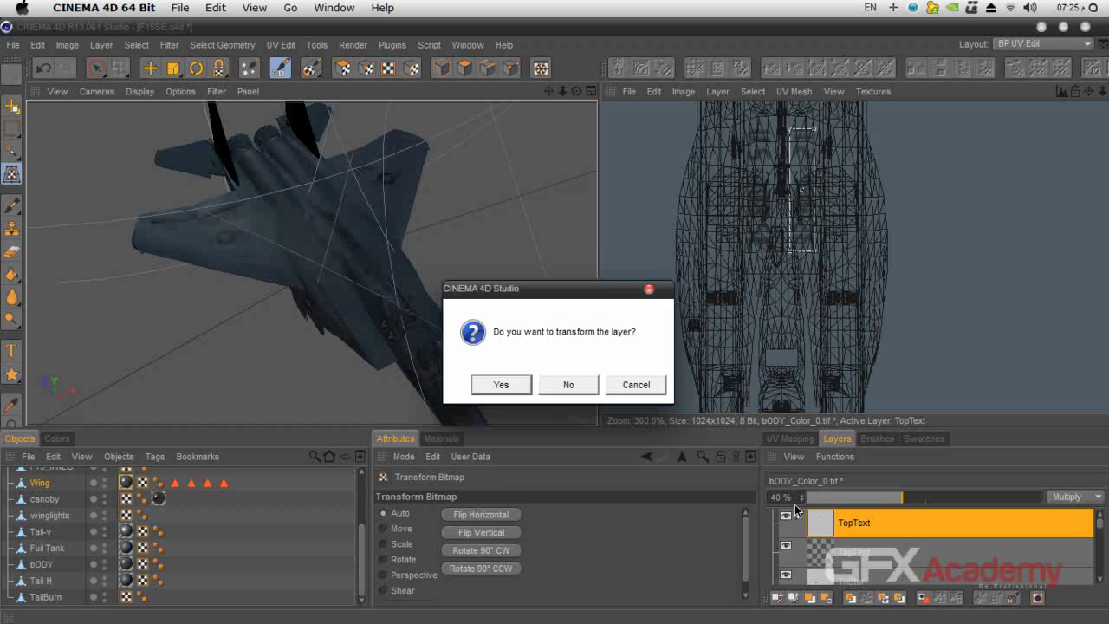
left_click(511, 388)
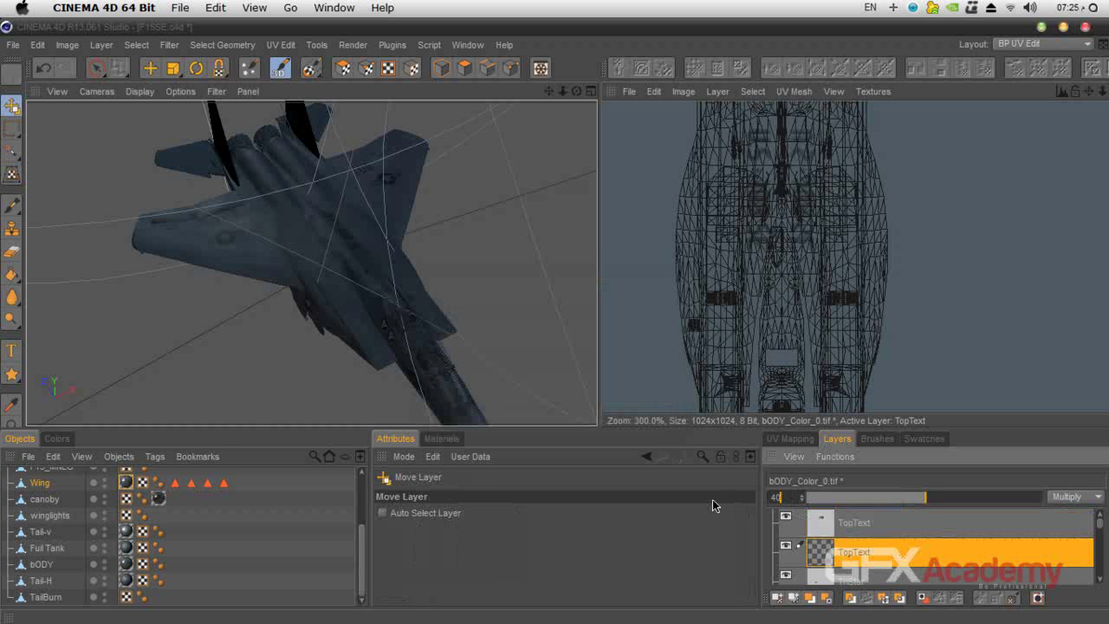
key("Return")
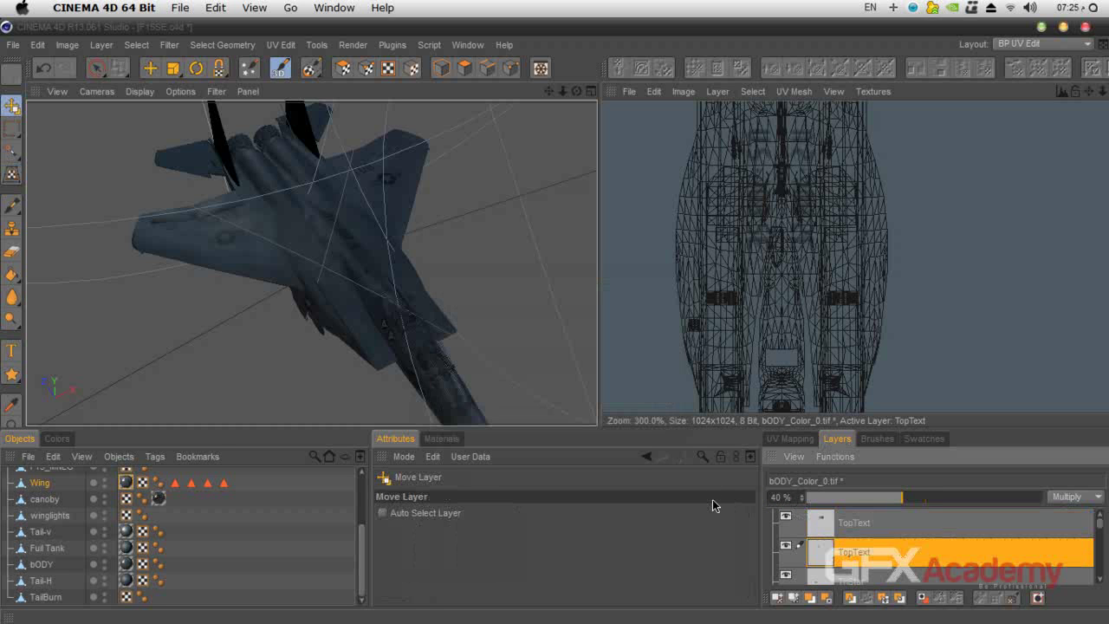
Set both TopText layers' blending mode to Linear Light (Stamp) and inspect the markings on the model
left_click(861, 523)
left_click_drag(576, 91, 628, 147)
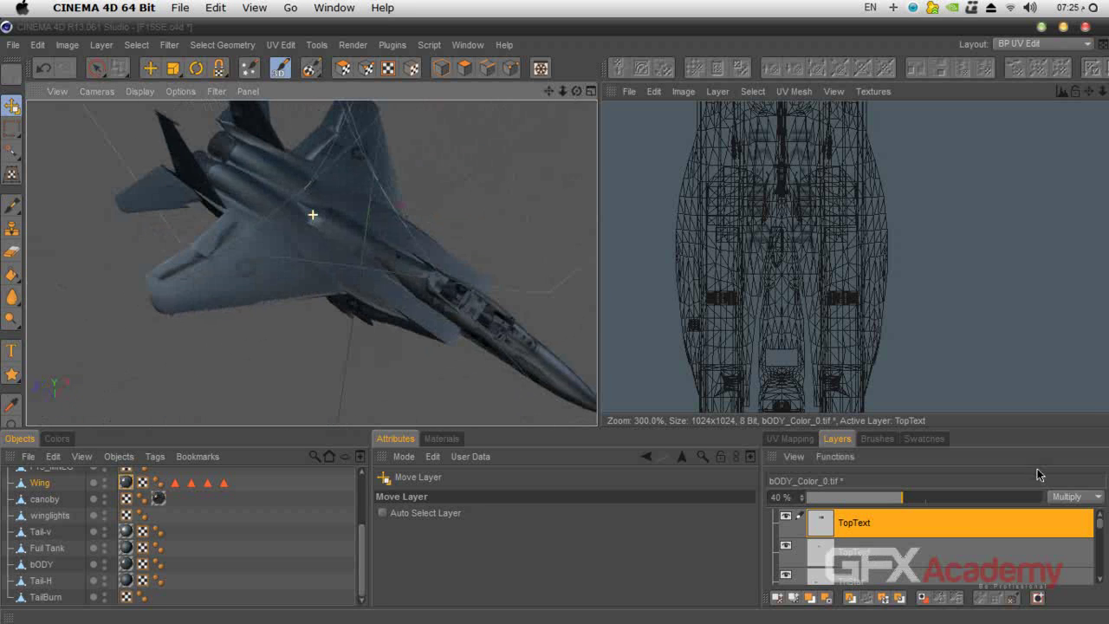
left_click(1073, 496)
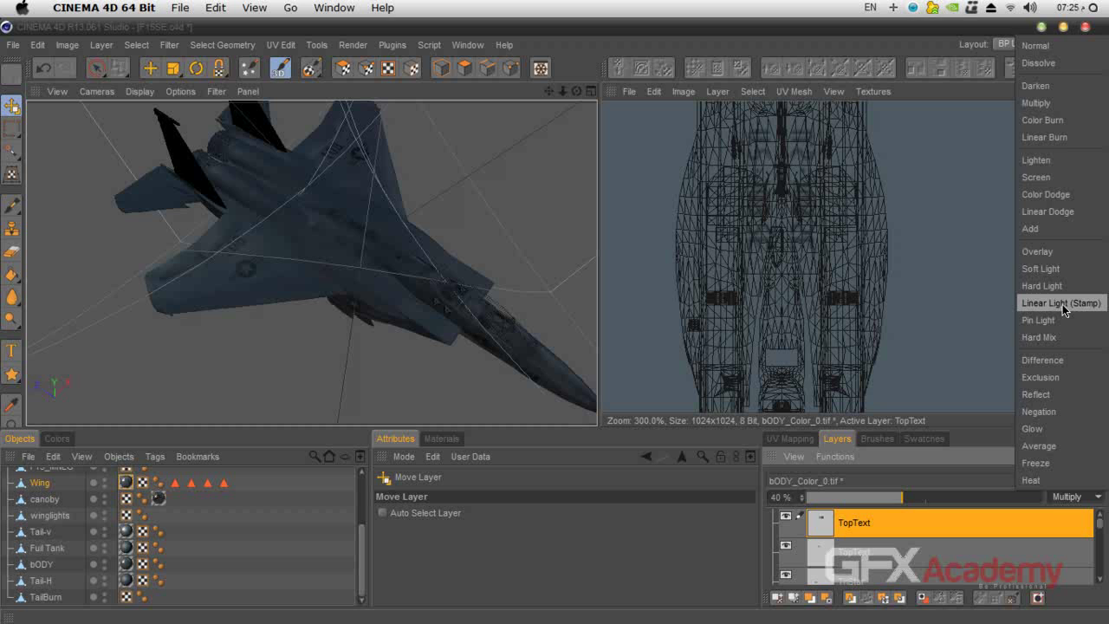
left_click(1062, 304)
left_click(953, 551)
left_click(1073, 496)
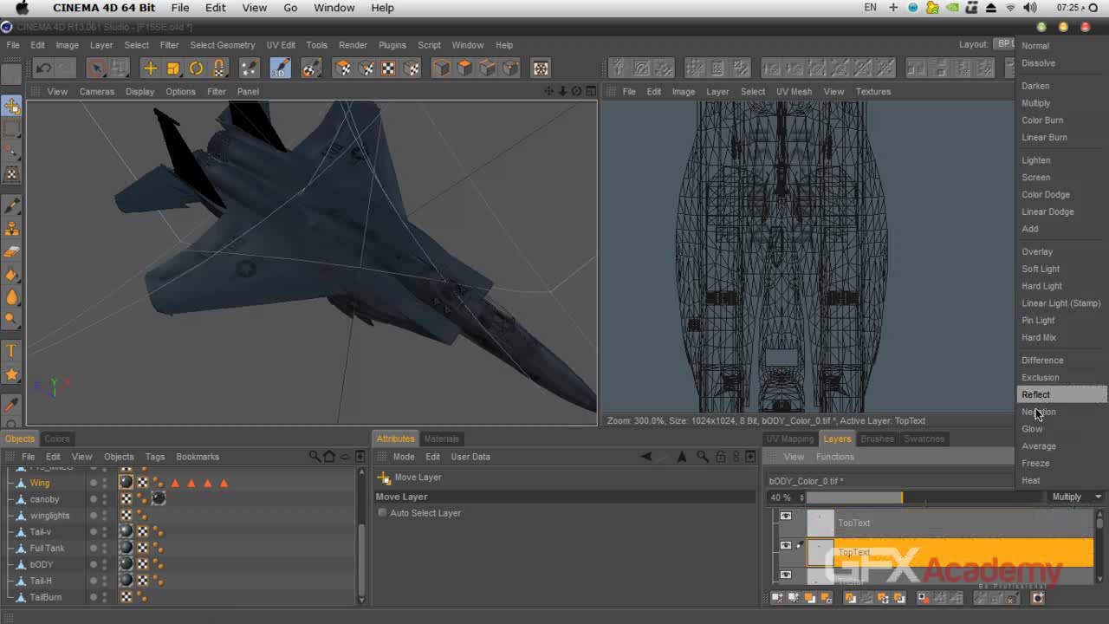
left_click(1060, 303)
left_click_drag(576, 91, 552, 156)
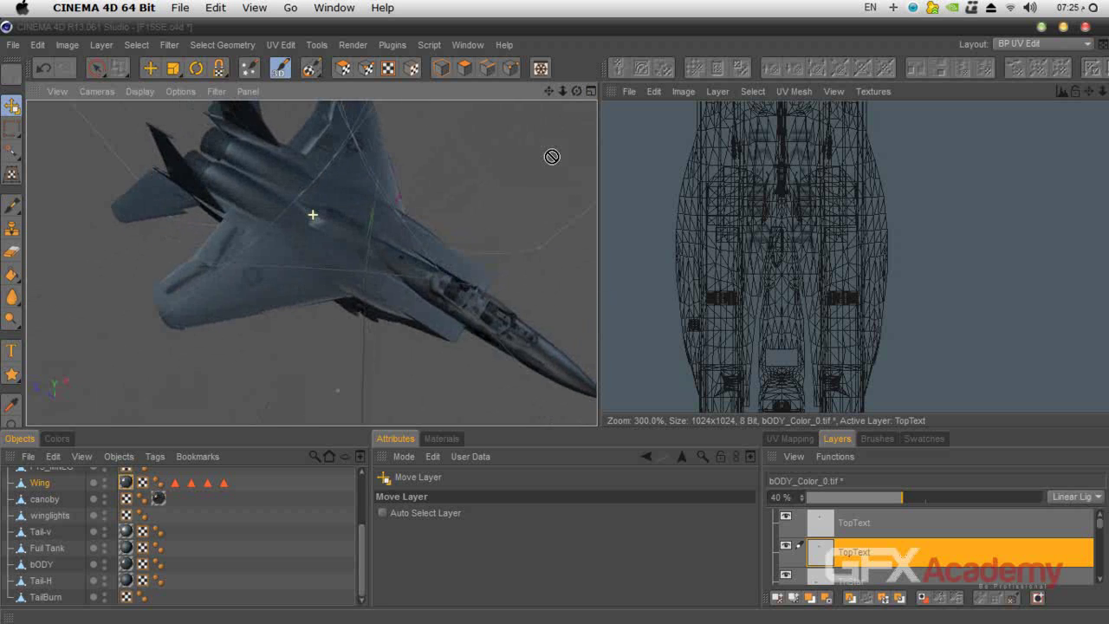
scroll(396, 309, "up", 3)
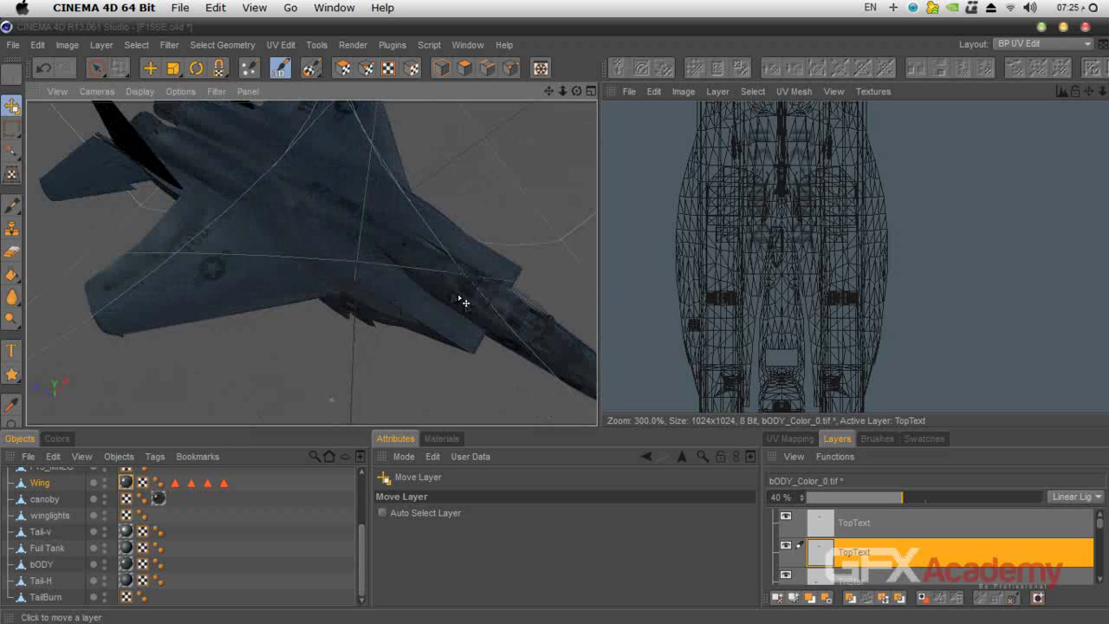
scroll(468, 299, "up", 2)
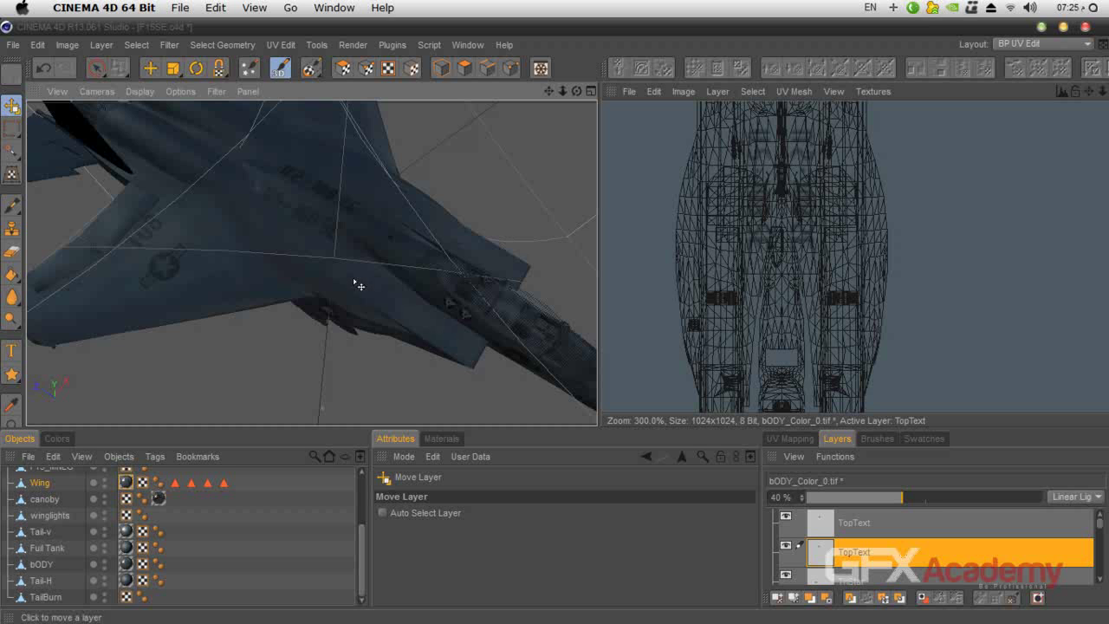
left_click_drag(577, 91, 388, 292)
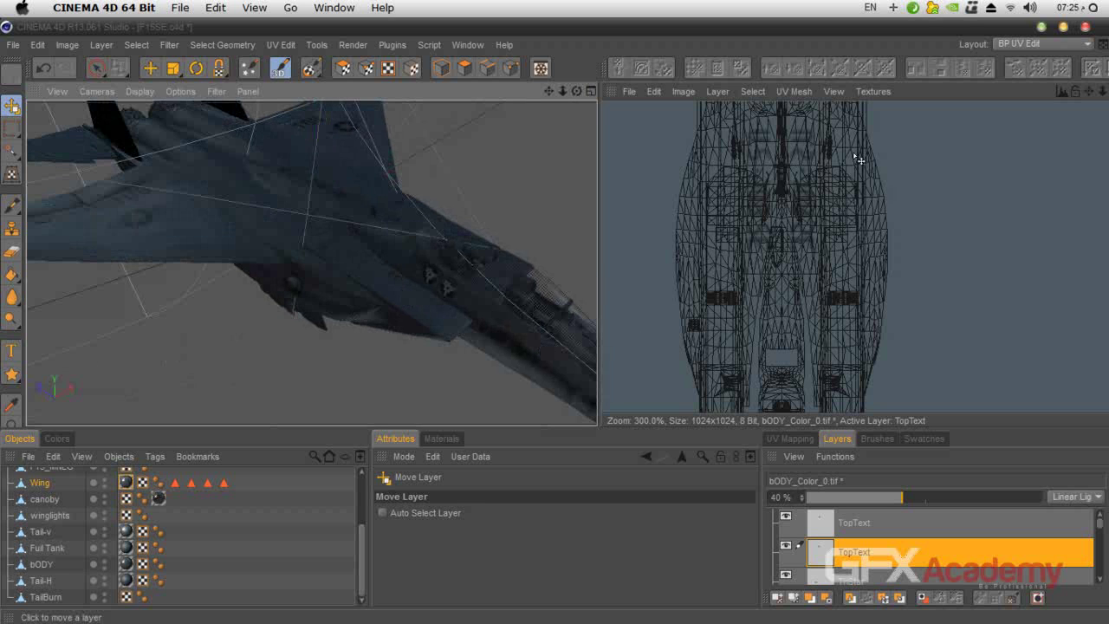
Start opening a texture and browse to the tex folder of BEL-WS/BEL-Project on the Tut's (F:) drive
left_click(629, 92)
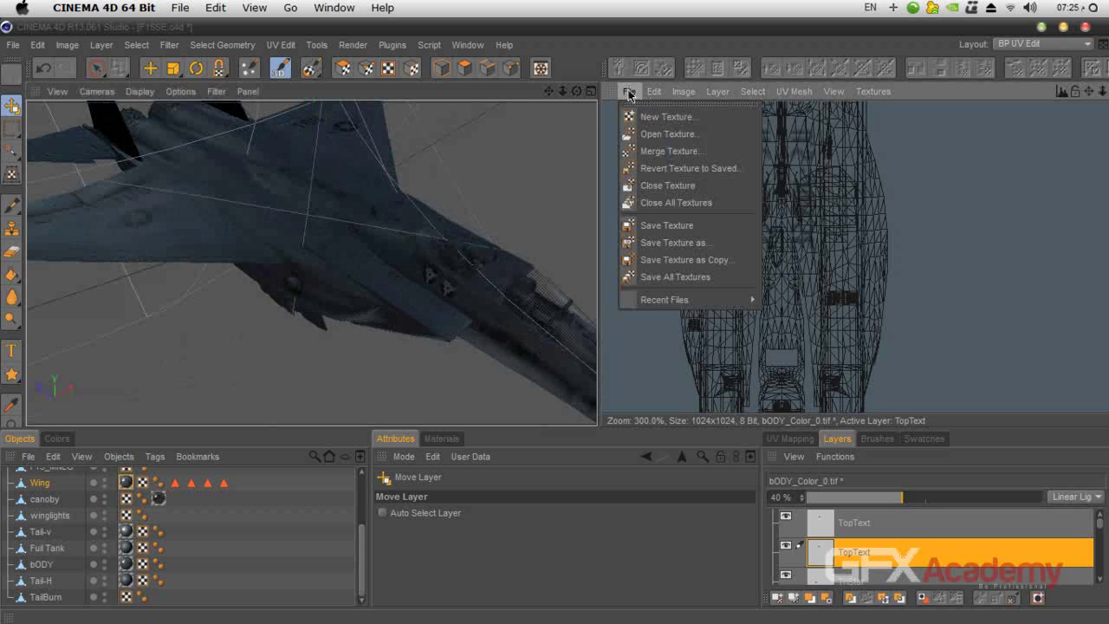
left_click(660, 135)
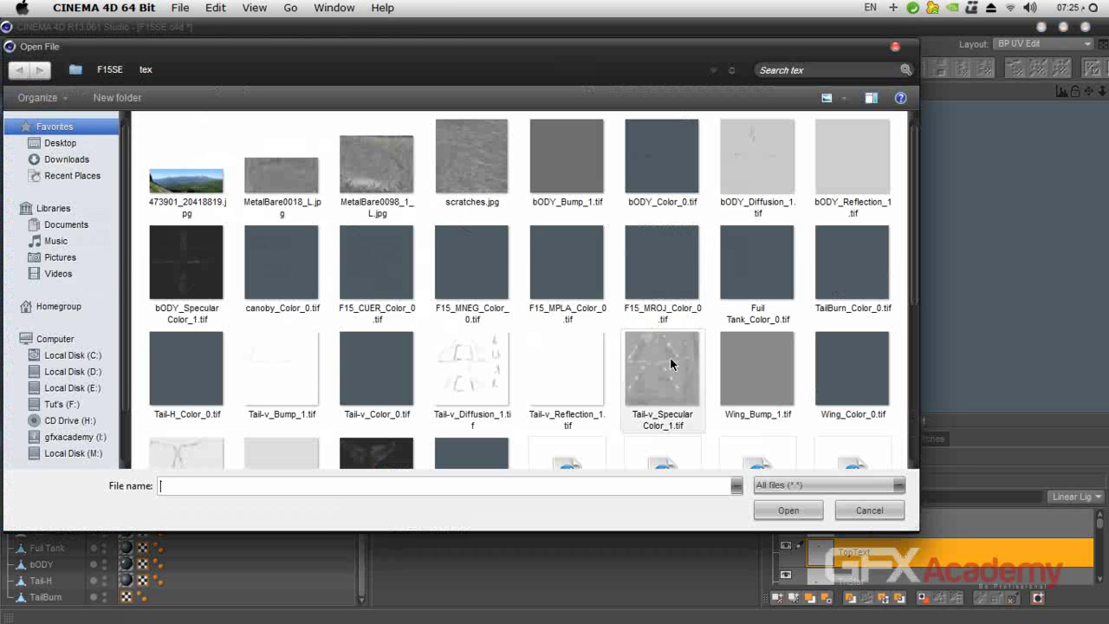
left_click_drag(915, 262, 920, 422)
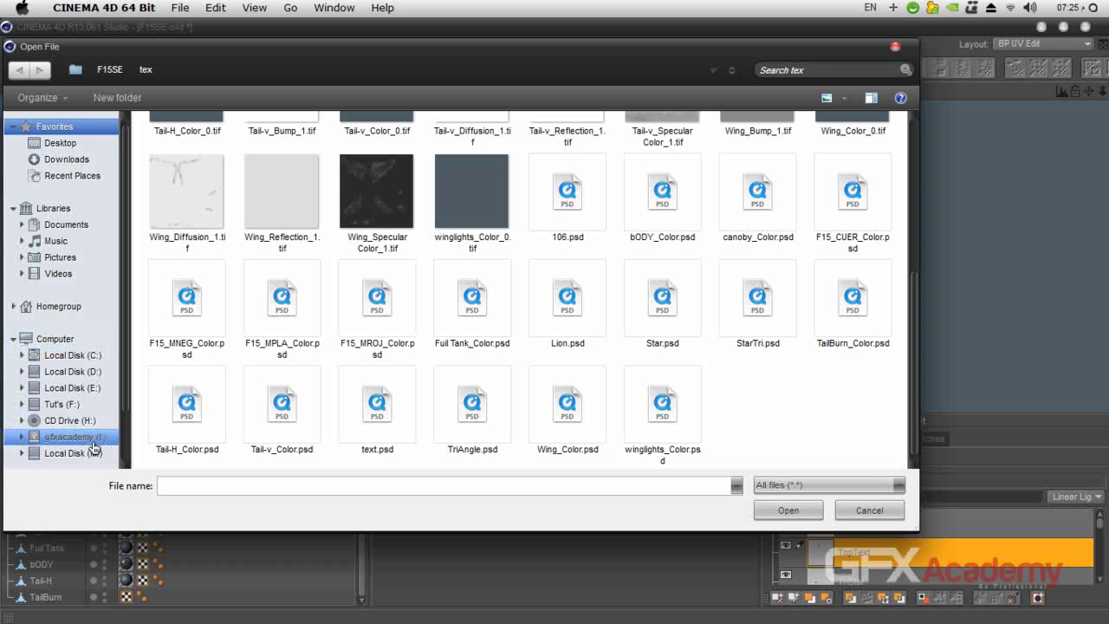
left_click(62, 404)
double_click(351, 178)
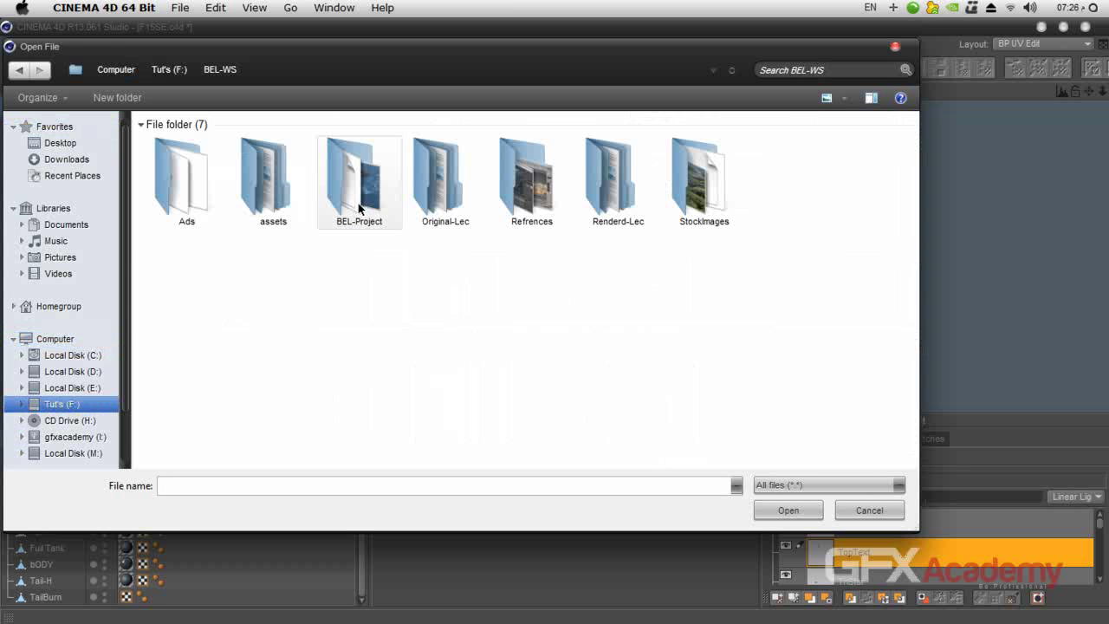
double_click(356, 178)
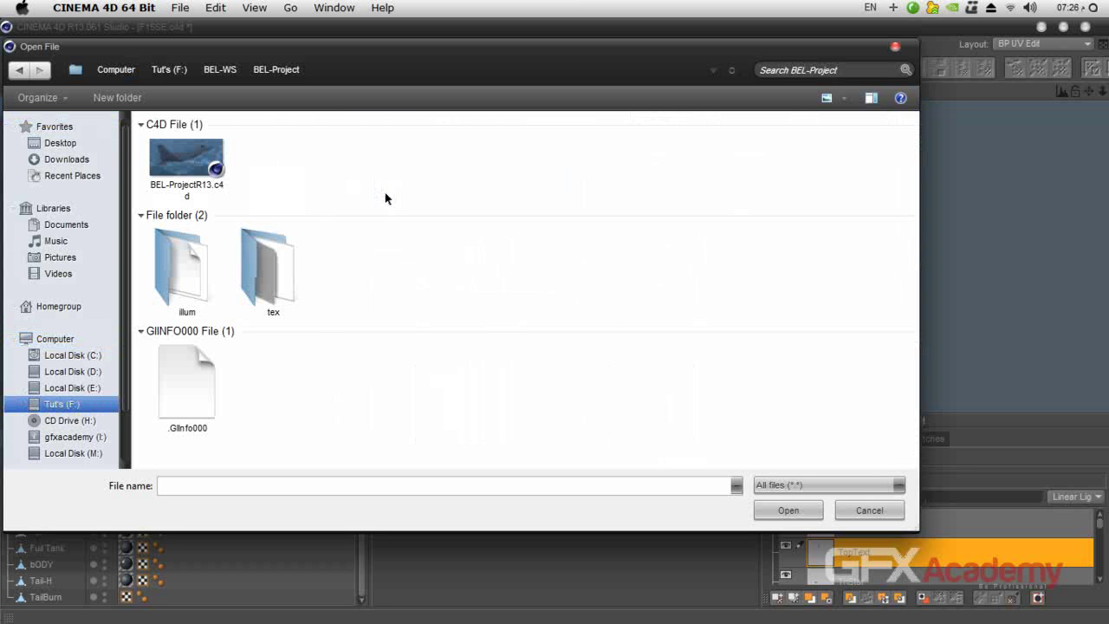
double_click(266, 270)
Look through the folder's images for a suitable emblem and open US-Navy-Logo.png as a texture
scroll(830, 277, "down", 5)
scroll(830, 284, "down", 6)
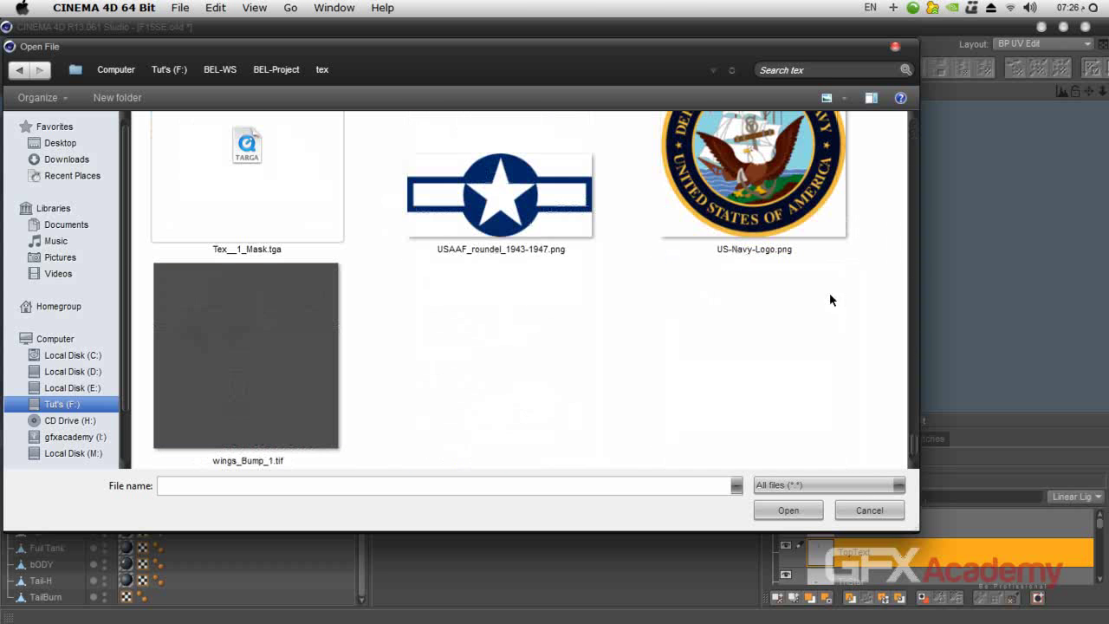
scroll(798, 326, "up", 1)
scroll(789, 341, "up", 3)
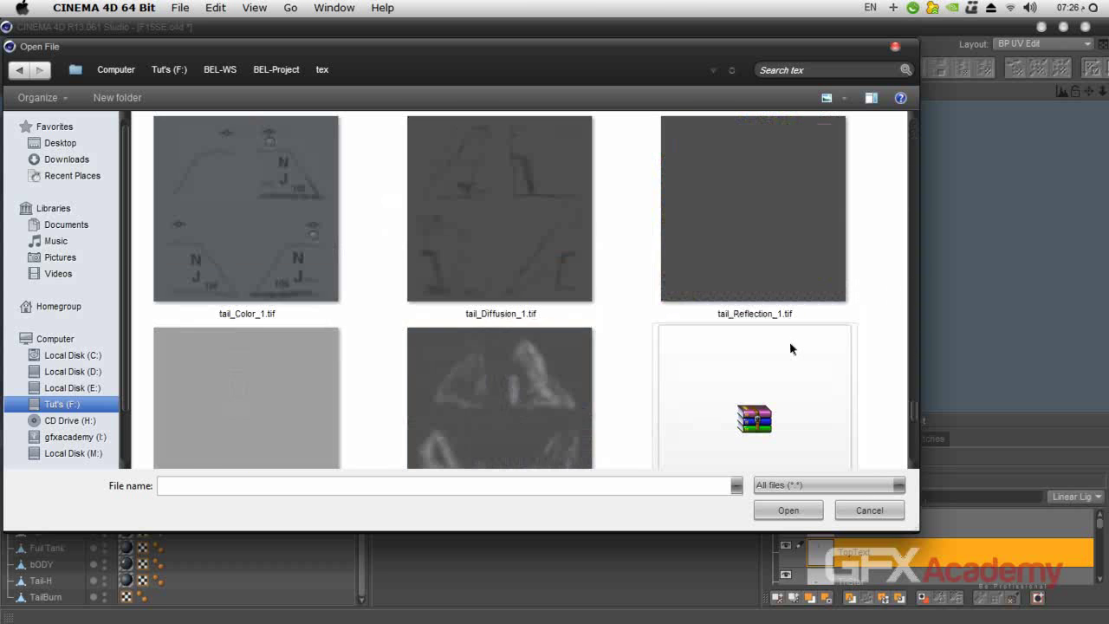
scroll(771, 372, "up", 10)
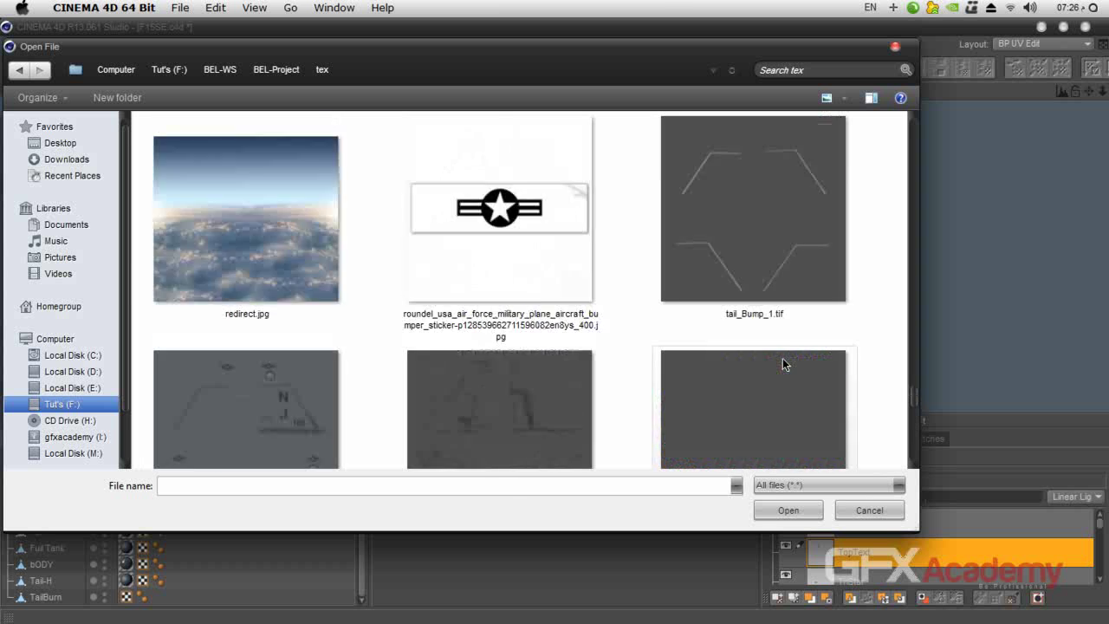
scroll(782, 364, "up", 6)
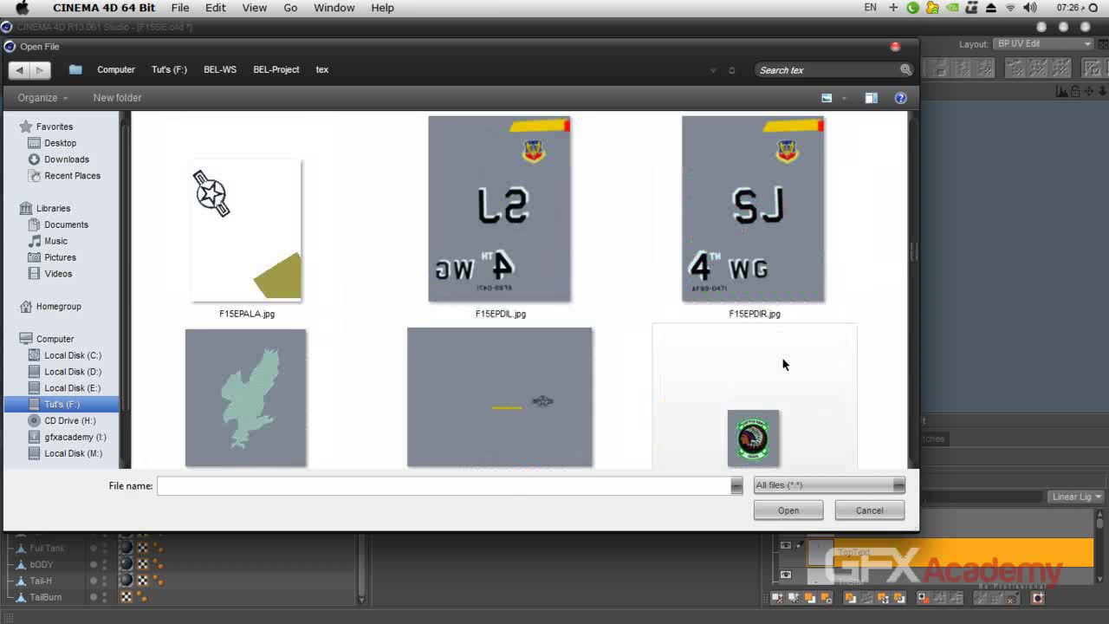
mouse_move(727, 372)
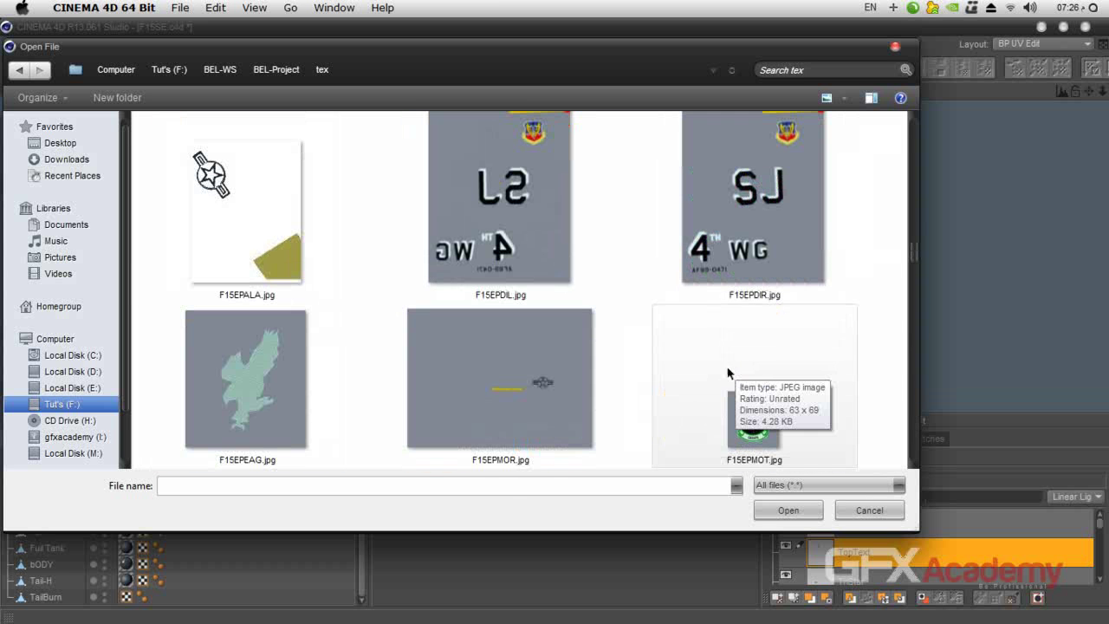
scroll(804, 409, "down", 15)
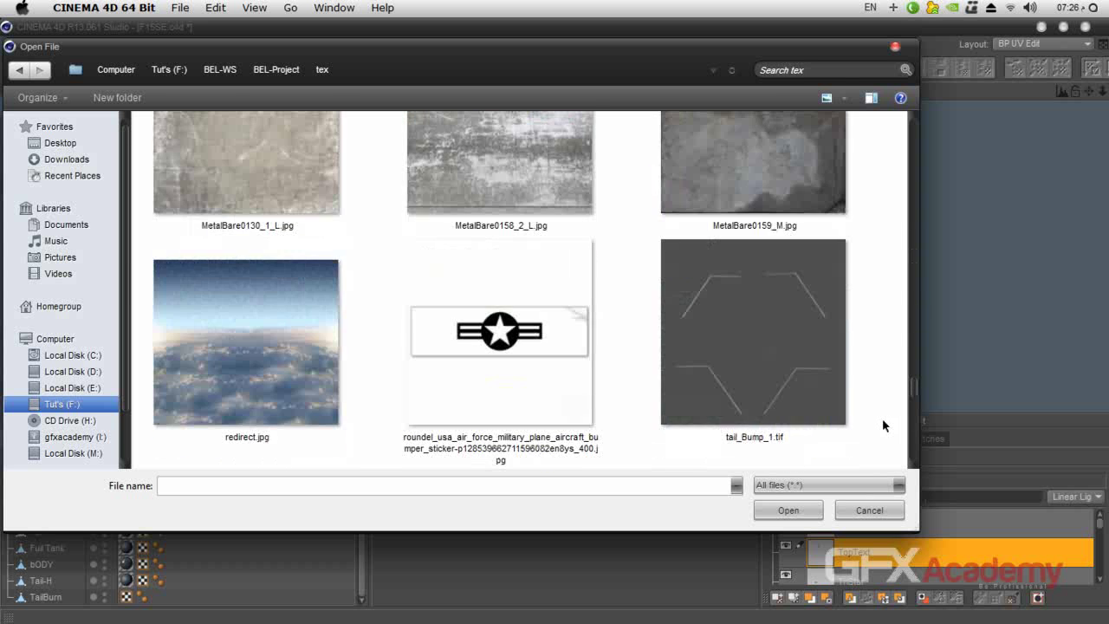
left_click(759, 357)
double_click(759, 357)
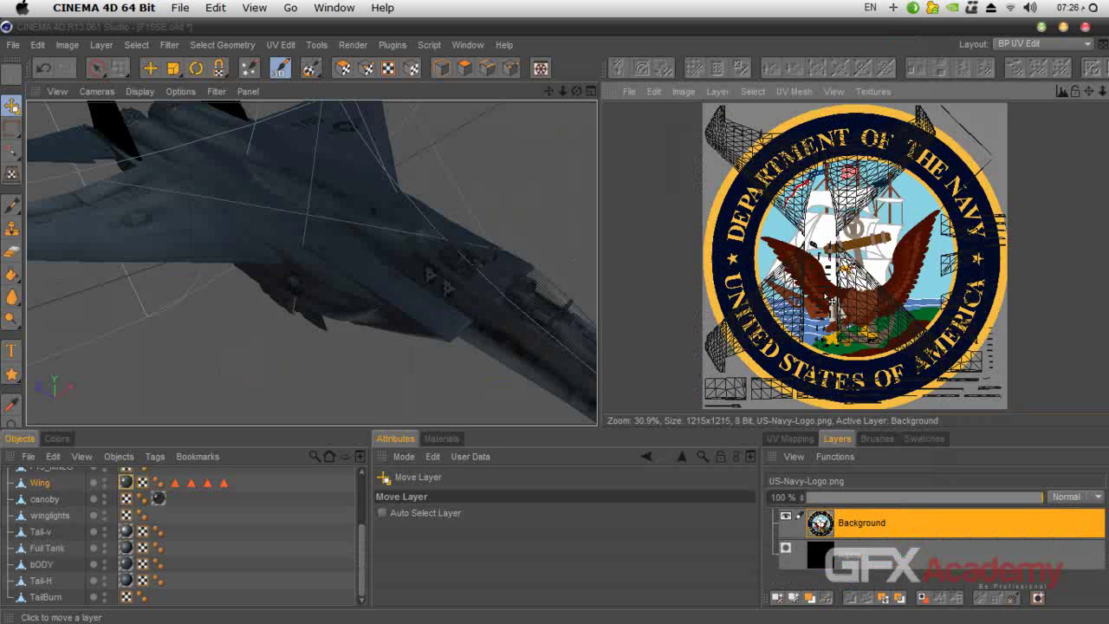
Select the entire US-Navy-Logo.png image and copy it
left_click(746, 91)
left_click(746, 91)
left_click(653, 91)
left_click(668, 192)
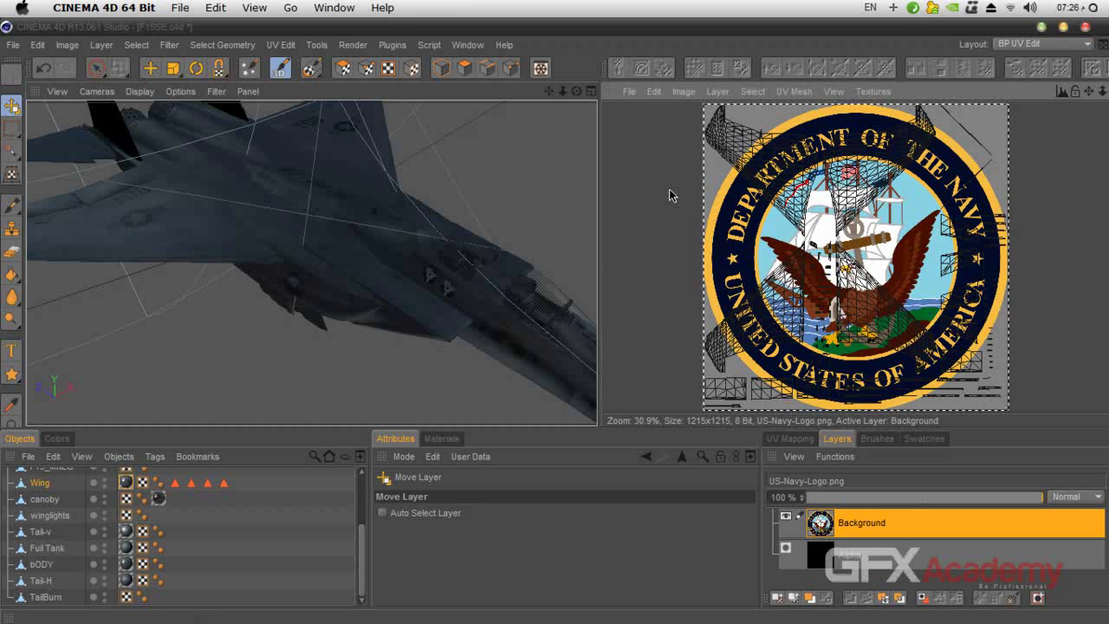
Switch to the bODY_Color_0.tif texture and paste the Navy logo as a new layer above the top TopText layer
left_click(882, 90)
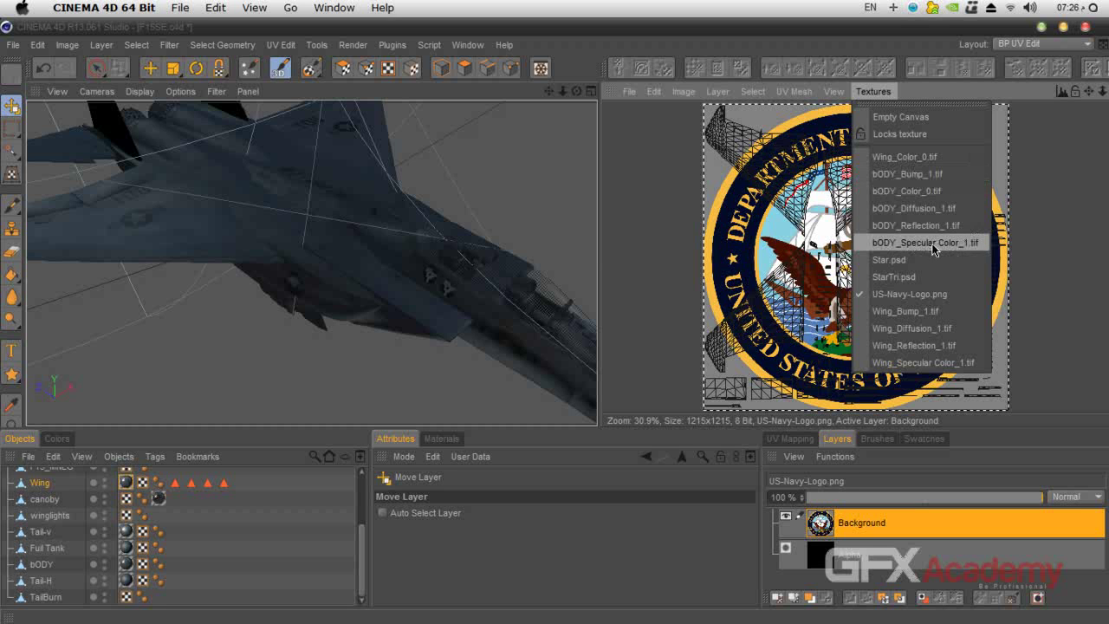
left_click(924, 190)
left_click(879, 524)
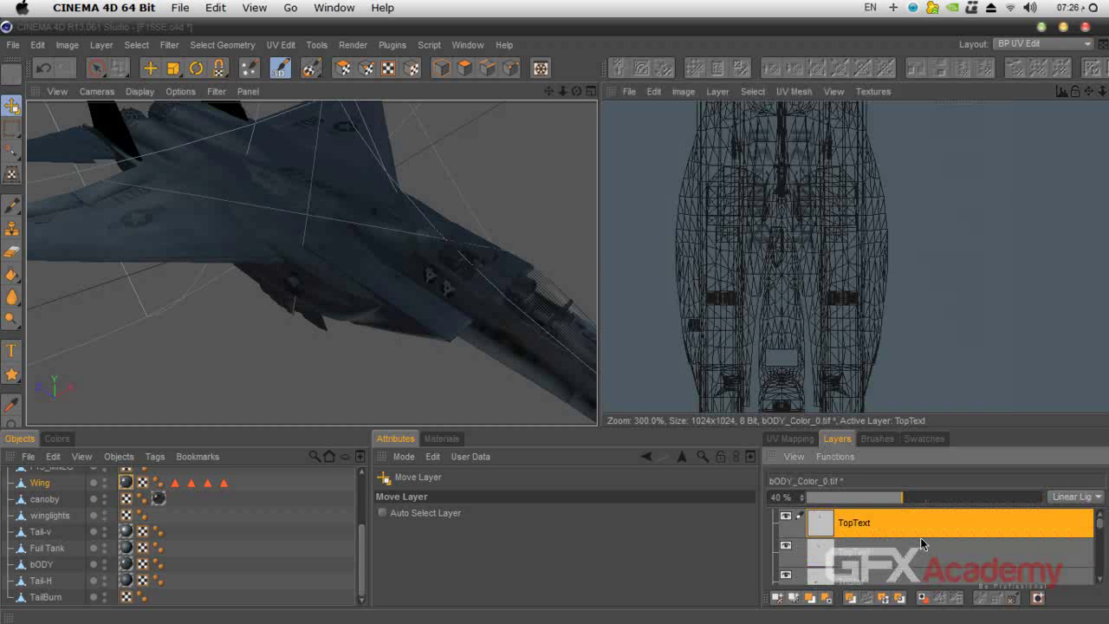
left_click(654, 92)
left_click(676, 226)
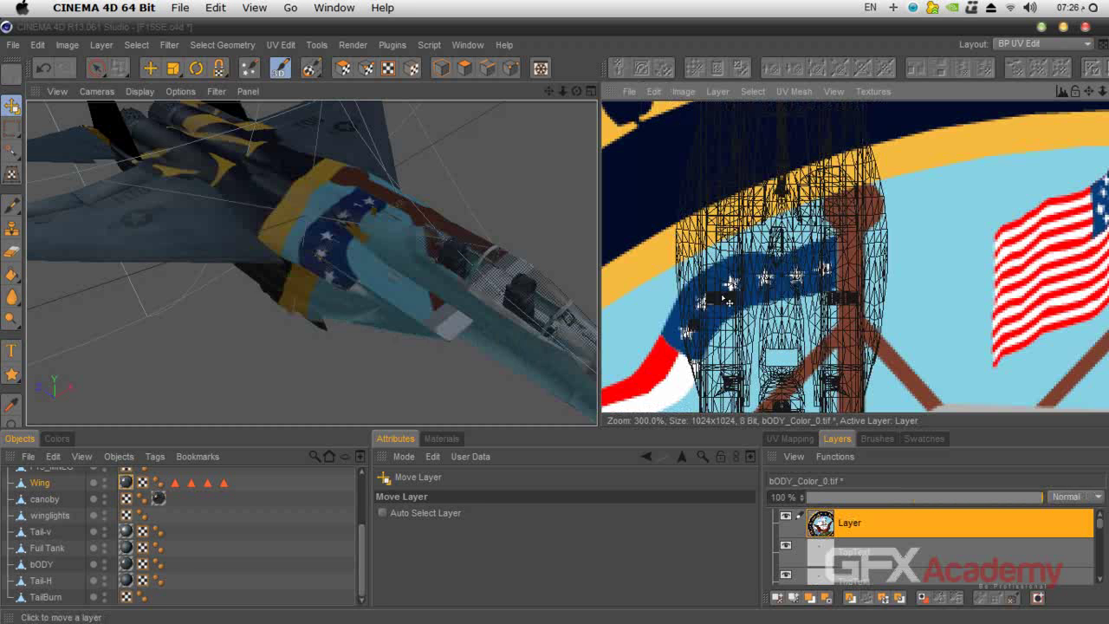
Shrink the pasted Navy logo with Transform Bitmap to a small fraction of the body texture's width
scroll(990, 234, "down", 8)
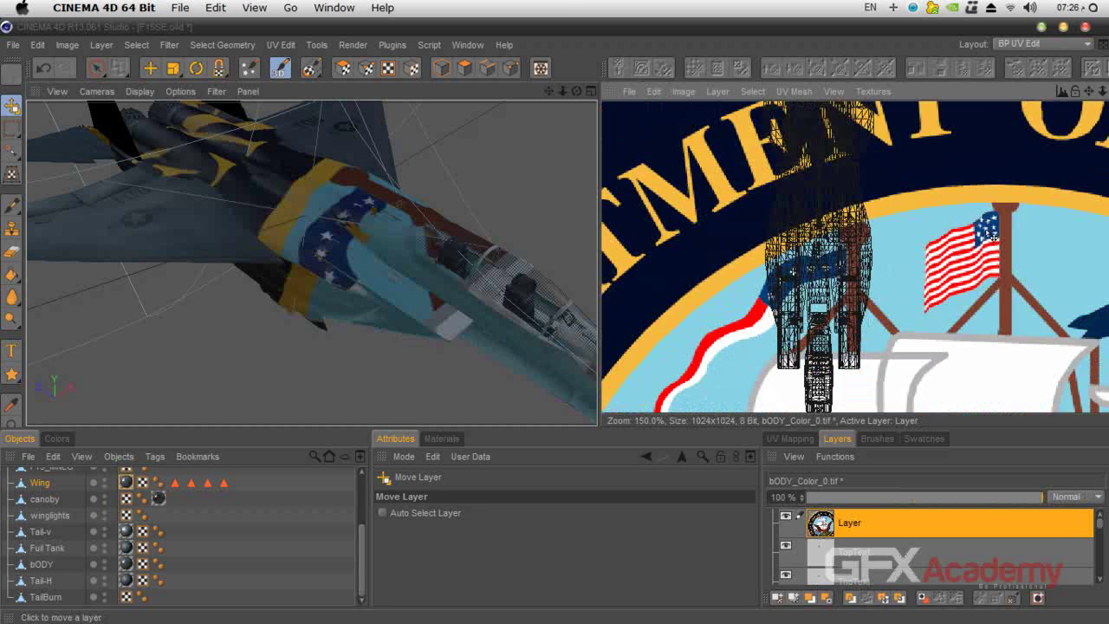
scroll(985, 231, "up", 2)
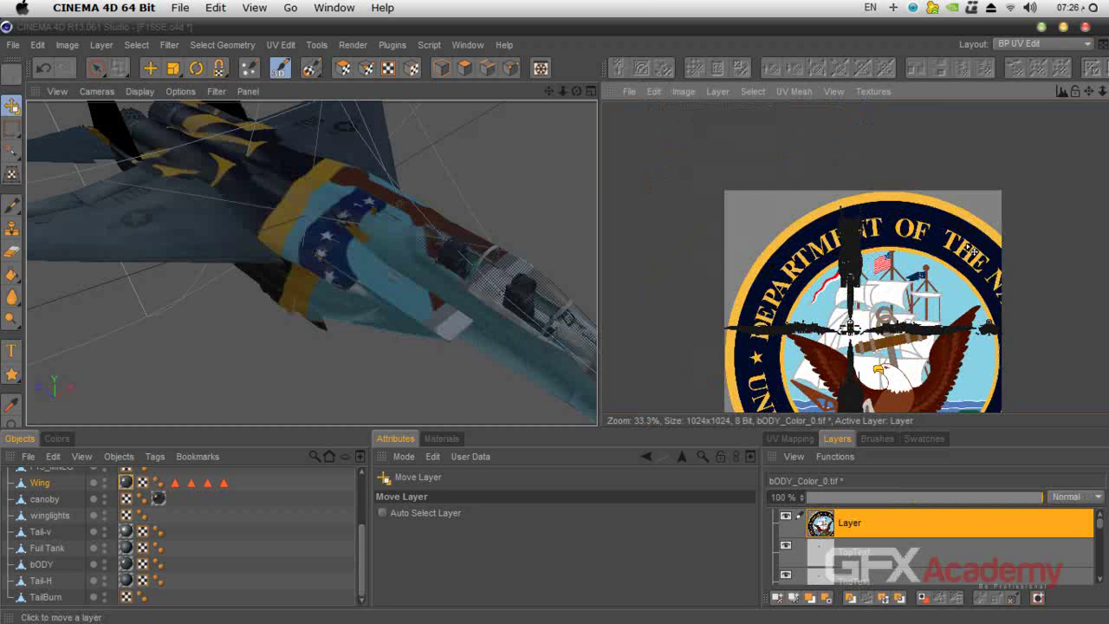
left_click(13, 175)
left_click_drag(1055, 192, 817, 352)
left_click_drag(784, 400, 854, 215)
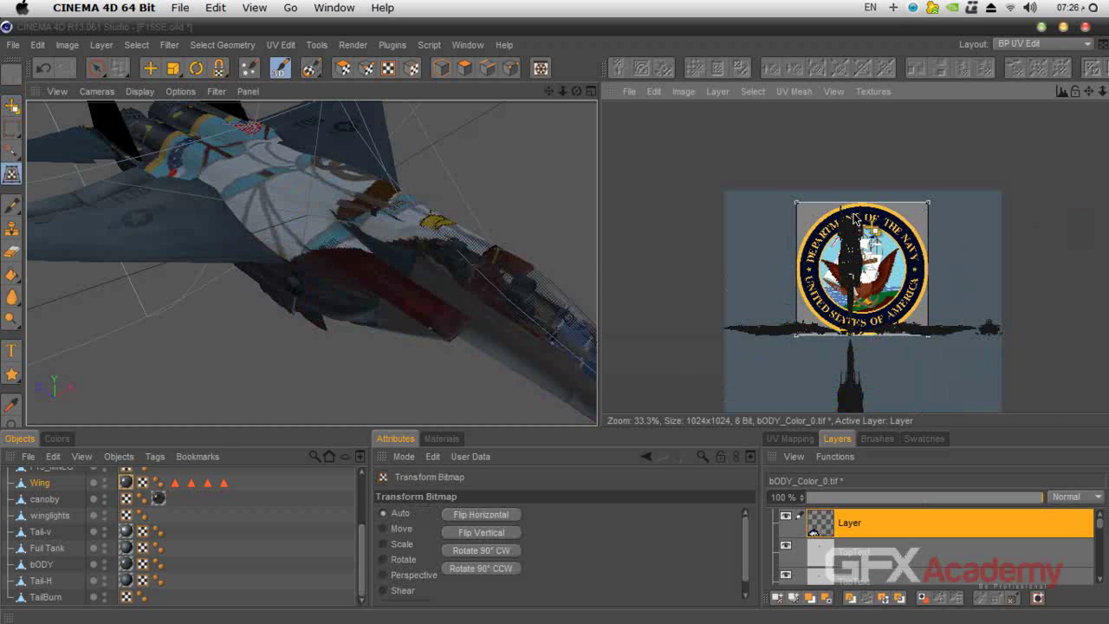
left_click_drag(929, 205, 807, 322)
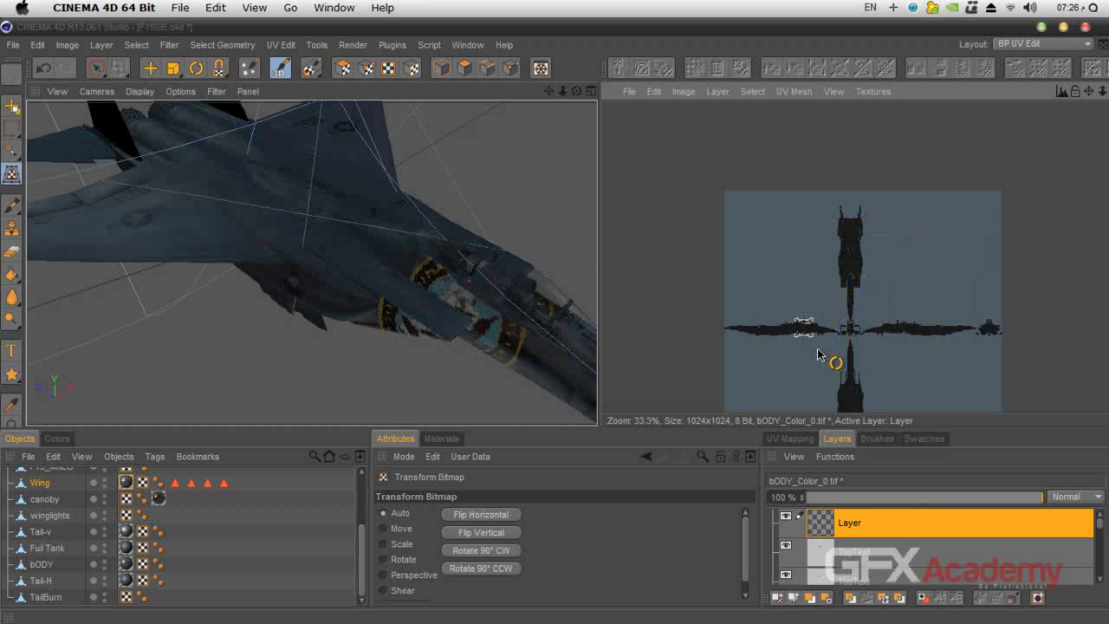
Scale the Navy logo down further and place it inside the long intake strip beside the cockpit in the UV mesh
scroll(830, 368, "up", 5)
left_click_drag(1089, 91, 1108, 2)
left_click_drag(698, 376, 881, 184)
scroll(882, 201, "up", 2)
scroll(884, 201, "up", 3)
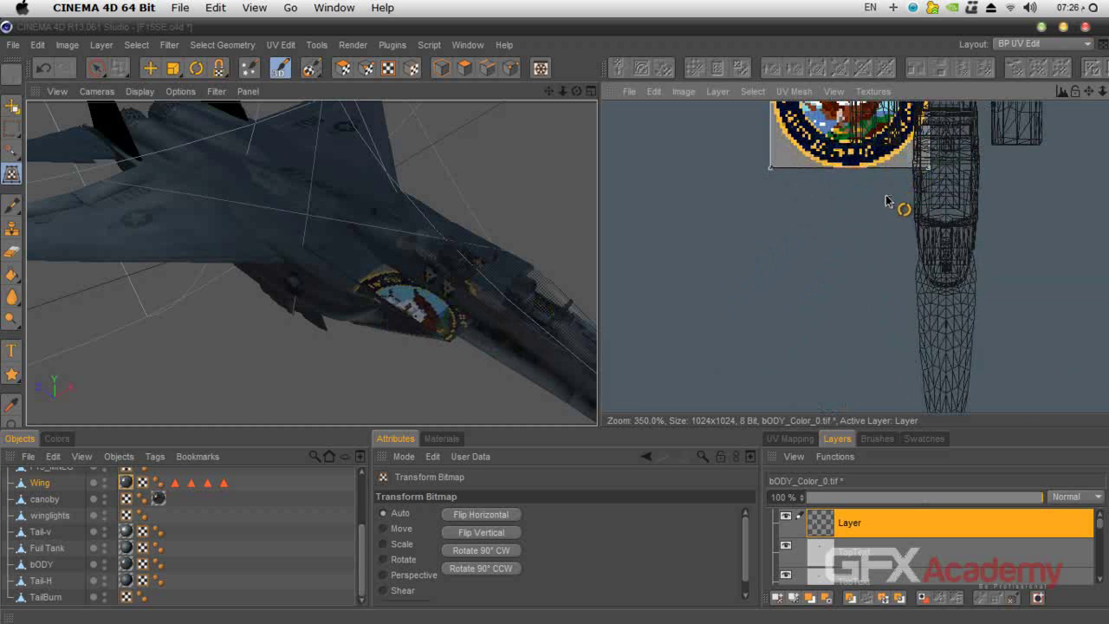
left_click_drag(1090, 92, 1050, 282)
left_click_drag(888, 201, 852, 292)
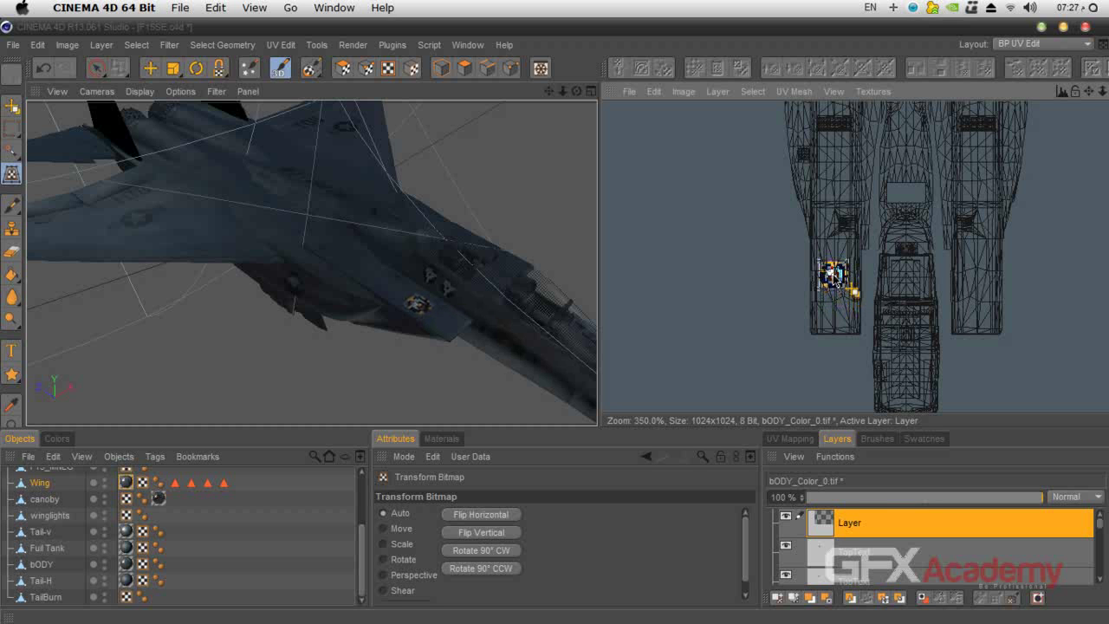
Try Linear Light (Stamp) on the Navy logo layer, and set its blending mode to Overlay
left_click(1064, 501)
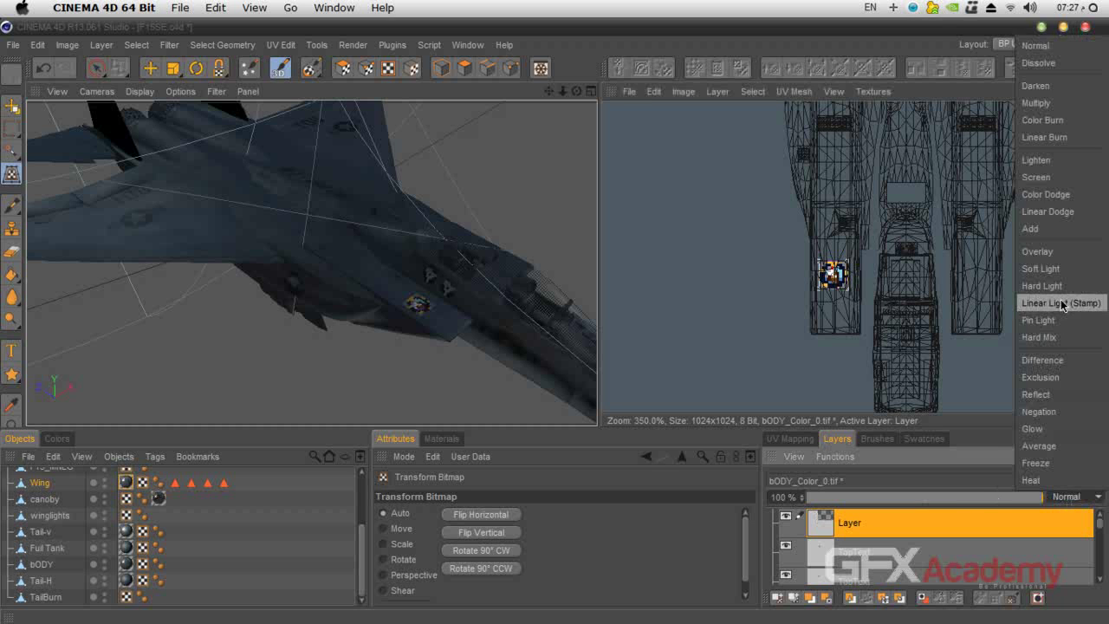
left_click(1060, 299)
left_click(1071, 496)
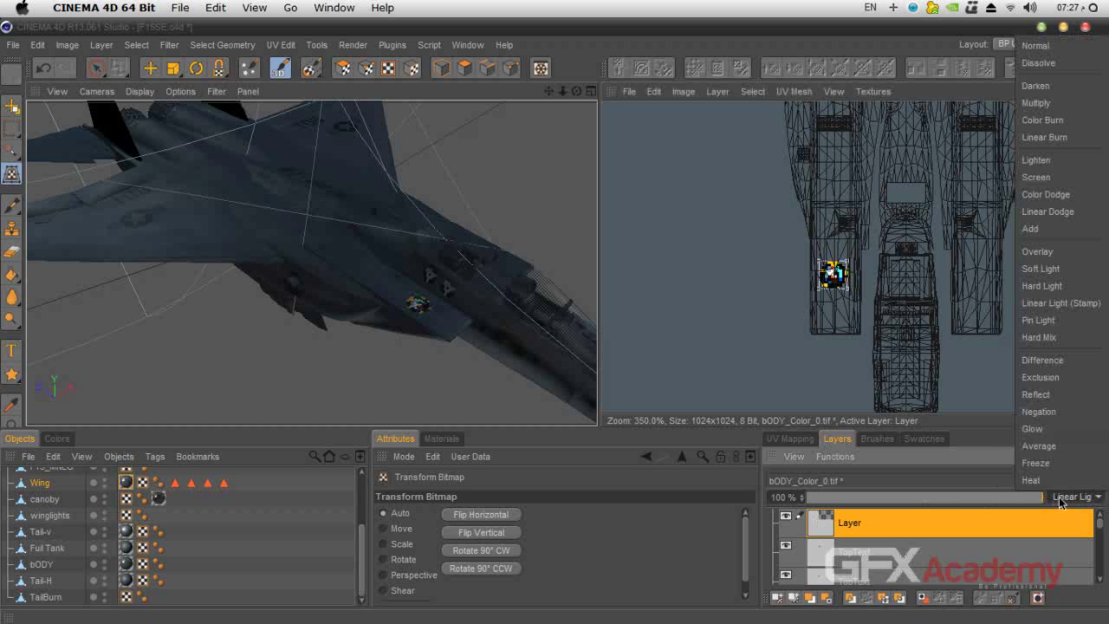
left_click(1048, 250)
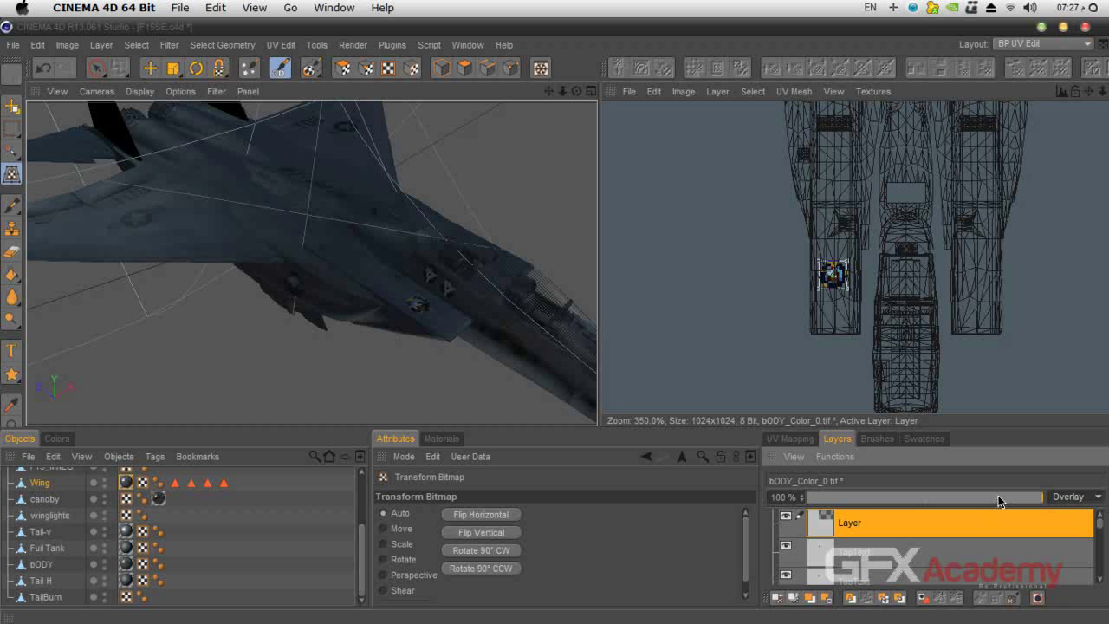
Set the Navy logo layer's opacity to 40% and apply the pending bitmap transformation
left_click_drag(1023, 498, 896, 505)
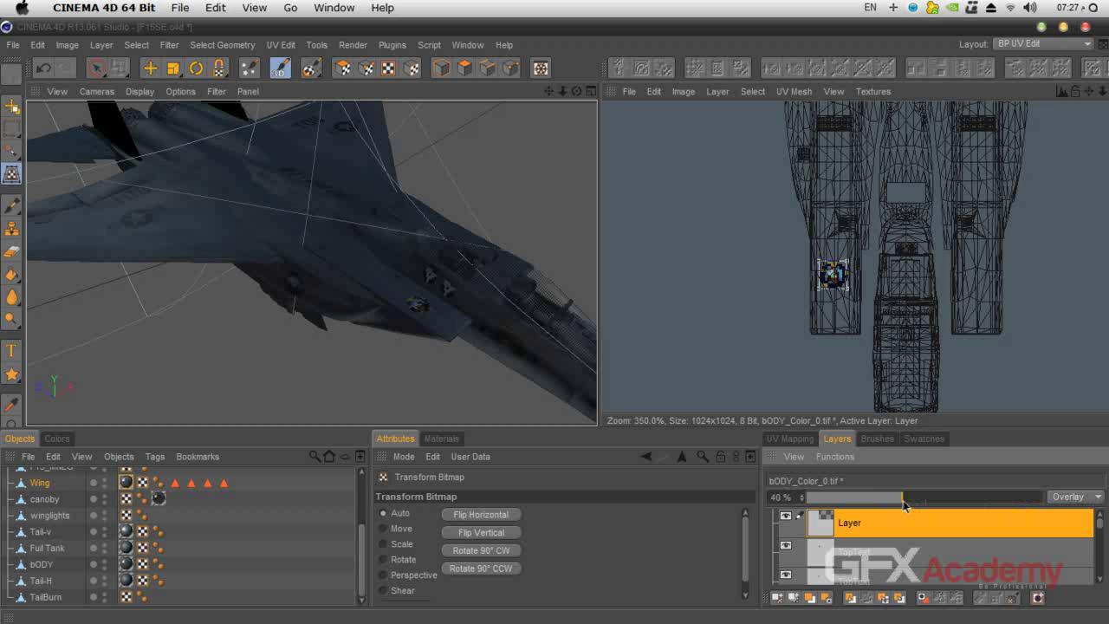
left_click(12, 108)
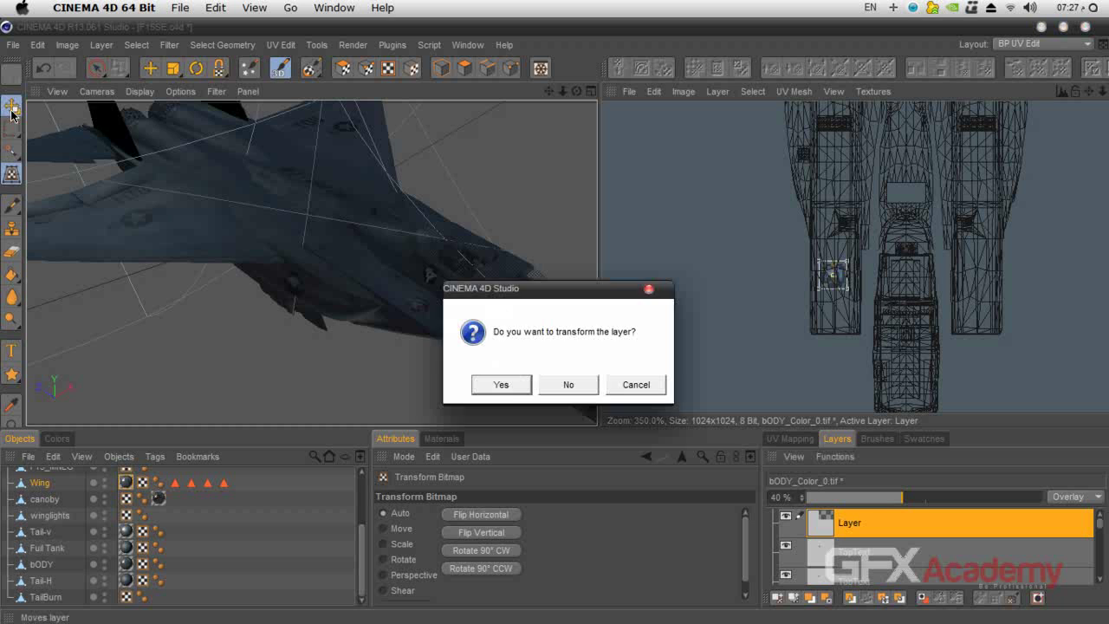
left_click(499, 385)
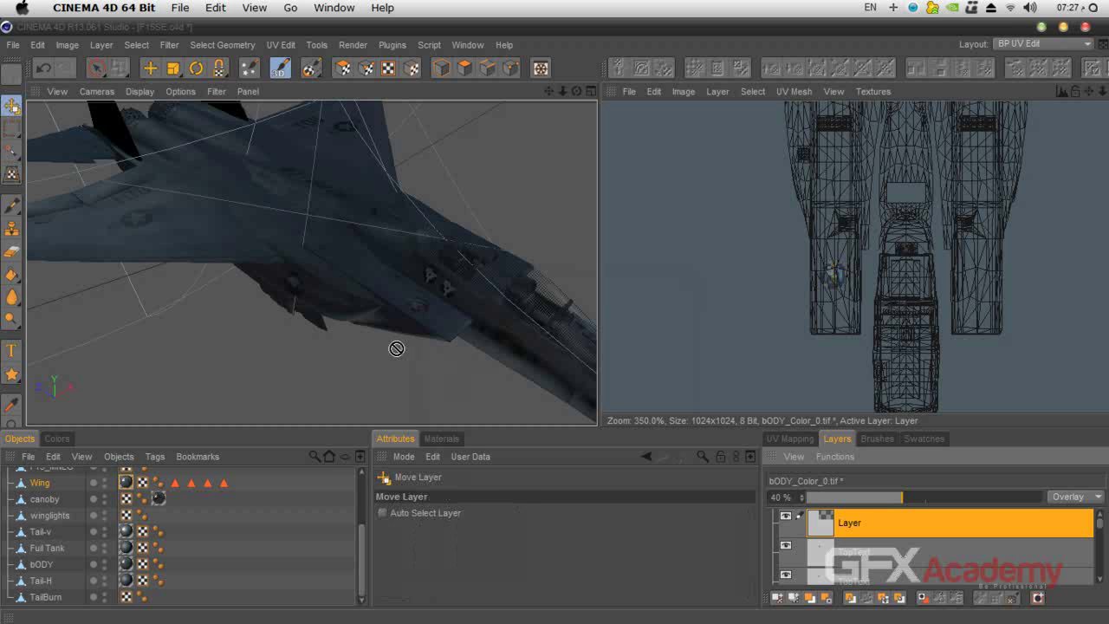
Render the close view of the fuselage to inspect the Navy logo on the intake, and stop the render
key("shift+r")
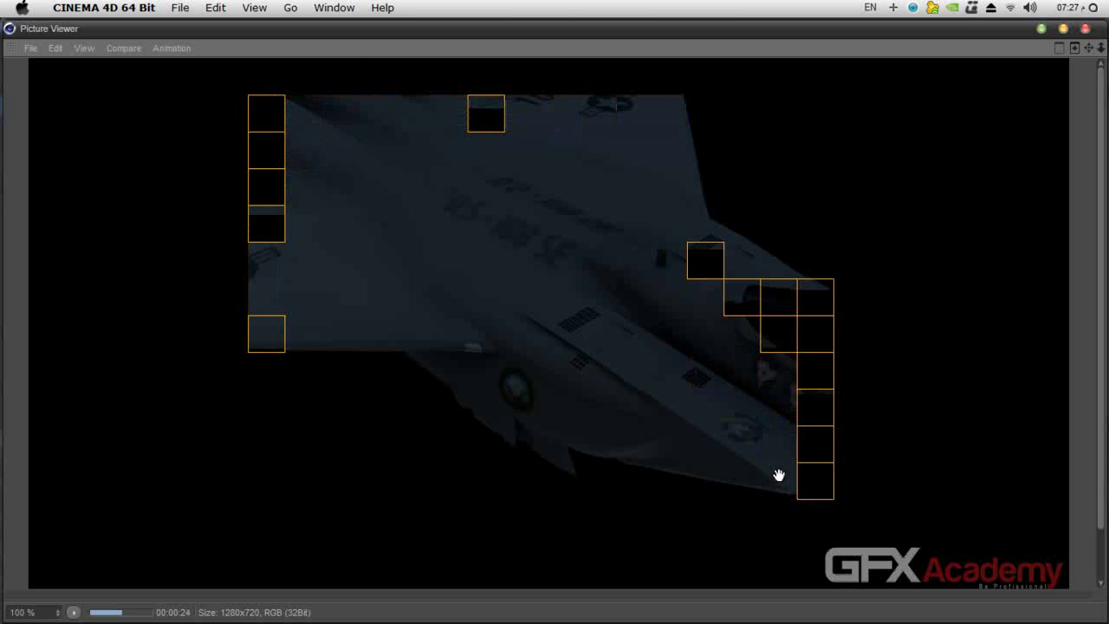
scroll(778, 475, "down", 2)
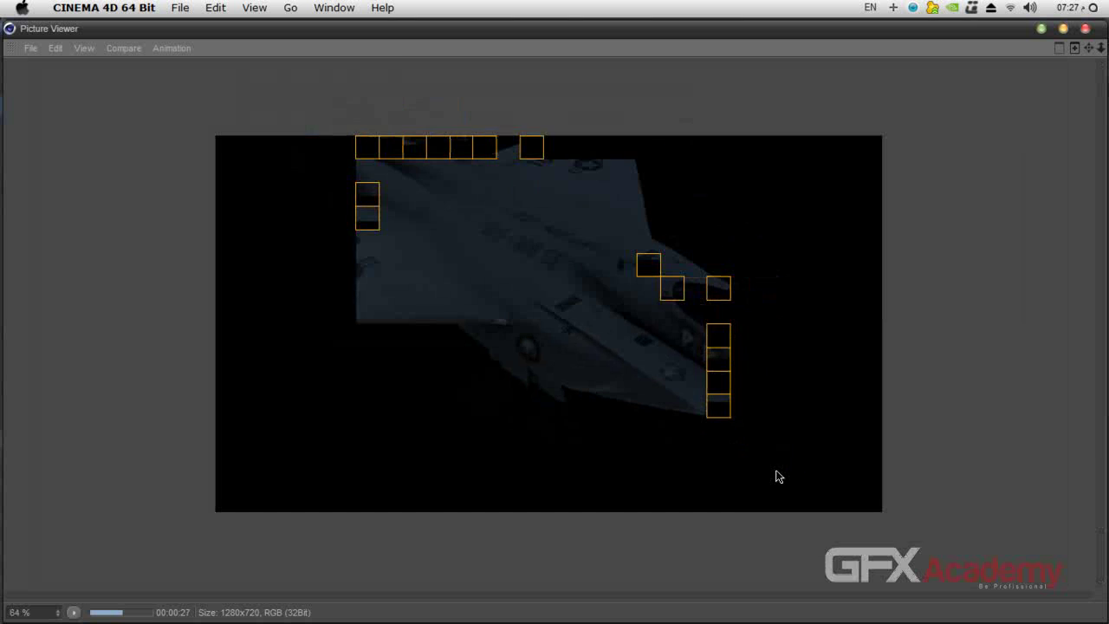
scroll(776, 472, "up", 2)
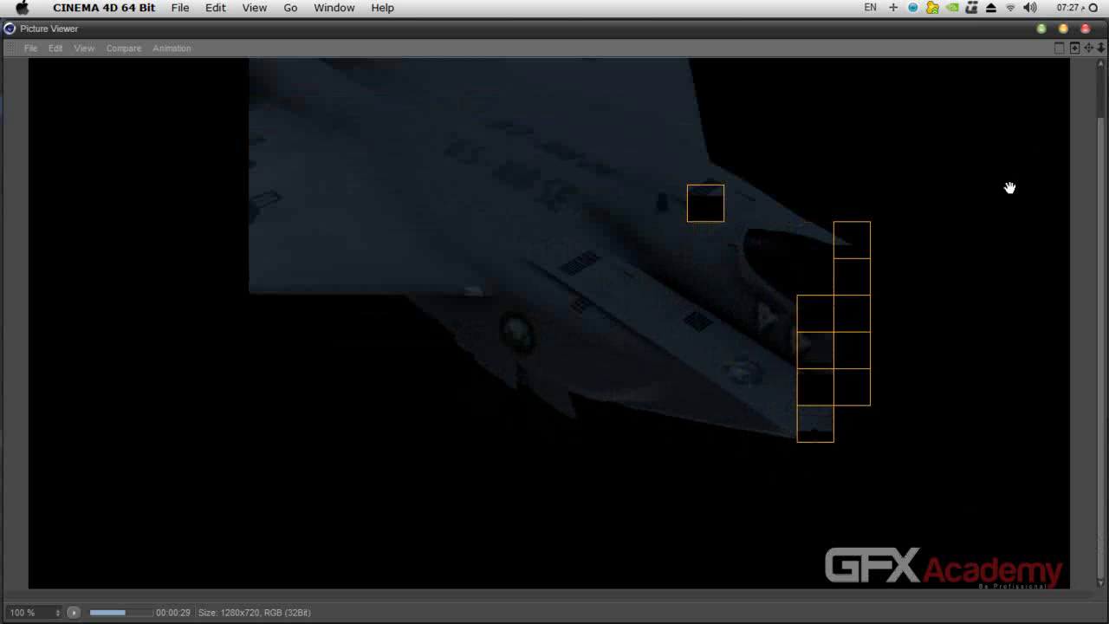
left_click(1085, 30)
left_click(578, 384)
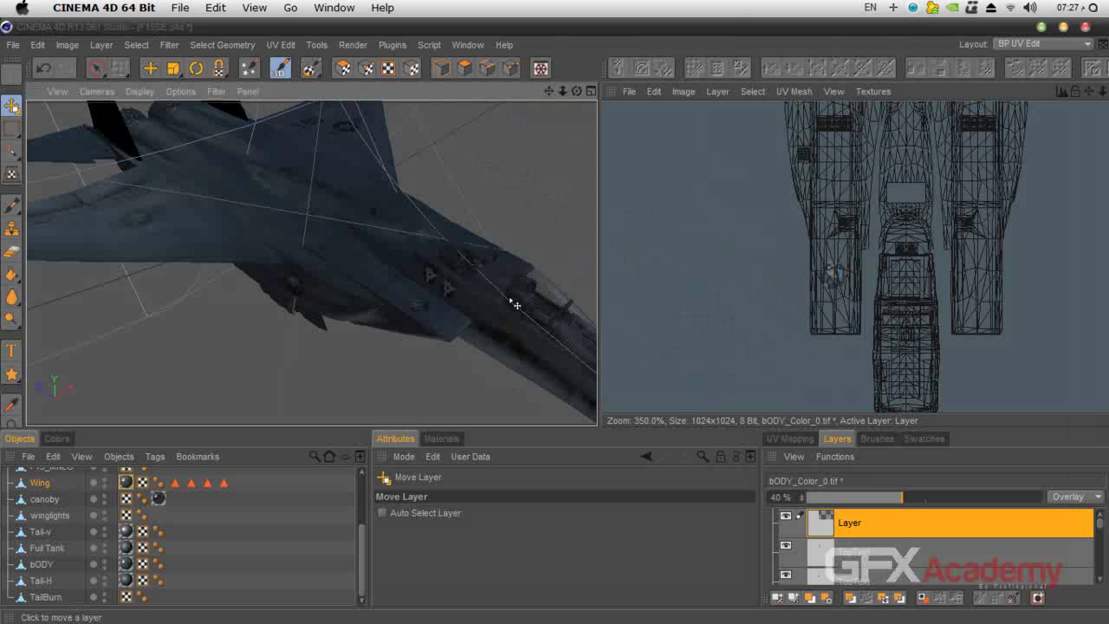
Render a wider view of the whole aircraft to judge the Navy logo with the other markings, and stop the render
left_click_drag(563, 91, 564, 100)
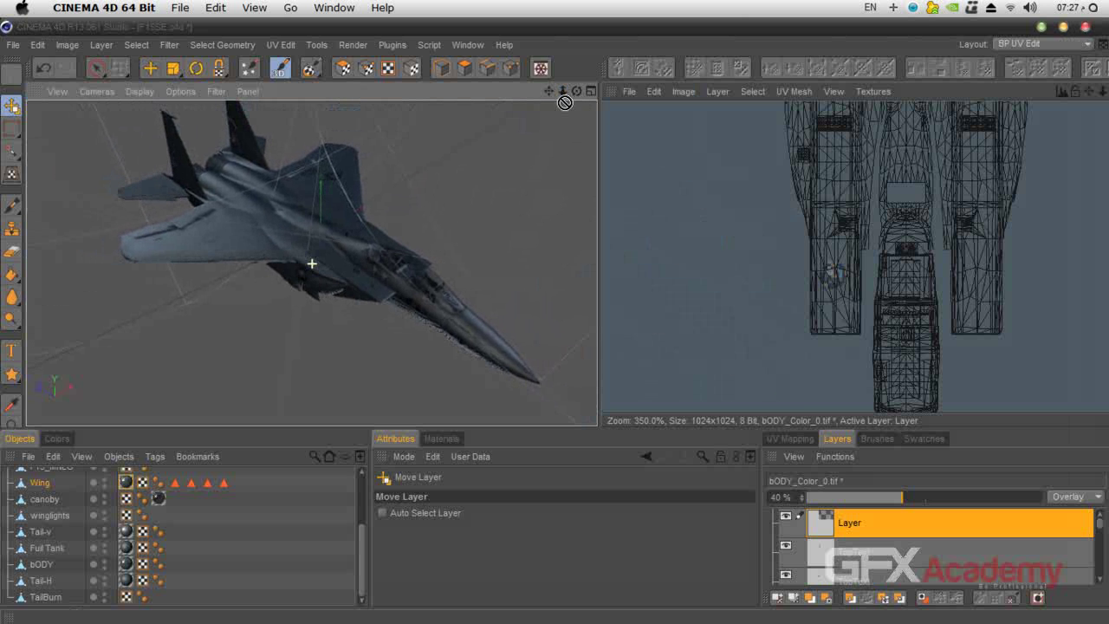
key("shift+r")
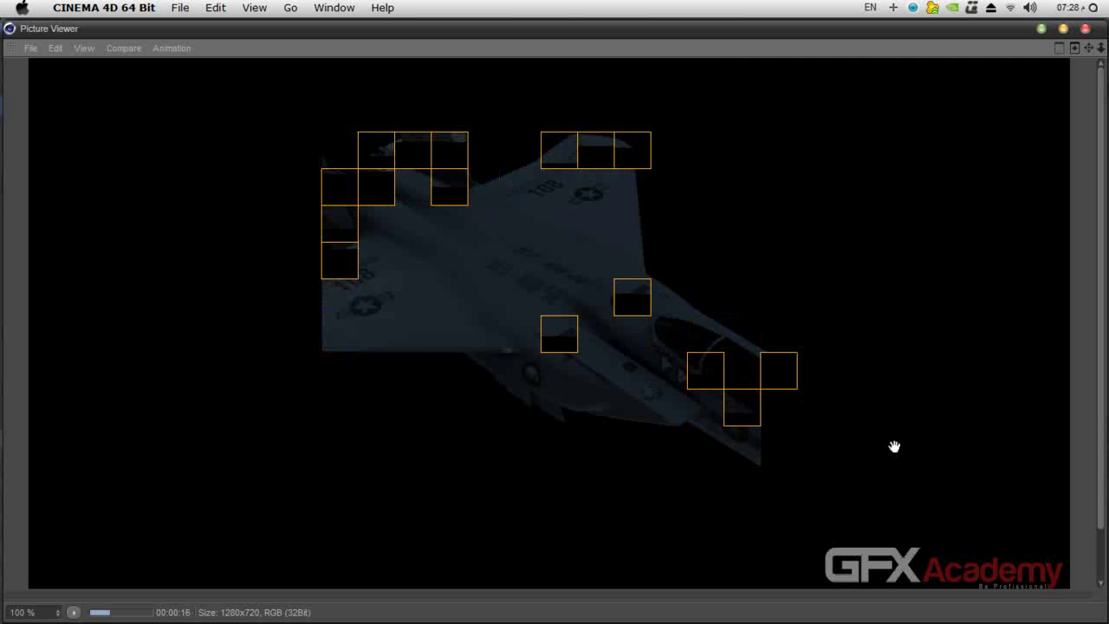
left_click(1084, 28)
left_click(586, 394)
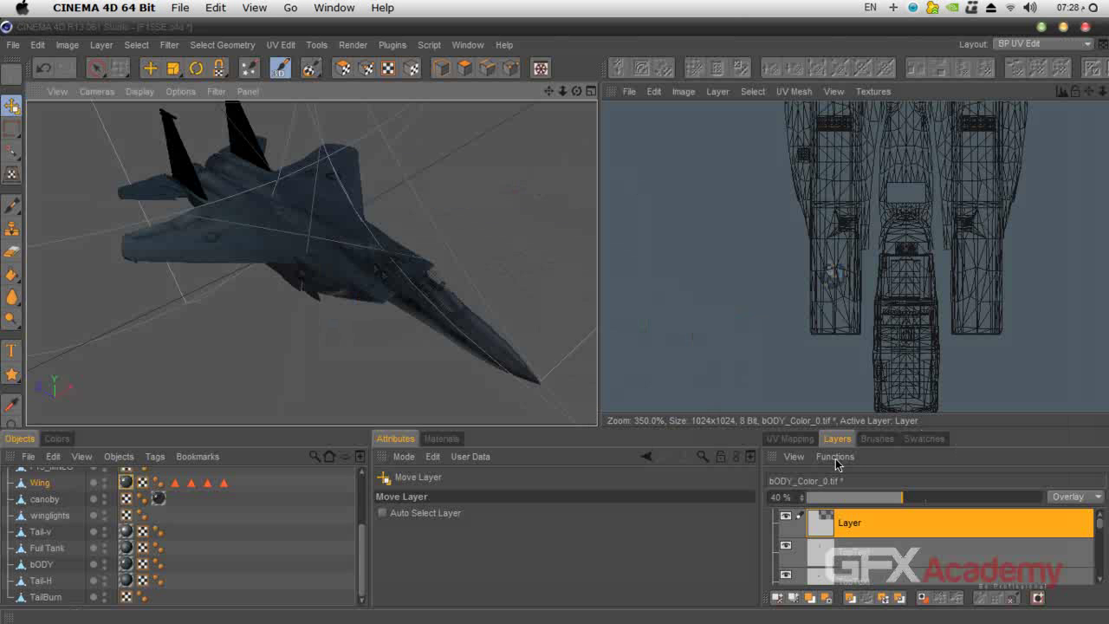
Rename the Navy logo layer as LogoTop
double_click(851, 523)
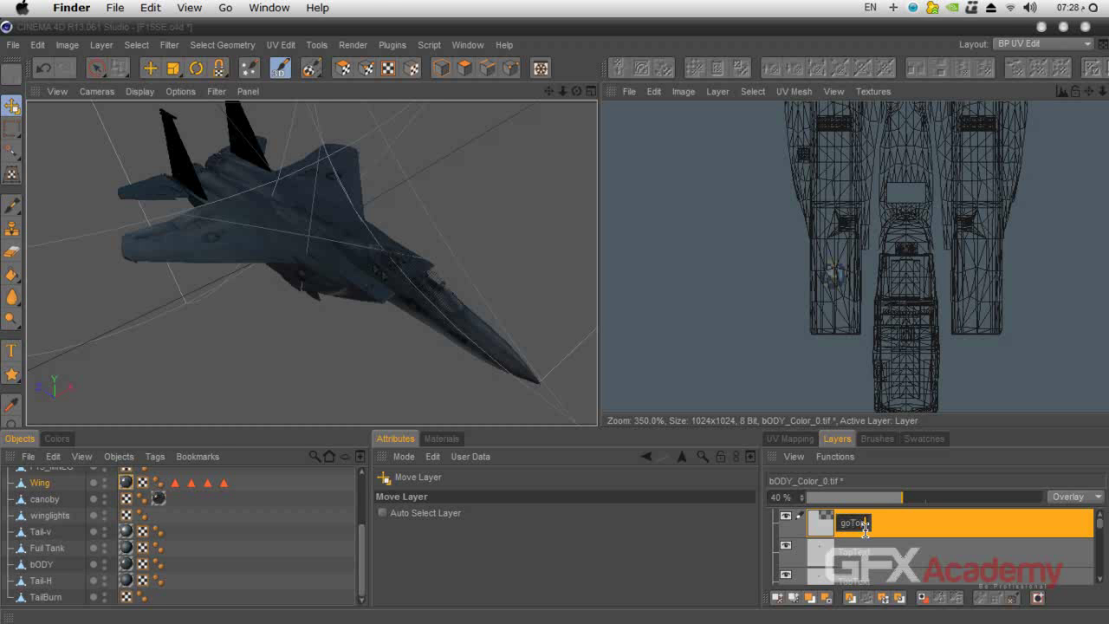
type("LogoTo")
key("Return")
Duplicate the LogoTop layer, move the copy onto the matching spot of the opposite intake's UV area, and apply the bitmap transformation
right_click(868, 524)
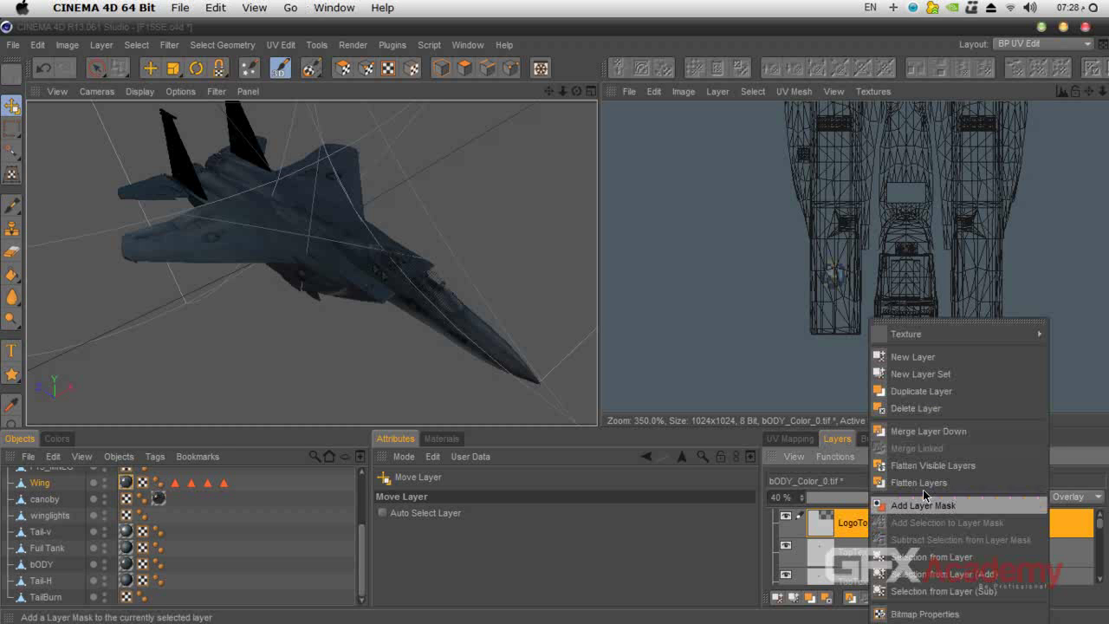
left_click(932, 396)
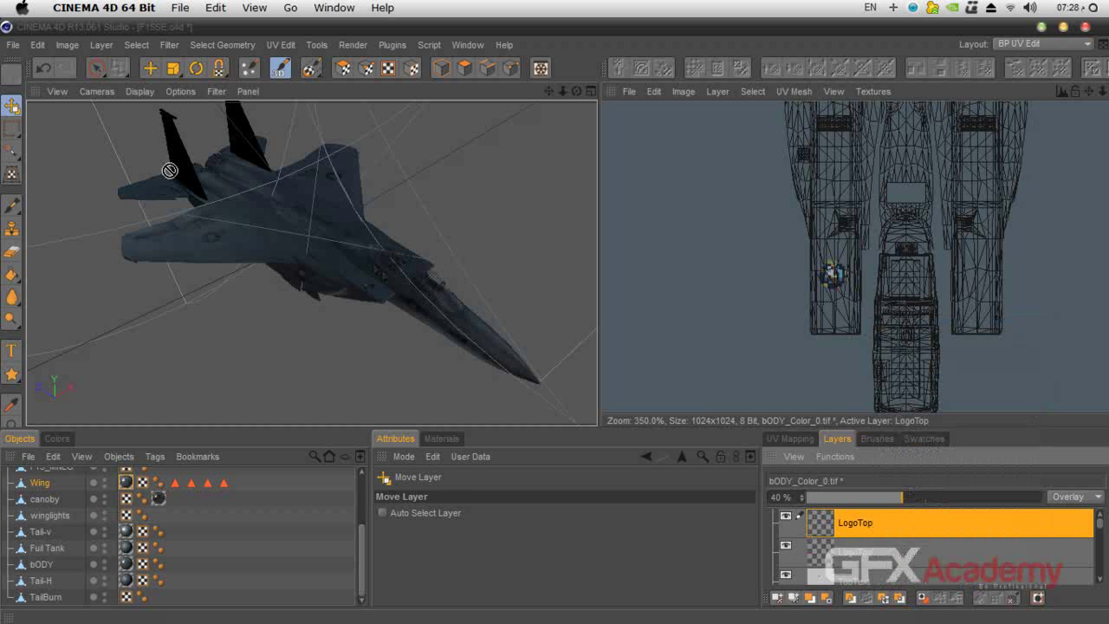
left_click(12, 173)
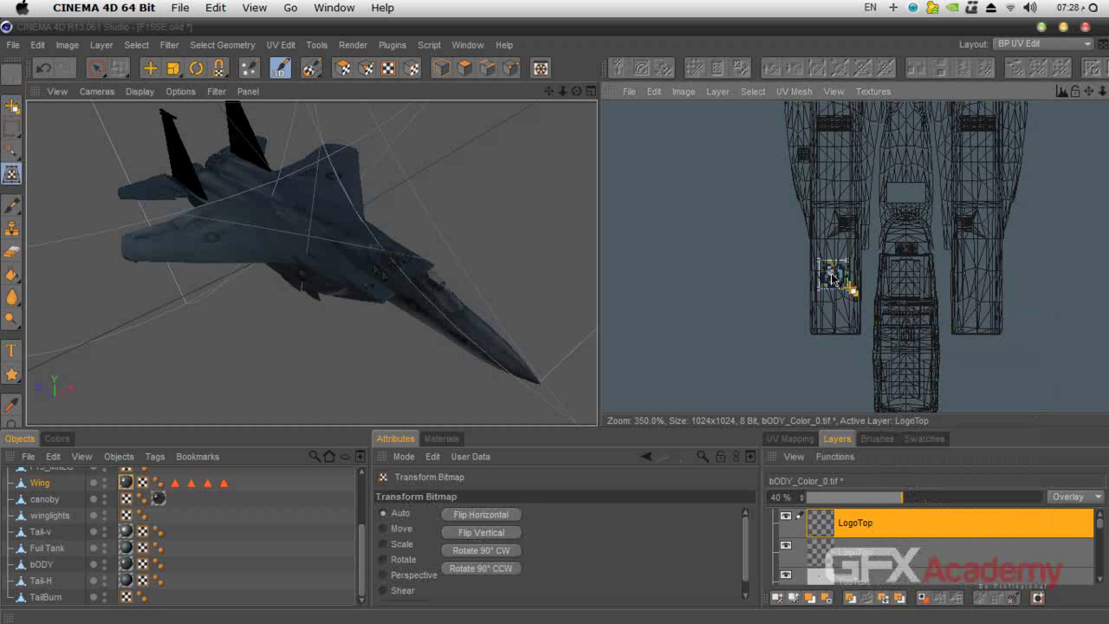
left_click_drag(835, 277, 975, 278)
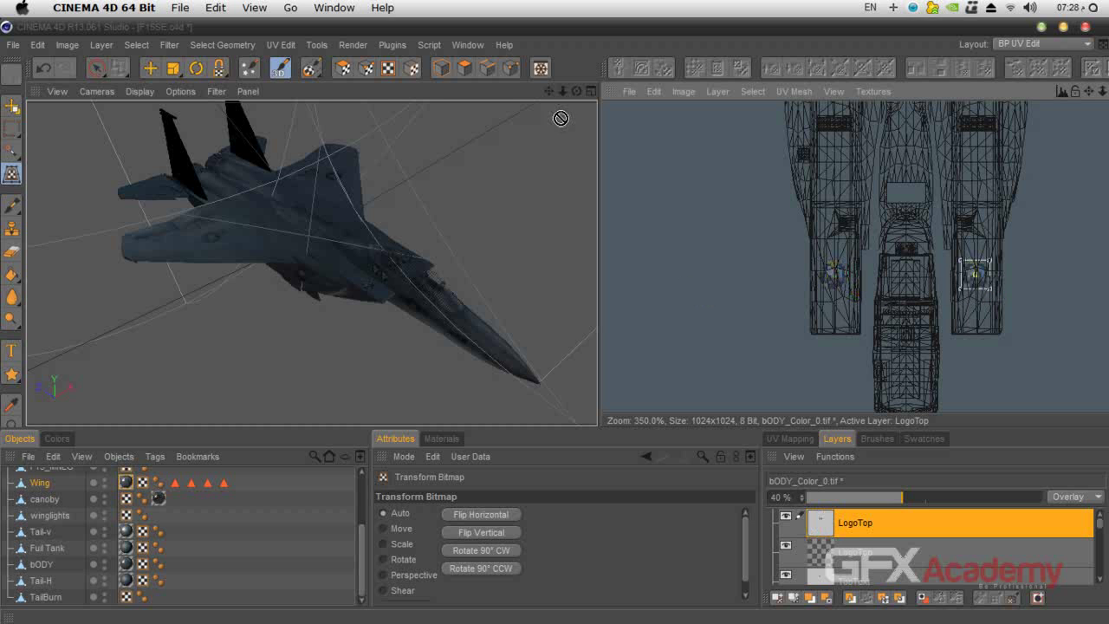
left_click(11, 105)
left_click(503, 384)
Examine the mirrored Navy logo placement on the aircraft from a raised front view showing both wings and intakes
left_click_drag(576, 91, 470, 289)
right_click_drag(361, 321, 461, 306, "alt")
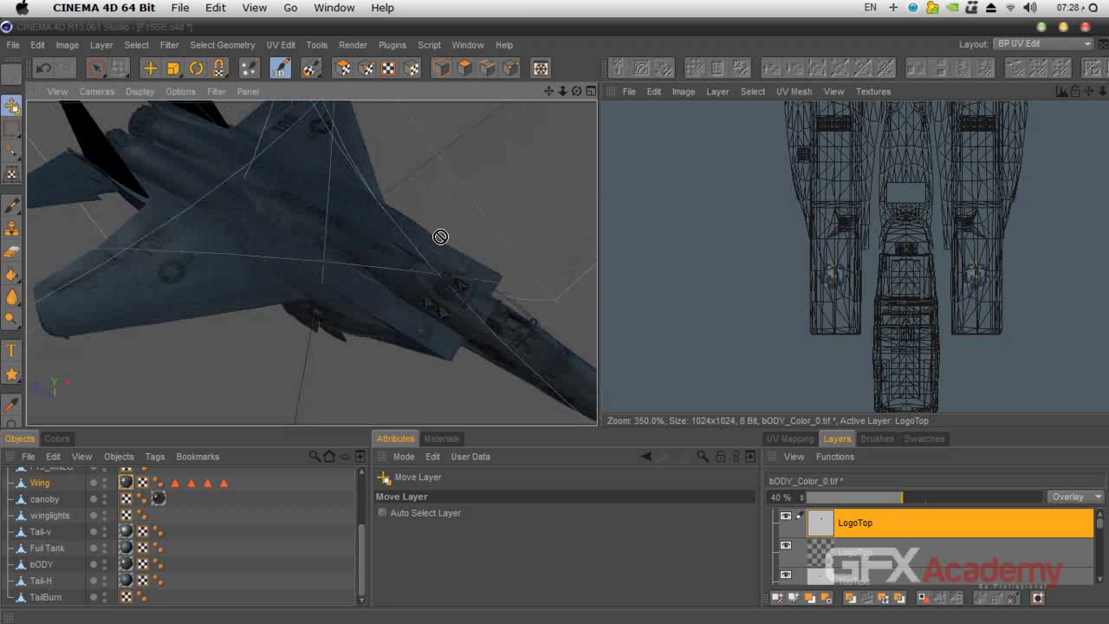
left_click_drag(440, 237, 420, 208, "alt")
left_click_drag(549, 93, 512, 120)
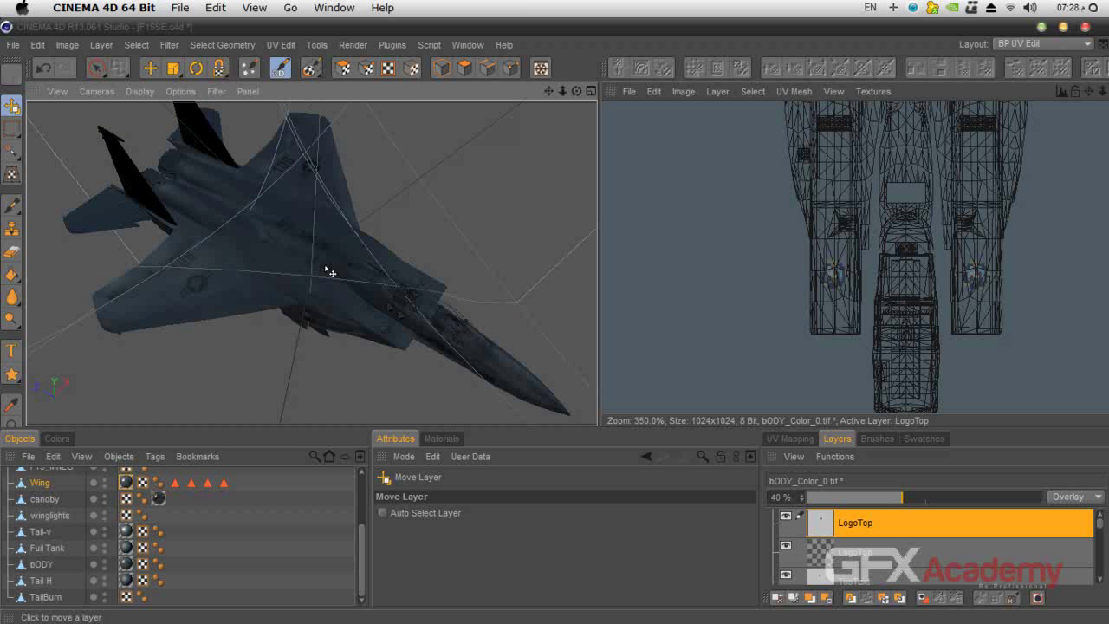